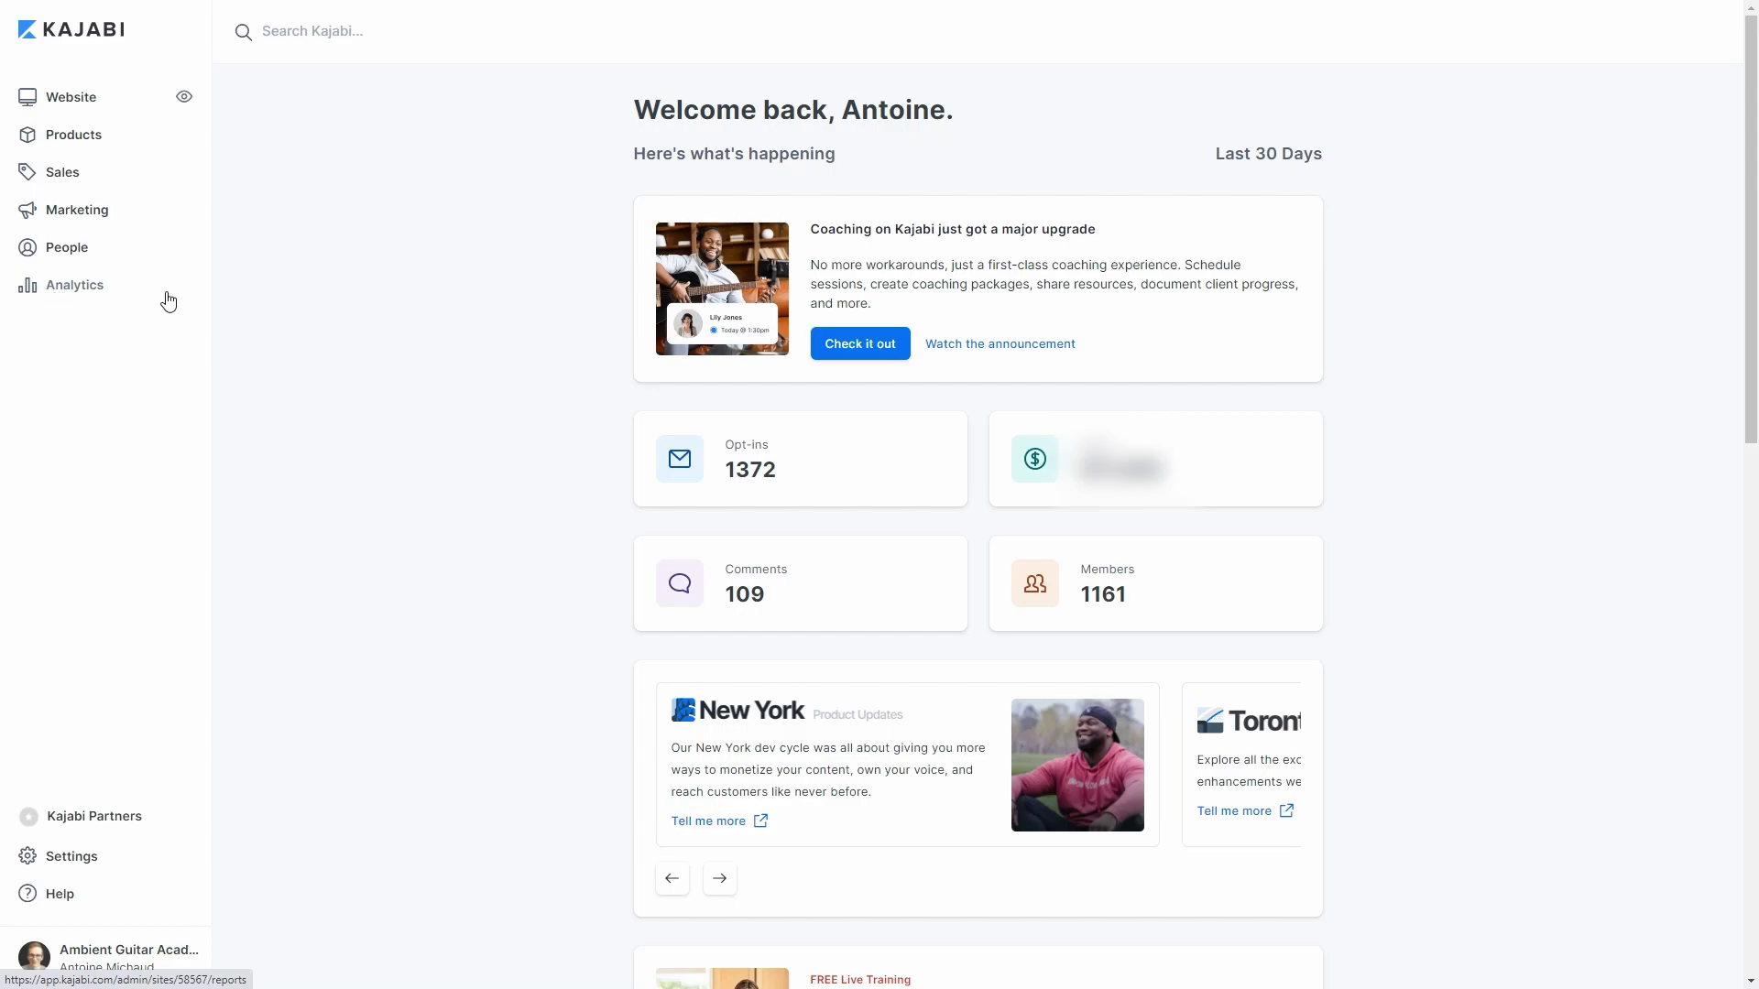
Step: Open the website's Design section and view the live Ambient Guitar Academy site in a new tab
click(70, 100)
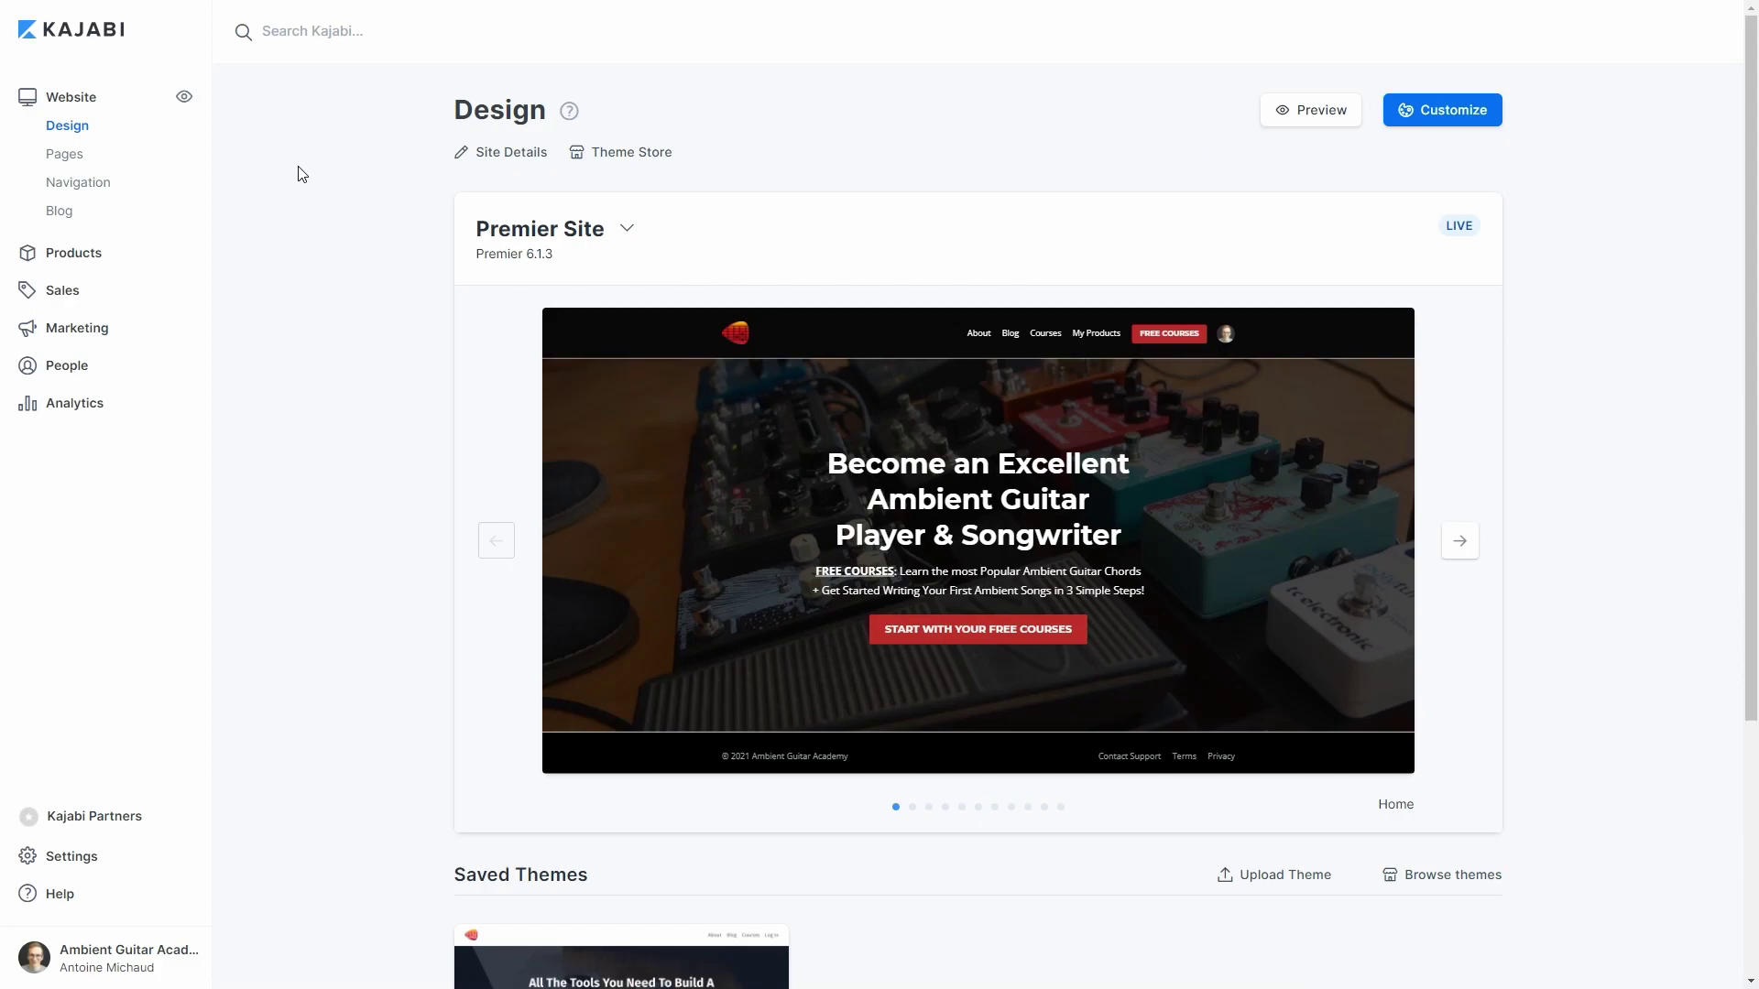
right_click(185, 97)
click(203, 112)
key(ctrl+Tab)
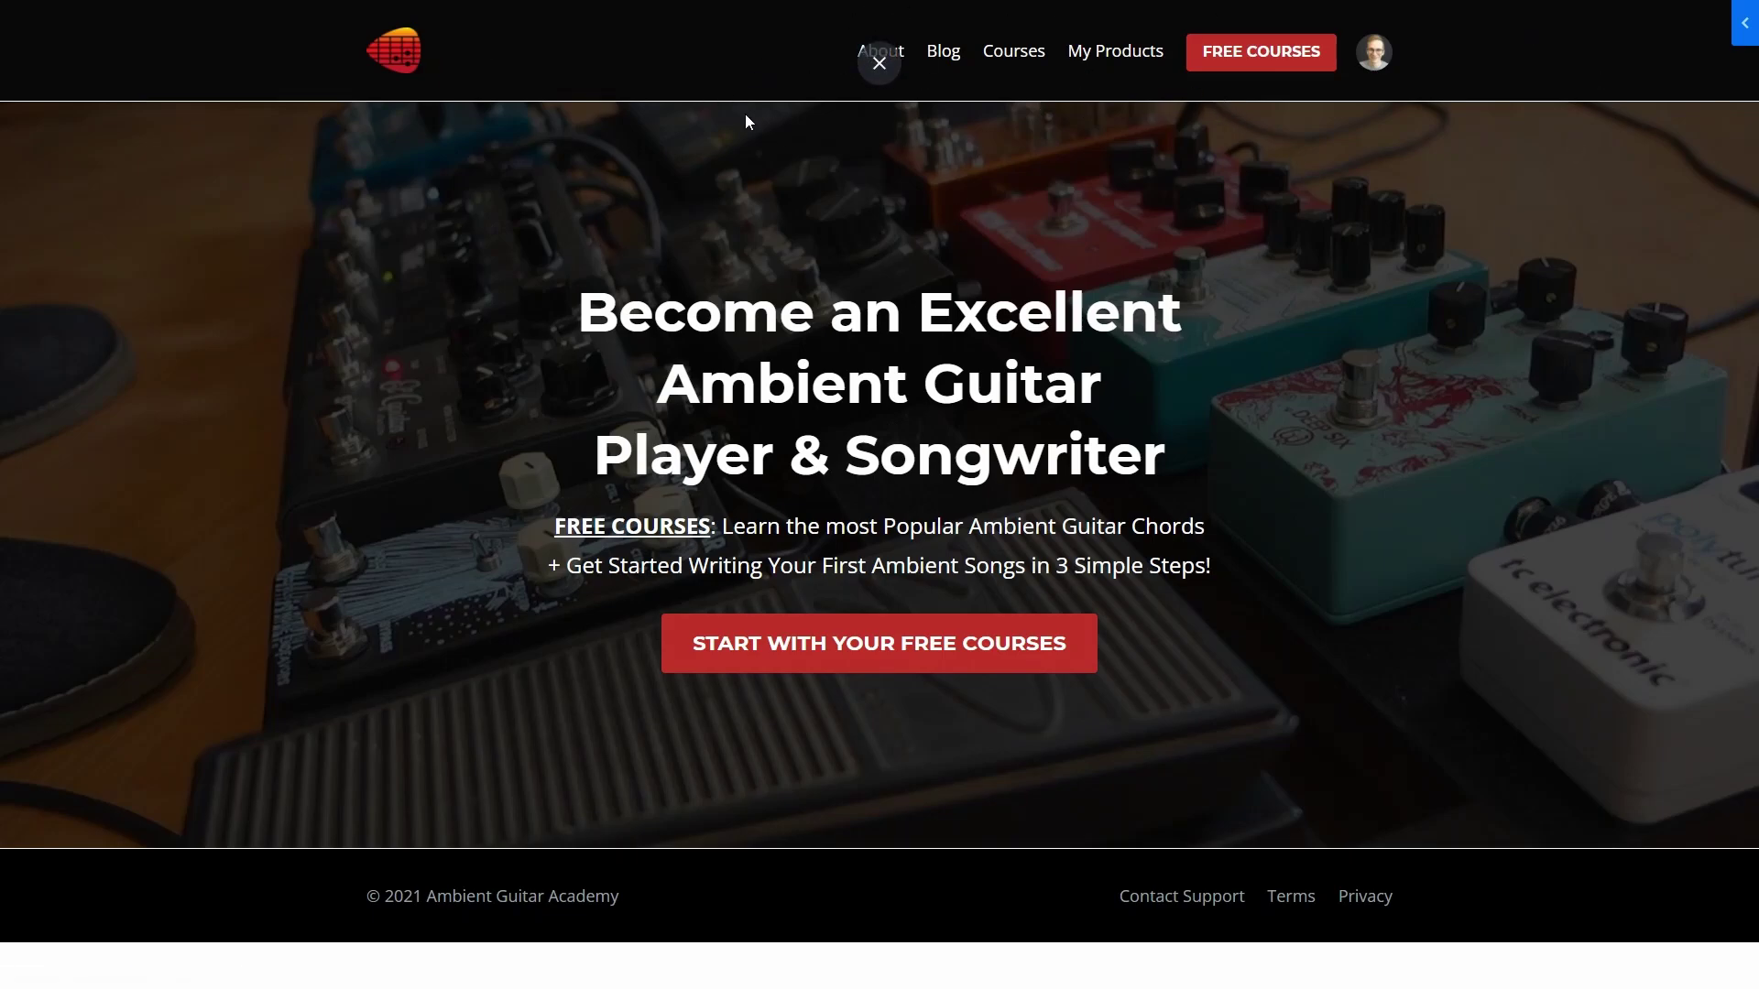
Step: Look through the live site's About page and dismiss the translation popup
click(904, 59)
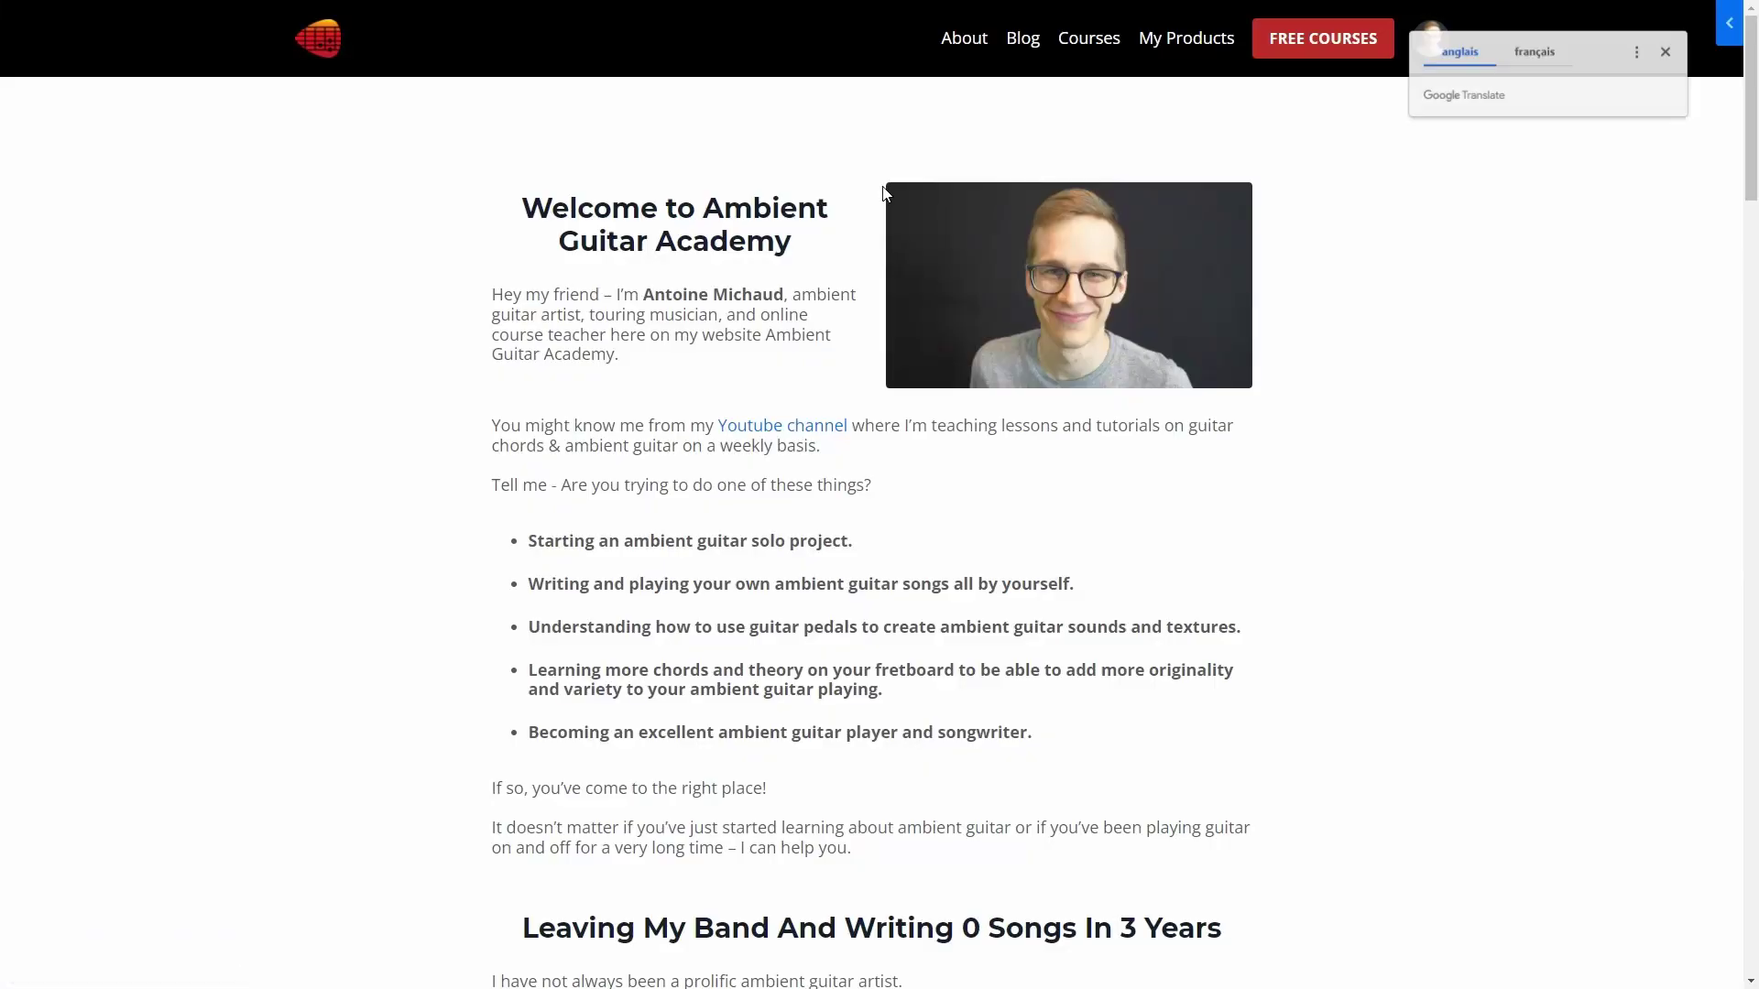
scroll(740, 181, down, 1)
scroll(740, 181, down, 4)
scroll(1069, 272, up, 5)
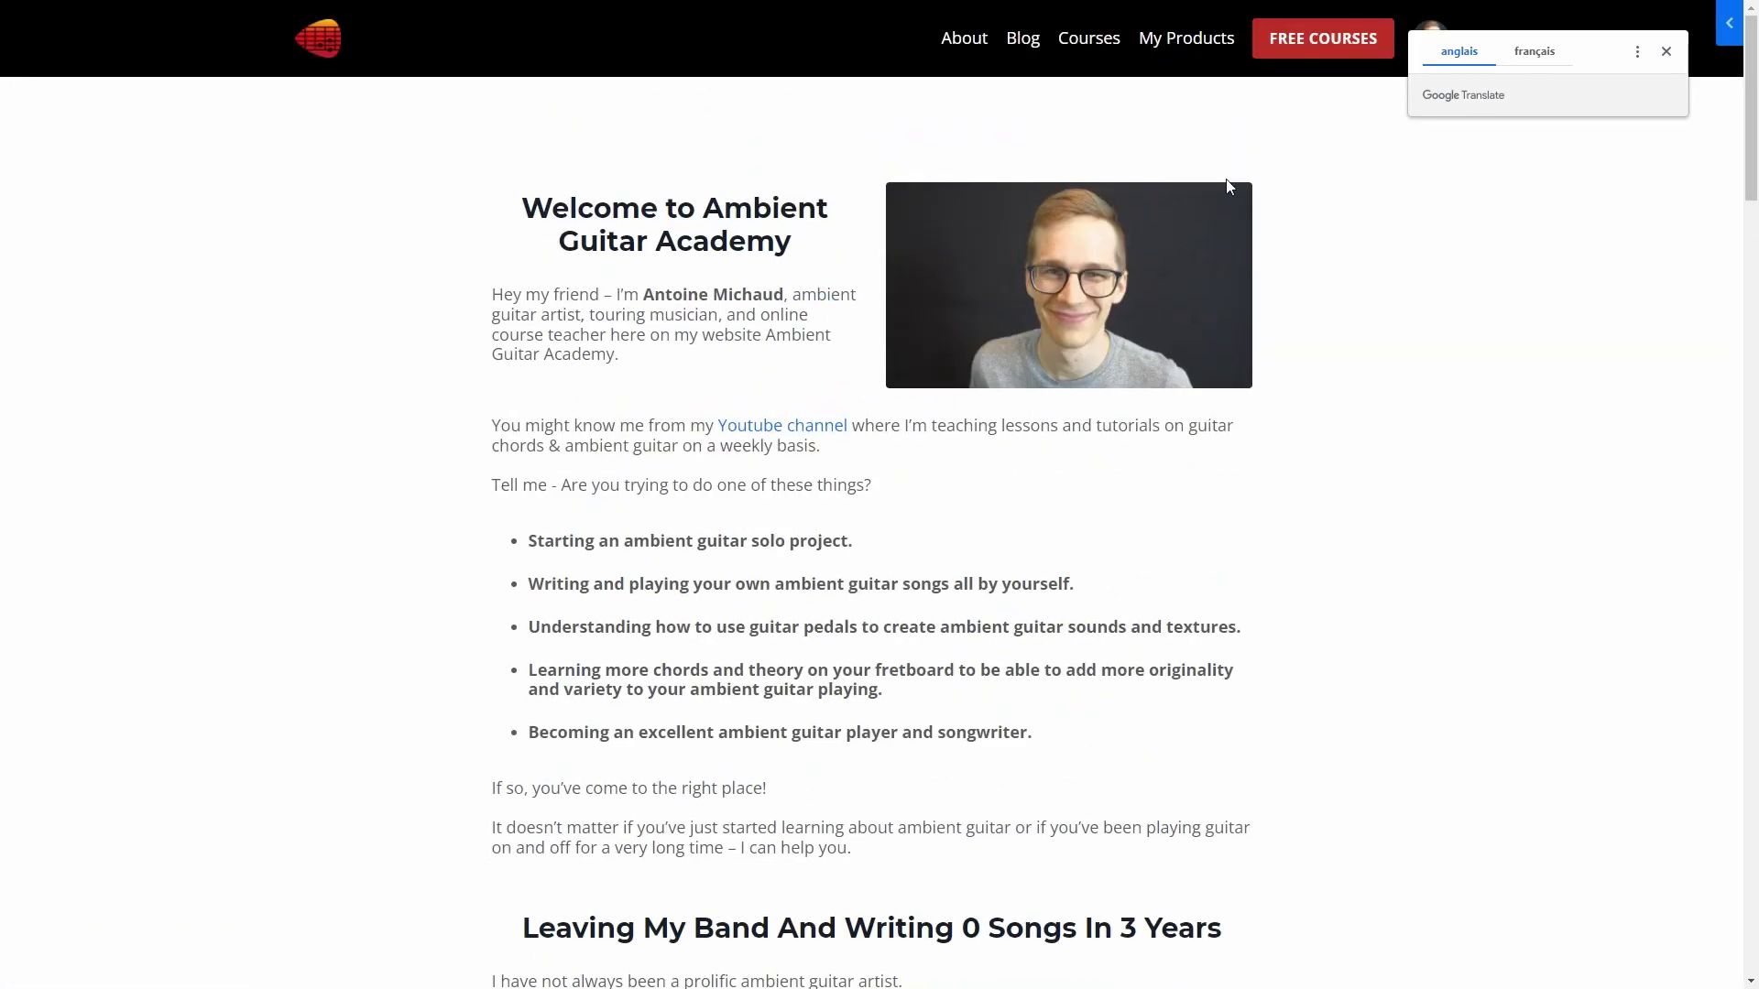
click(1666, 51)
Step: Browse the site's blog, view the full Top 10 Pink Floyd Chord Shapes post, and return to the post list
click(1025, 40)
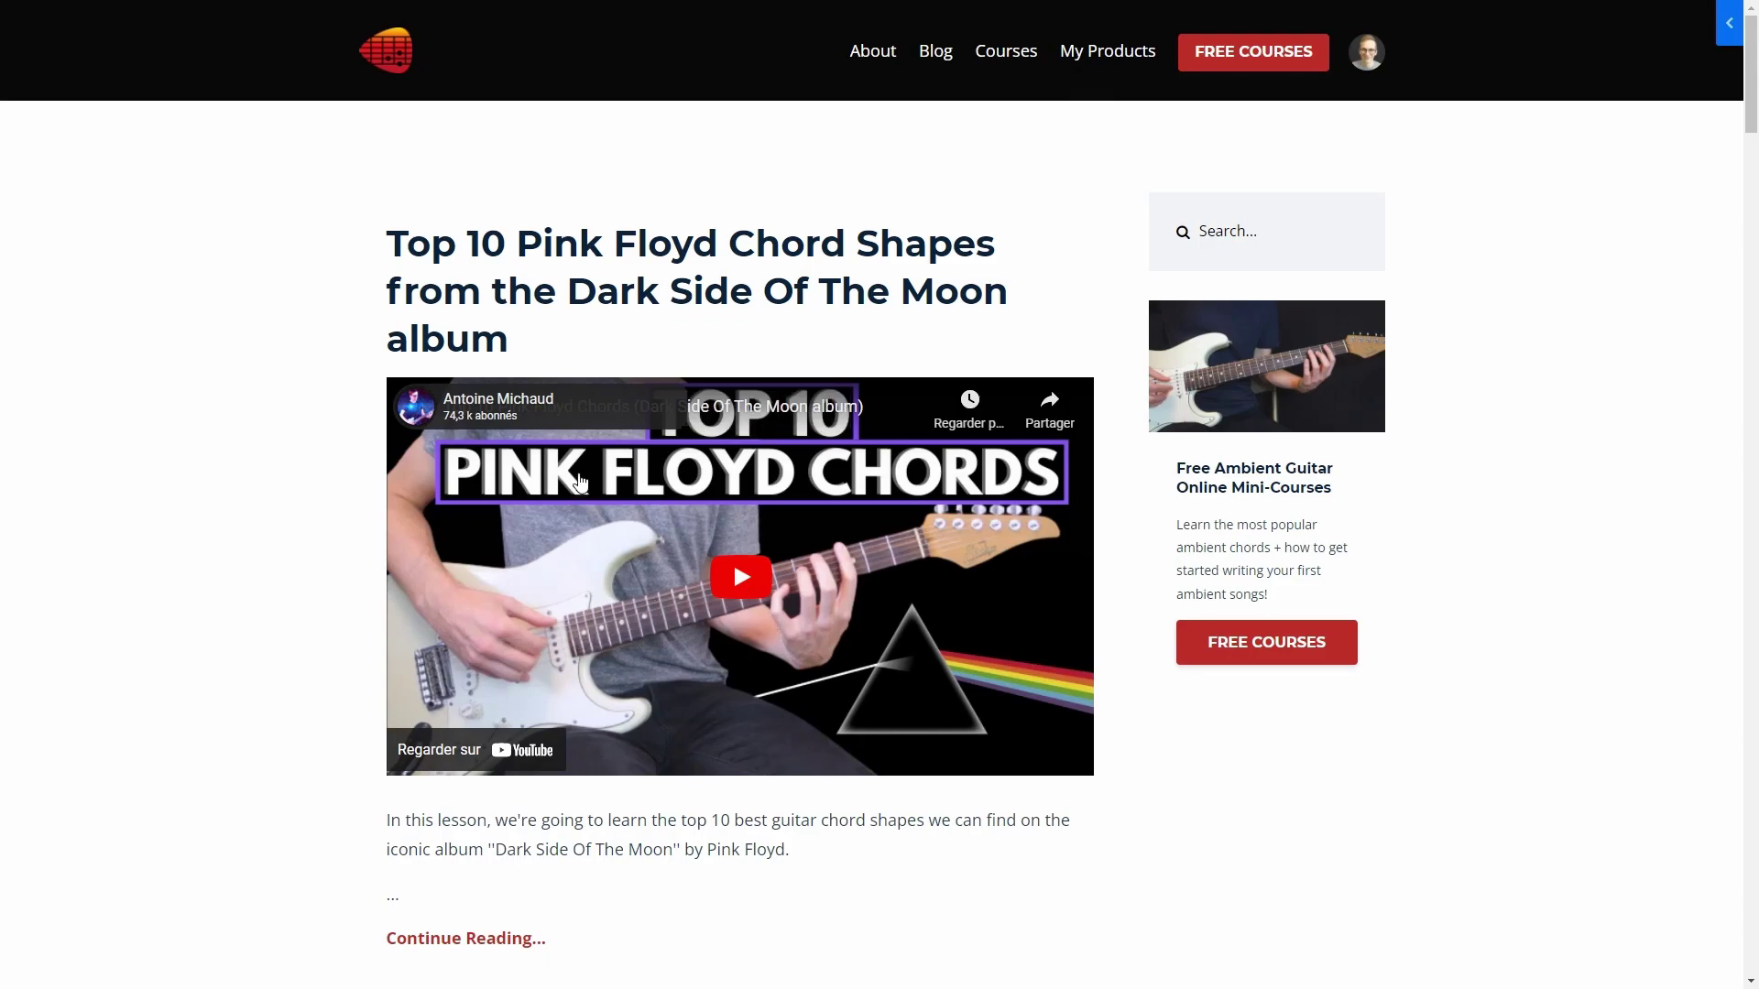
scroll(538, 436, down, 1)
scroll(539, 436, down, 2)
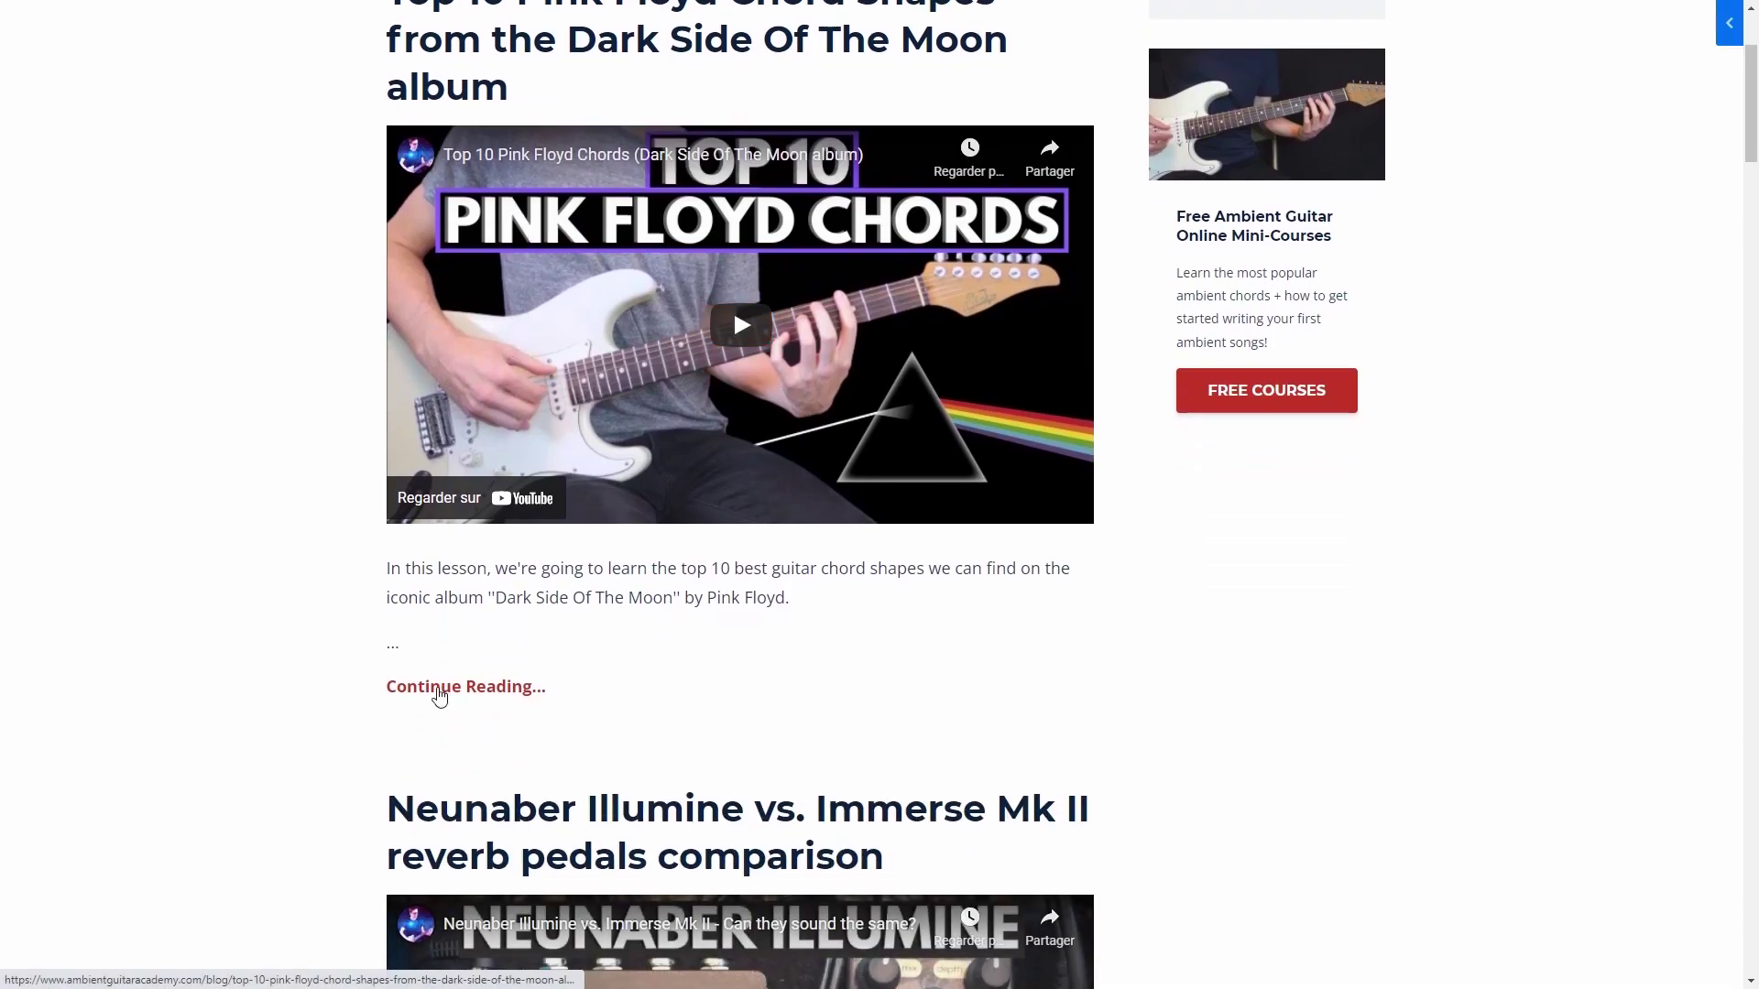
click(442, 691)
scroll(505, 589, down, 2)
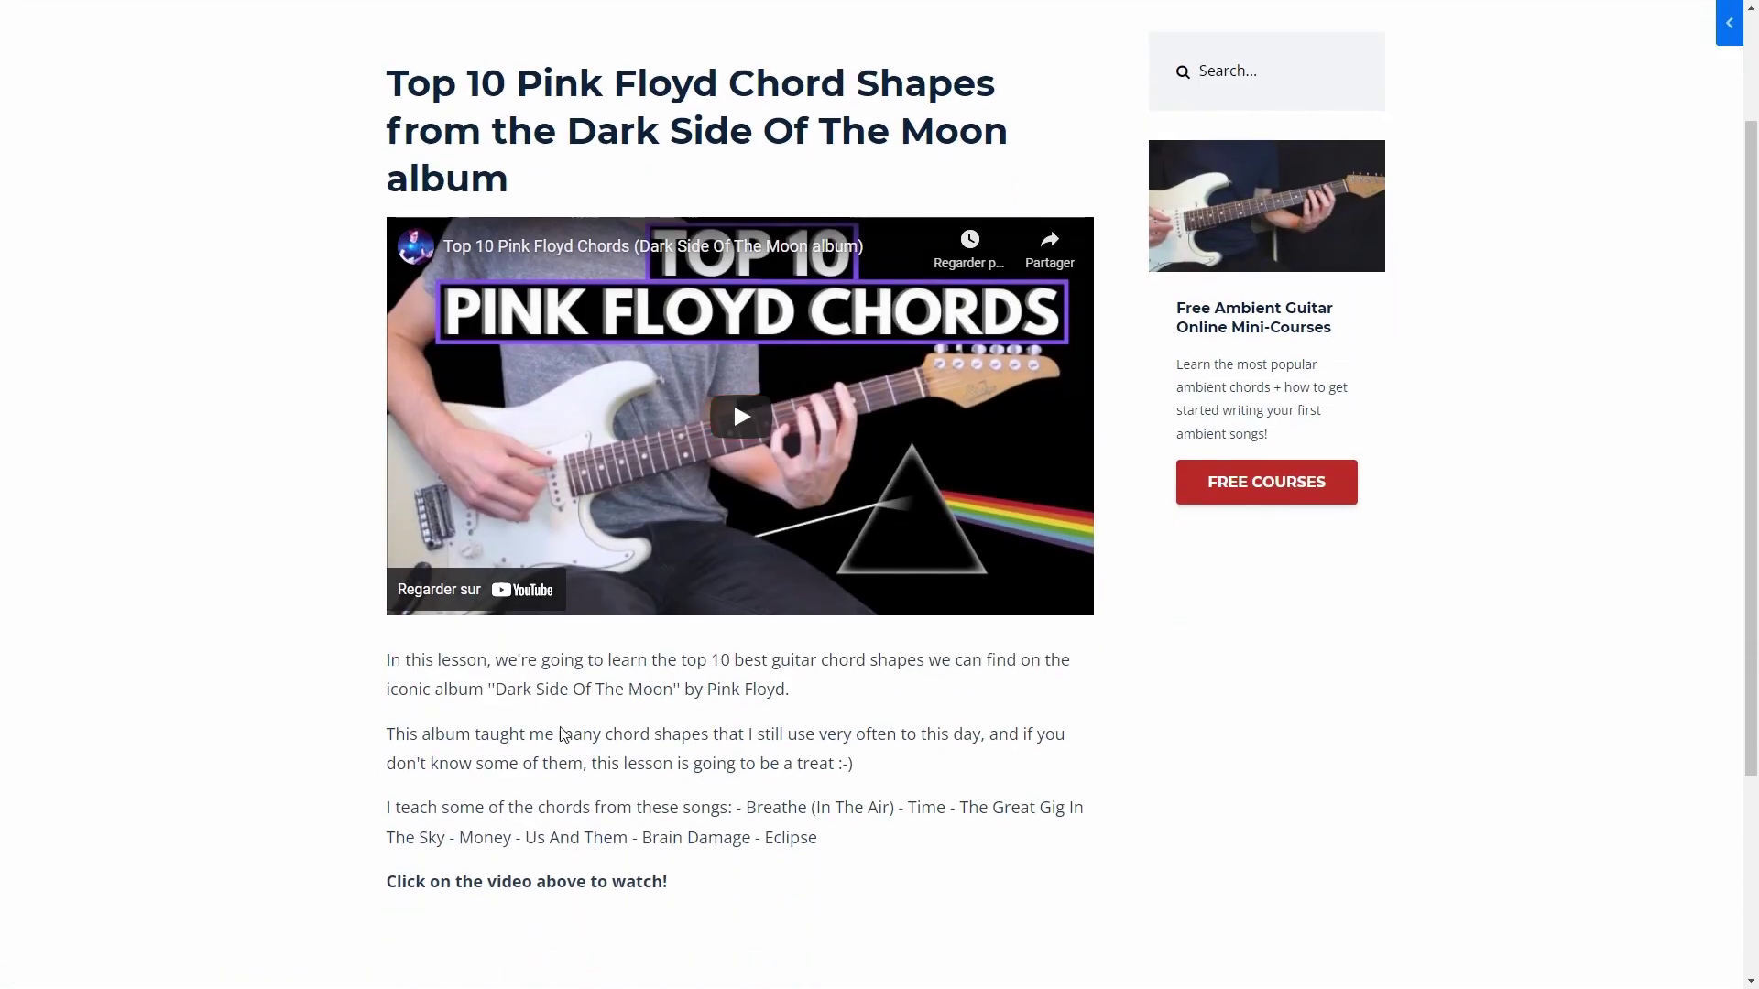
scroll(553, 724, up, 2)
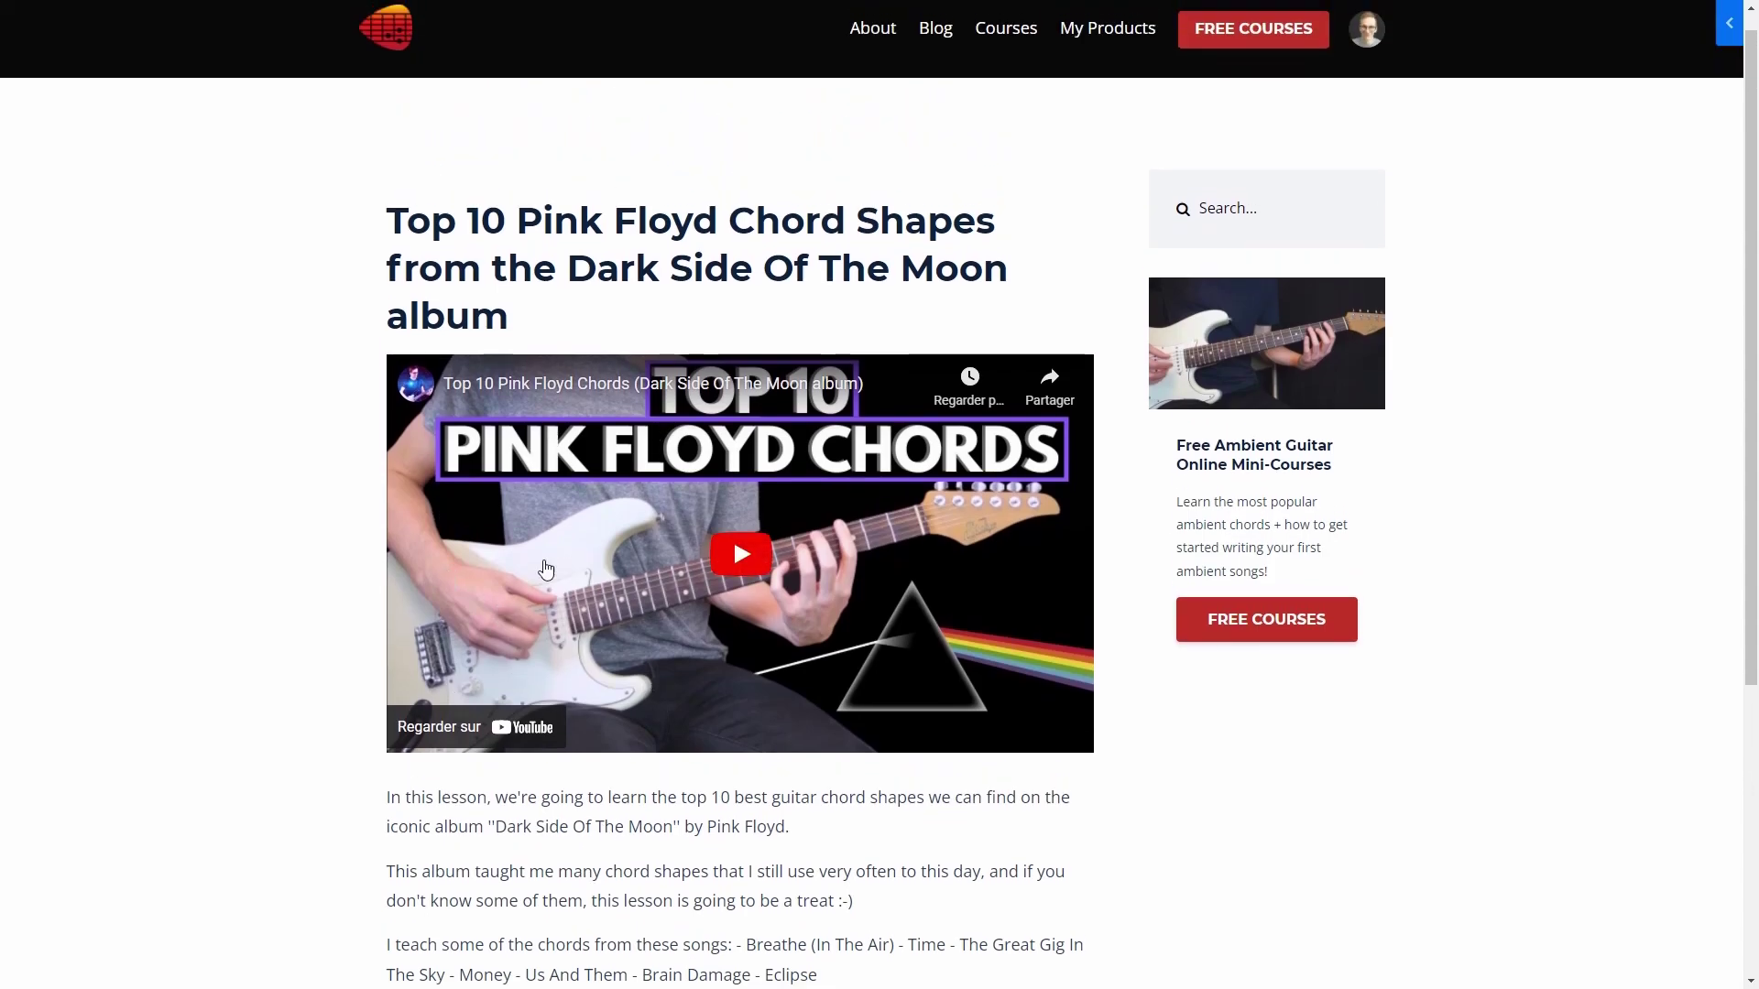
key(alt+Left)
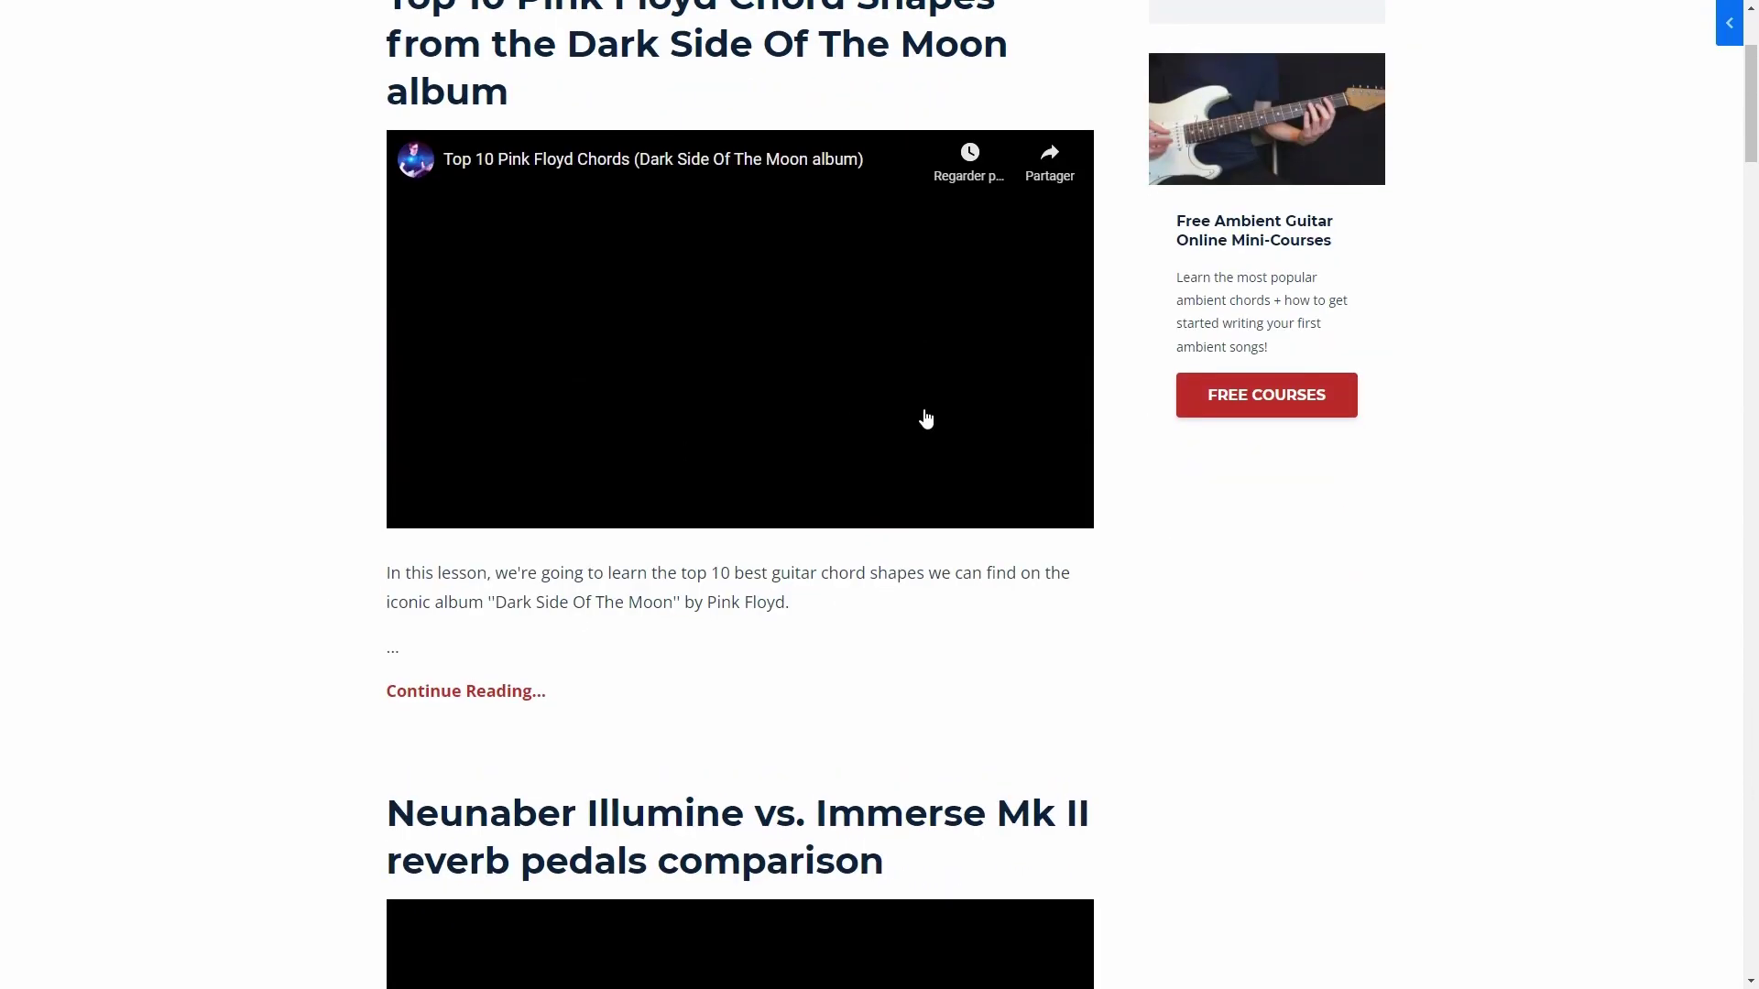
scroll(921, 415, up, 3)
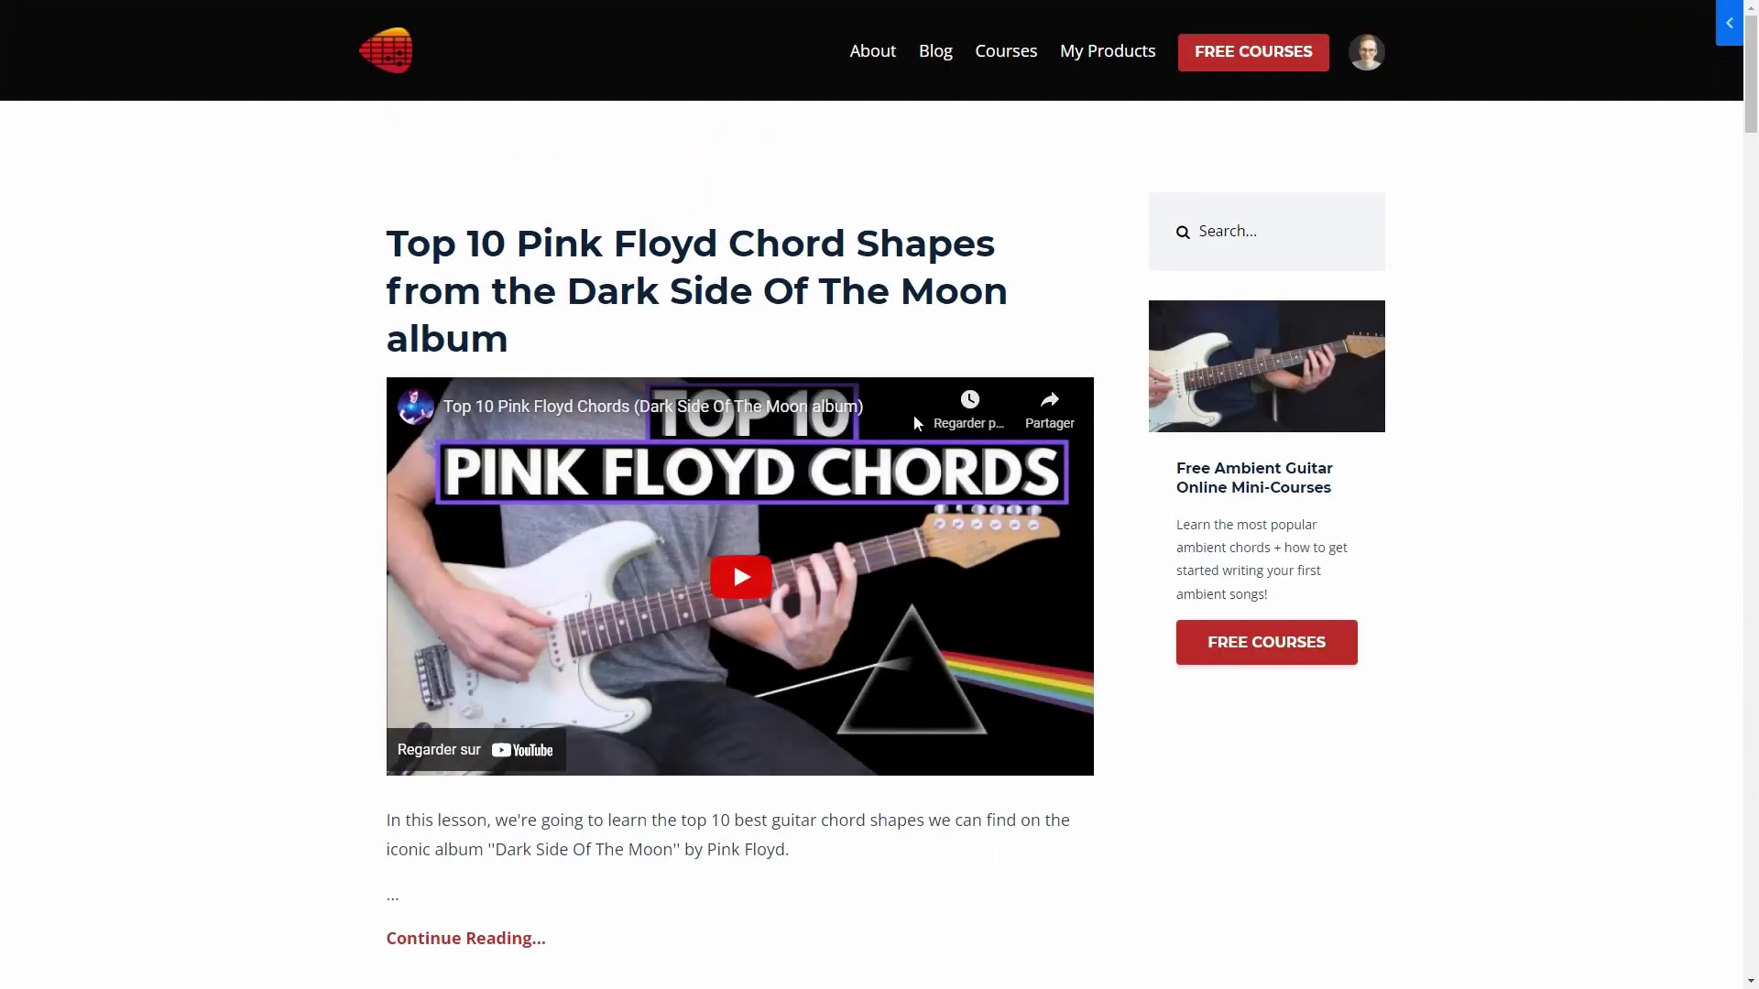
Step: Open the site's course list and examine the sales page of the Ambient Guitar Mastery Coaching Community
click(1005, 53)
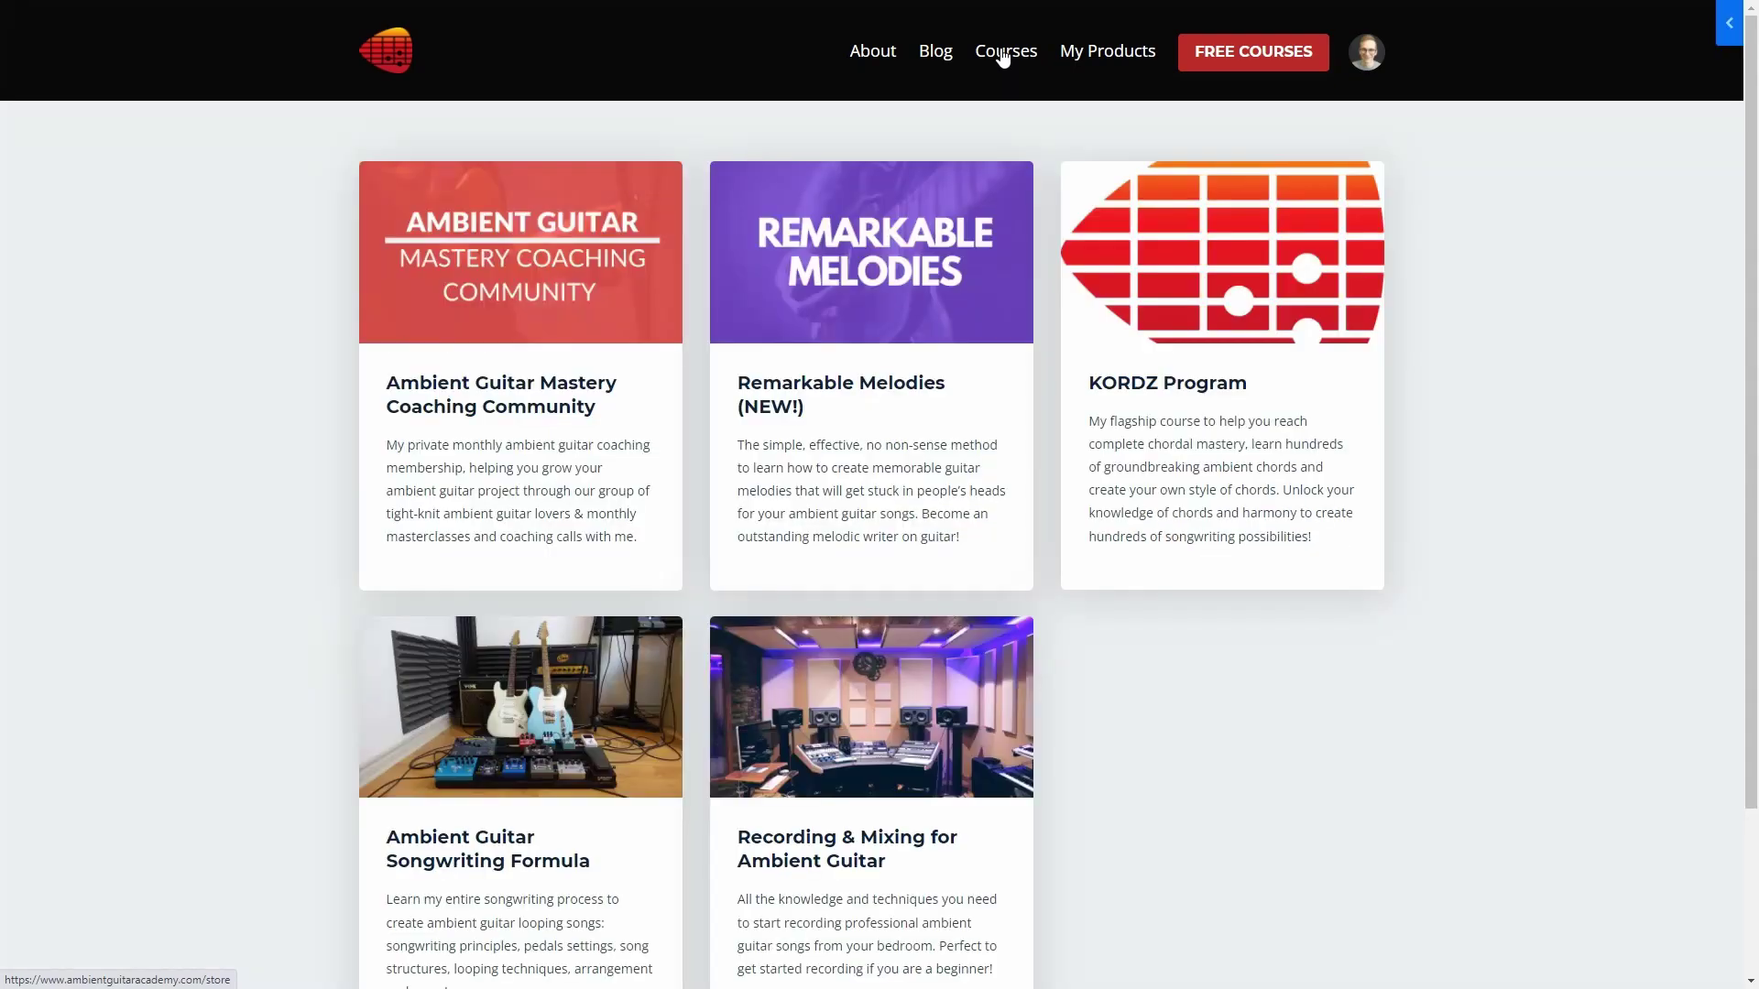
click(561, 270)
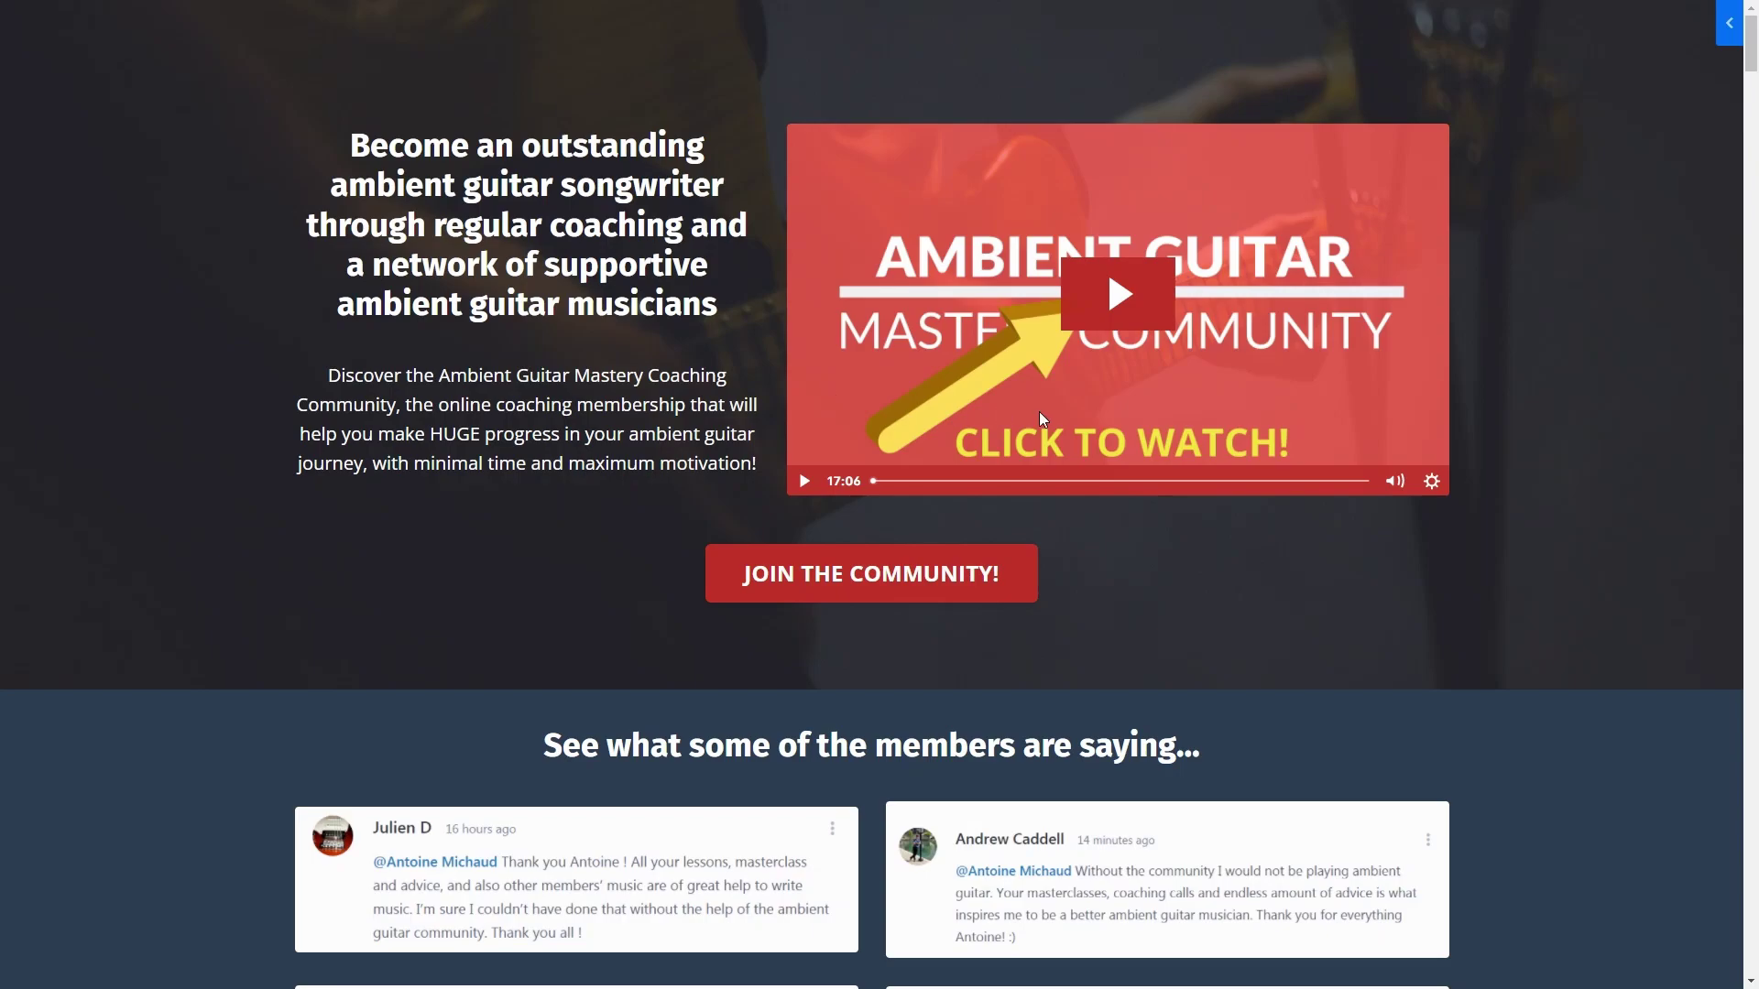
scroll(876, 246, down, 4)
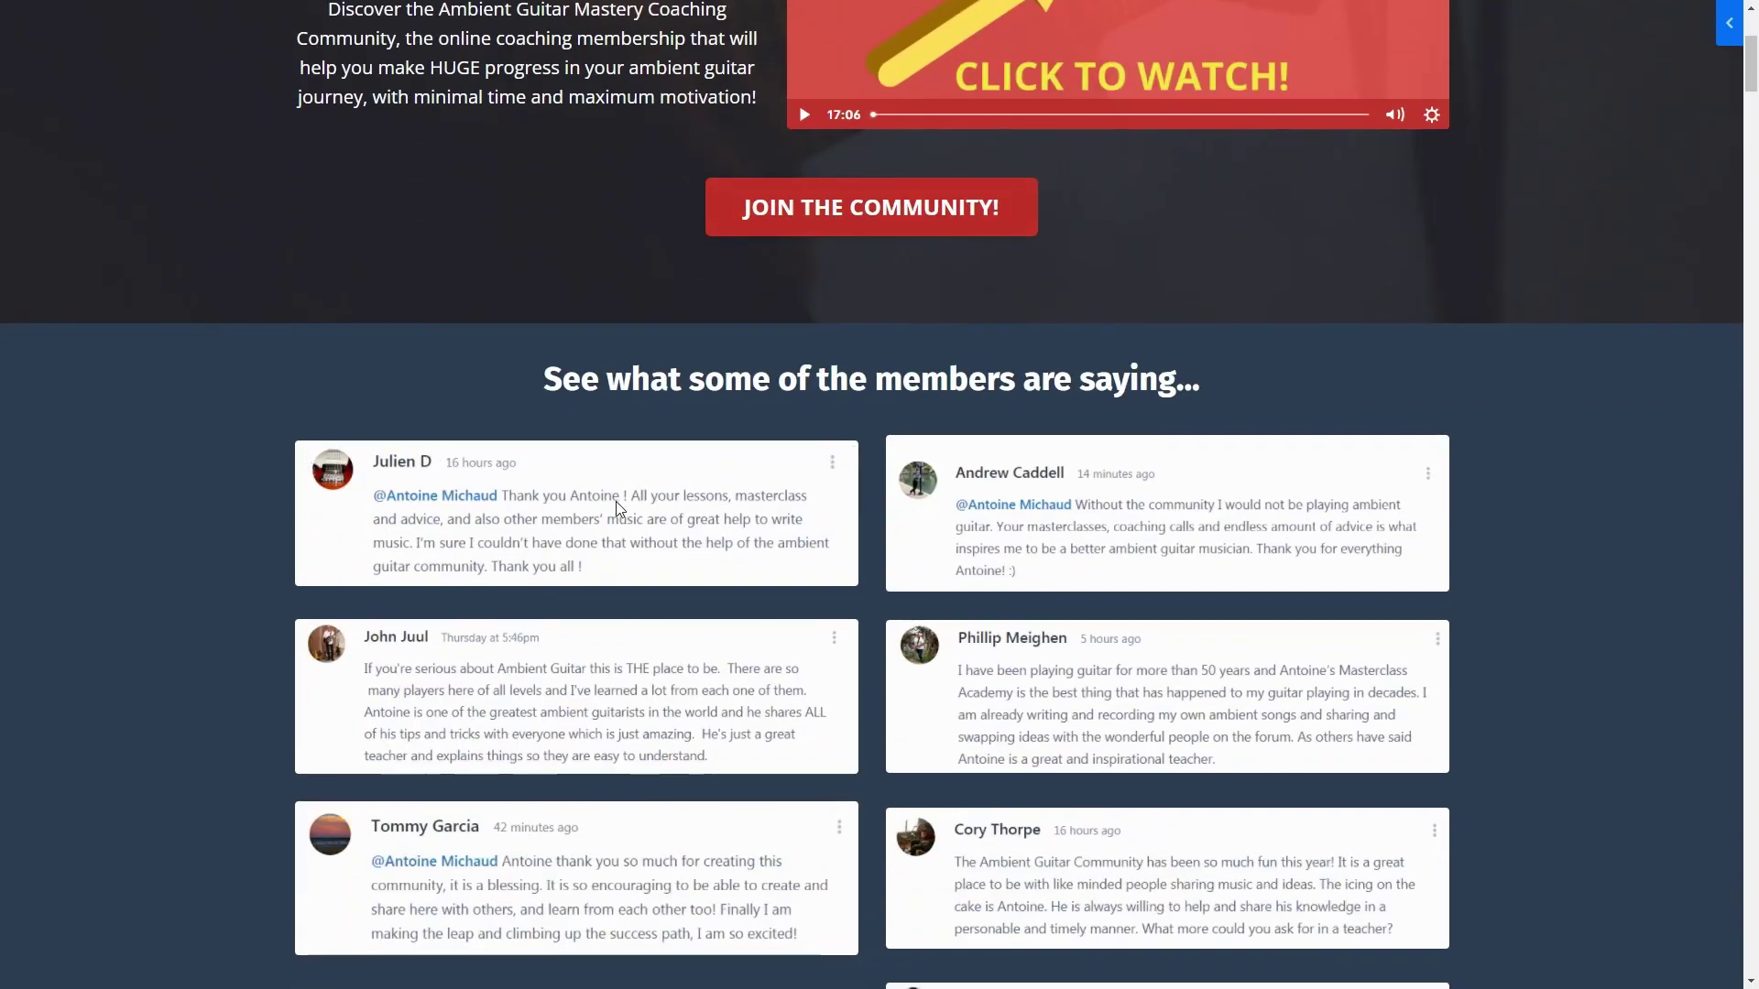
scroll(884, 286, down, 1)
scroll(885, 287, down, 12)
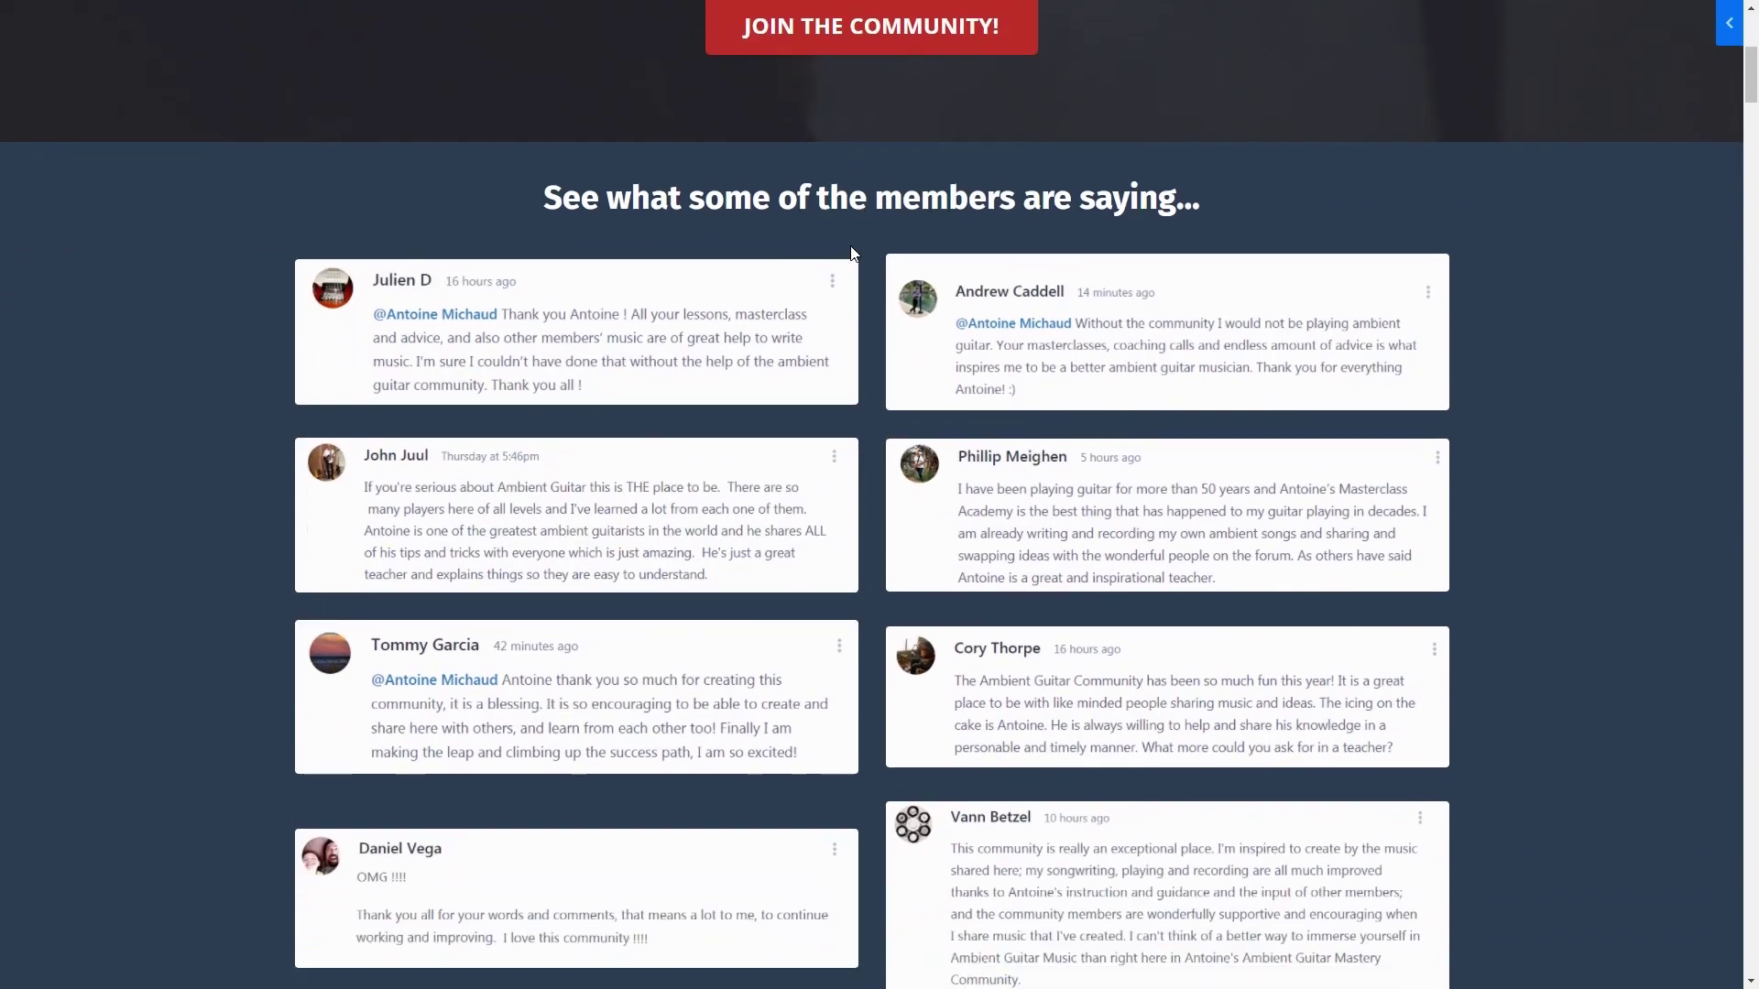
scroll(922, 171, down, 20)
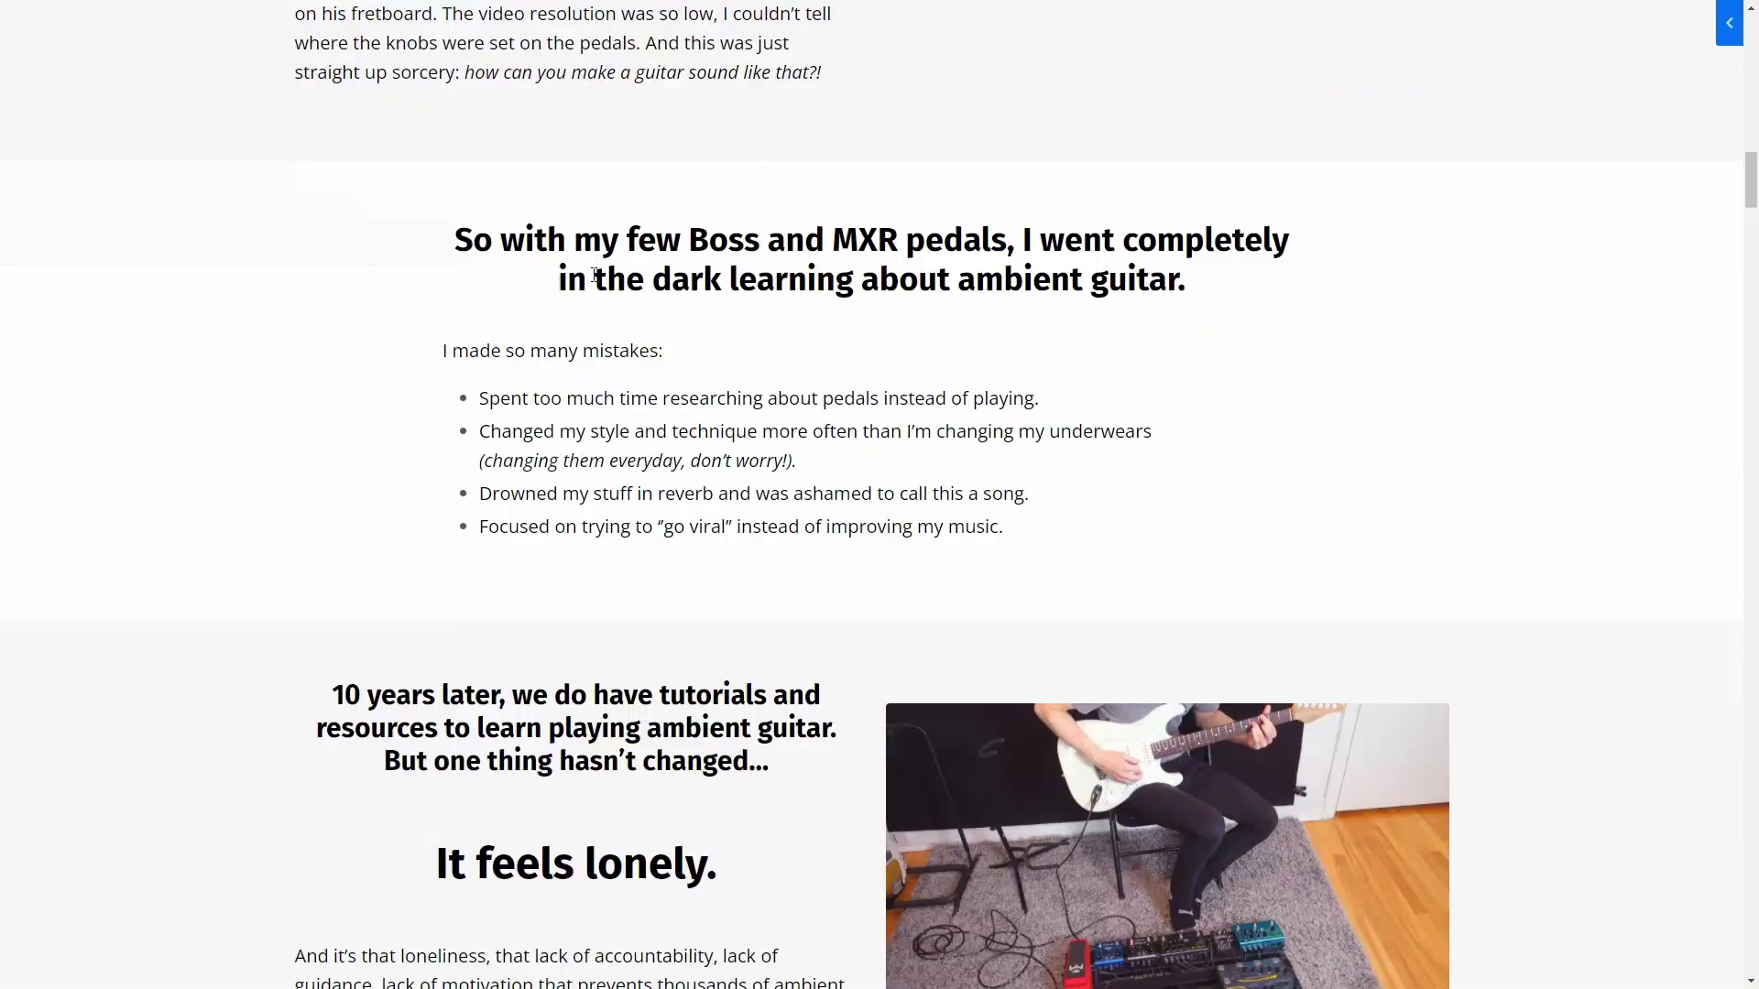
scroll(1054, 198, up, 15)
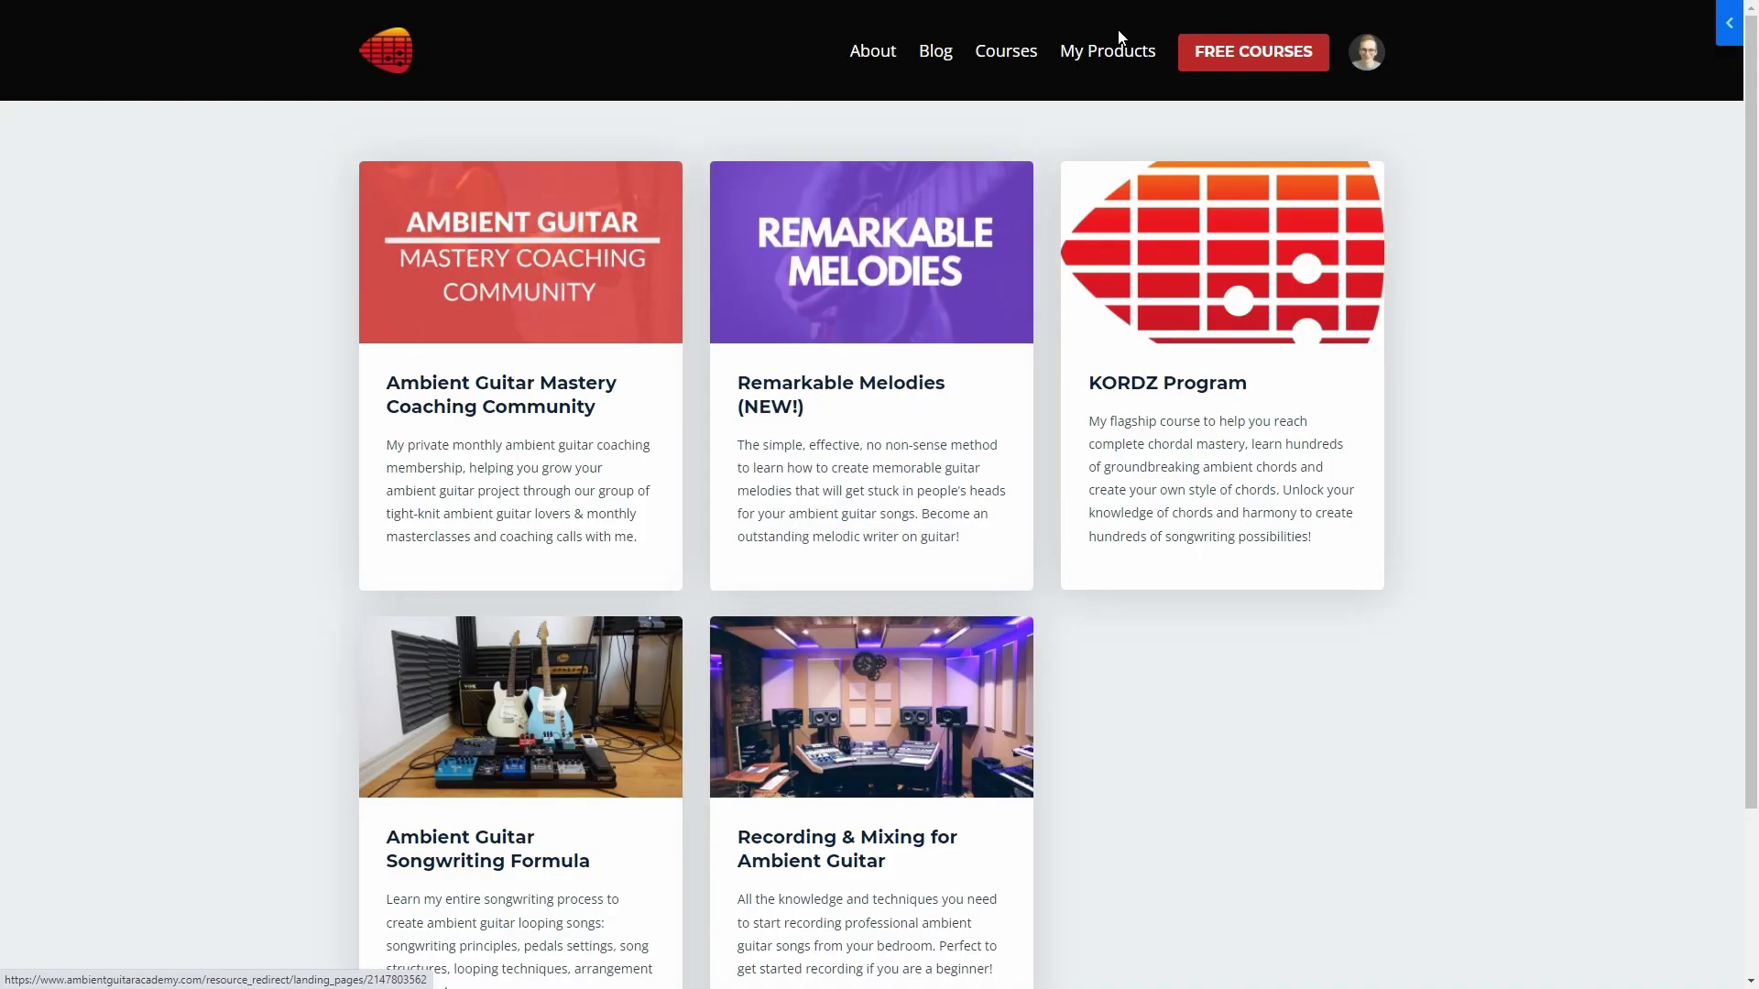
Step: Look through the full list of courses on the My Products page
click(1120, 55)
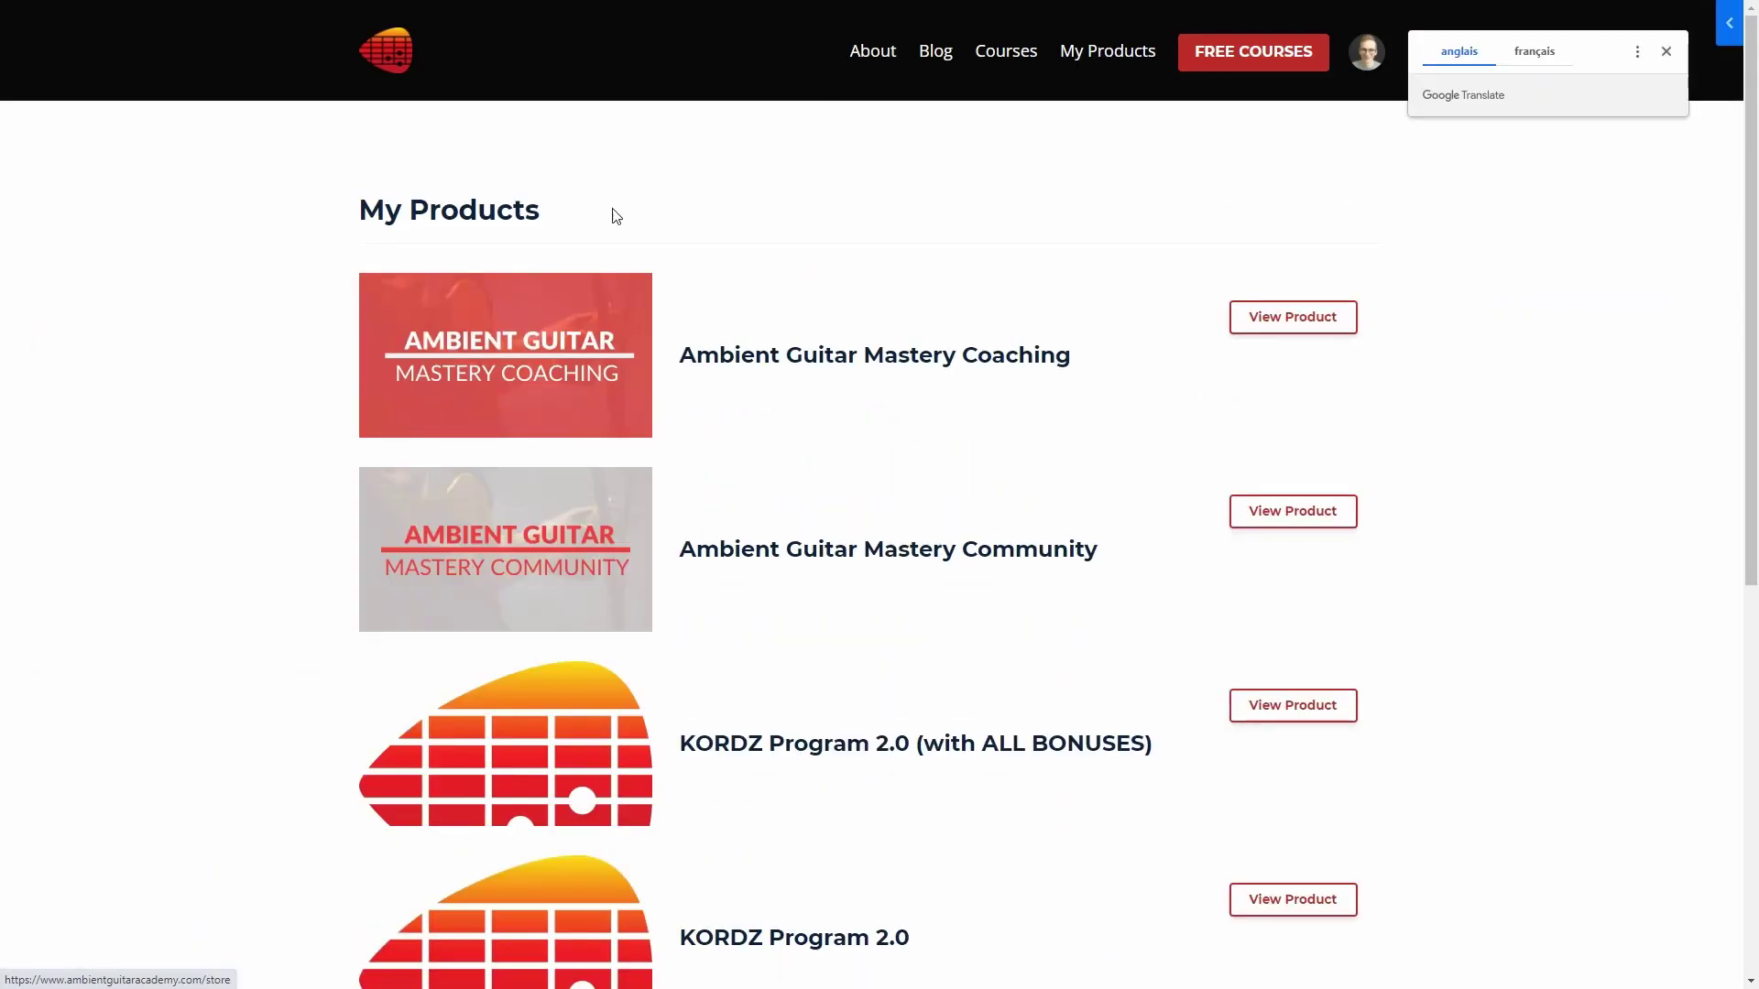
scroll(765, 222, down, 1)
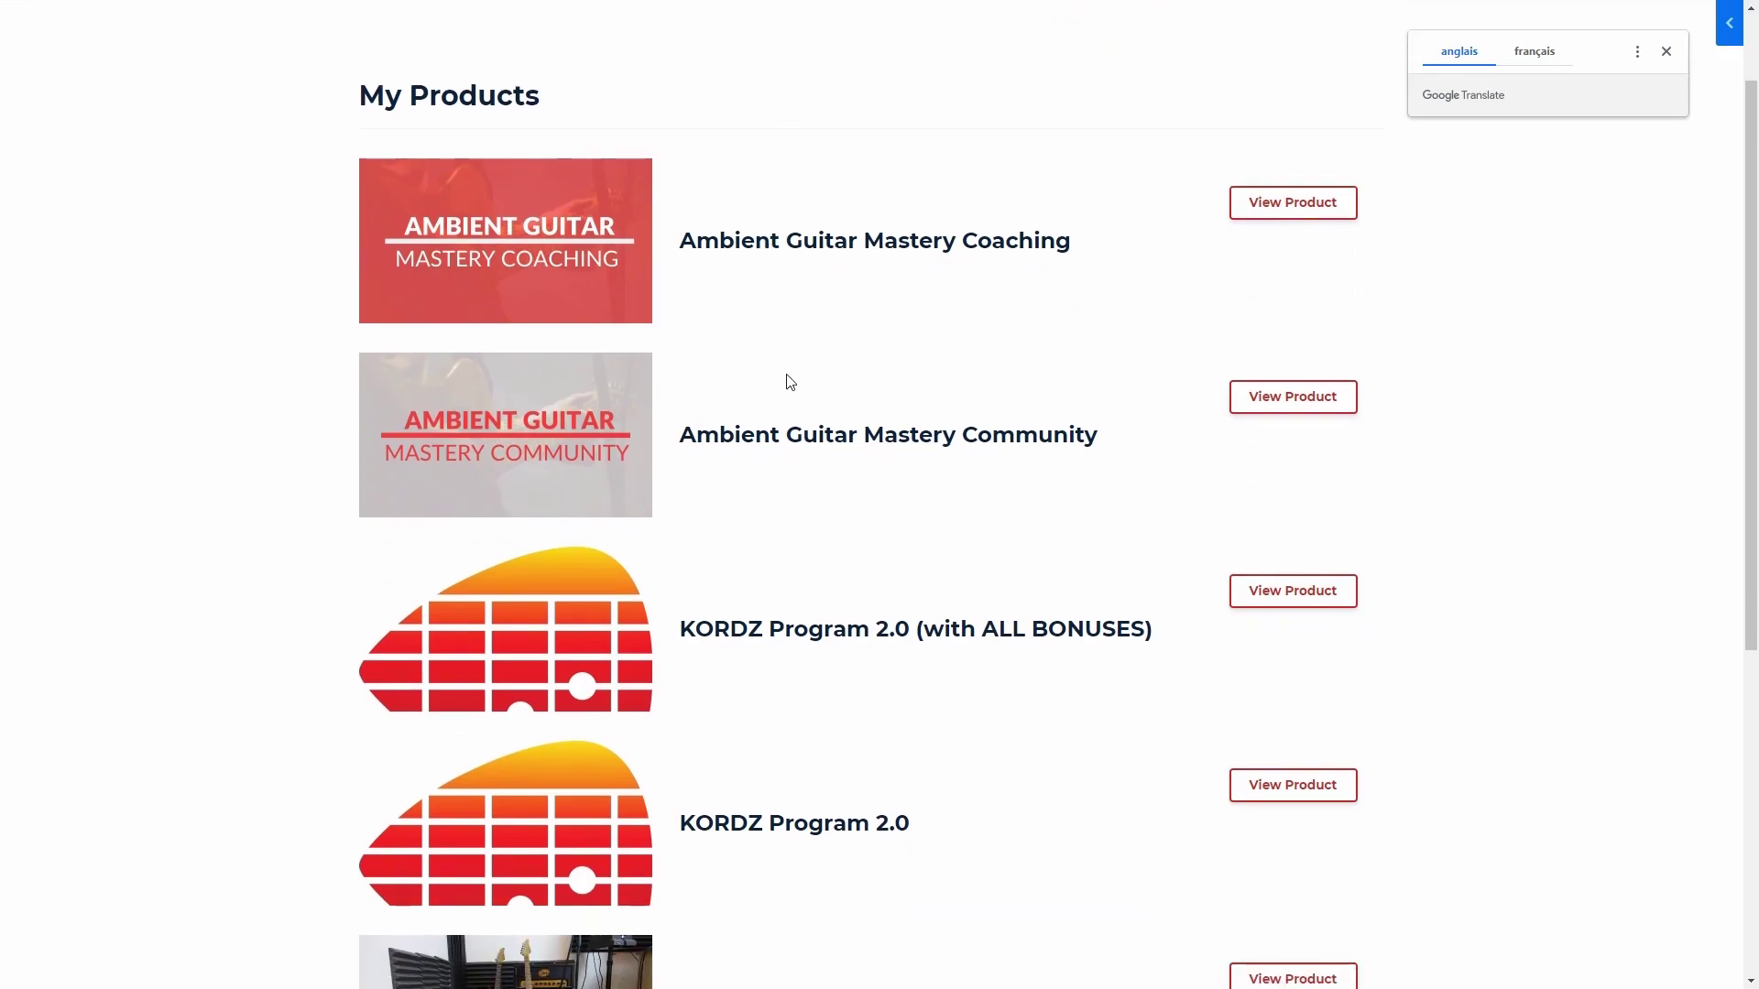
scroll(790, 382, down, 5)
scroll(797, 341, up, 6)
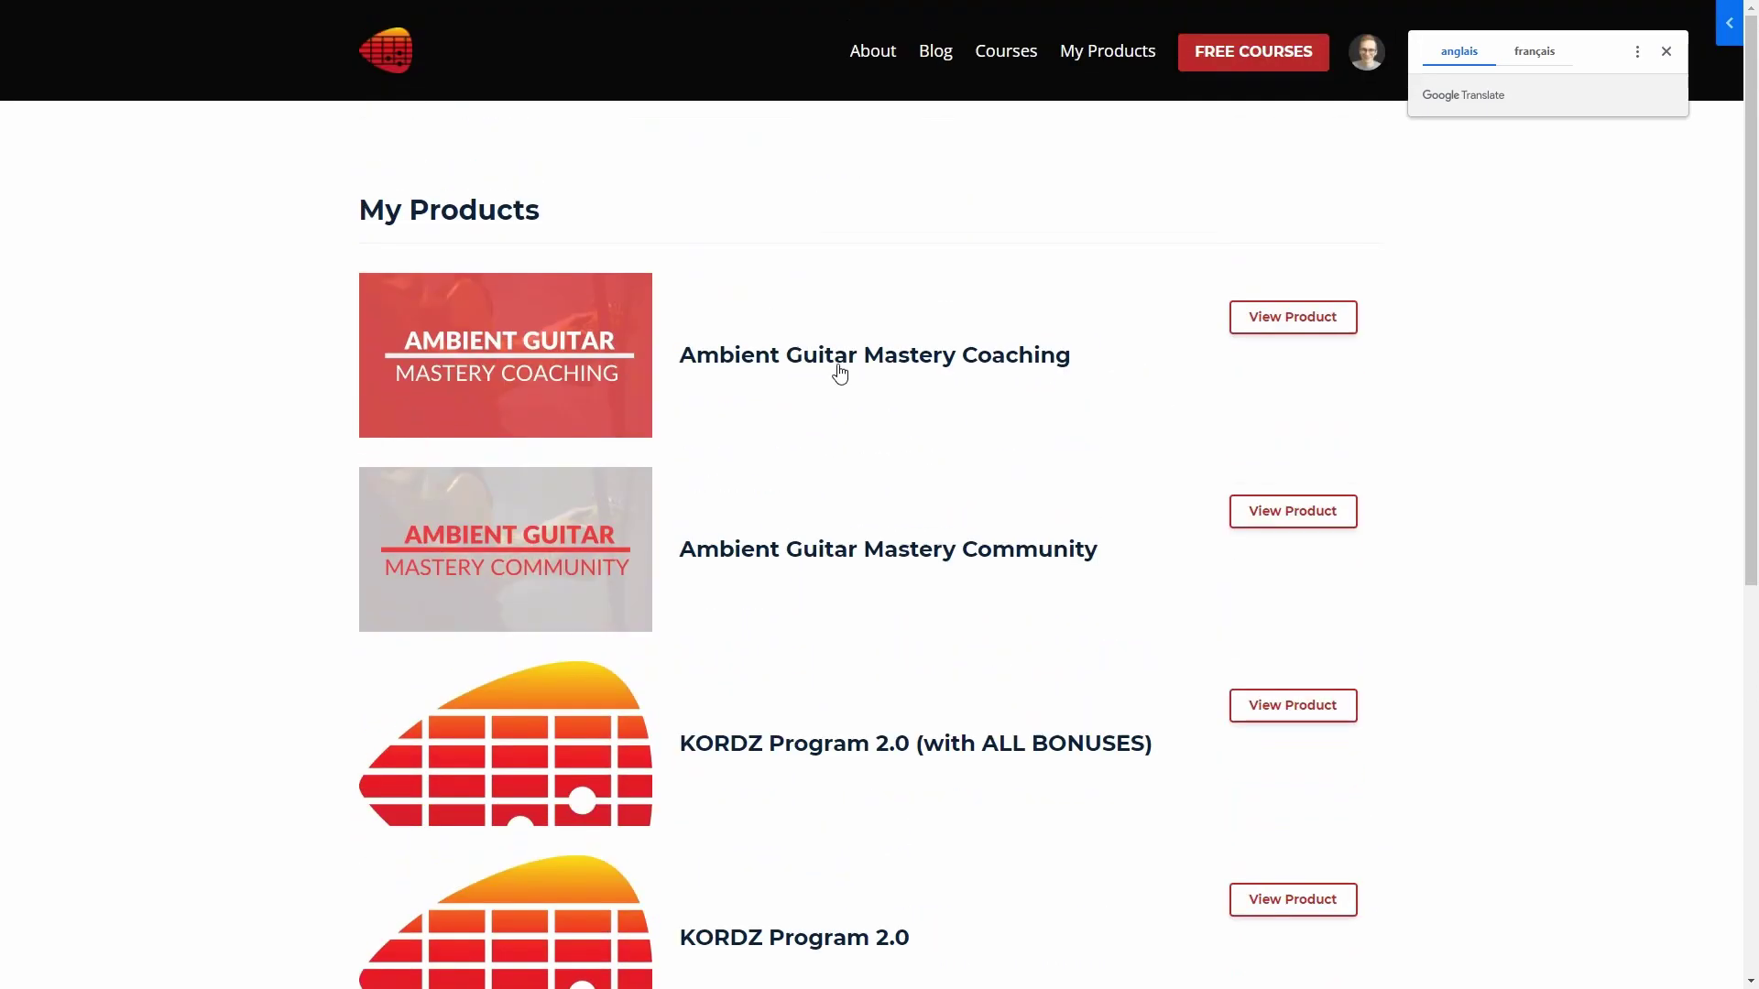
Step: View the lesson modules of the KORDZ Program 2.0 (with ALL BONUSES) product and return to My Products
scroll(953, 306, down, 3)
click(1332, 443)
scroll(265, 91, down, 7)
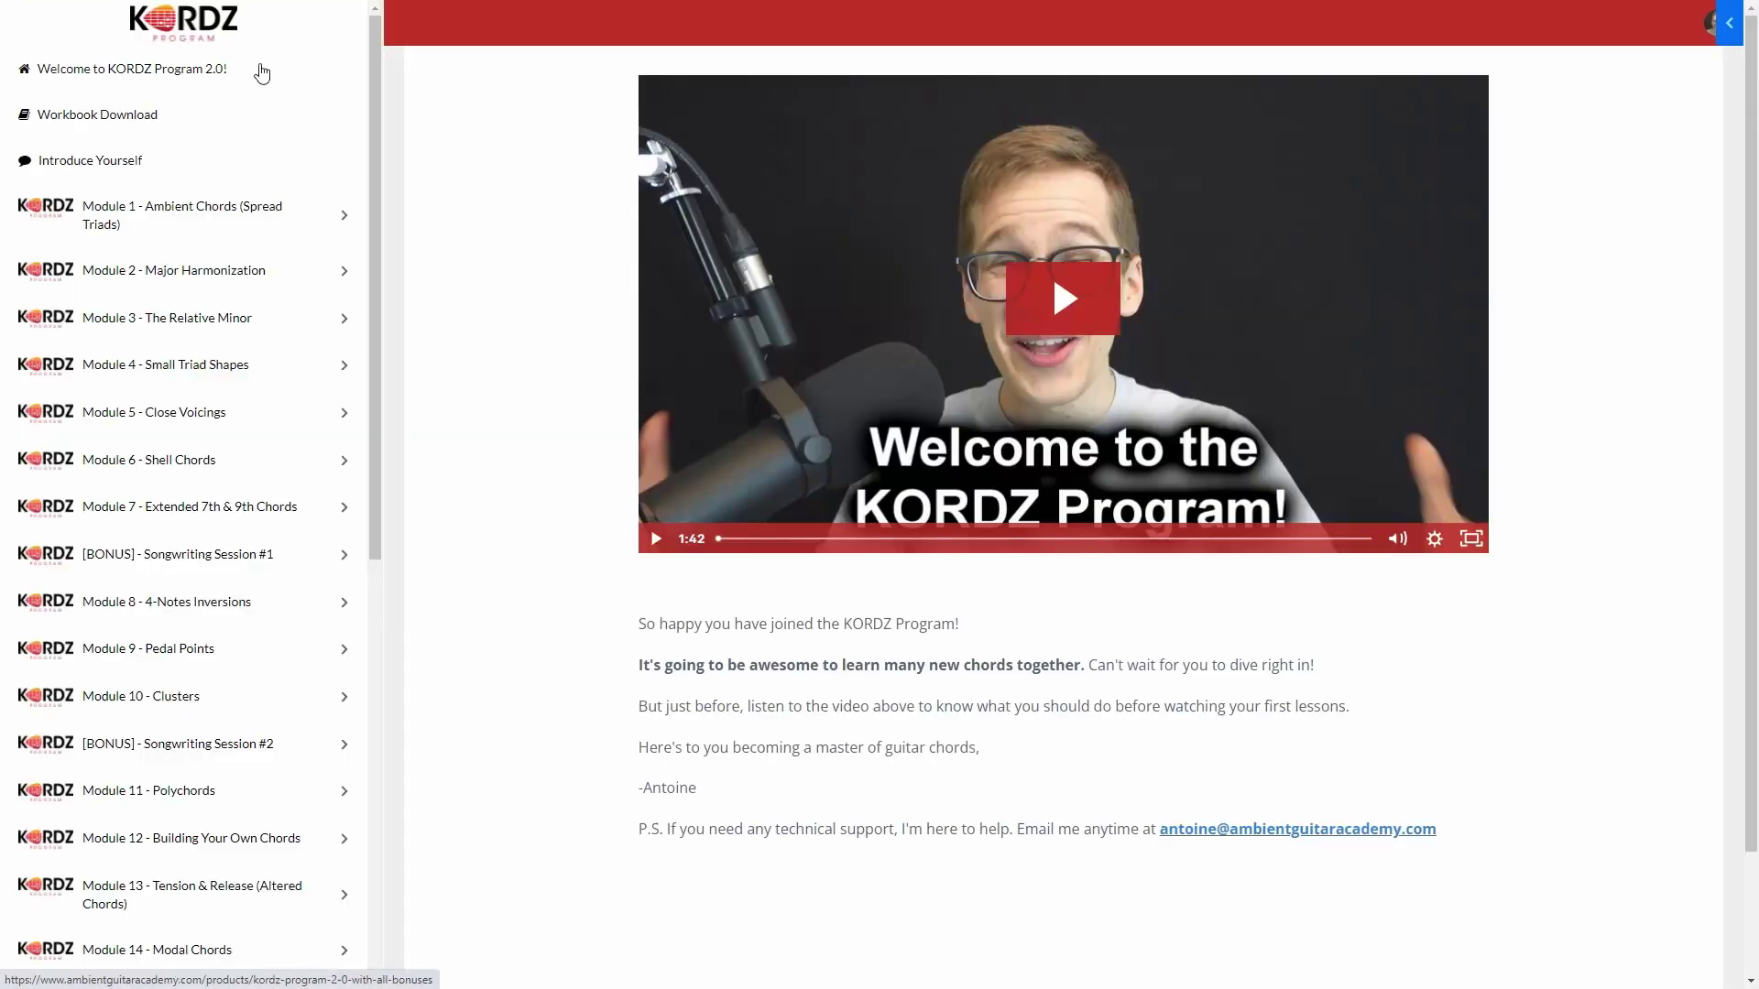
scroll(251, 275, up, 7)
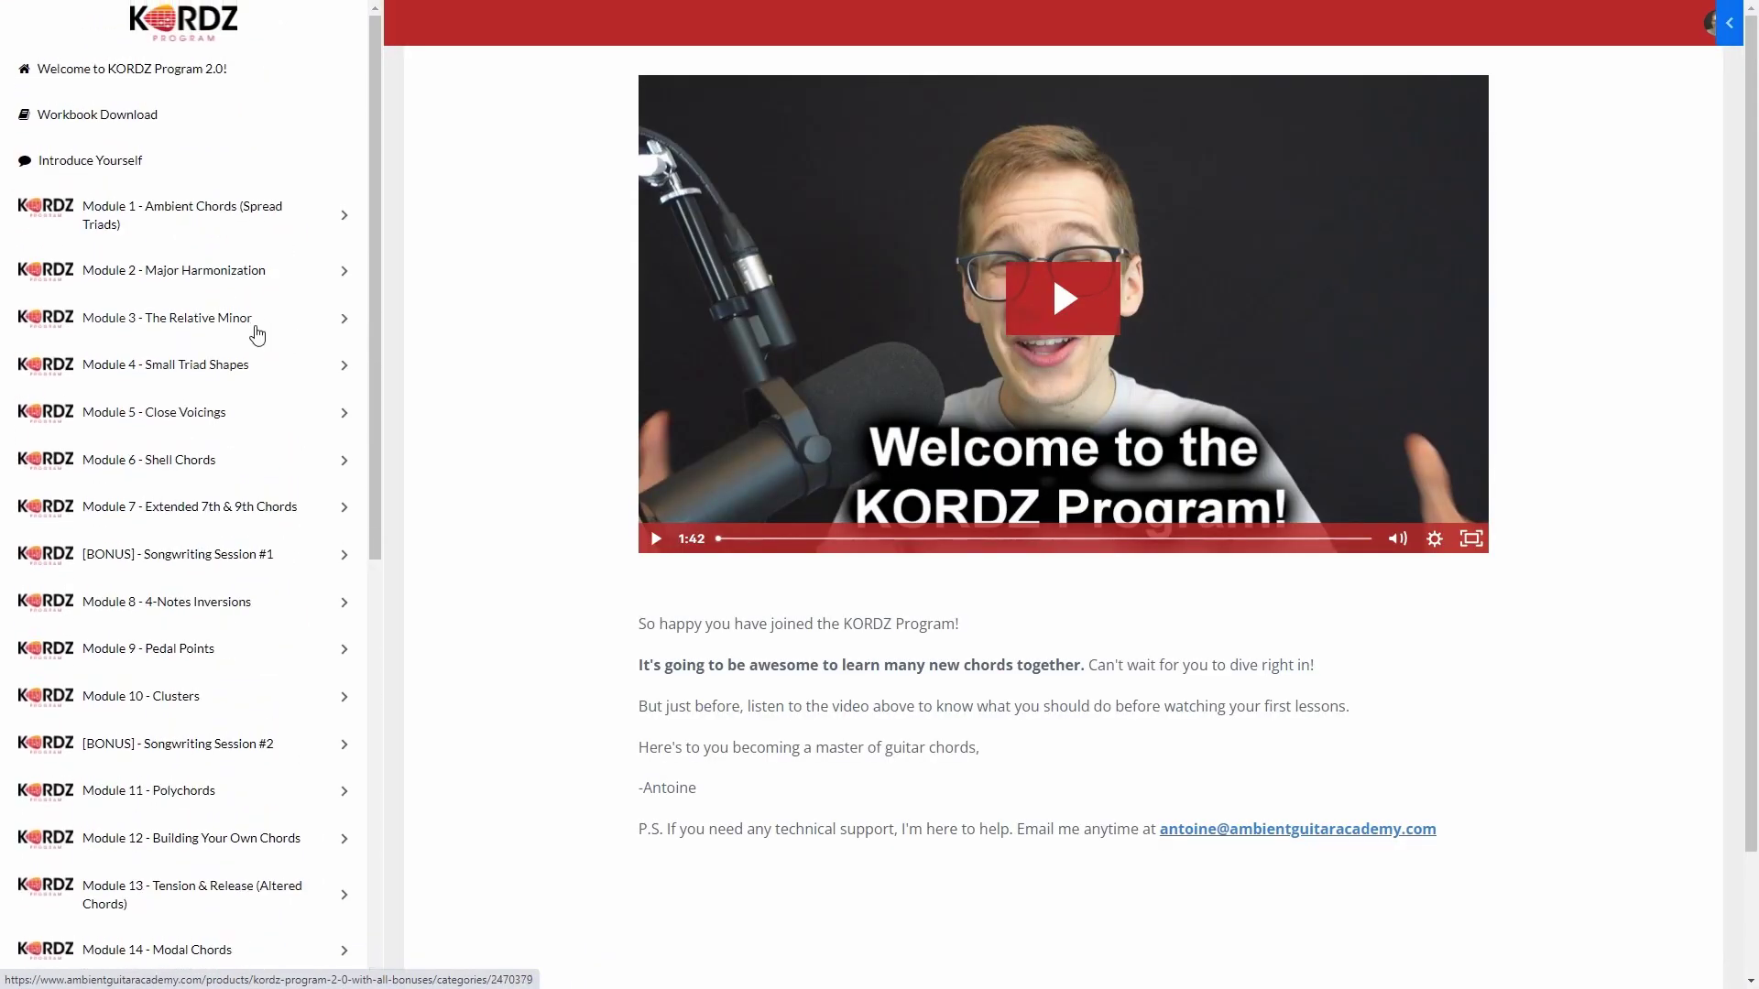
key(alt+Left)
scroll(1170, 149, up, 3)
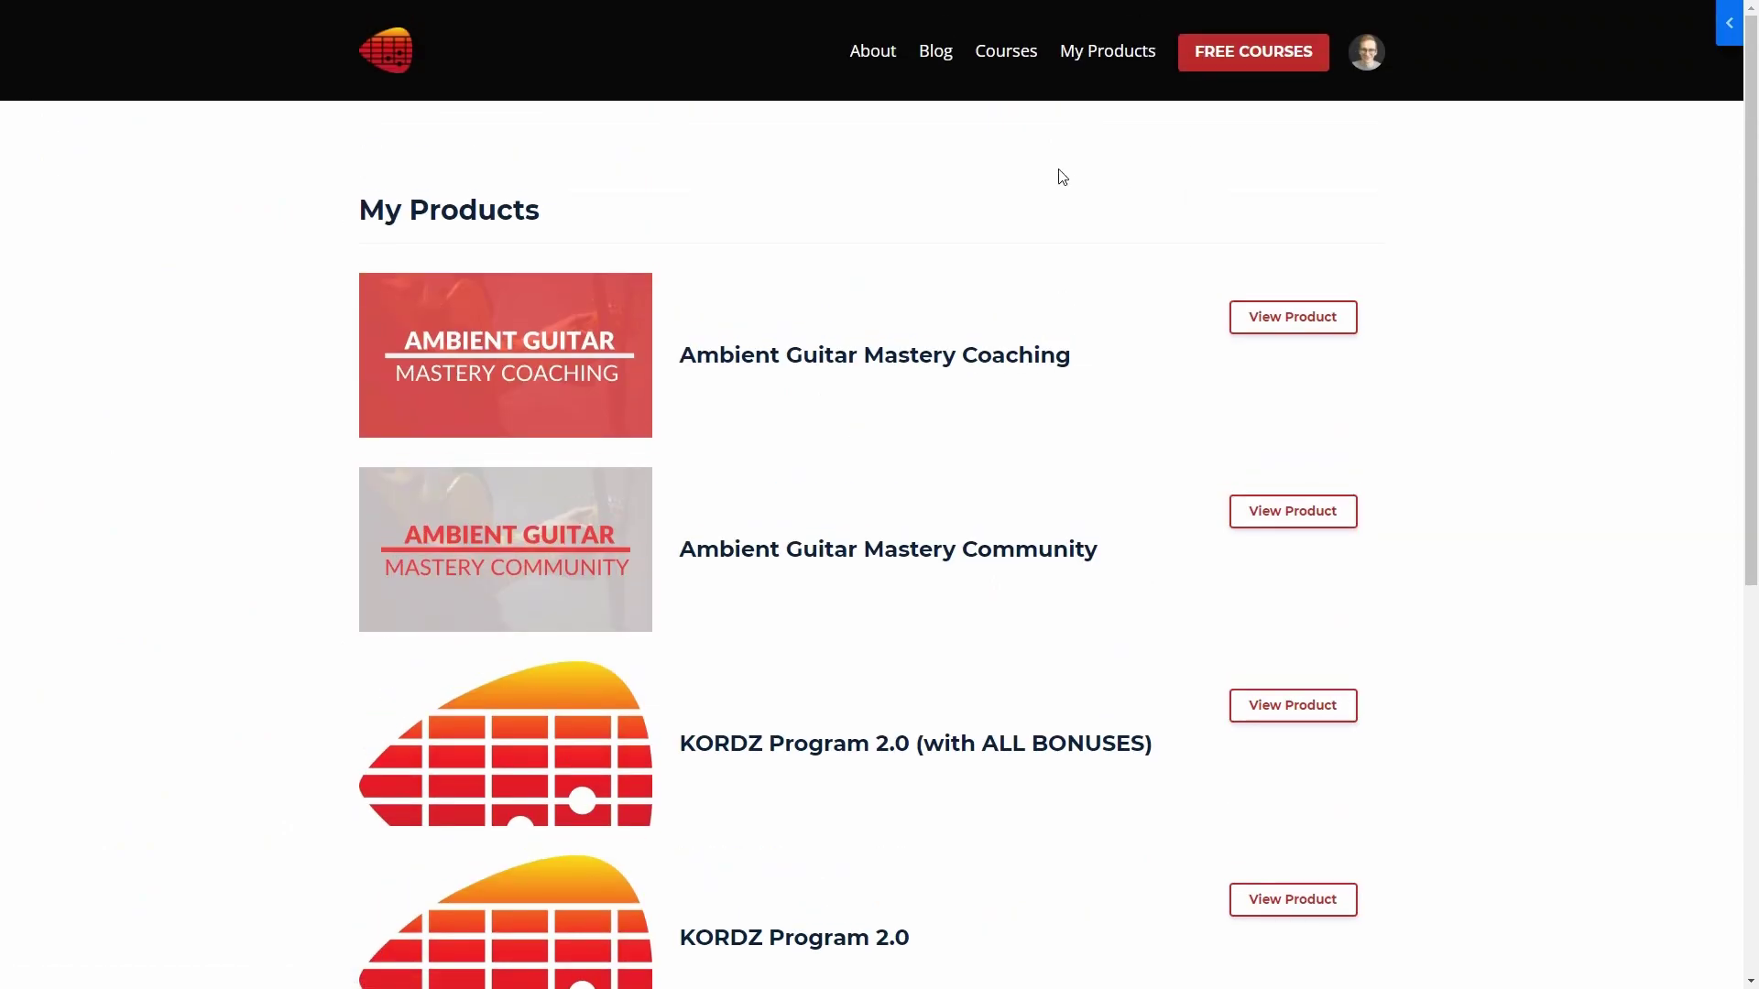
Step: View the Free Courses page, dismiss the translation popup, and close the live site's tab
click(1240, 57)
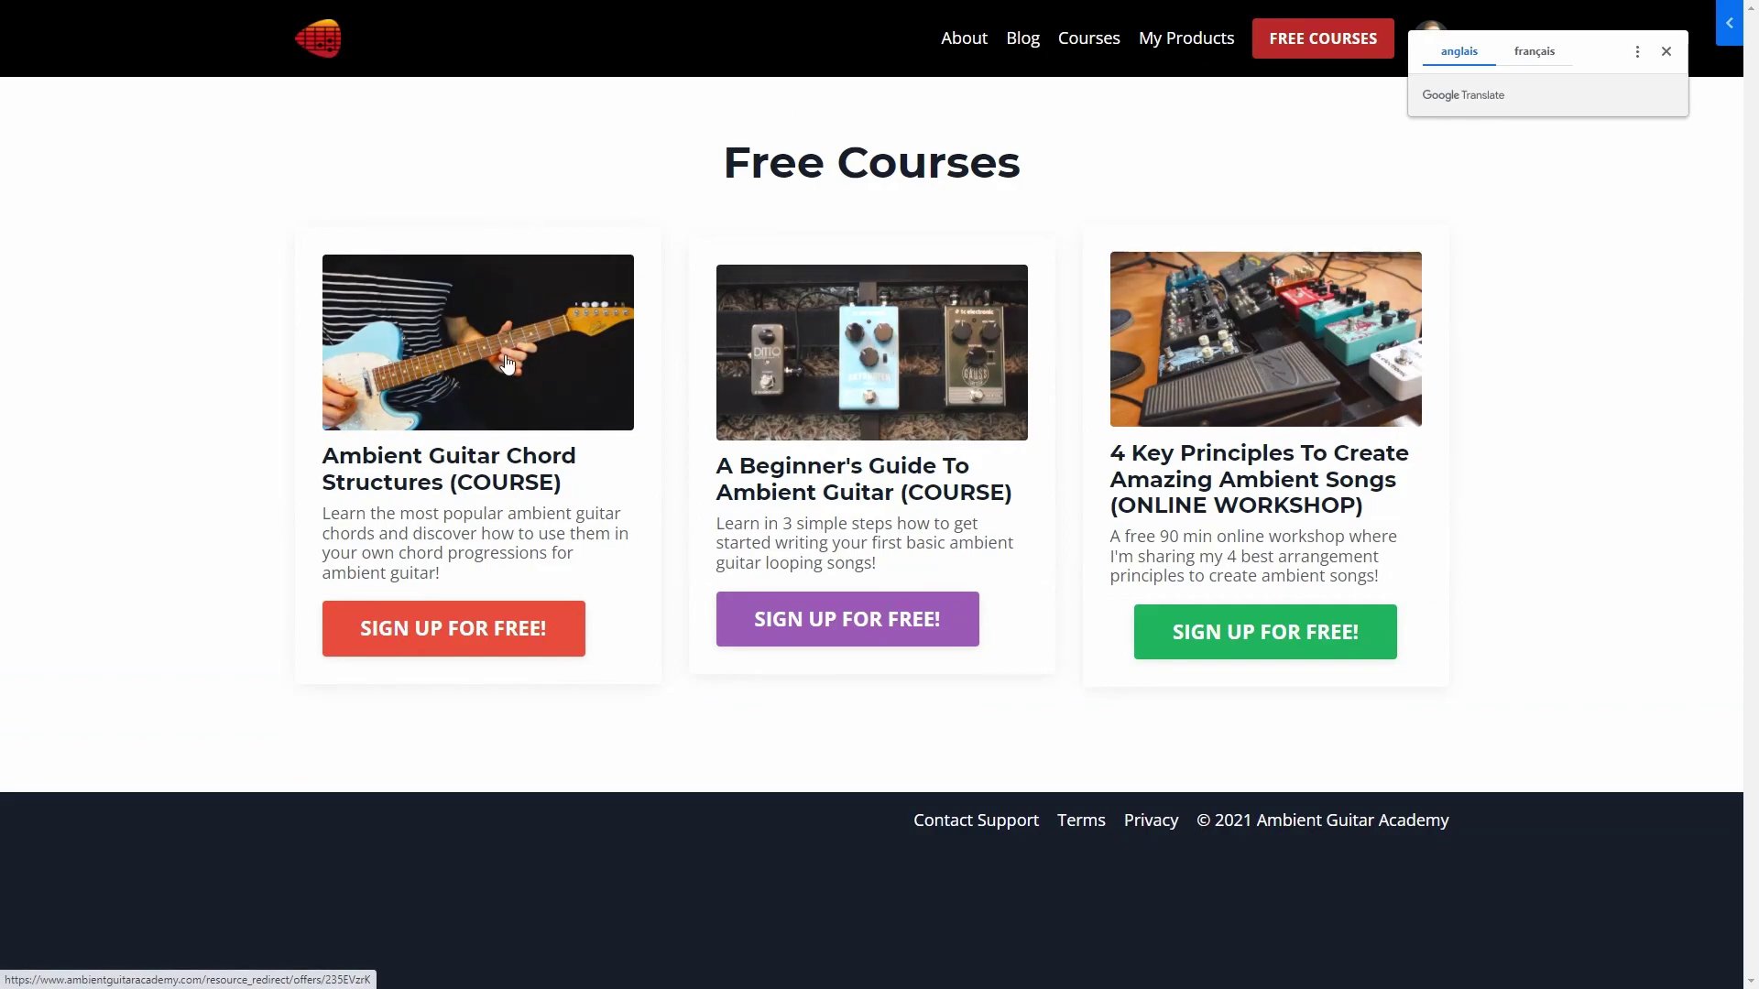
click(1666, 52)
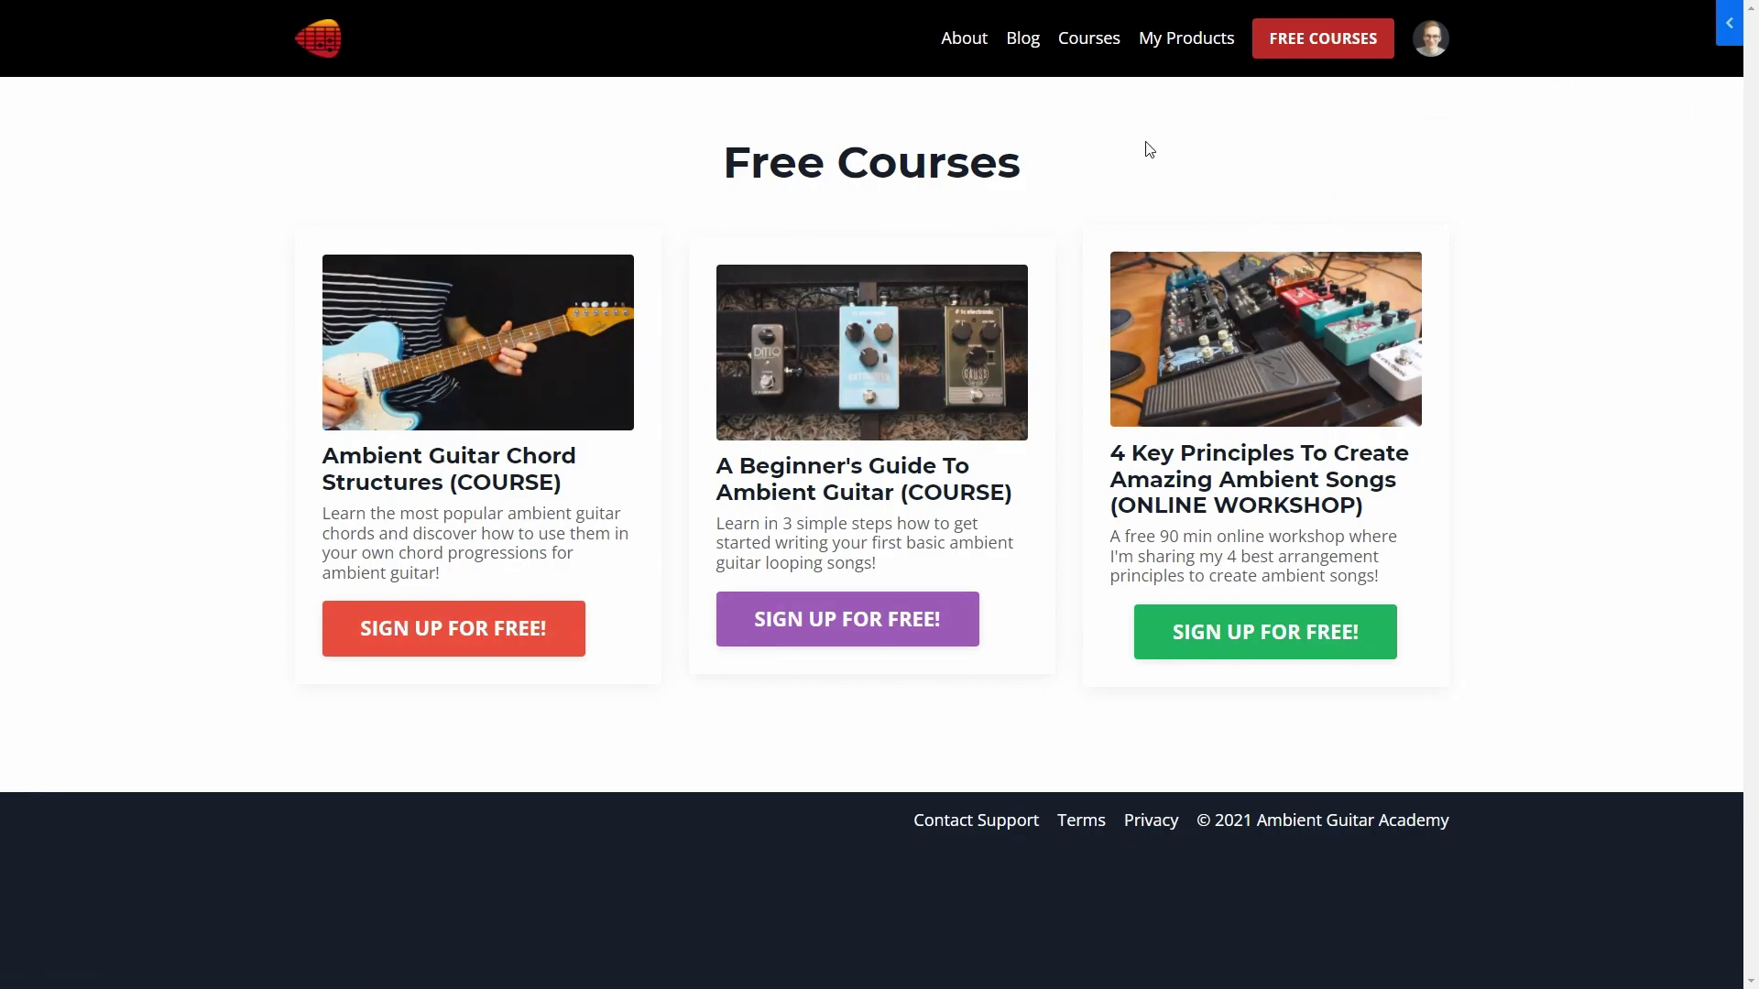
key(ctrl+w)
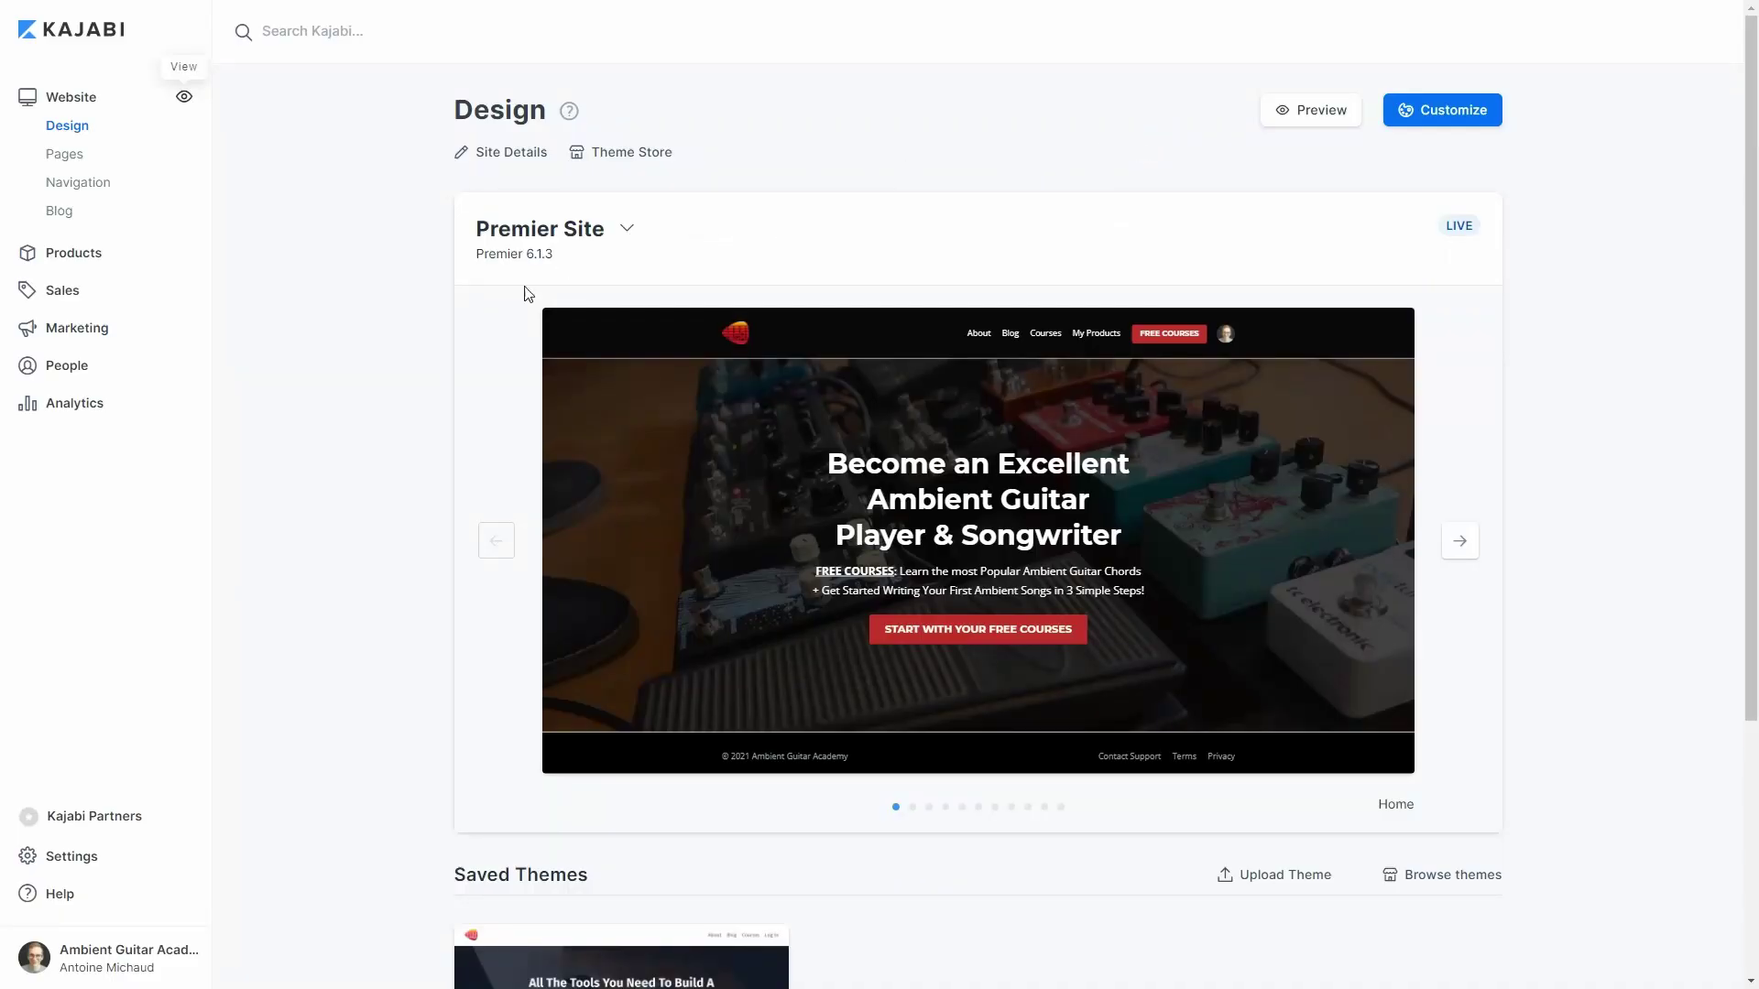
Step: Open the Home page in the theme editor and select its Hero section for editing
mouse_move(950, 555)
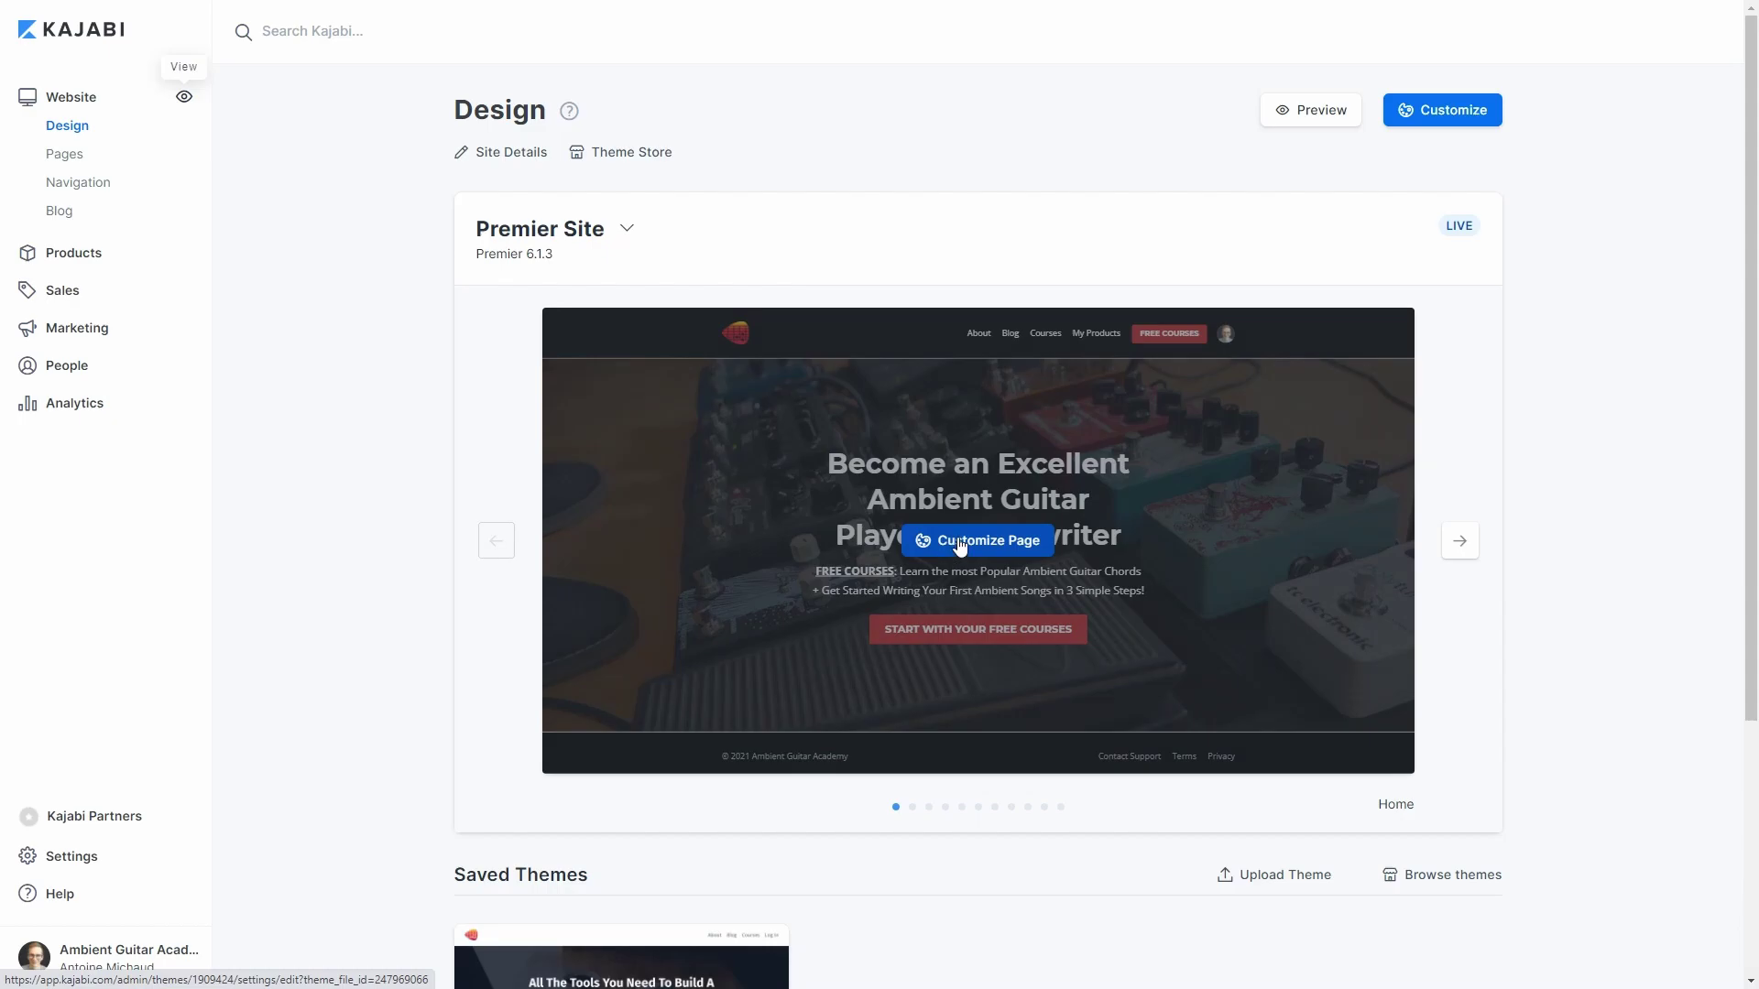
click(953, 536)
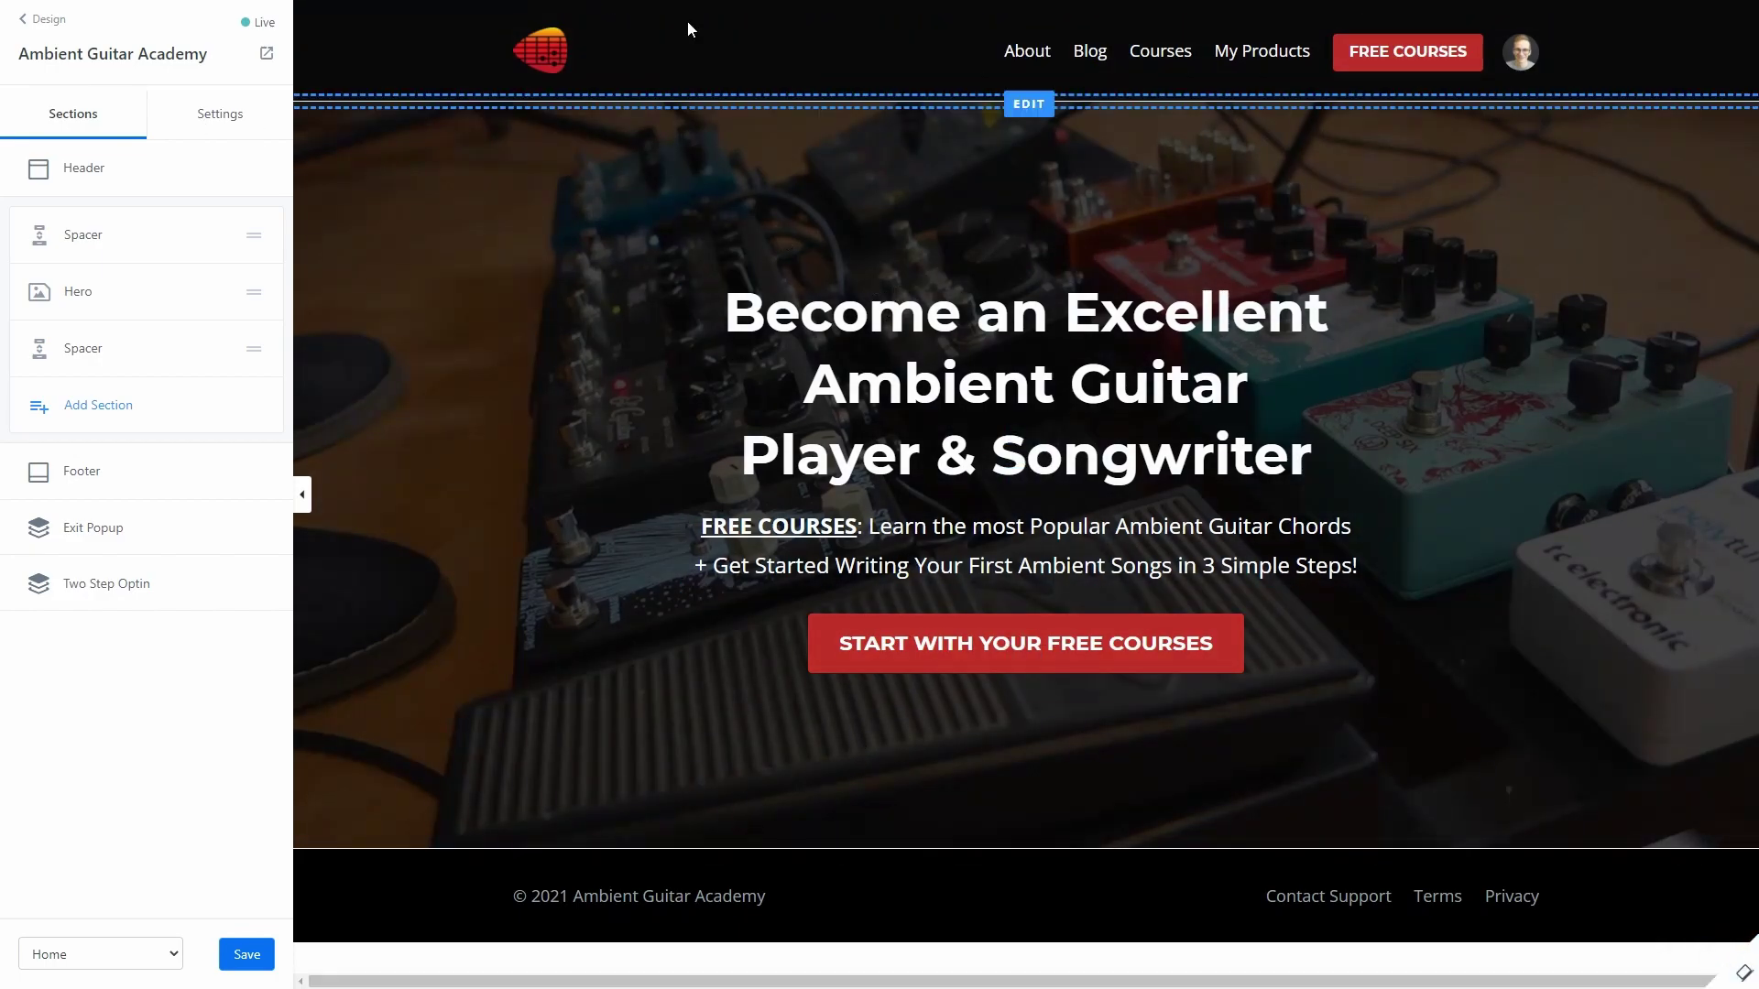
click(1026, 431)
Step: Try adding the test line "hdhdhd" below the Hero section's heading and remove it again
scroll(134, 388, down, 2)
click(184, 413)
key(Return)
text(hdhdhd)
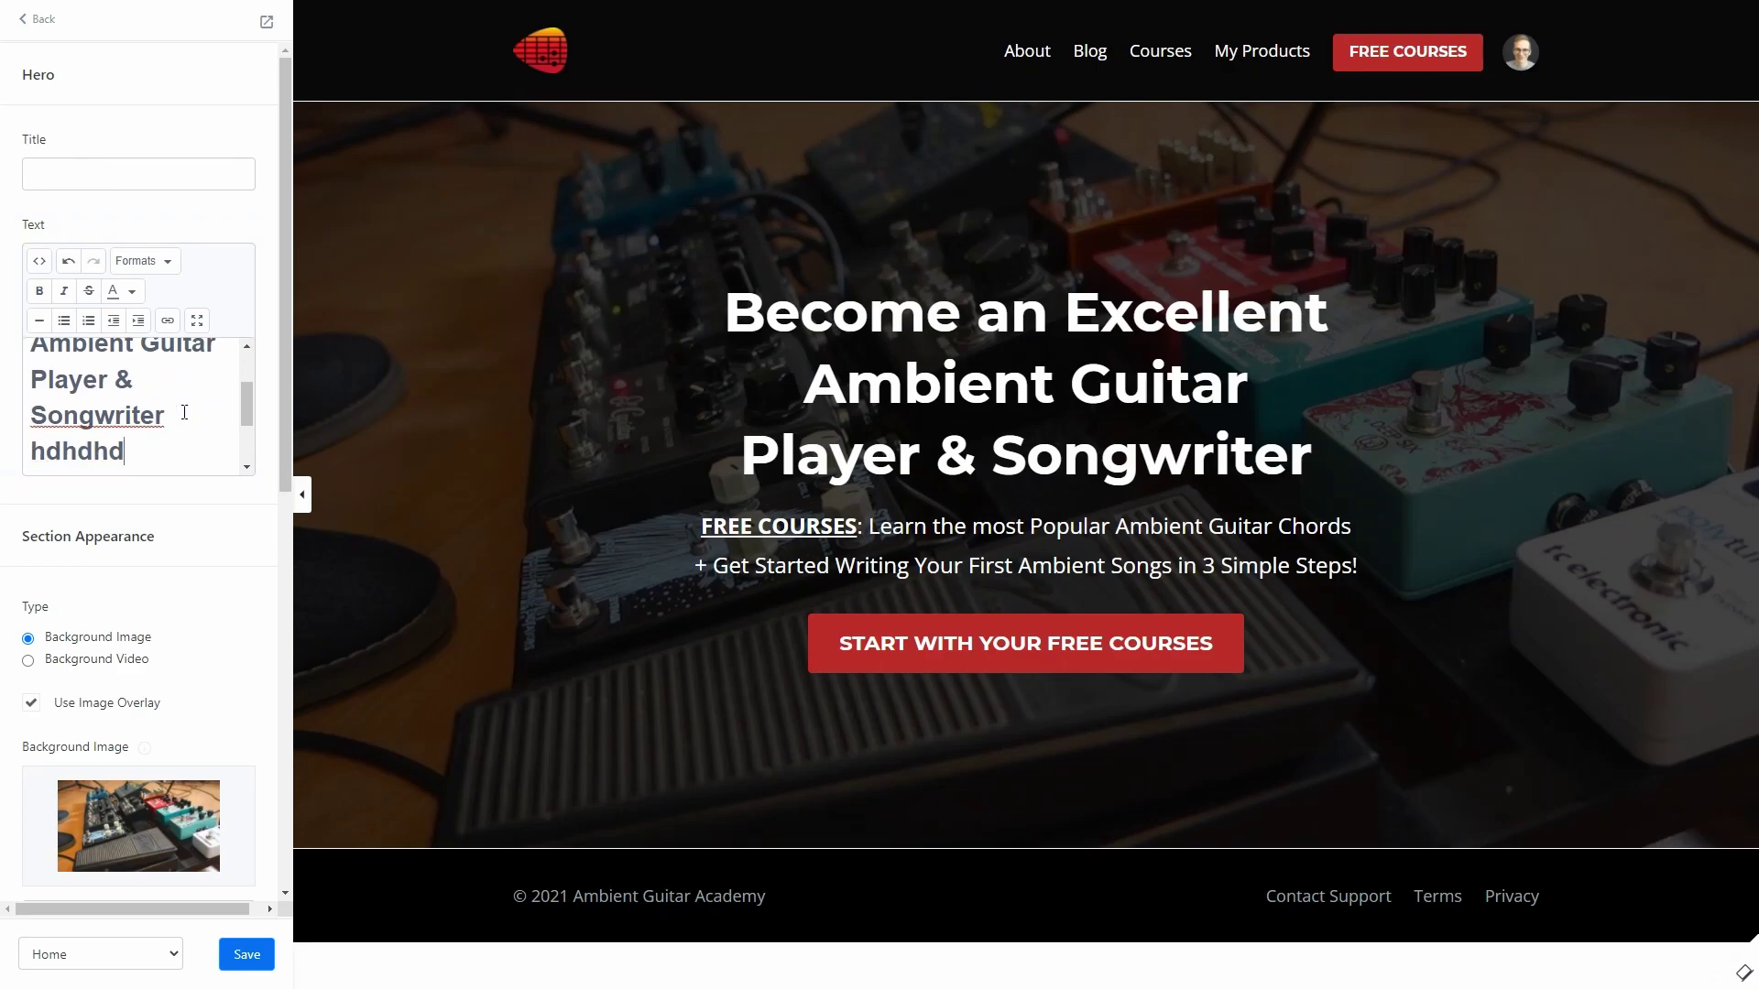
key(BackSpace)
key(BackSpace)
key(BackSpace)
key(BackSpace)
key(BackSpace)
key(BackSpace)
key(BackSpace)
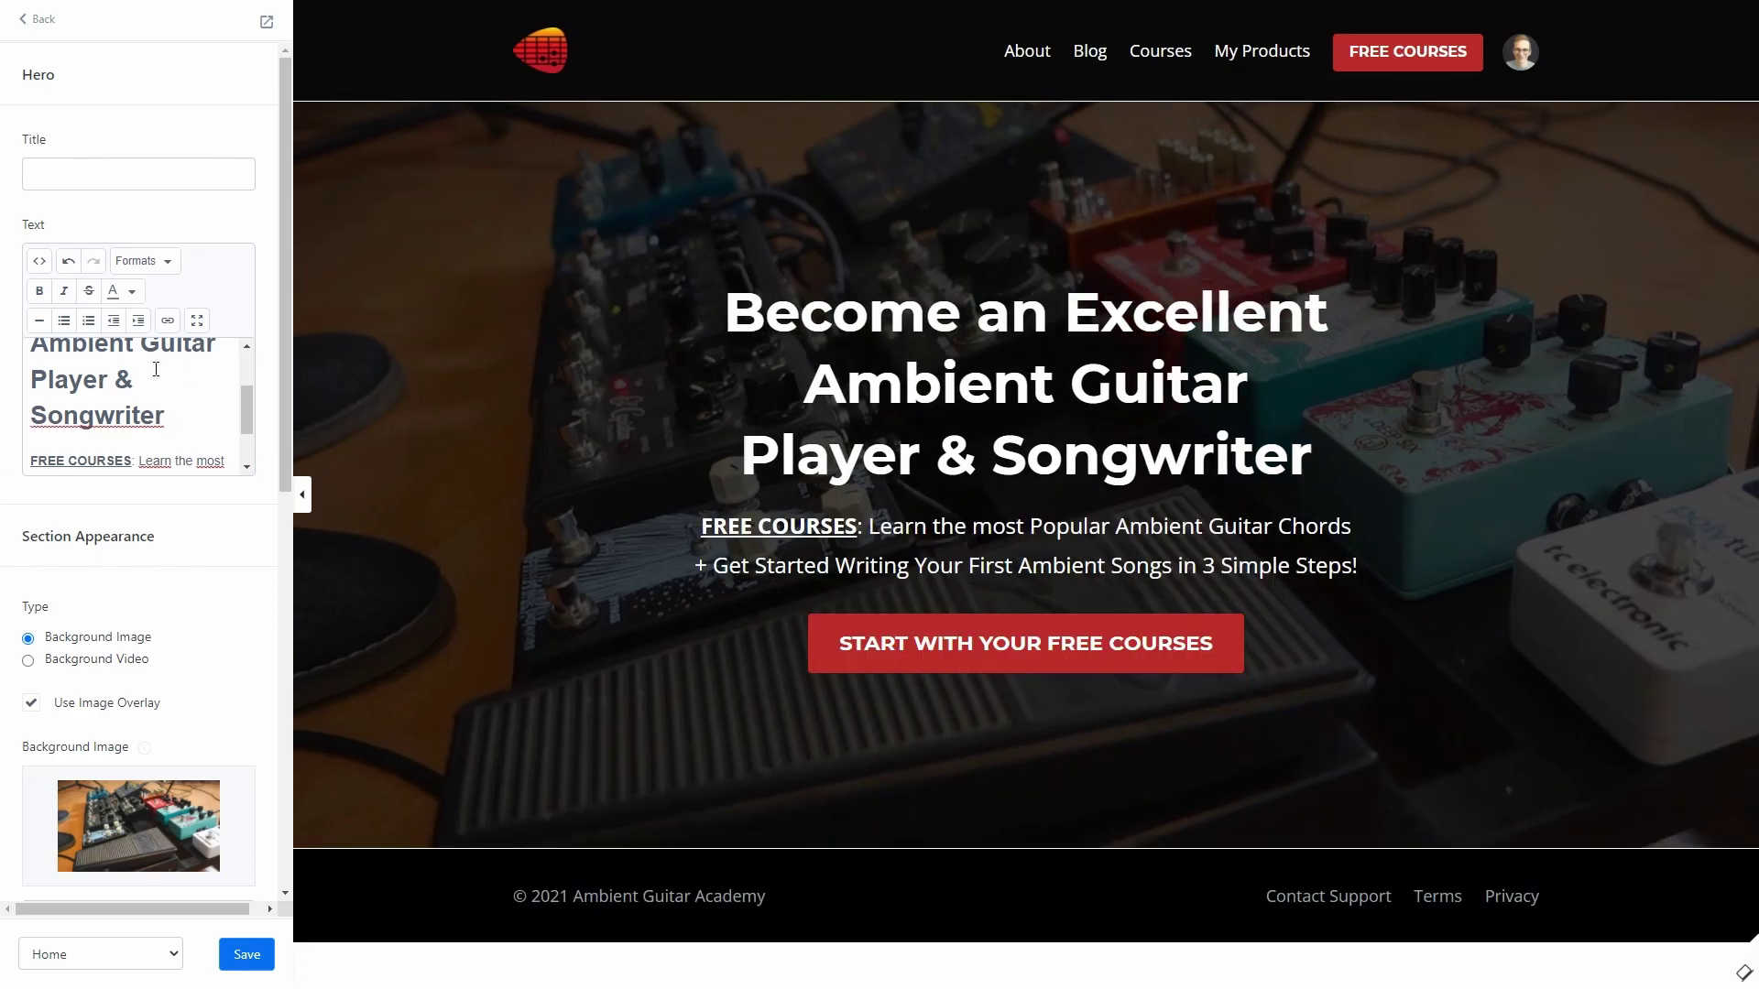
Step: Review the Hero section's background settings and open the Header section's settings
scroll(156, 369, down, 5)
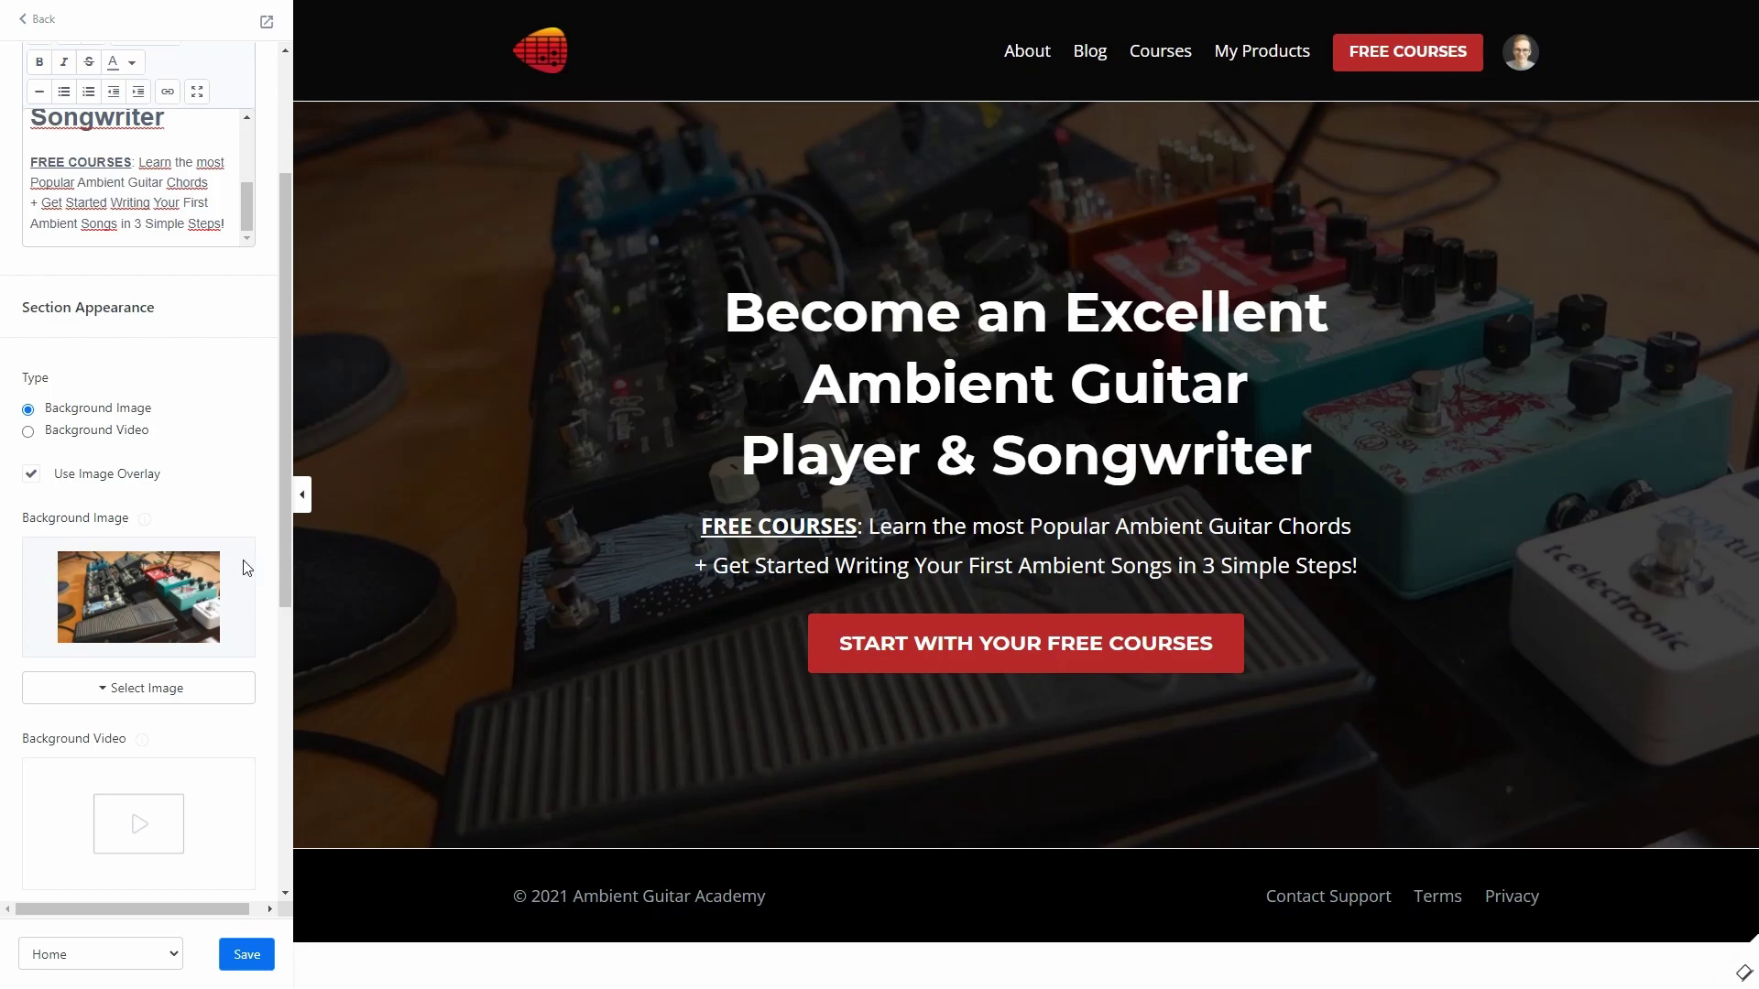
scroll(246, 568, up, 5)
click(733, 49)
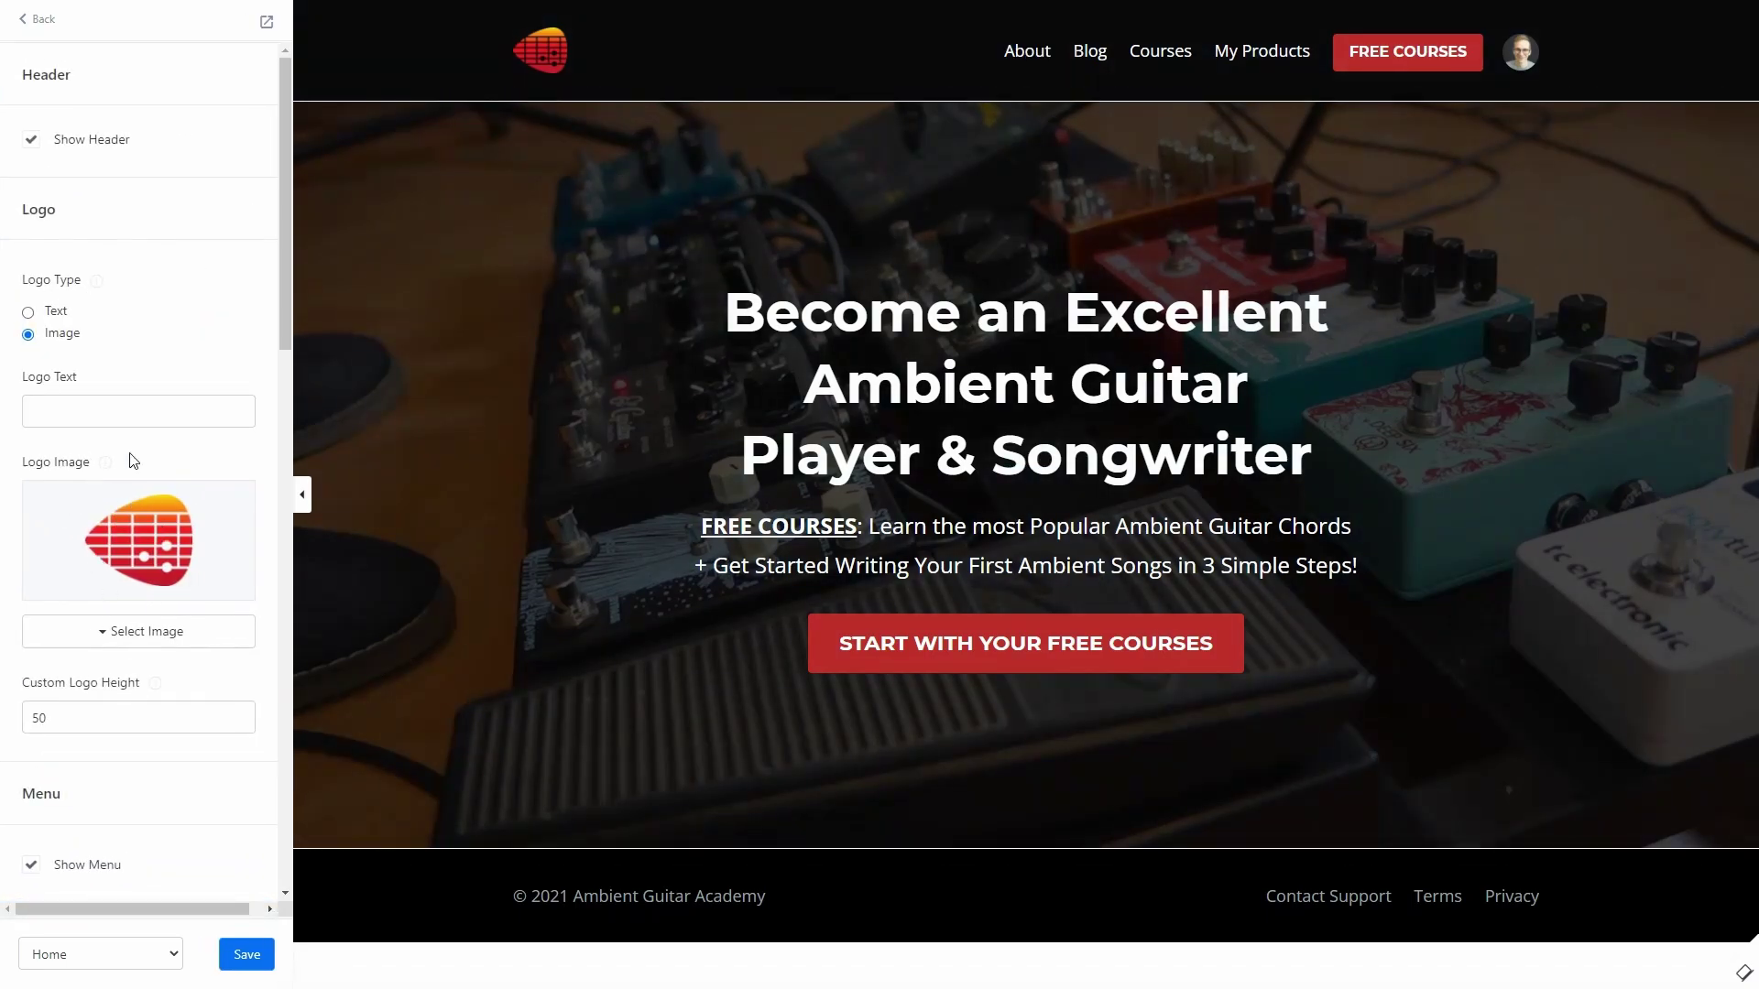
Step: Try switching the header's Show Menu option off and back on
scroll(169, 169, down, 5)
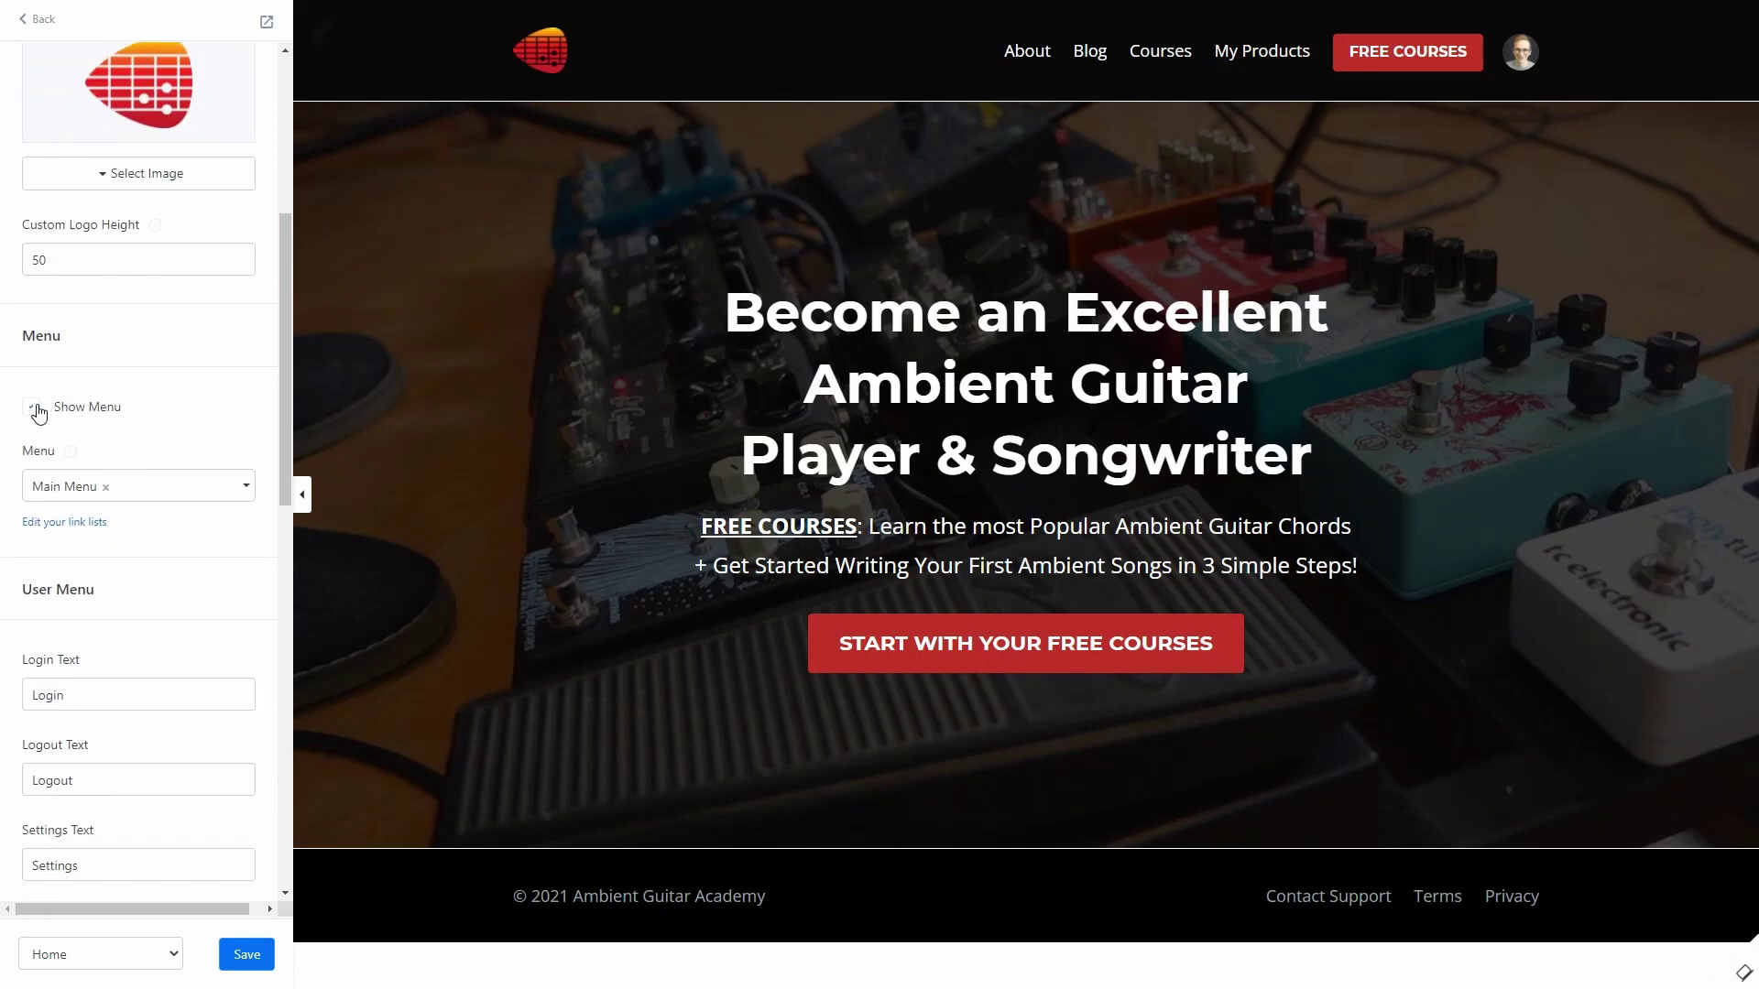
click(33, 407)
click(35, 408)
Step: Review the remaining Header settings and open the header's Call To Action block
scroll(151, 371, down, 10)
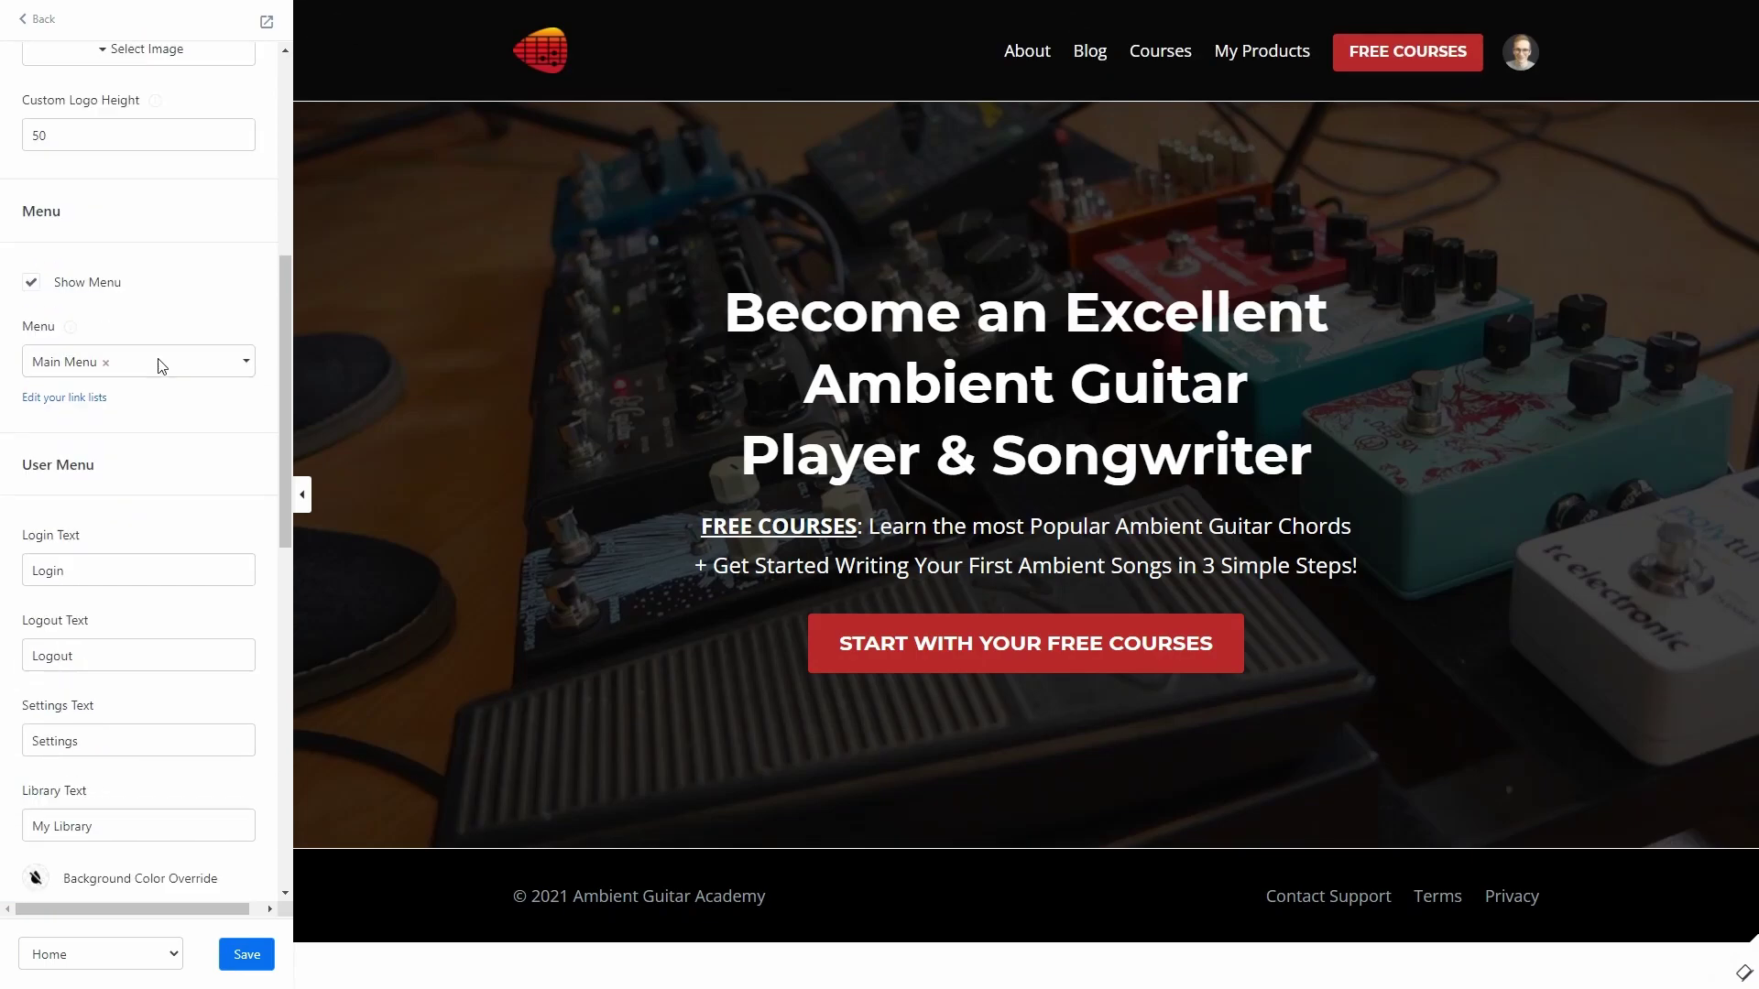
scroll(167, 358, down, 2)
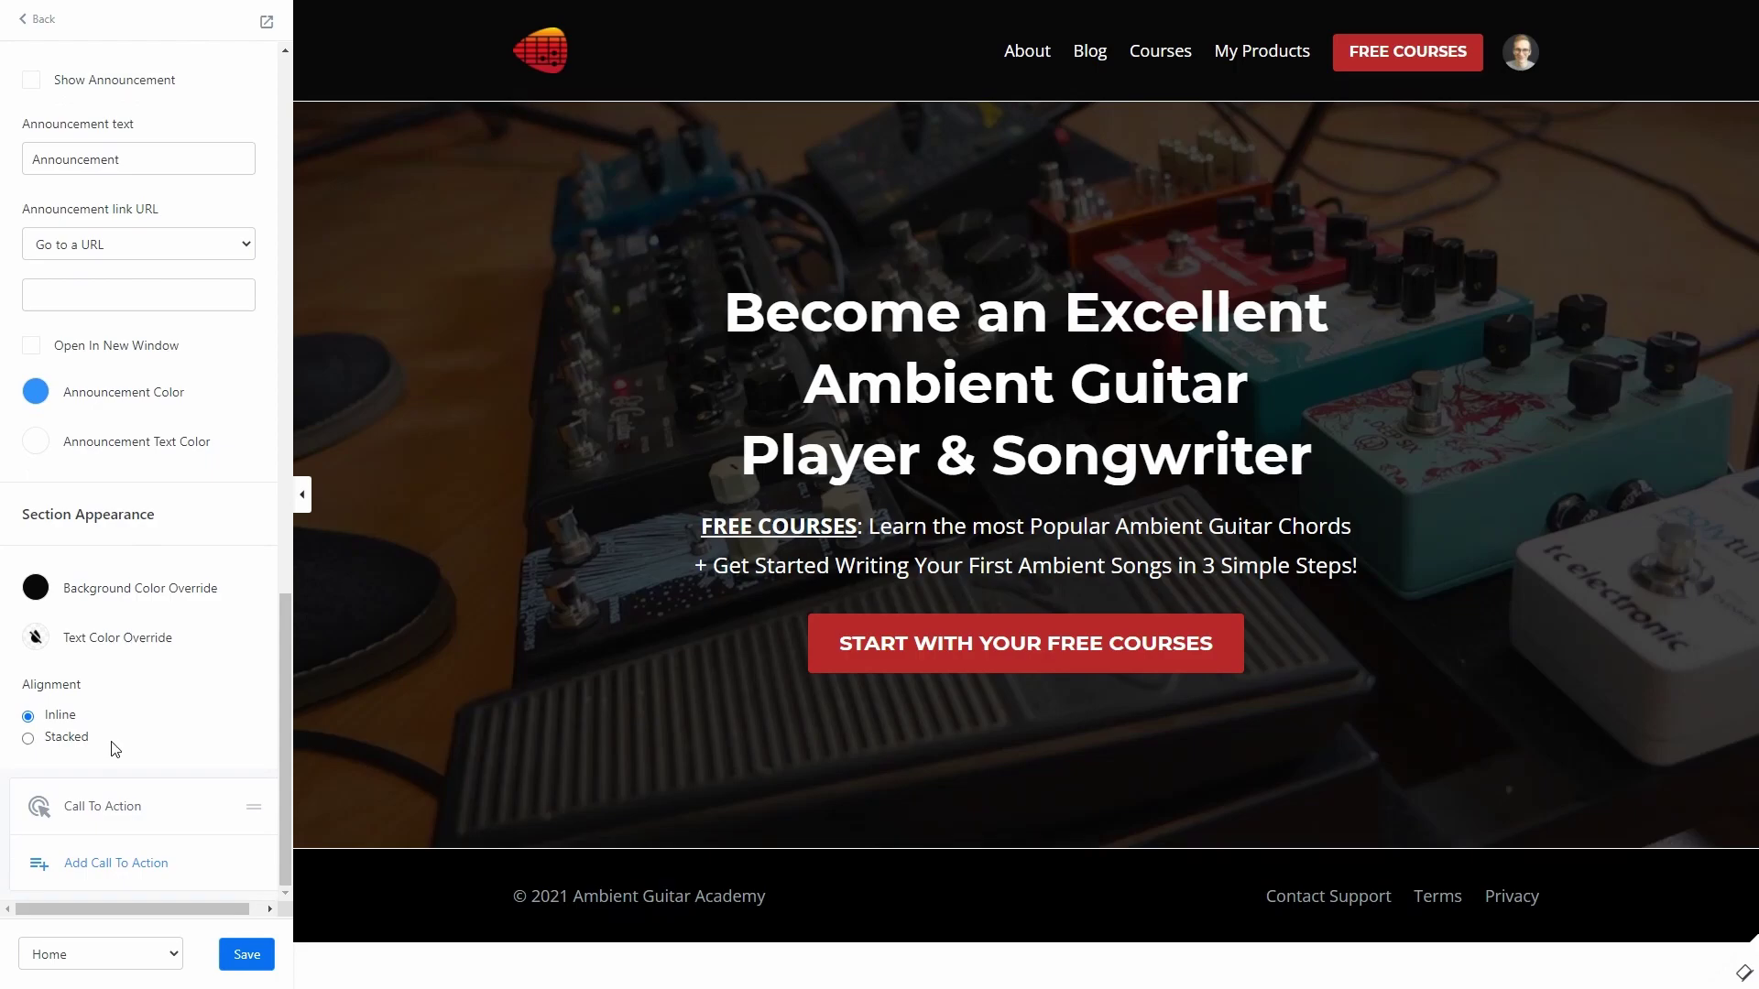
click(89, 810)
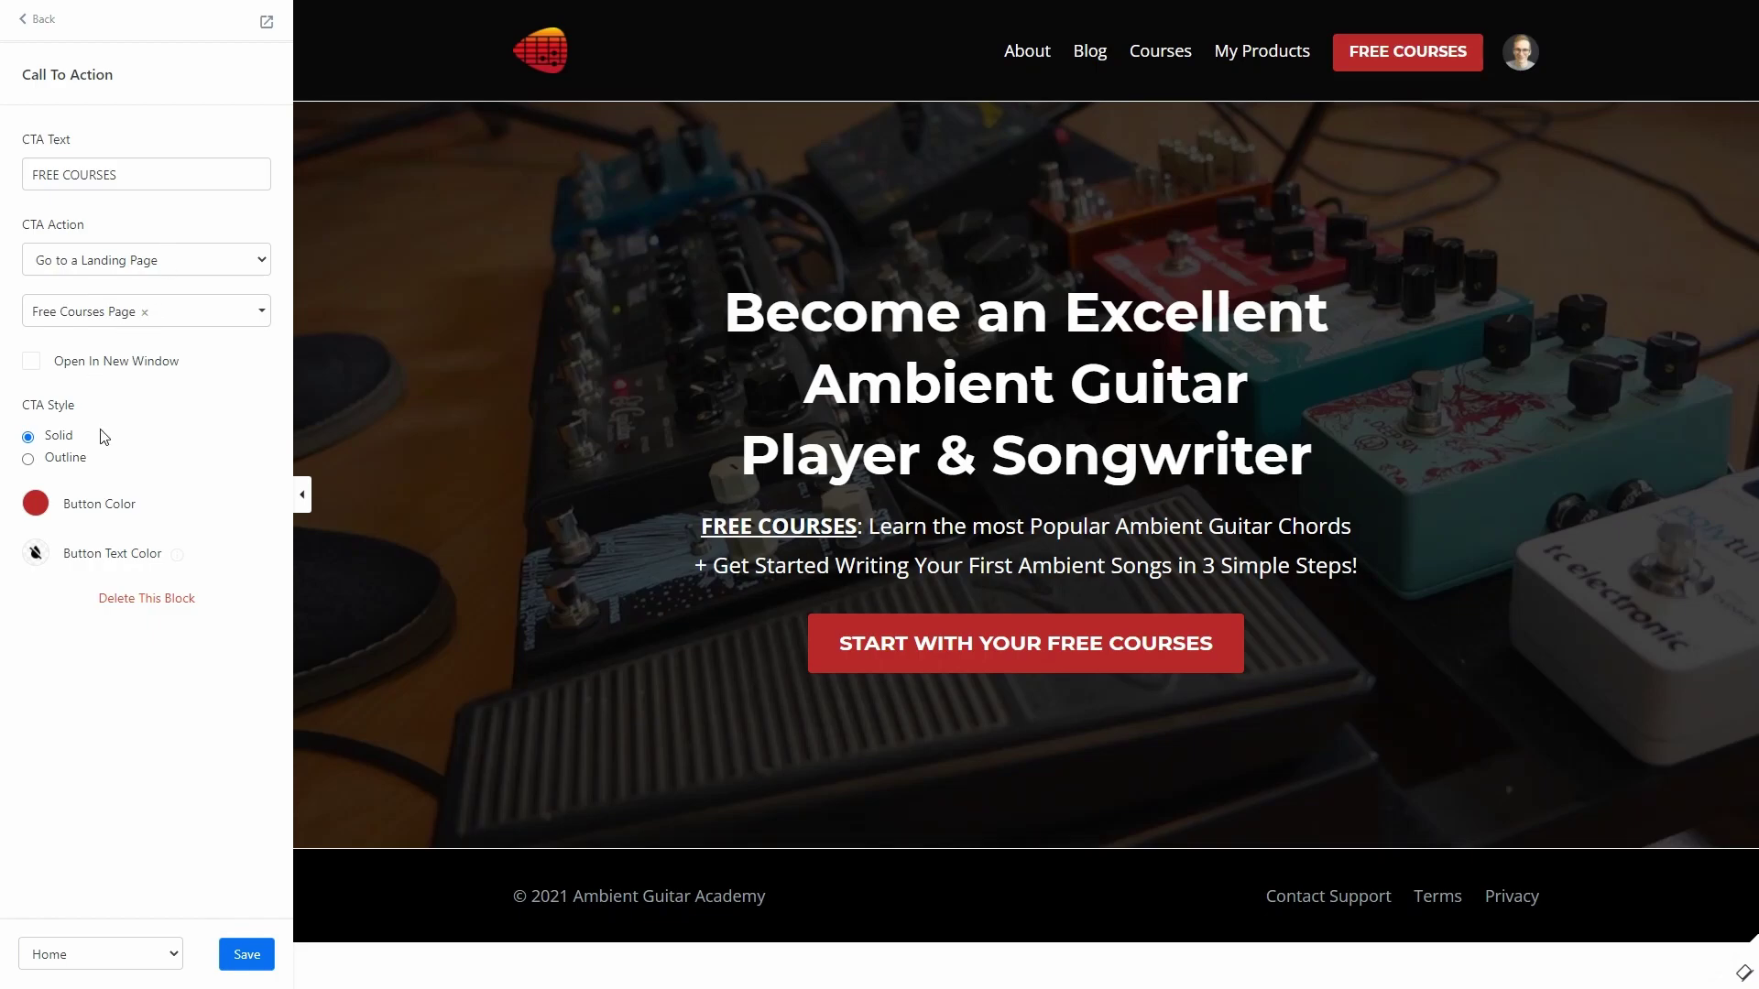
Step: Review the button color palette and the available CTA Action options in the header's Call To Action block
click(40, 506)
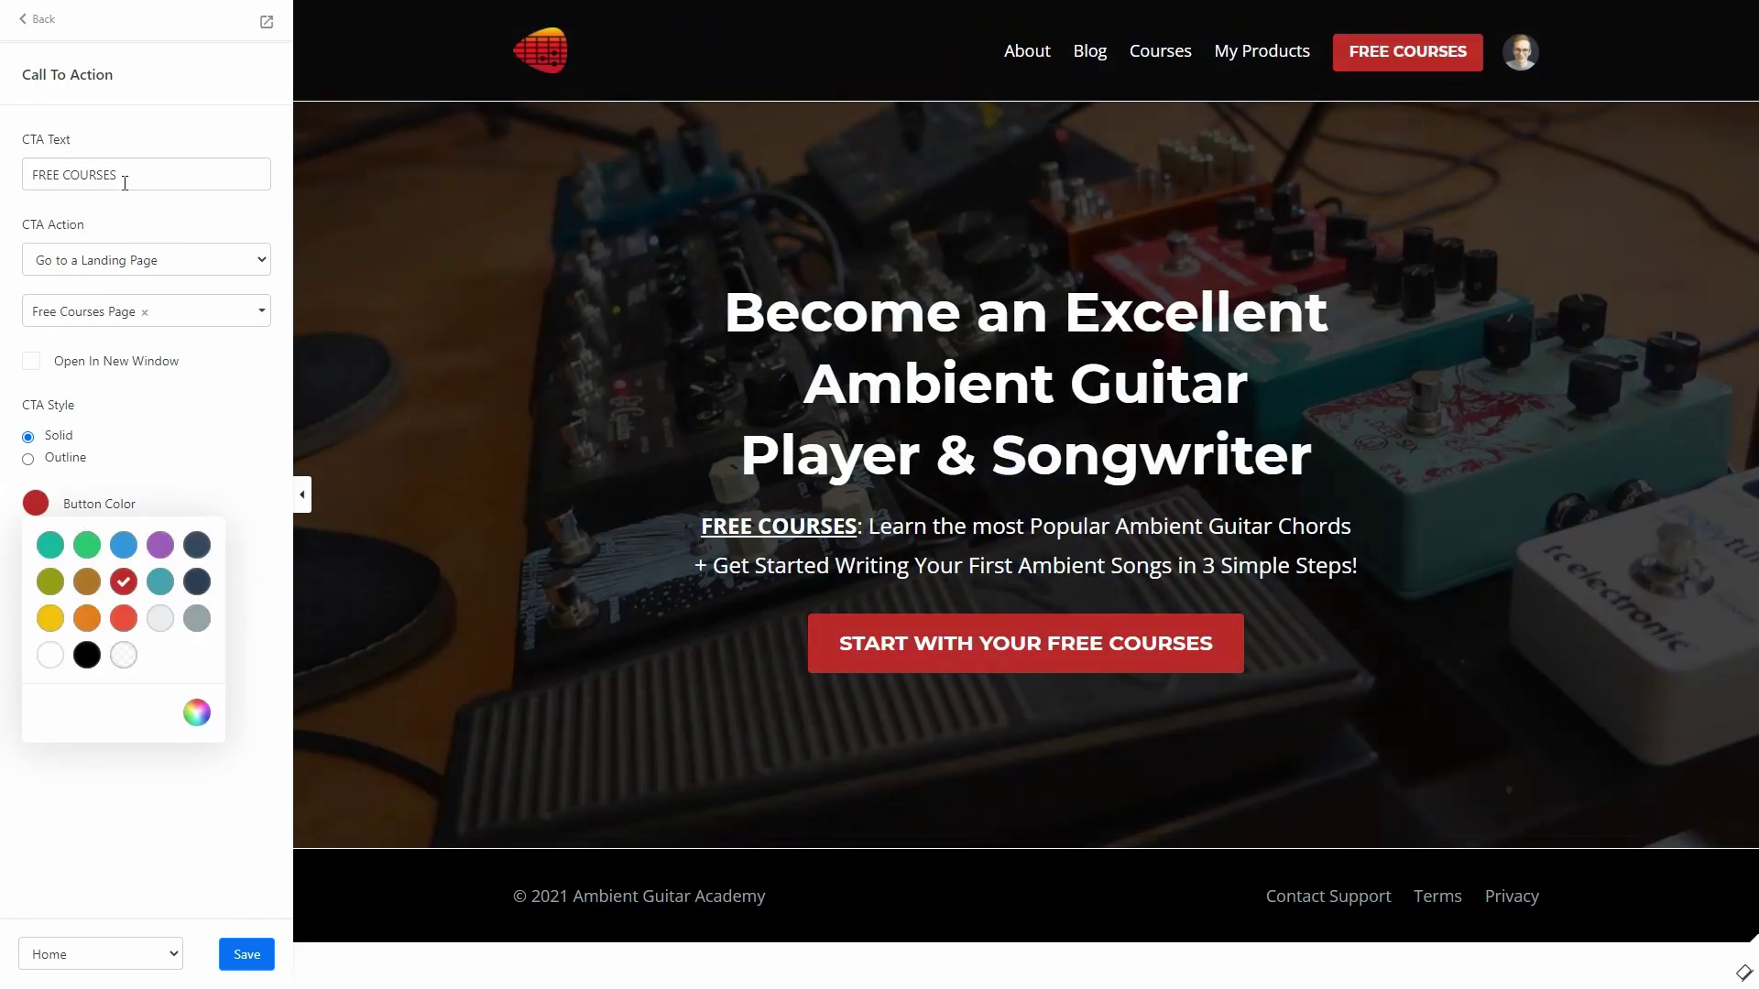
click(147, 220)
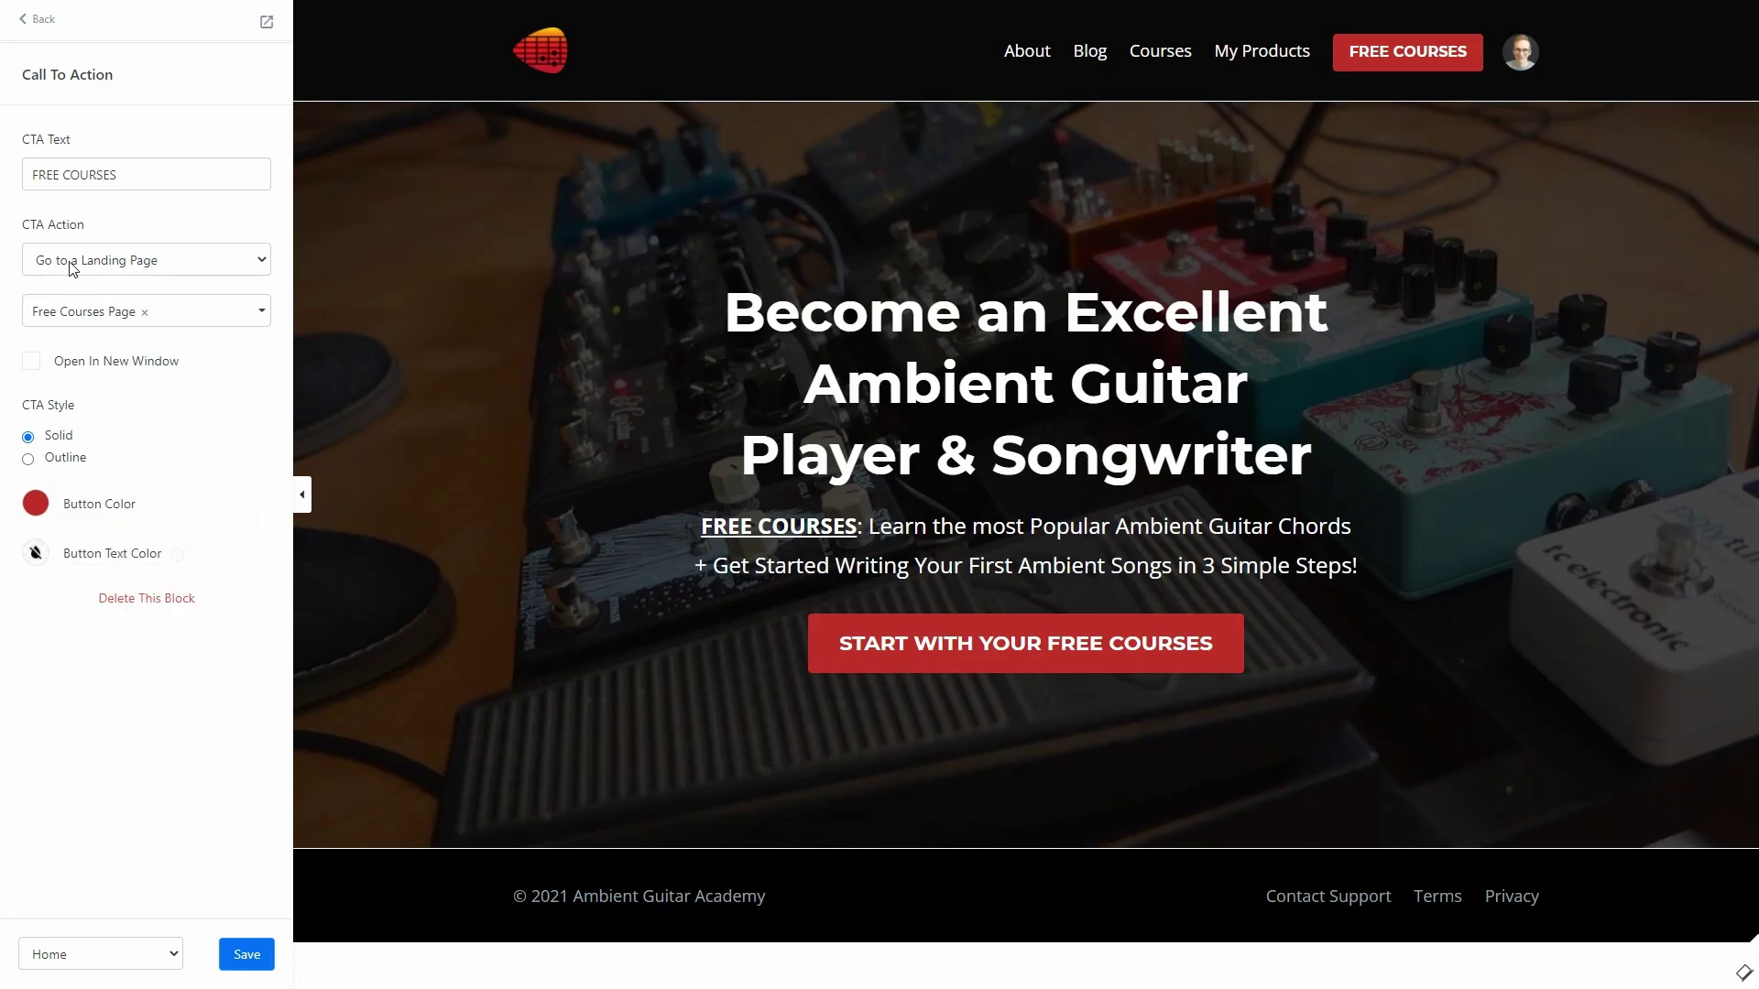
click(99, 260)
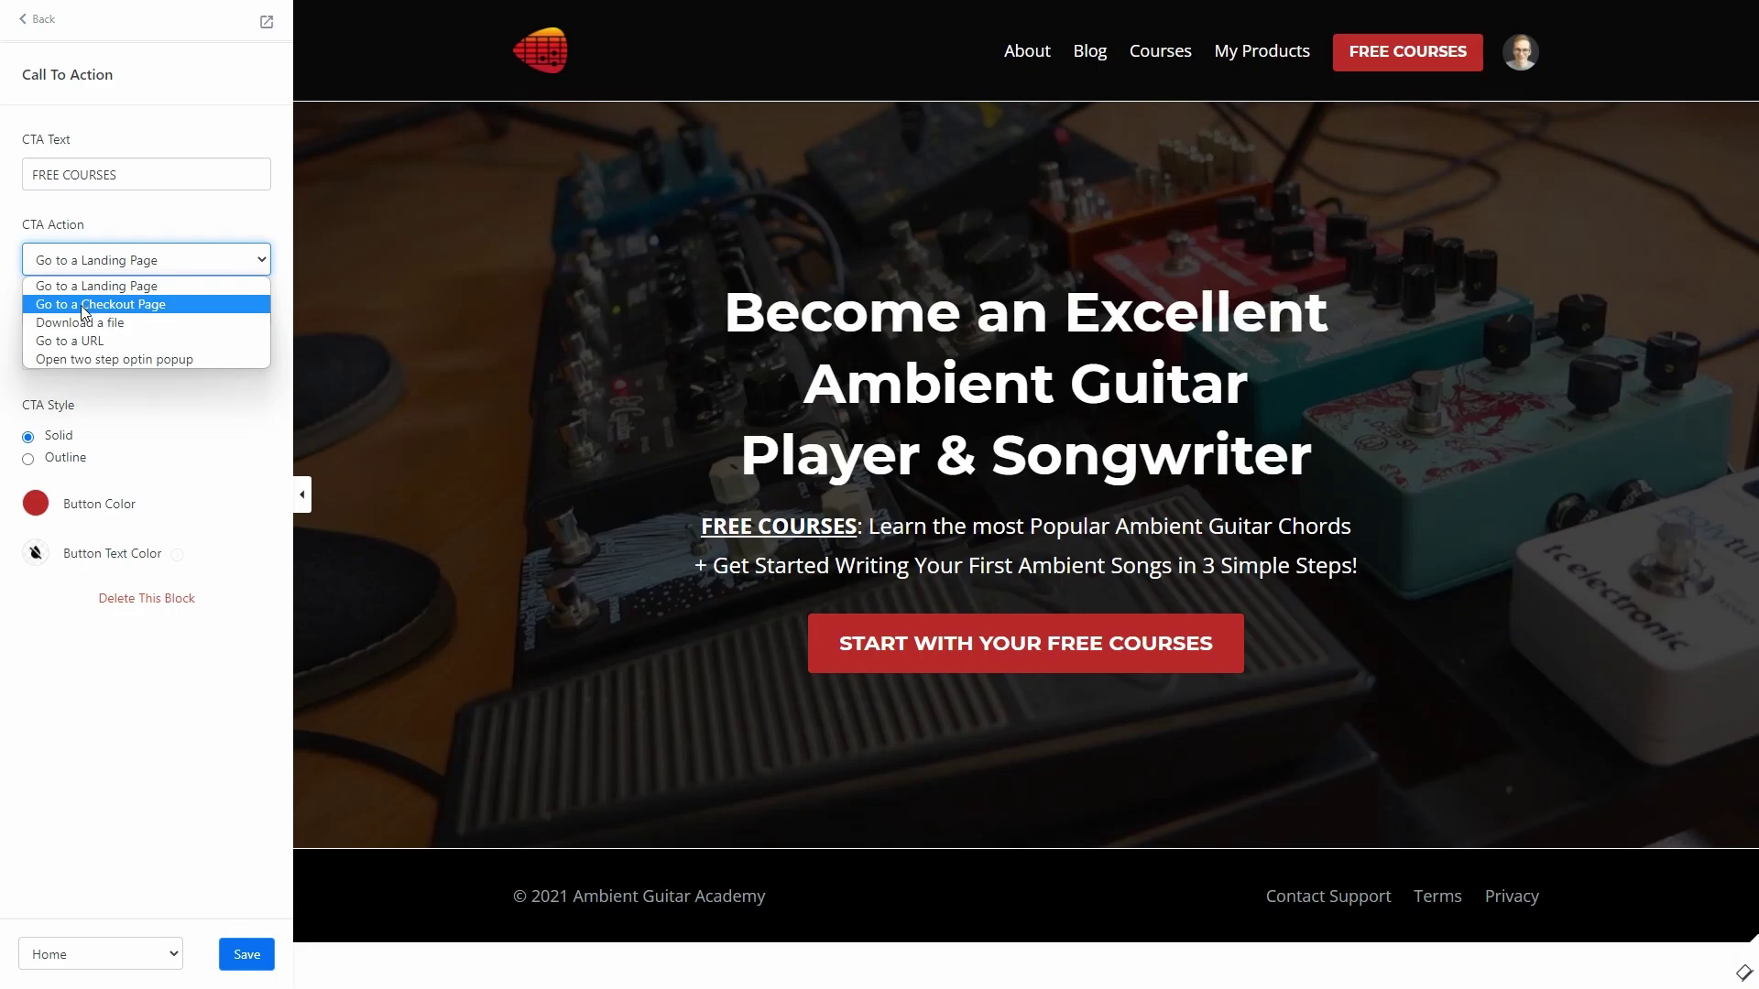
click(136, 213)
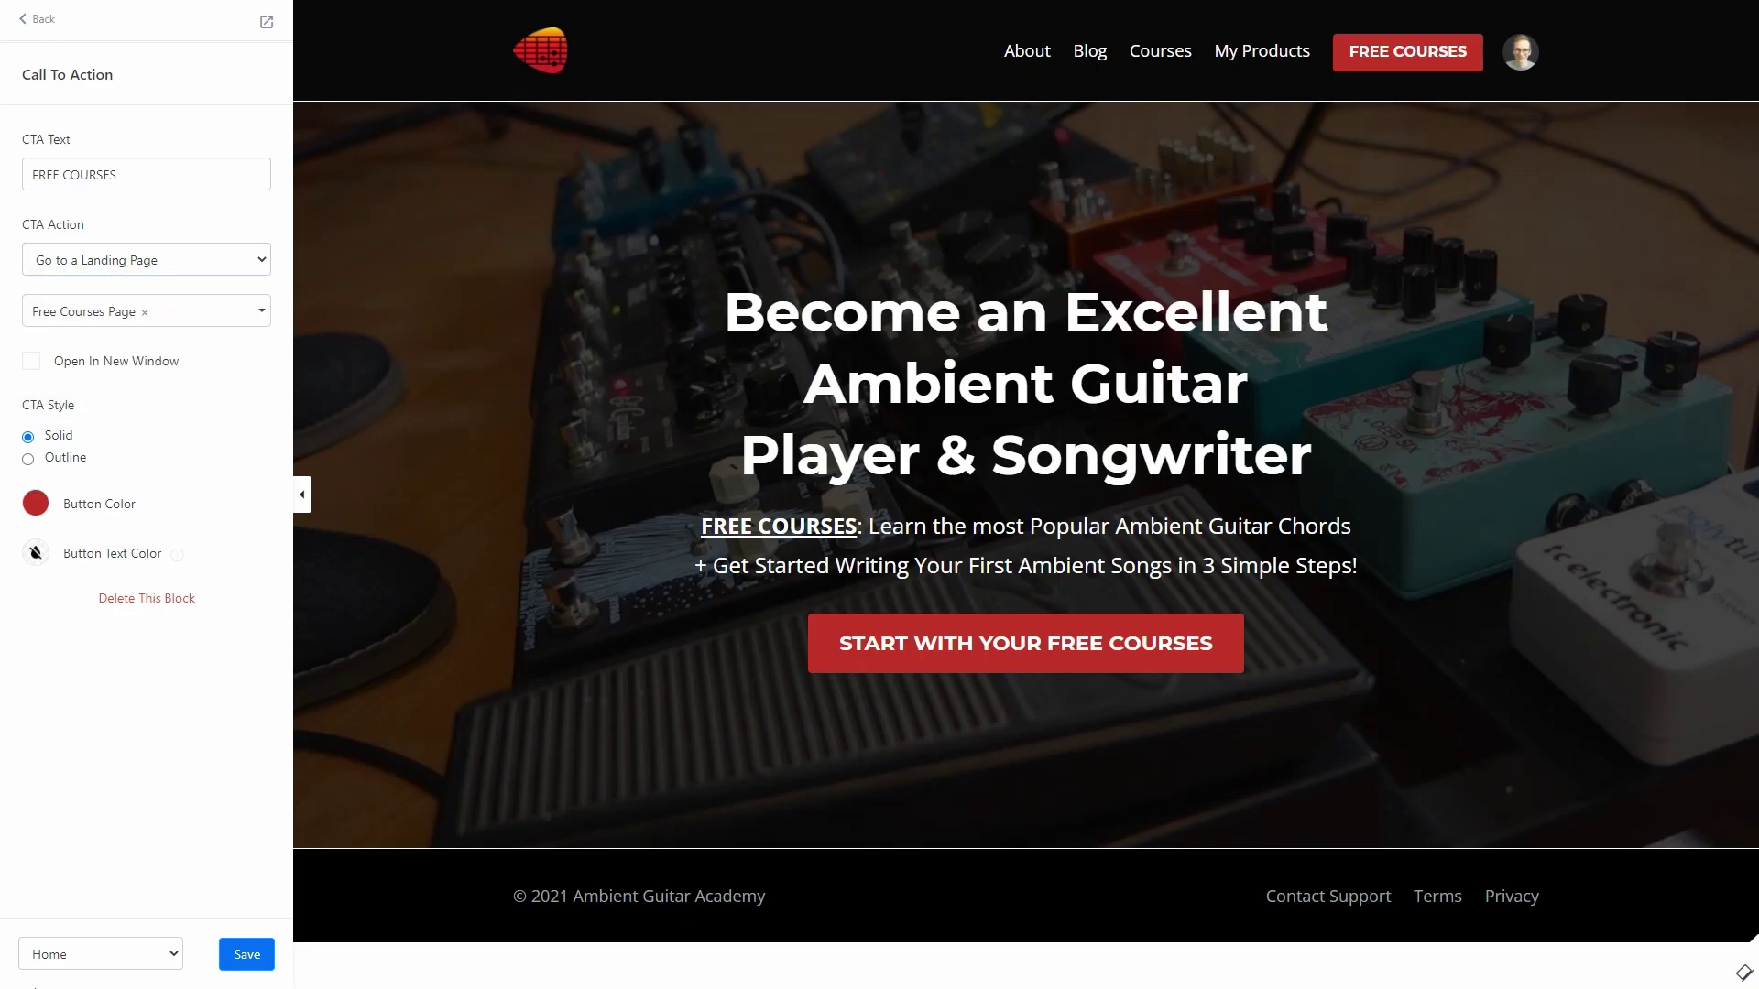
Step: Switch the theme editor to the Store page, leaving the current page, and look over its course cards
click(76, 957)
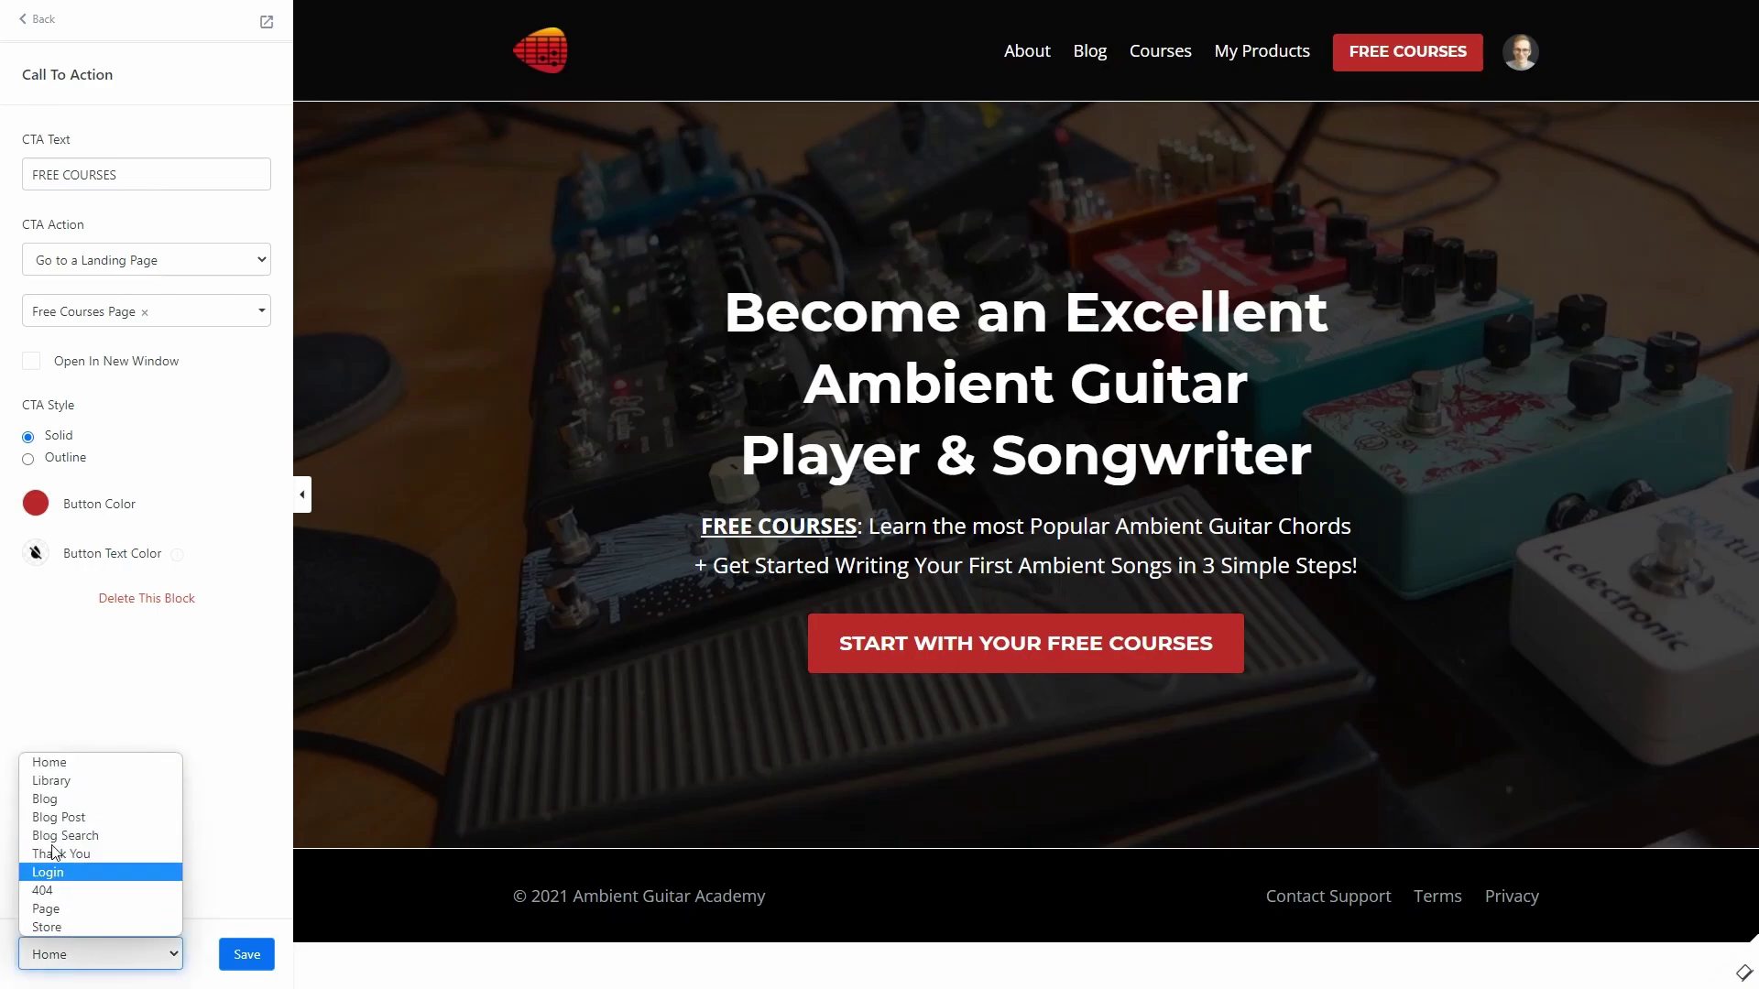
click(46, 927)
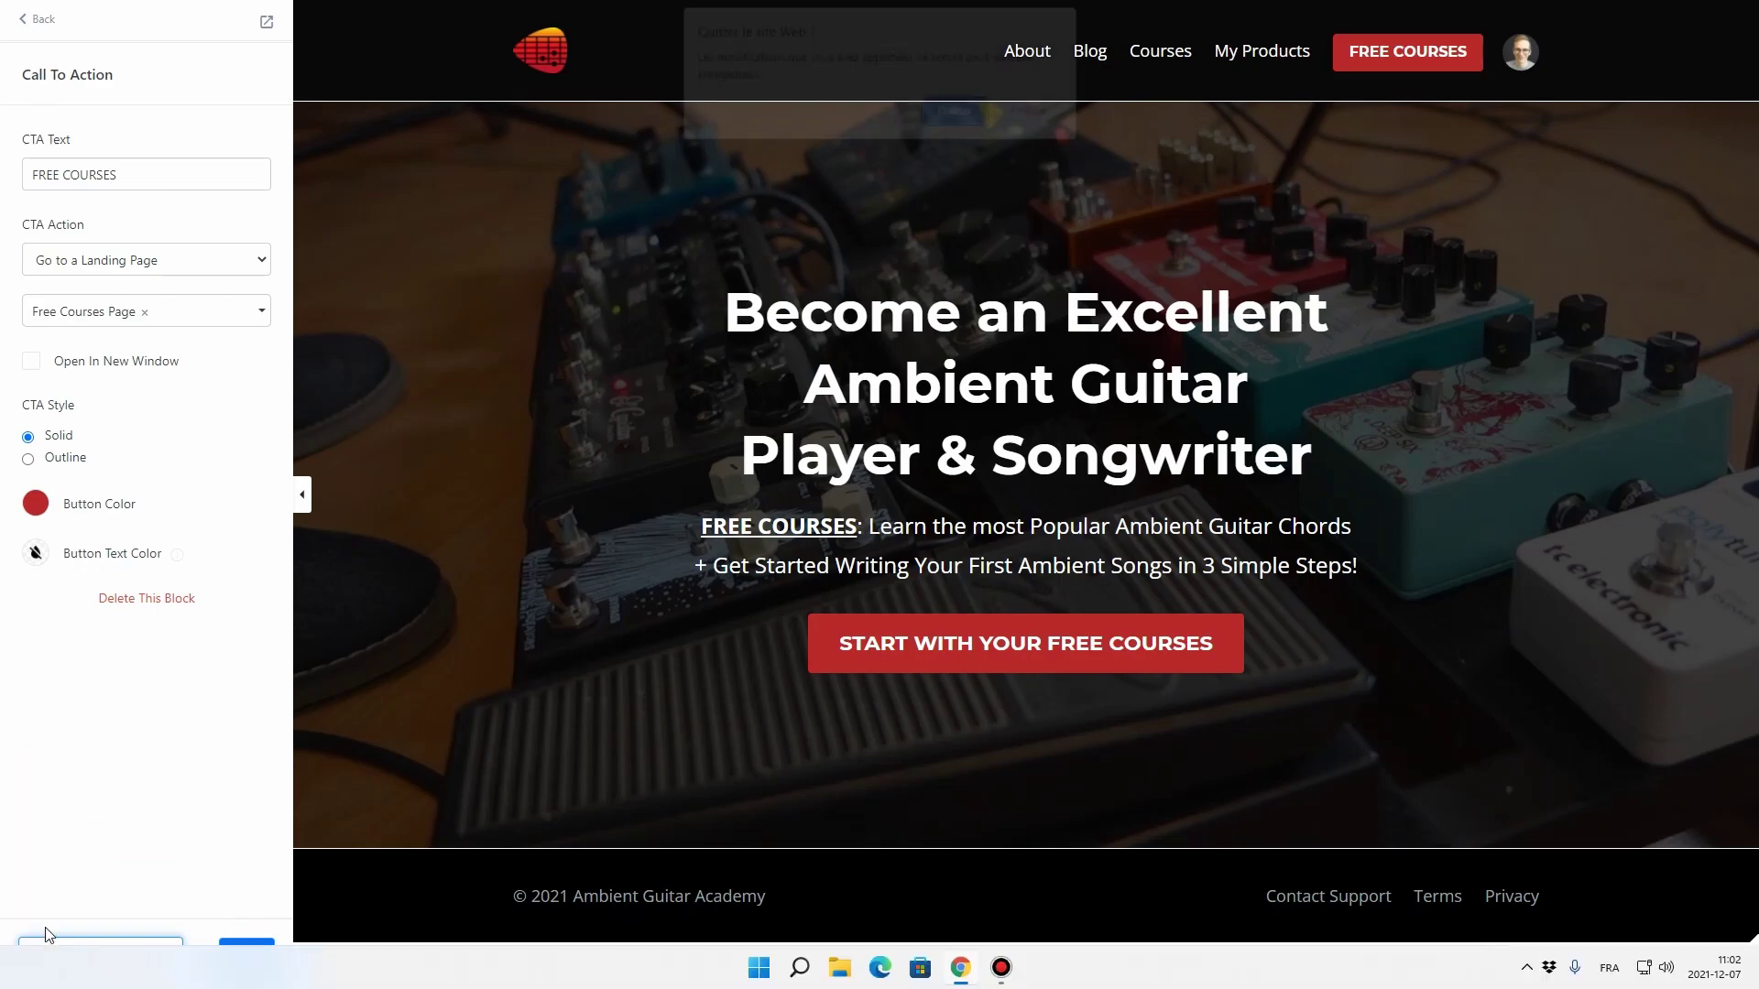
click(948, 112)
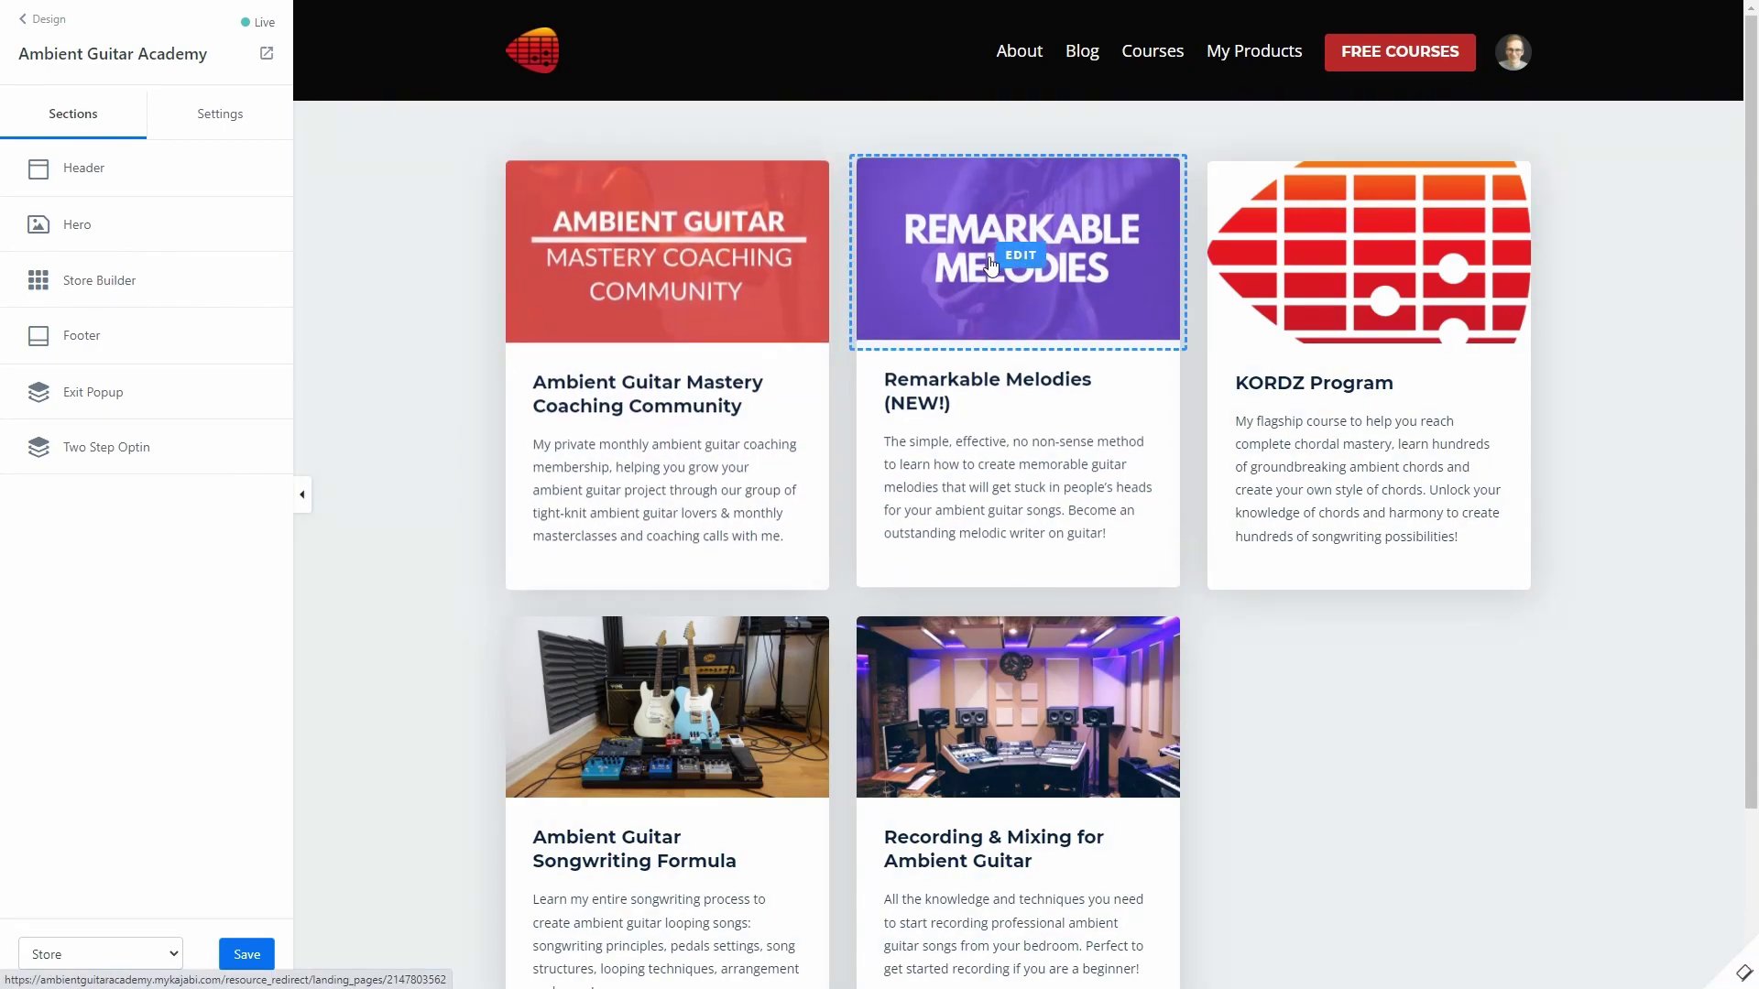
scroll(752, 493, down, 3)
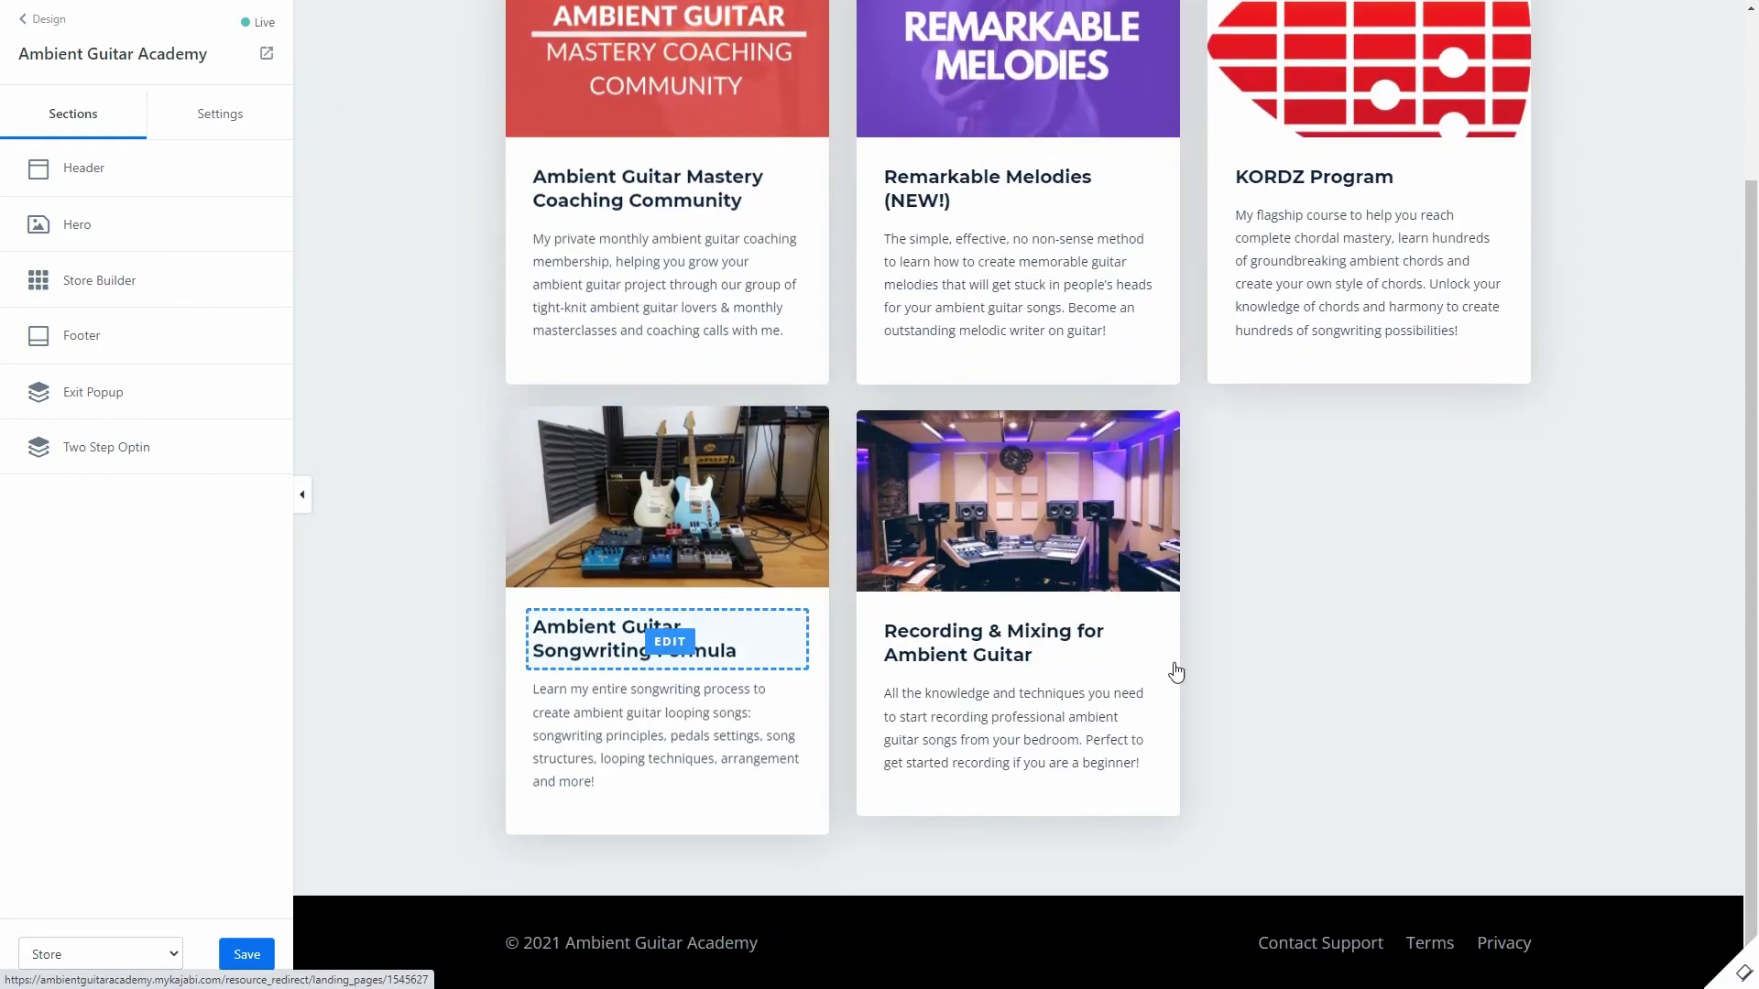
scroll(354, 394, up, 3)
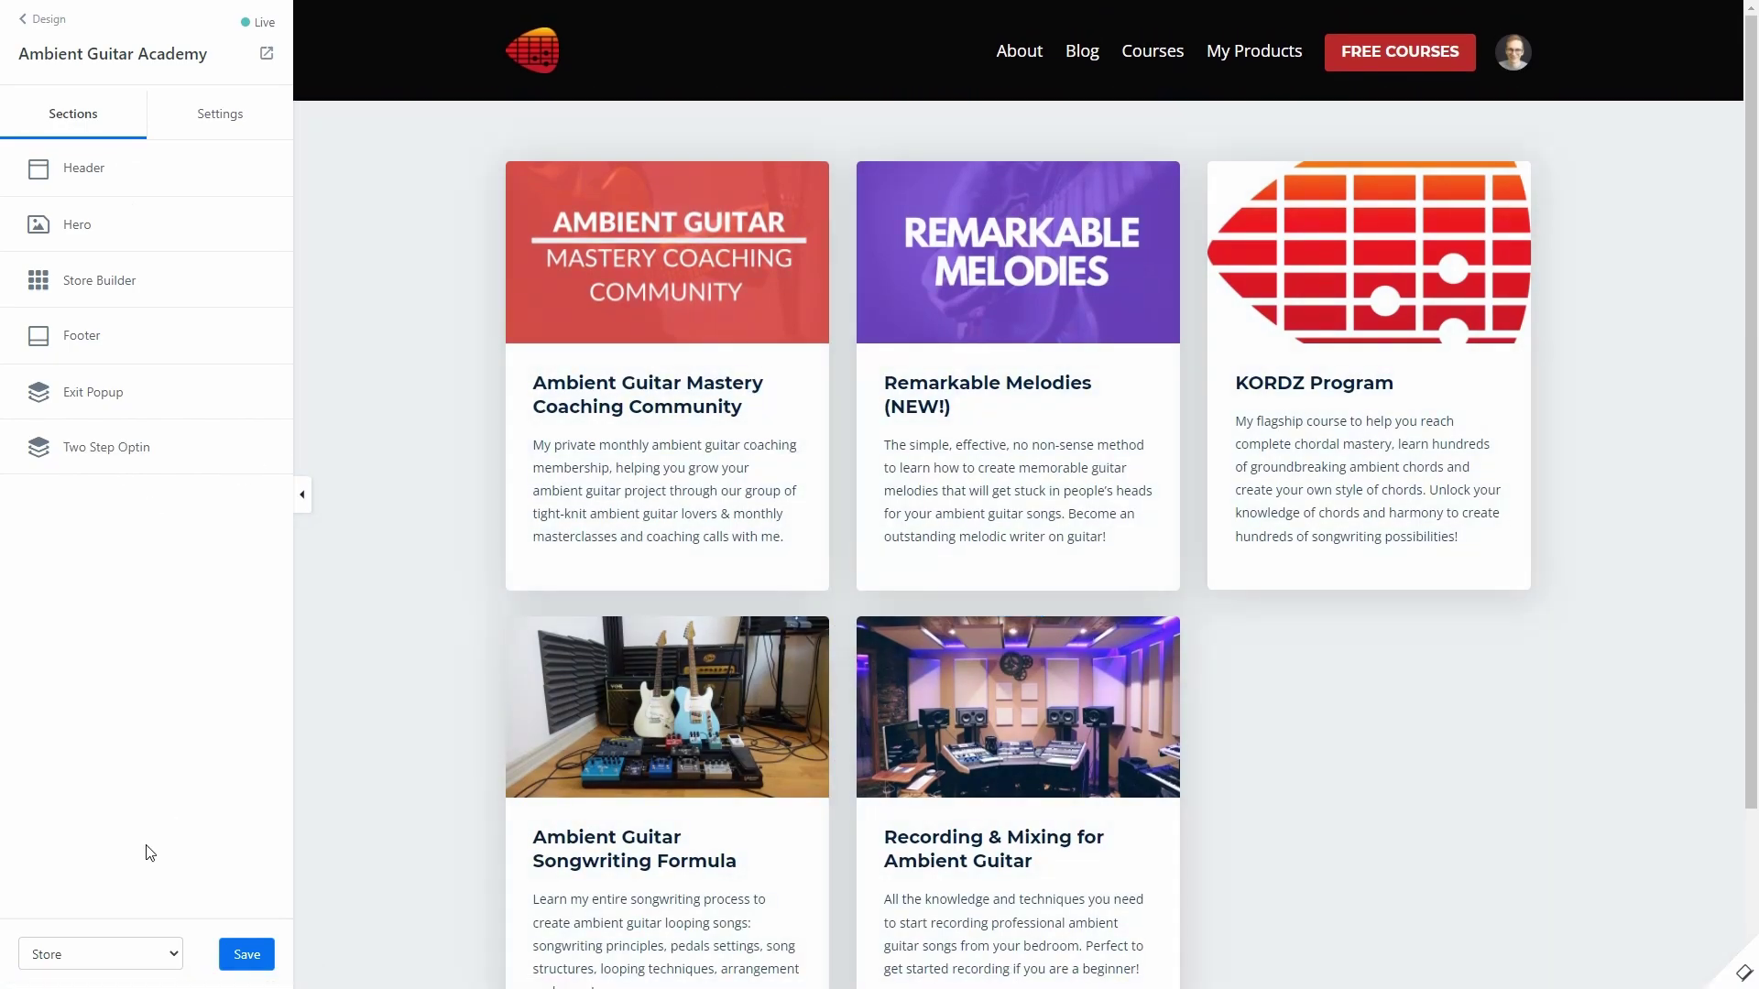
Step: Leave the theme editor and open the site's list of landing pages
click(49, 20)
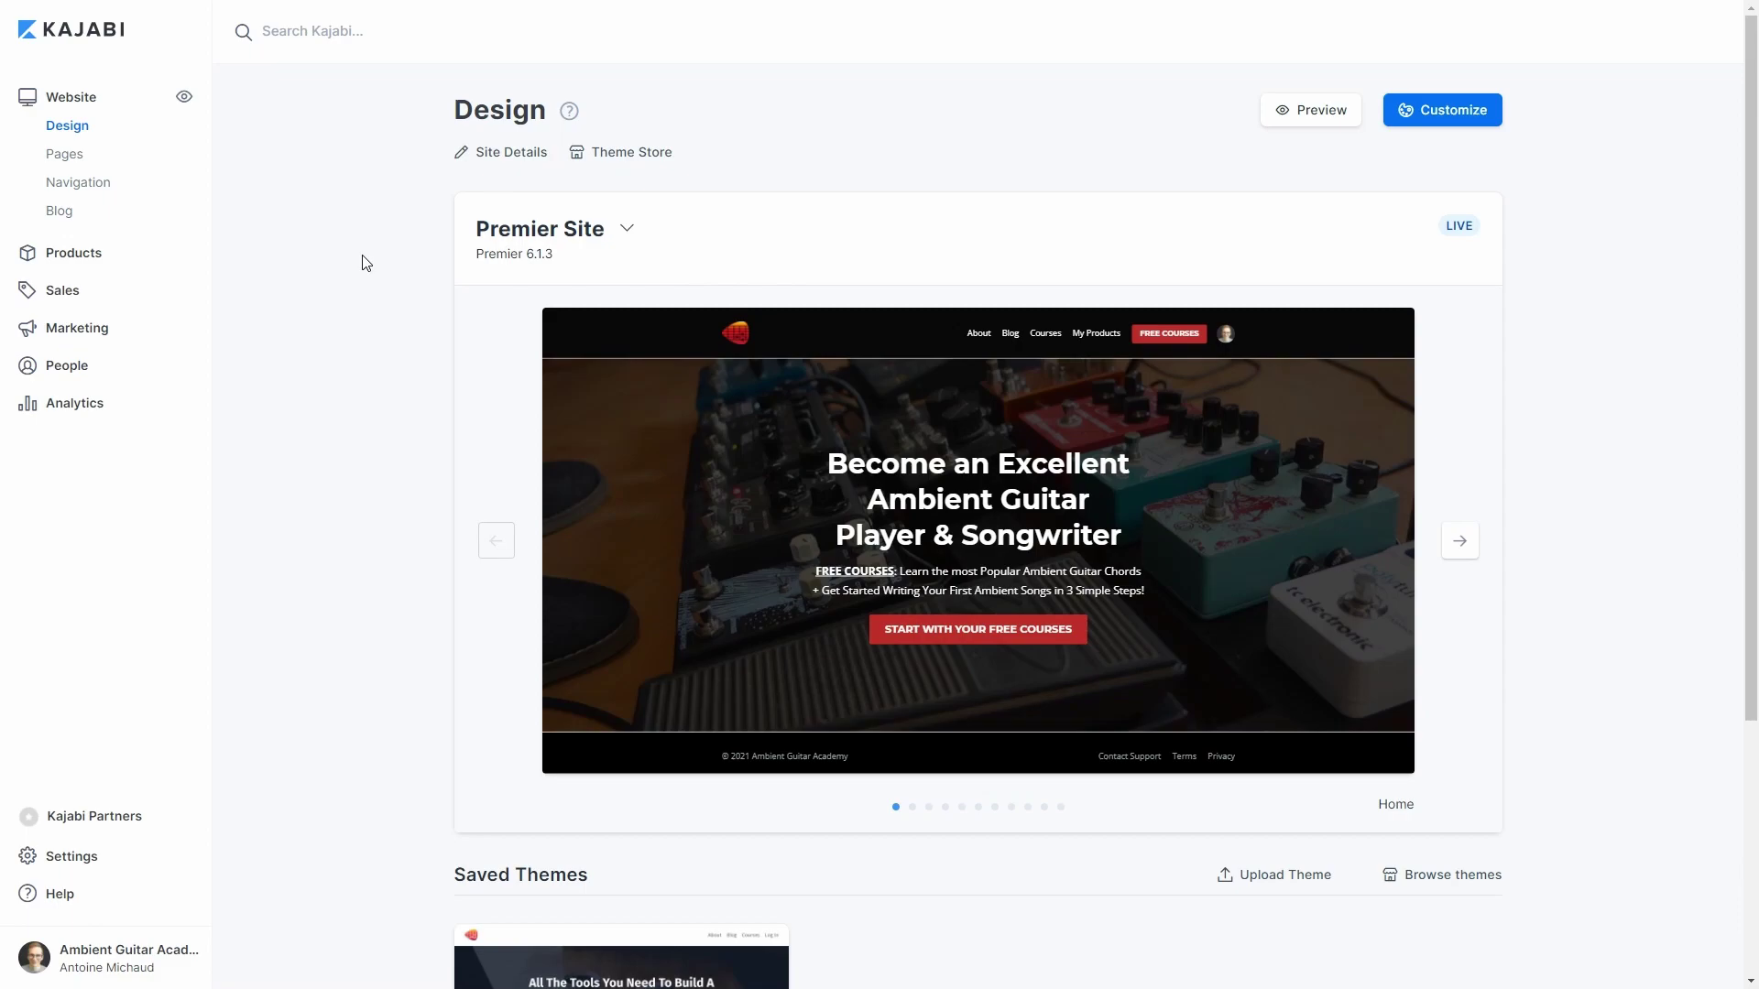
click(68, 155)
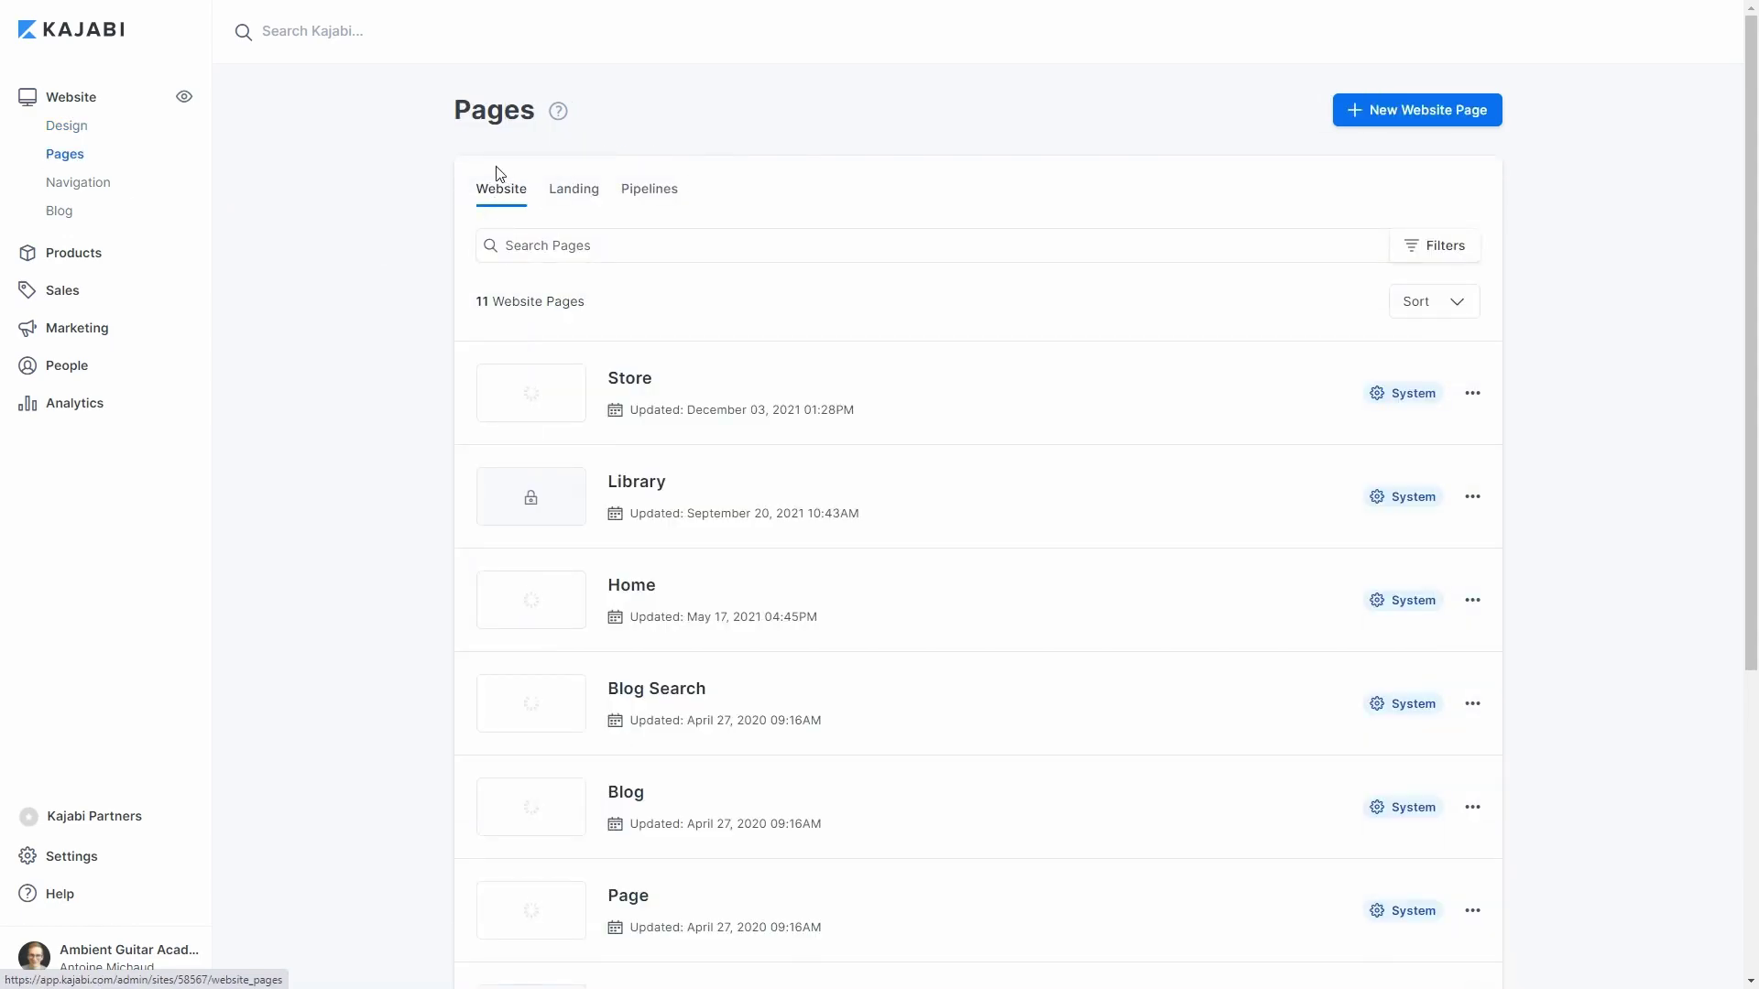
click(574, 198)
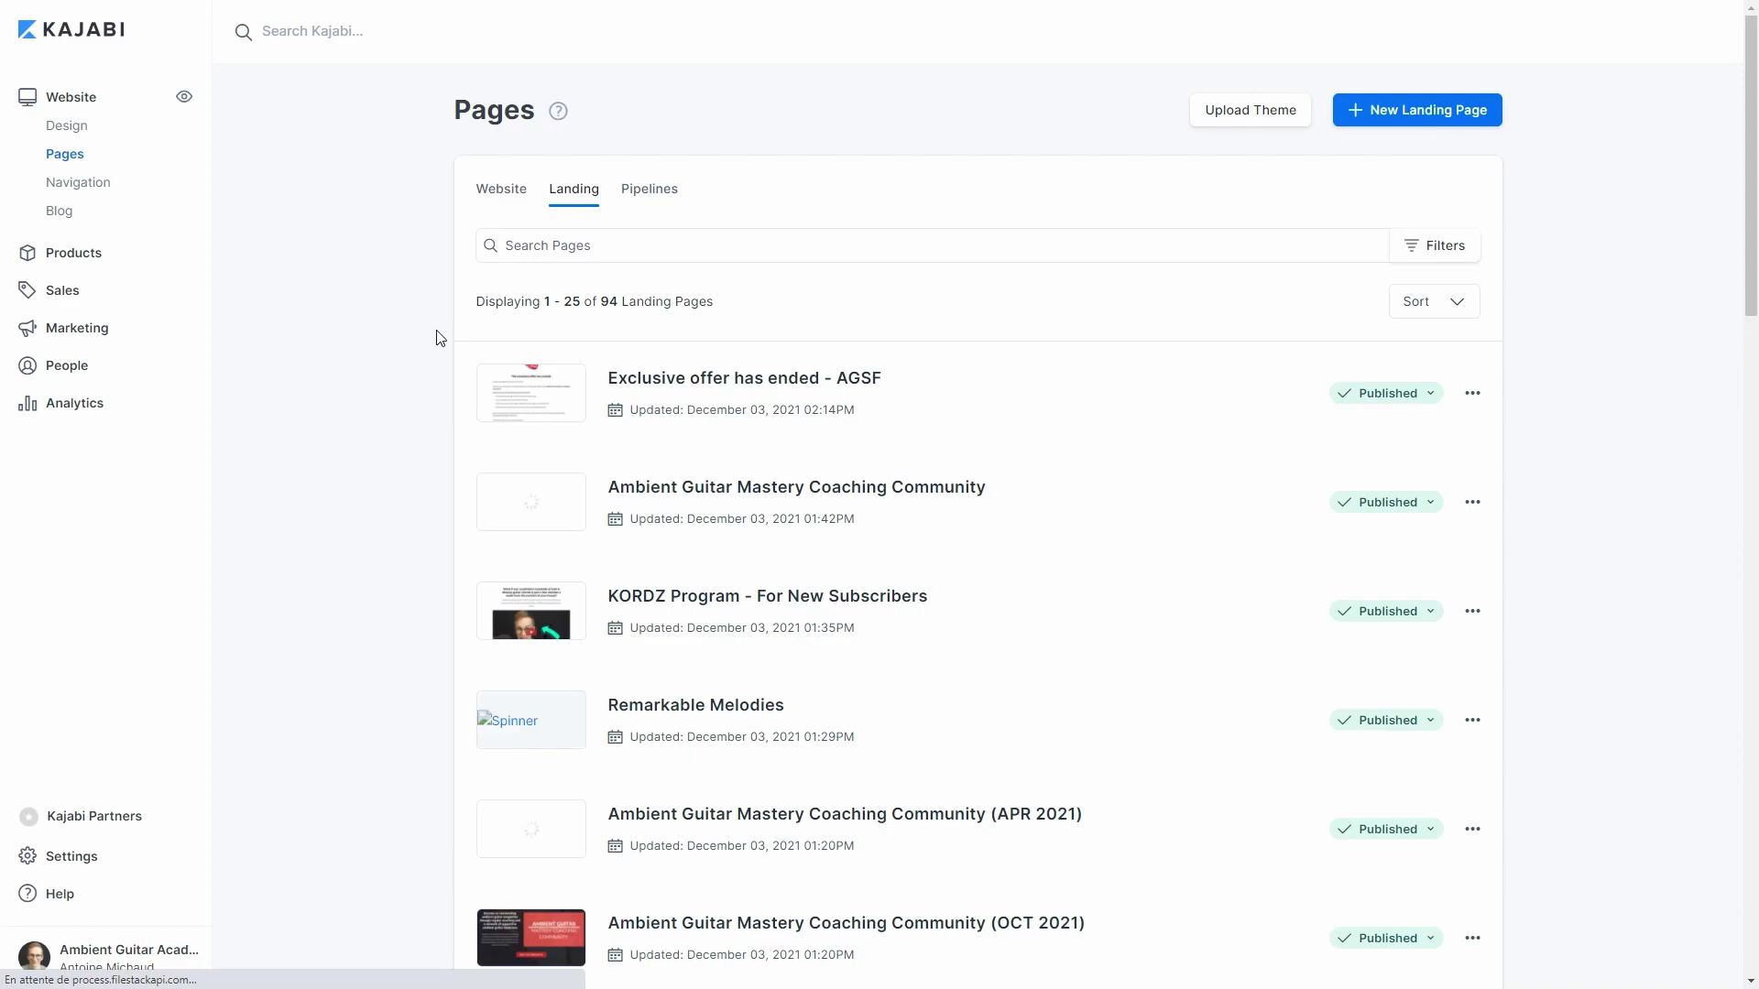
Step: Browse the landing pages list, preview the KORDZ Program - 2021 page and return to the list
scroll(394, 432, down, 5)
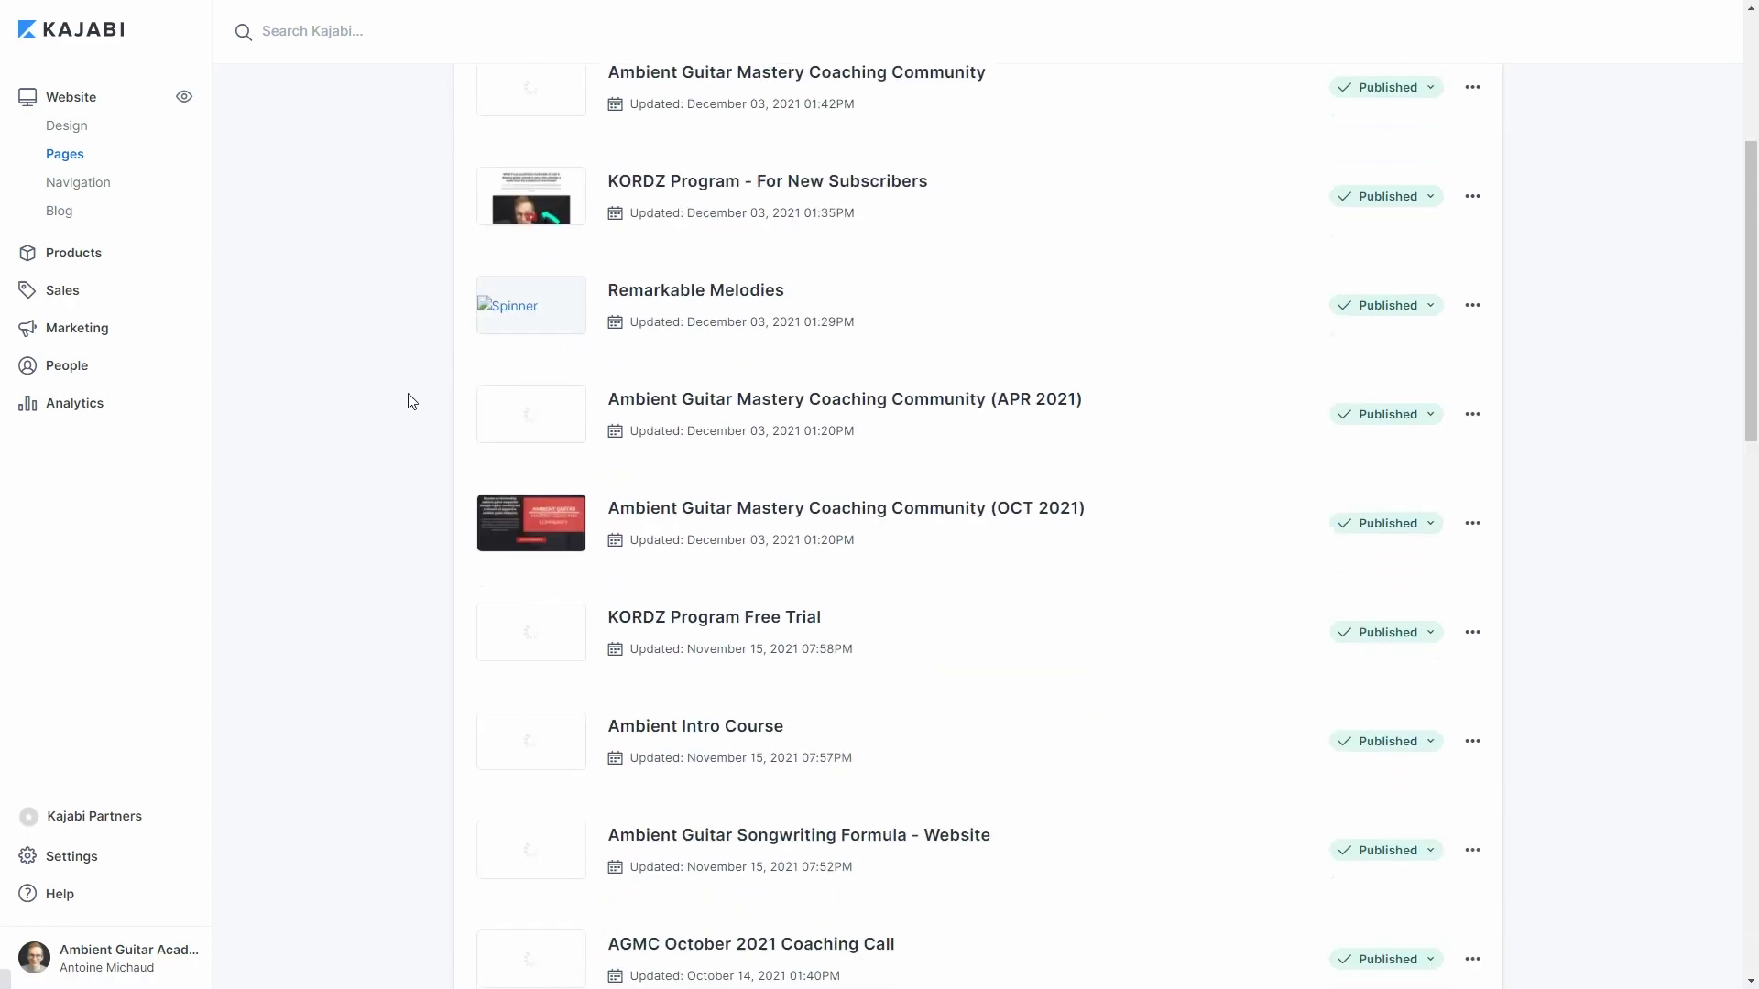
scroll(443, 322, down, 10)
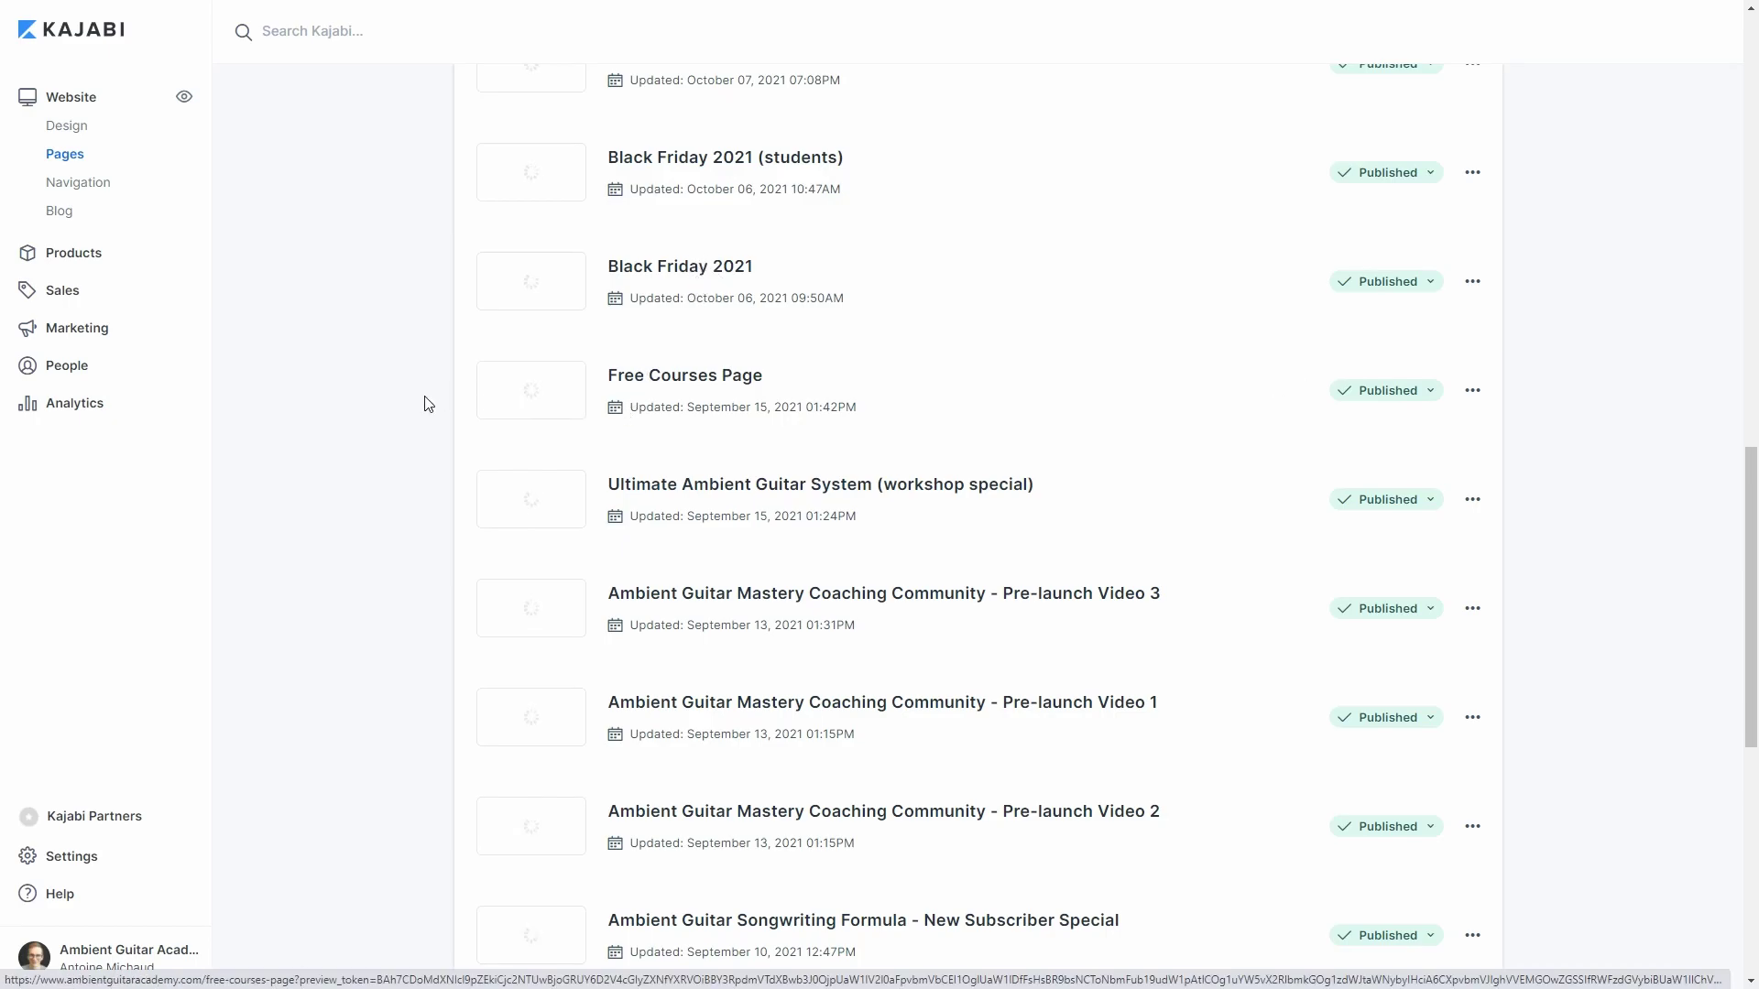
scroll(375, 427, down, 3)
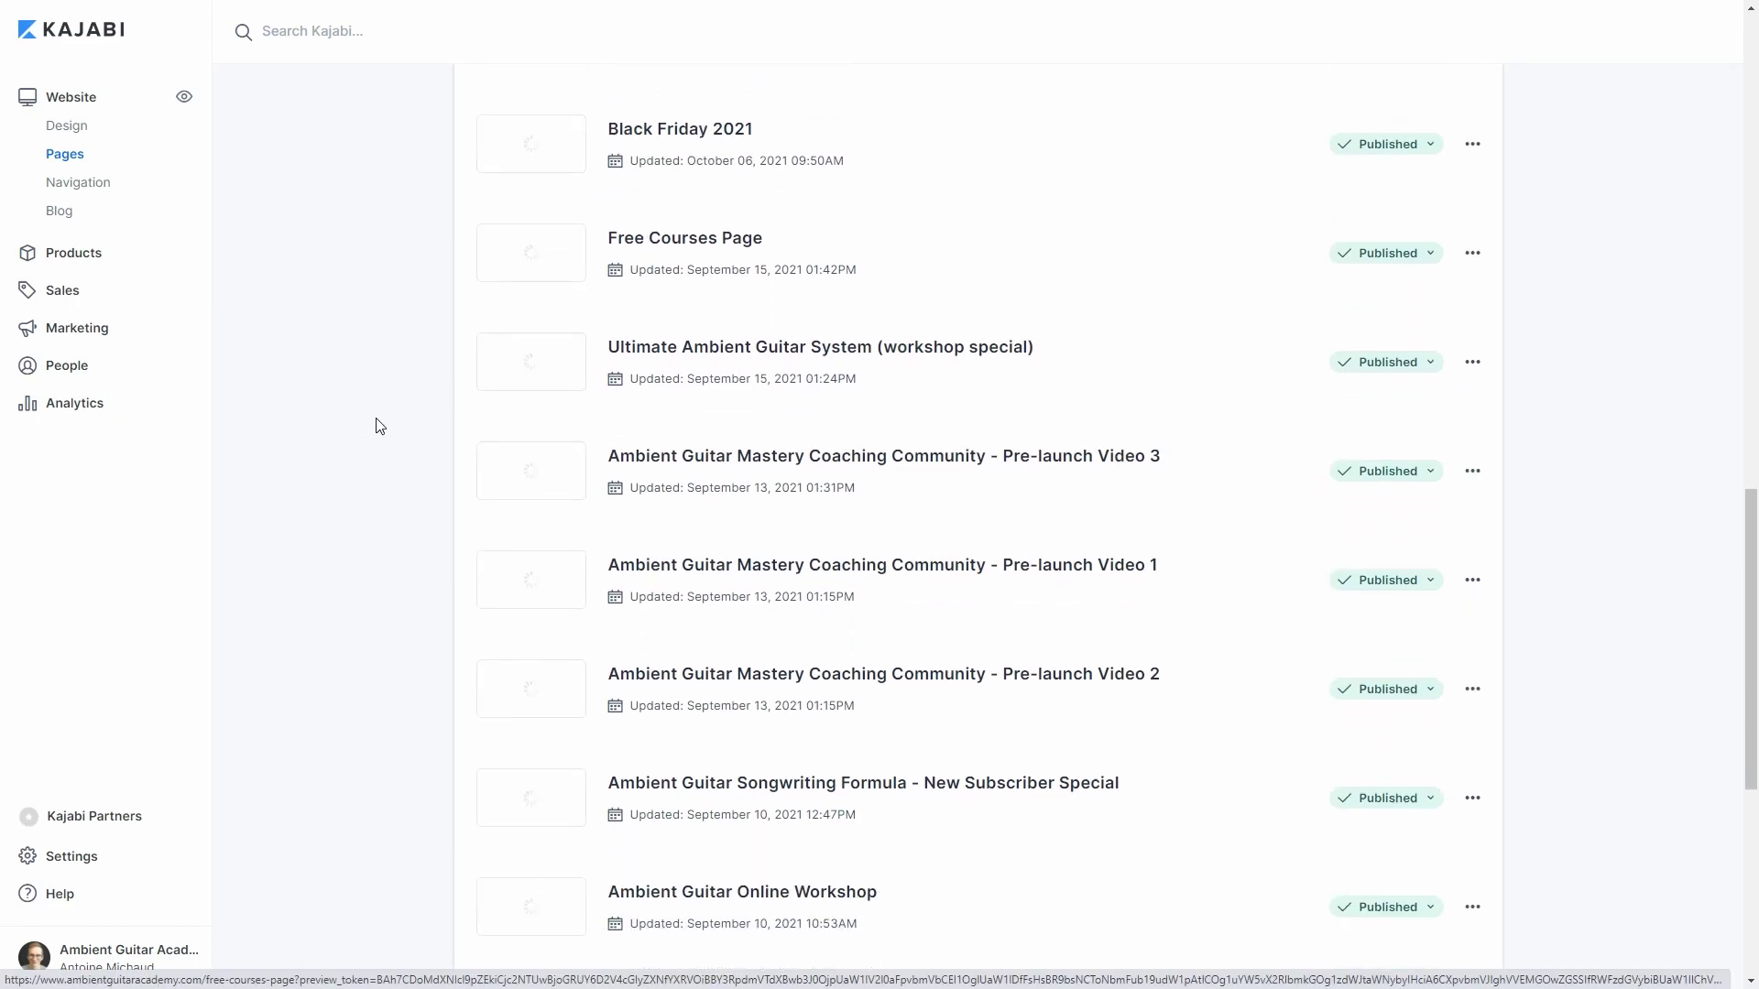
scroll(689, 450, up, 3)
scroll(614, 431, up, 1)
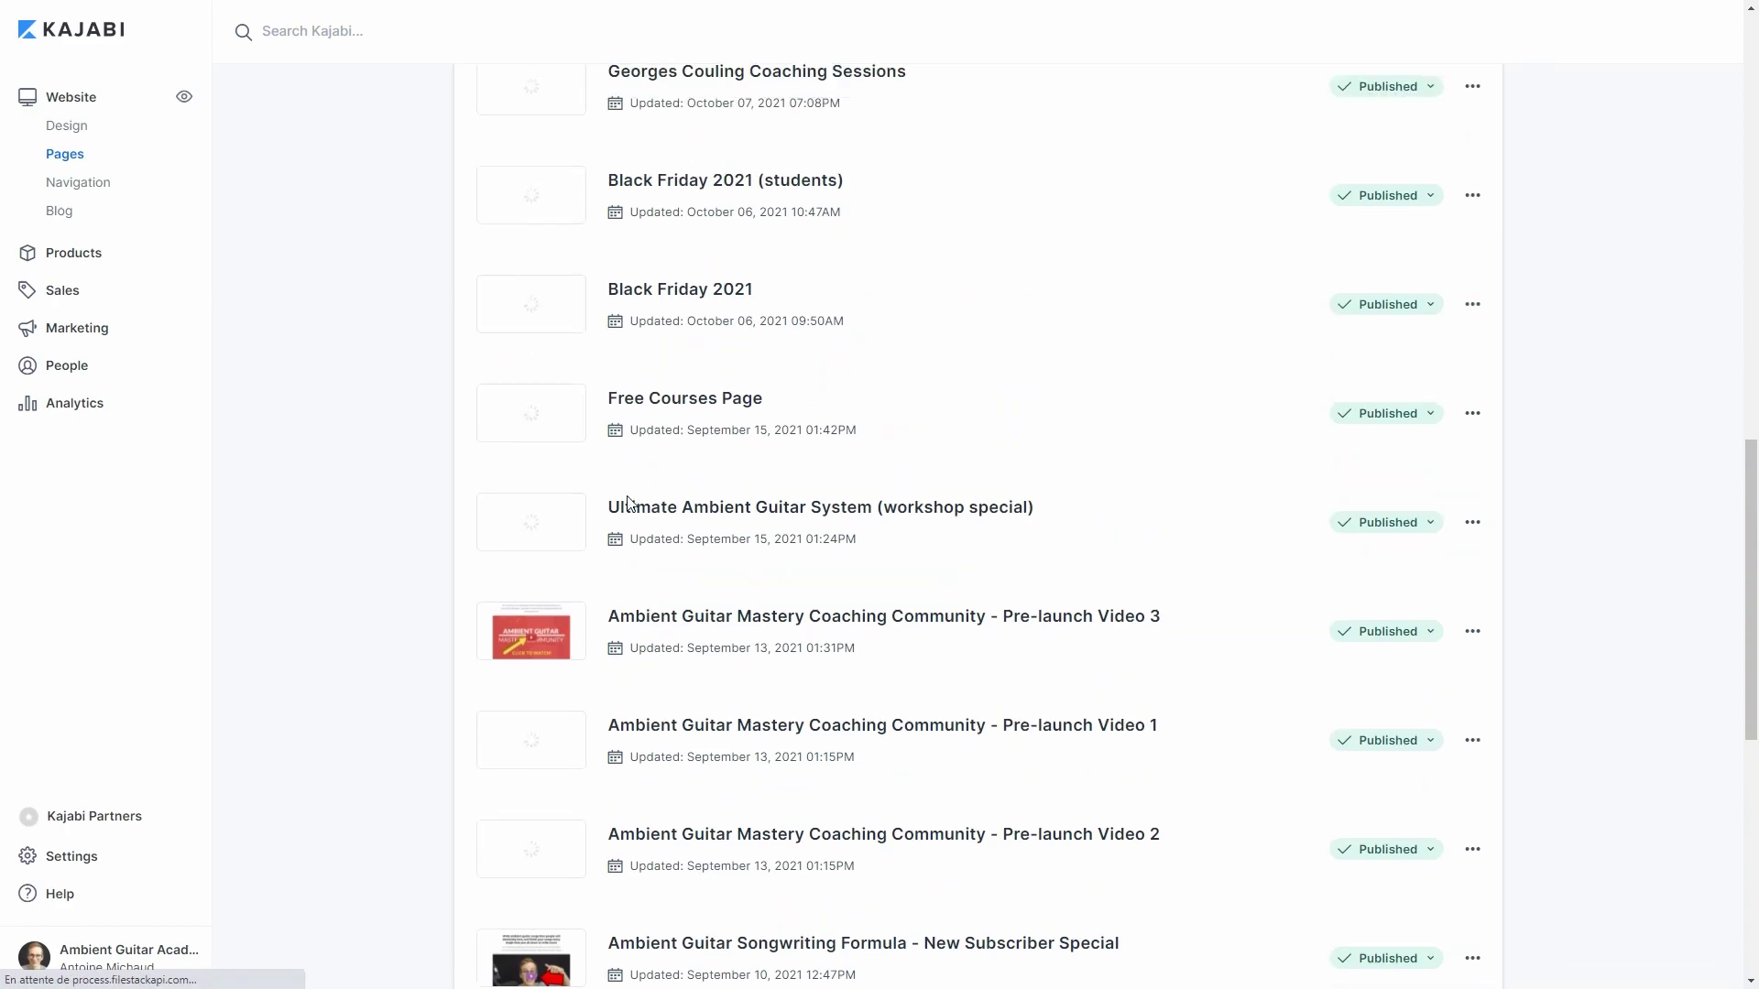
scroll(792, 337, down, 7)
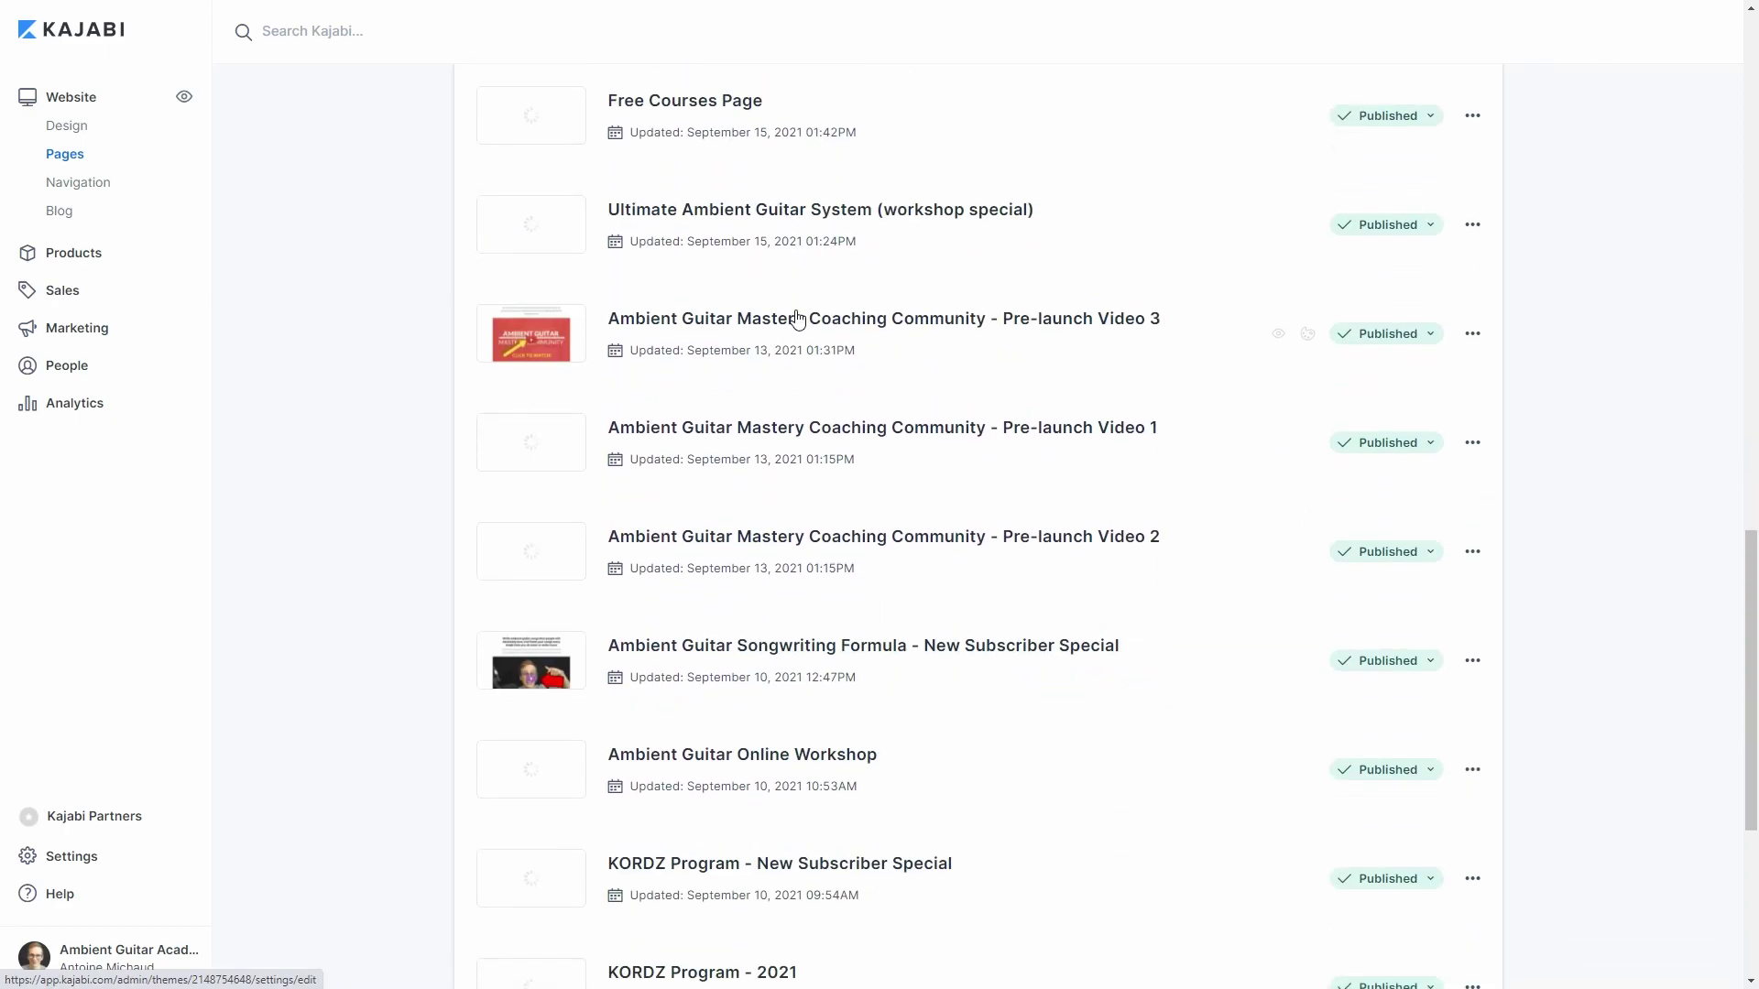
scroll(913, 288, down, 1)
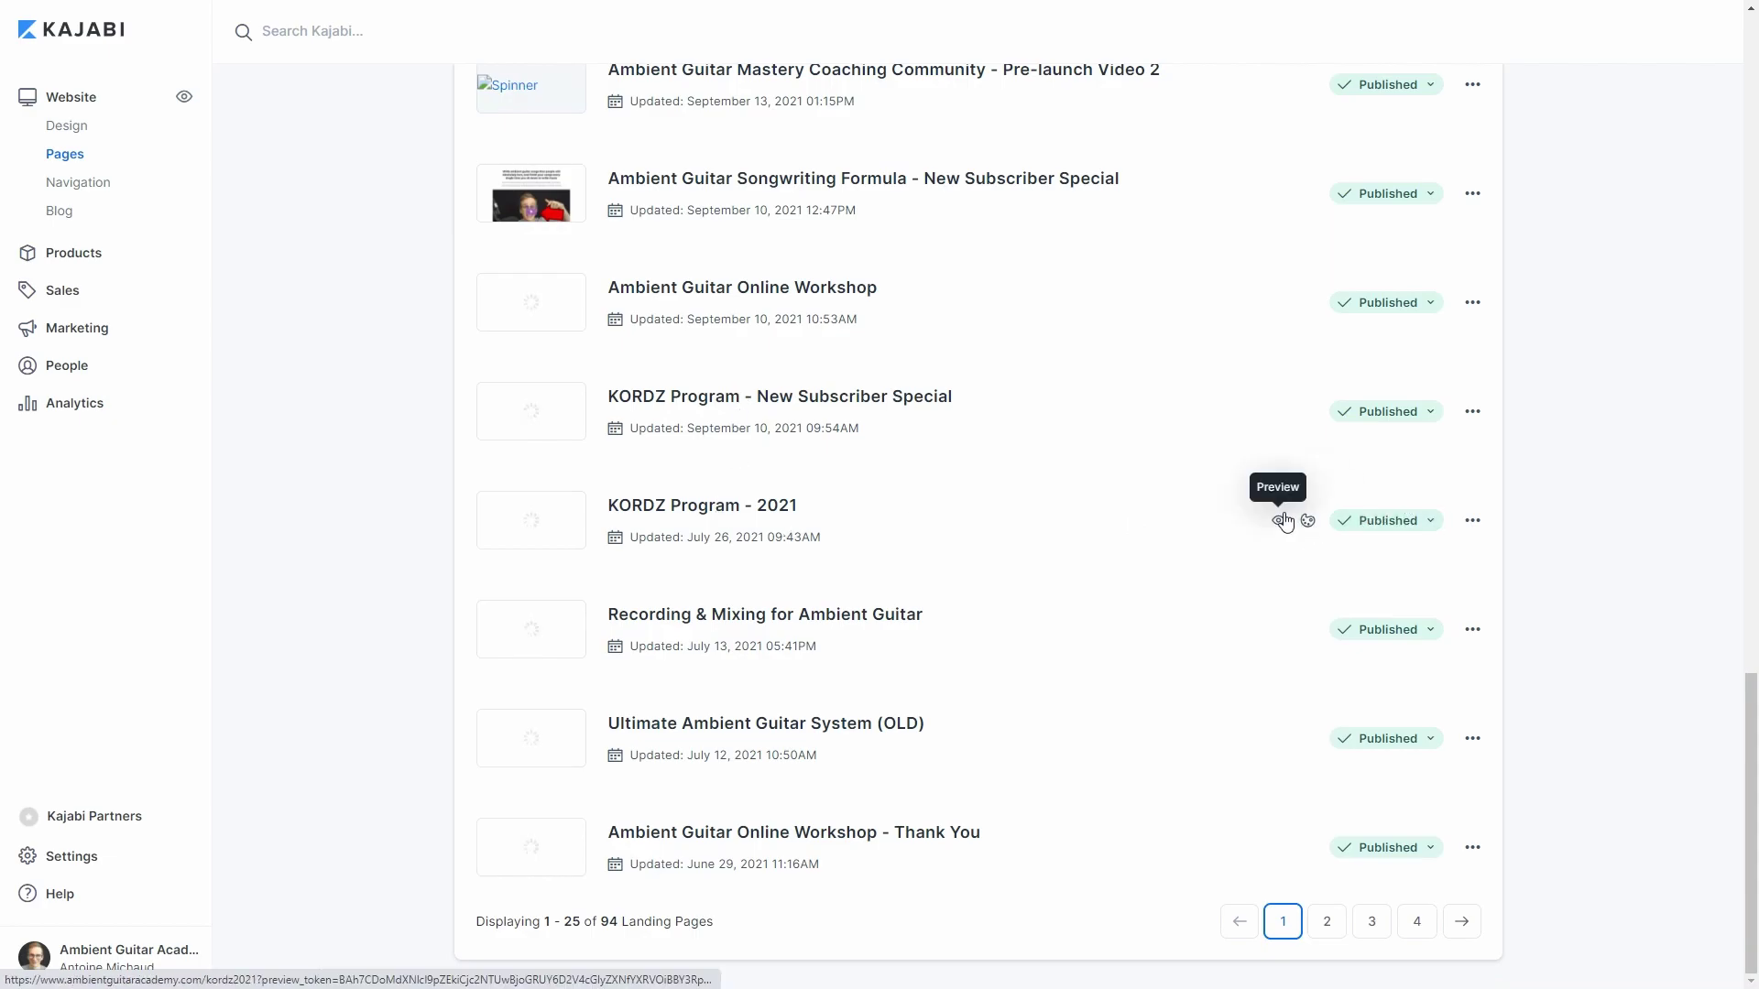
click(1278, 521)
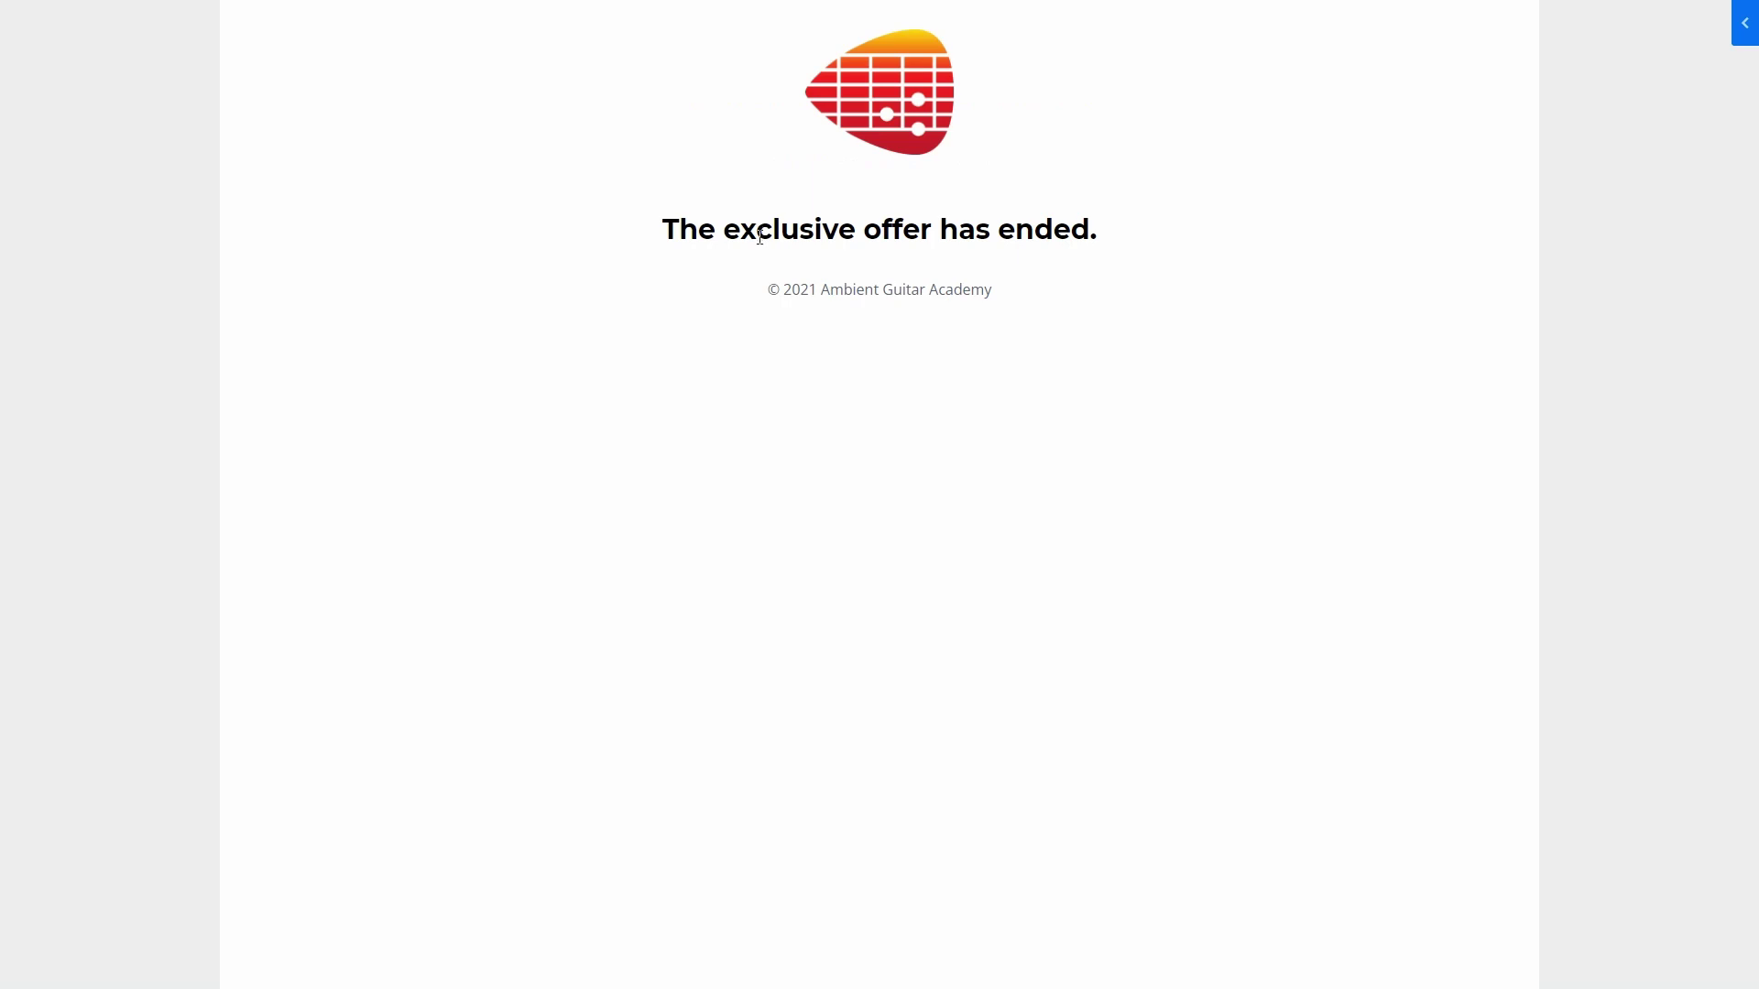
key(alt+Left)
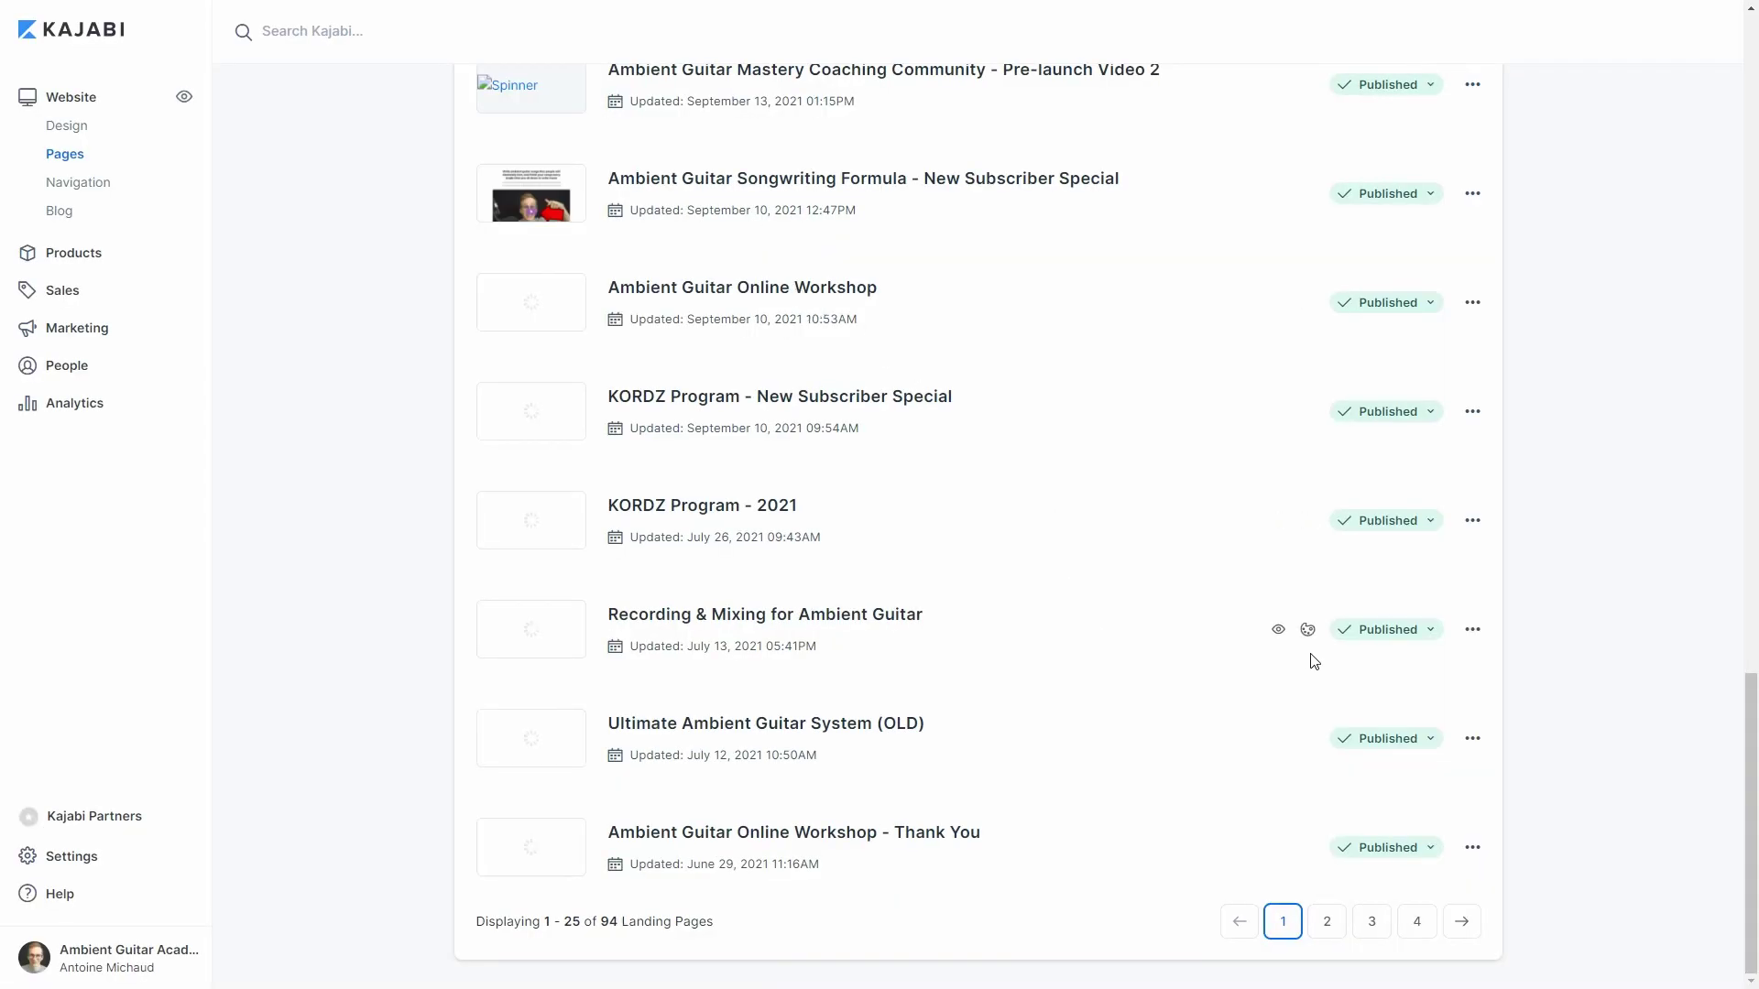
Step: Preview the Recording & Mixing for Ambient Guitar landing page, look through its content and close the preview
click(1279, 630)
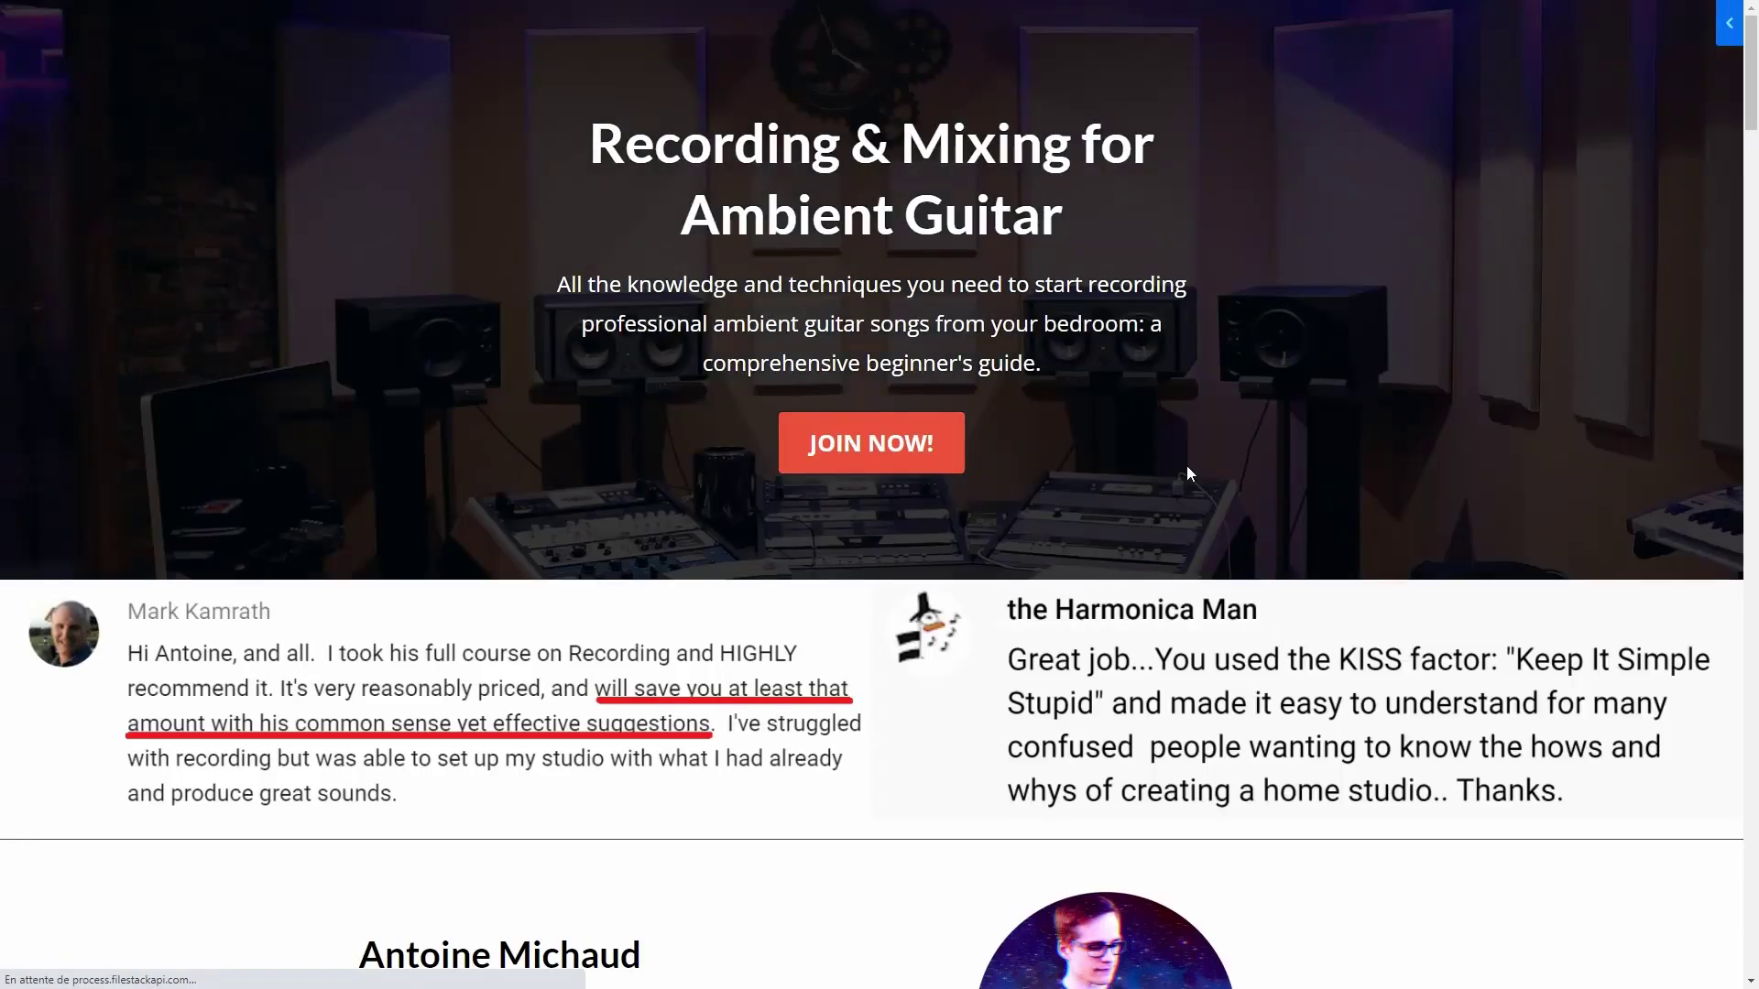
scroll(628, 361, down, 15)
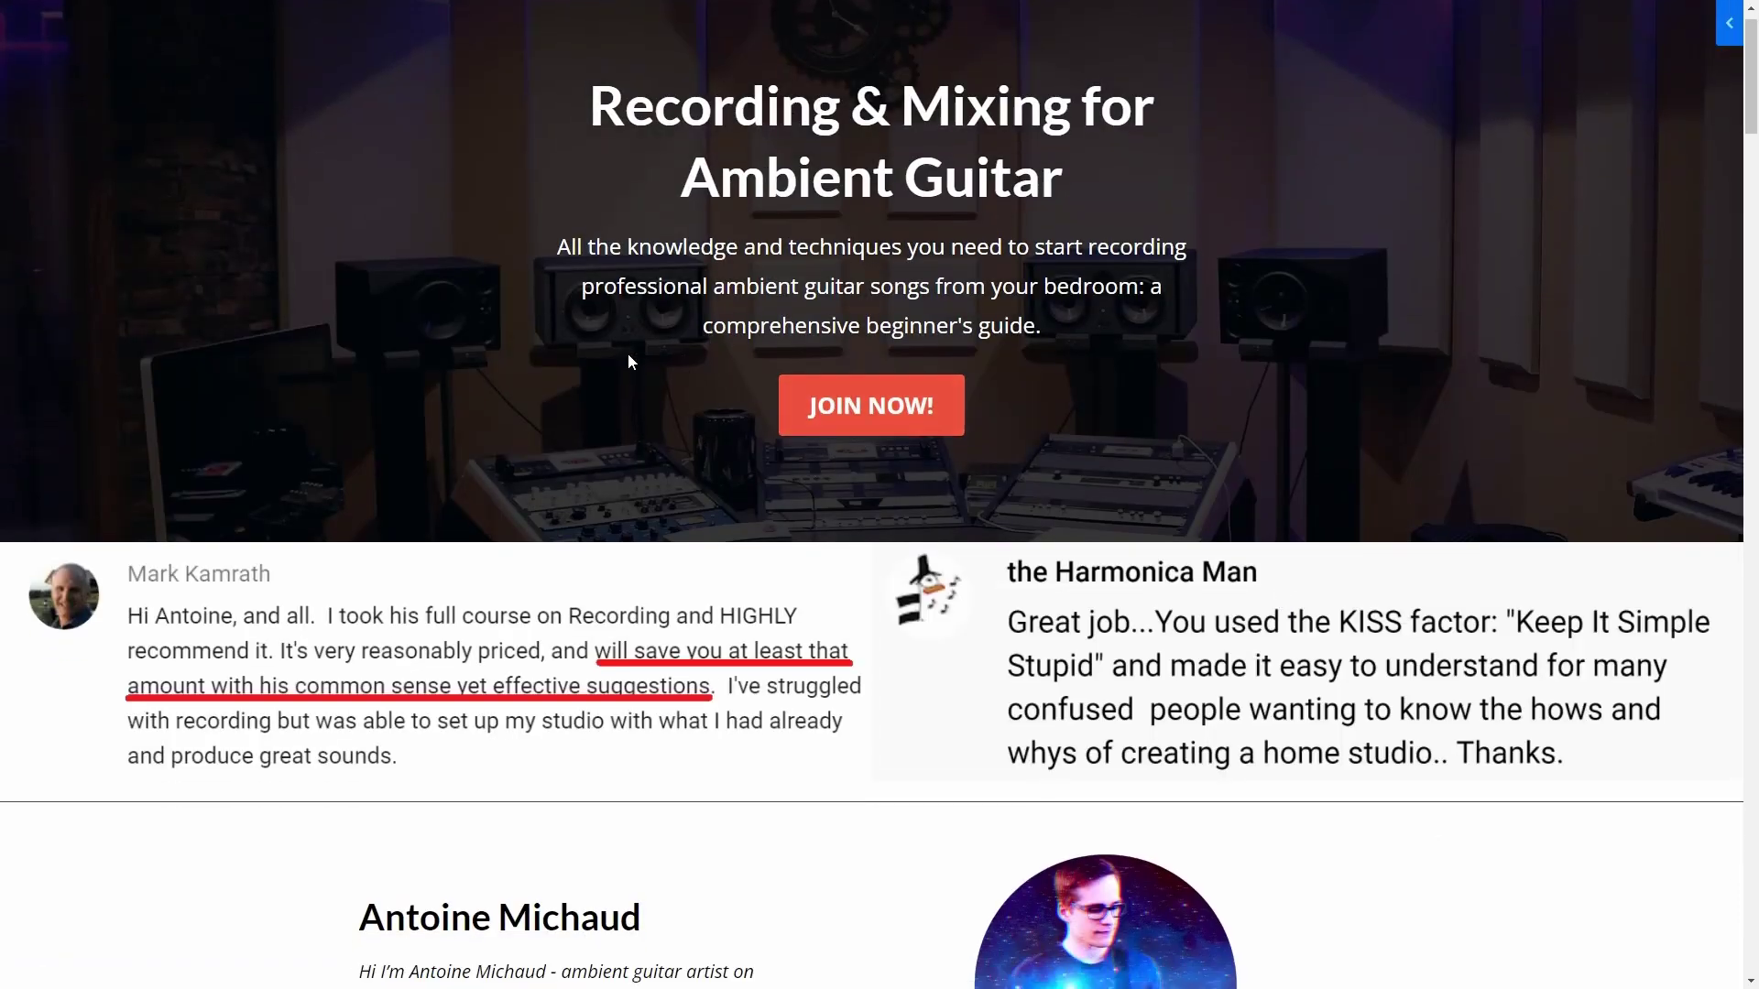
scroll(895, 565, down, 6)
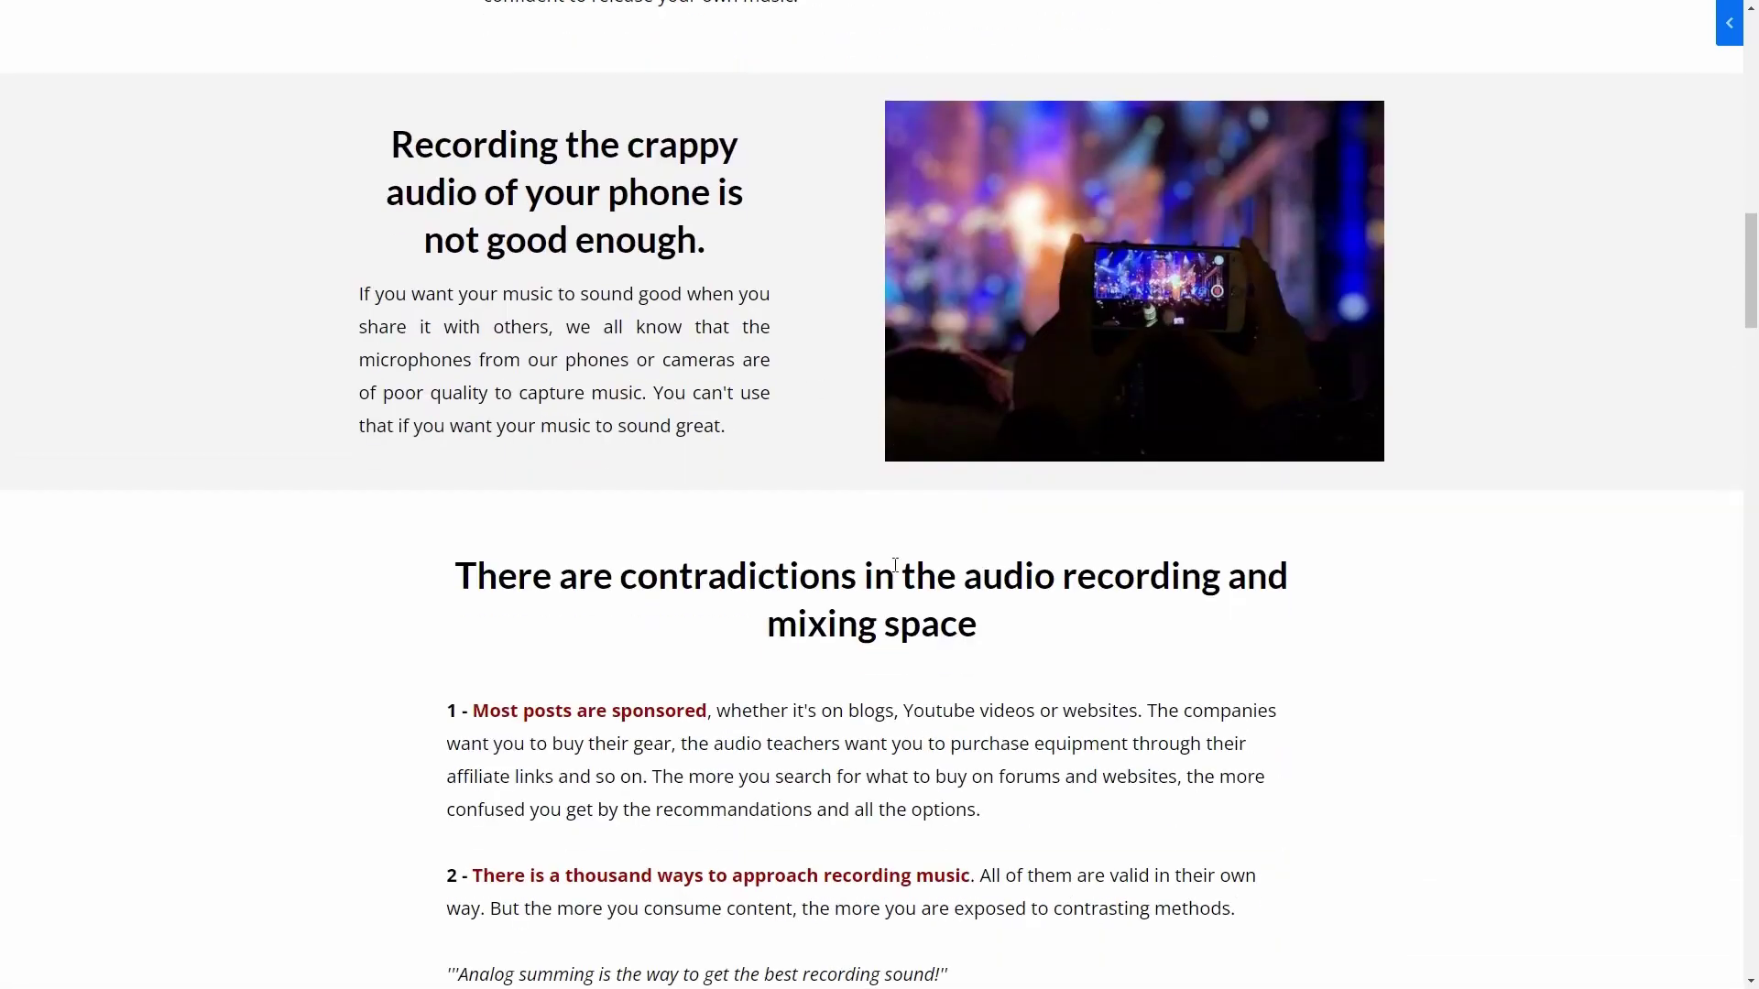
key(ctrl+w)
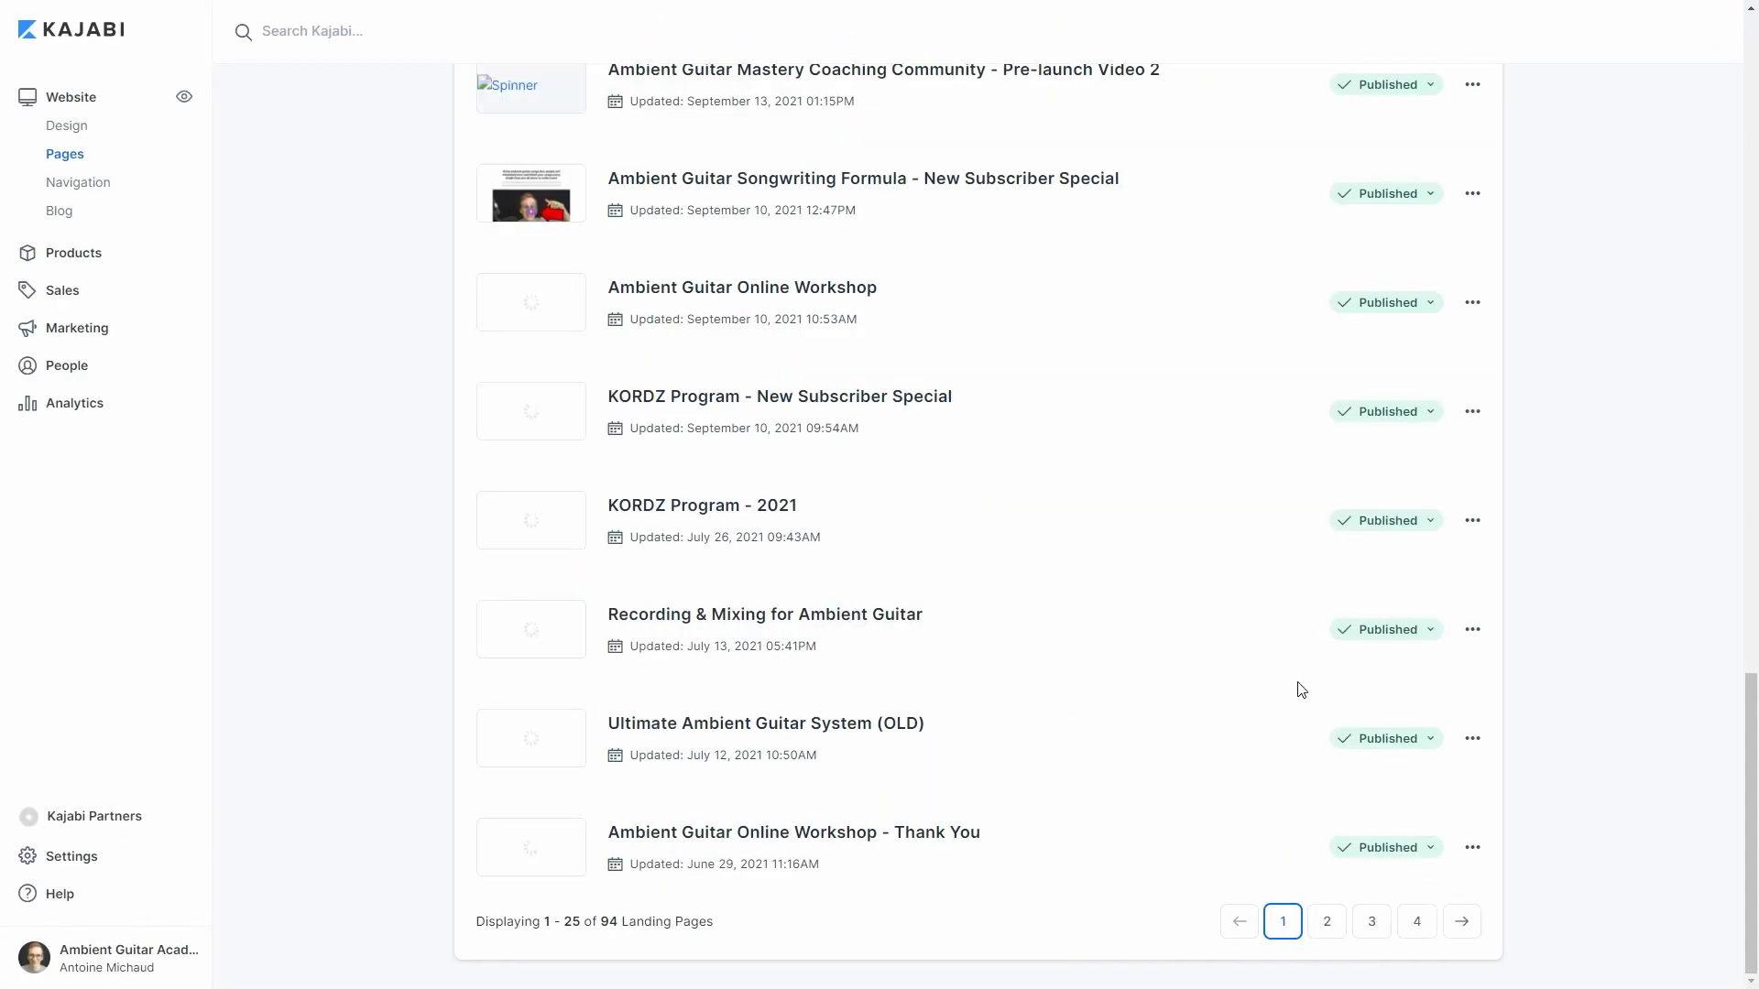
Step: Review the Recording & Mixing for Ambient Guitar page's sections in the editor and try repositioning the Pricing Options section
click(1307, 632)
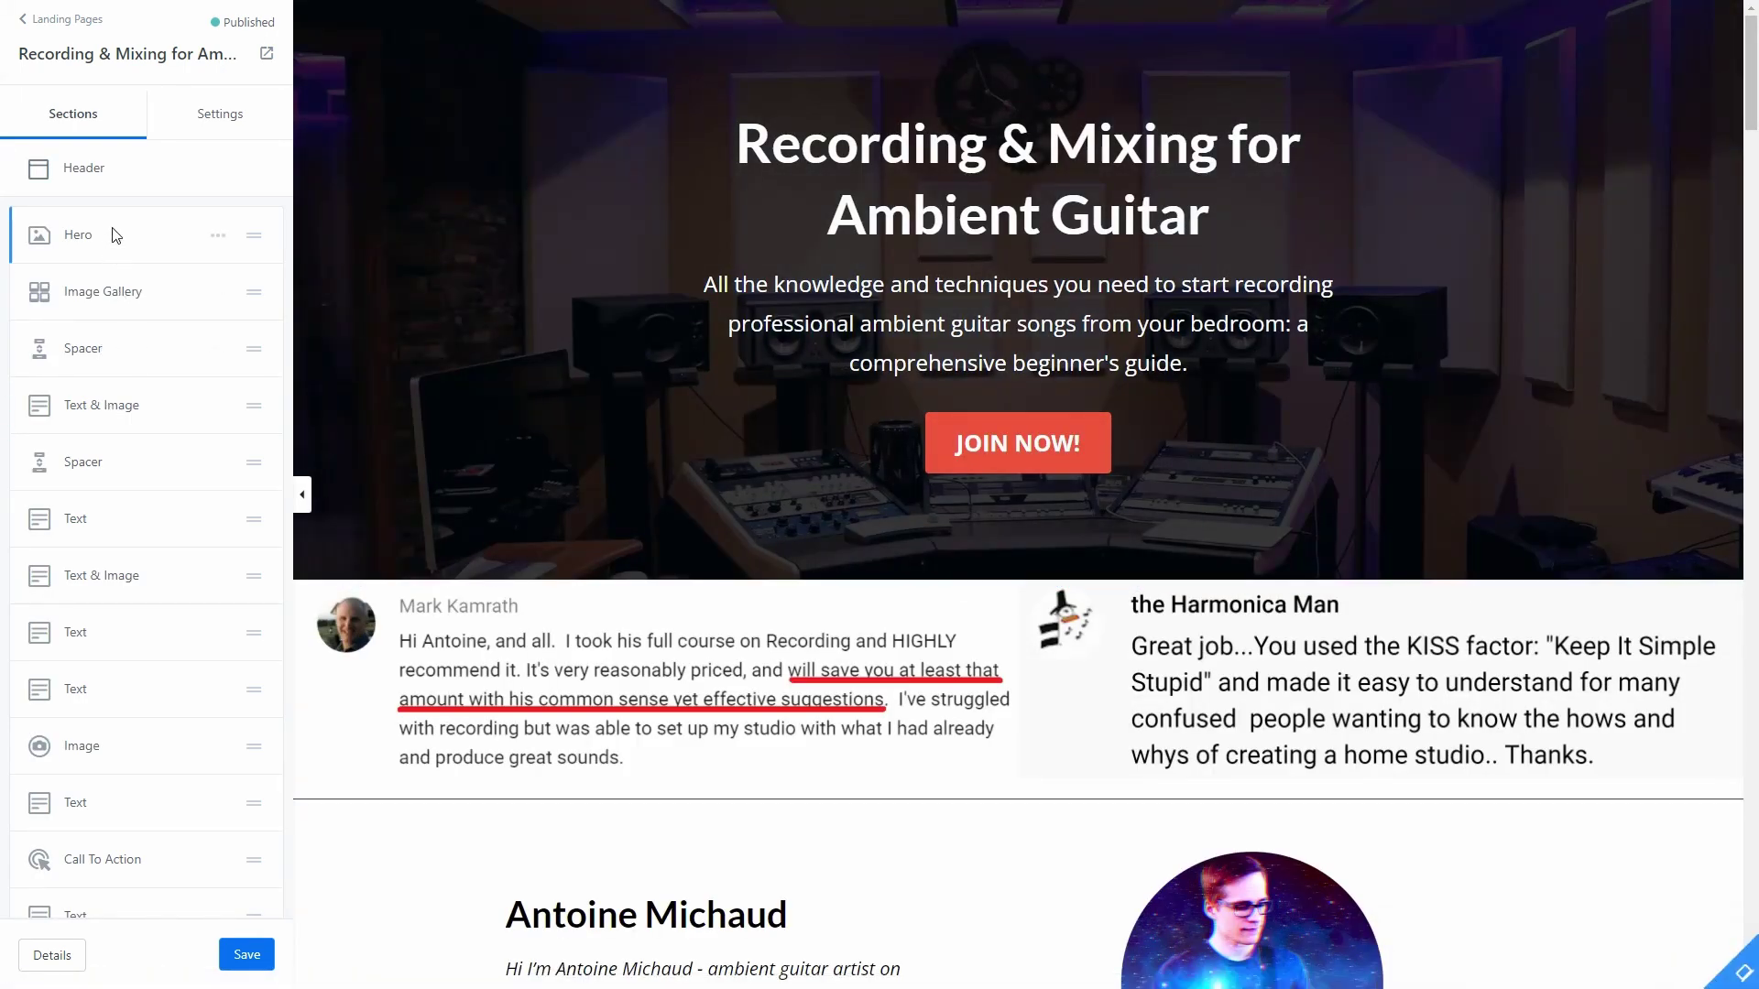
scroll(73, 256, down, 4)
scroll(71, 266, down, 2)
scroll(79, 184, up, 2)
scroll(114, 287, down, 1)
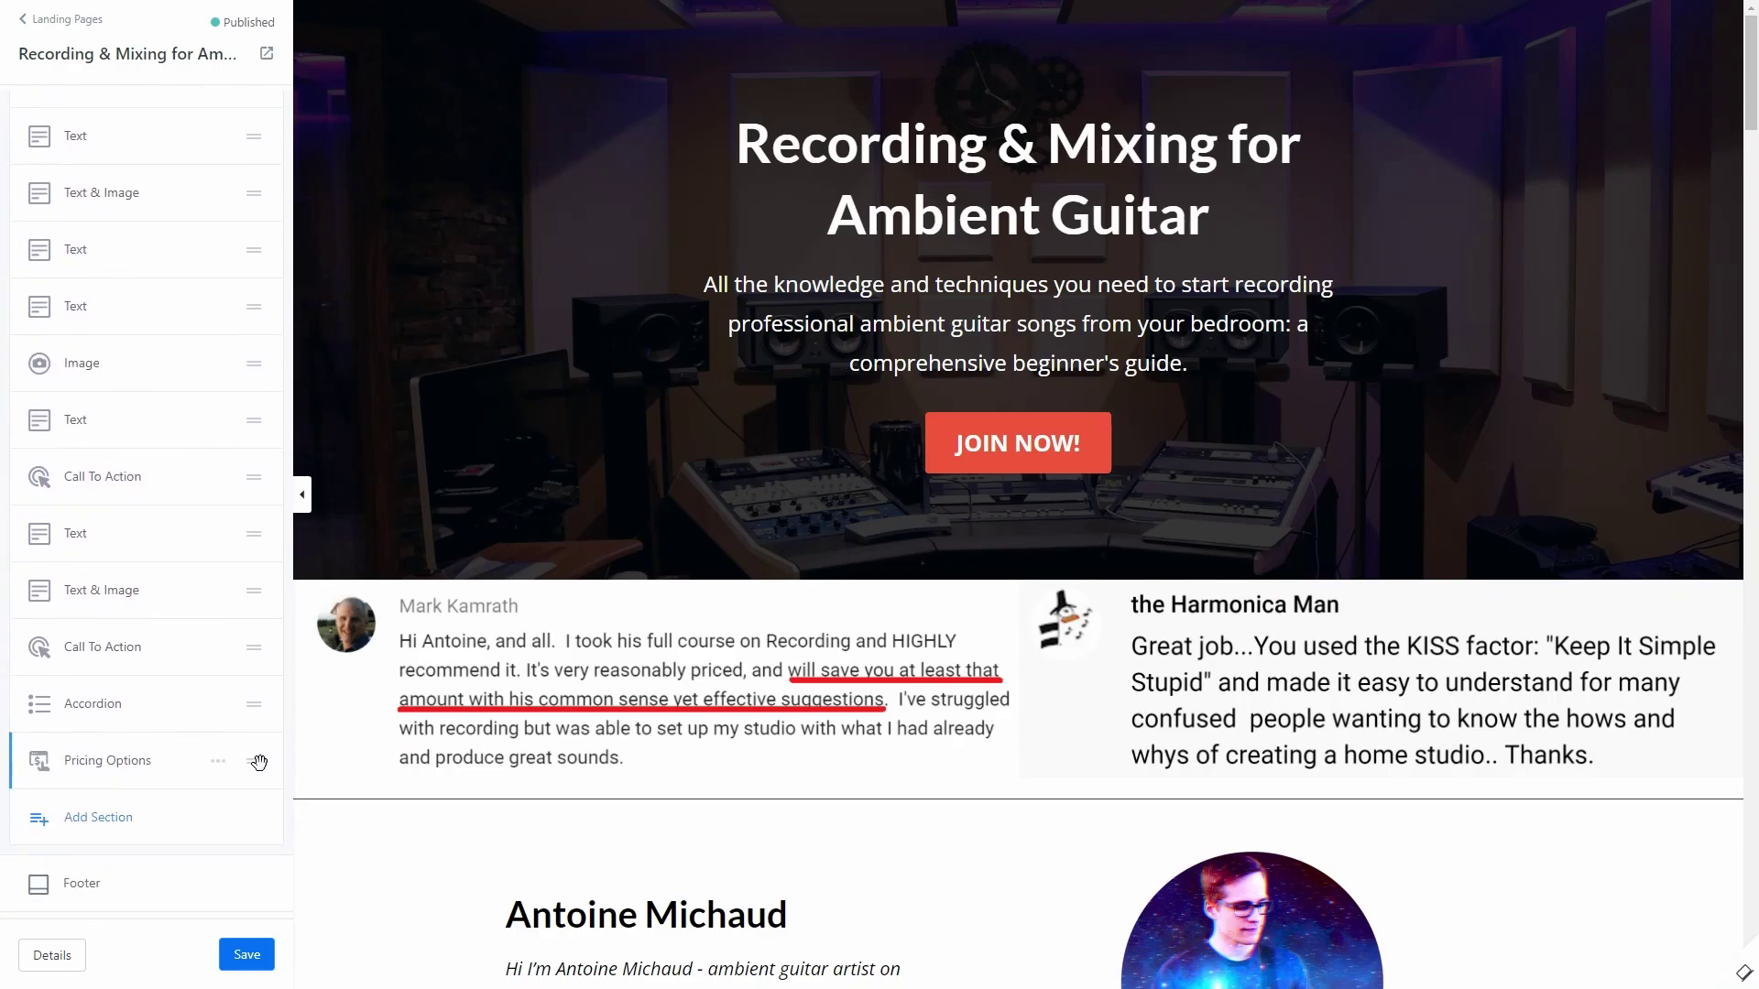
mouse_move(258, 765)
mouse_down()
mouse_move(248, 546)
mouse_move(245, 749)
mouse_up()
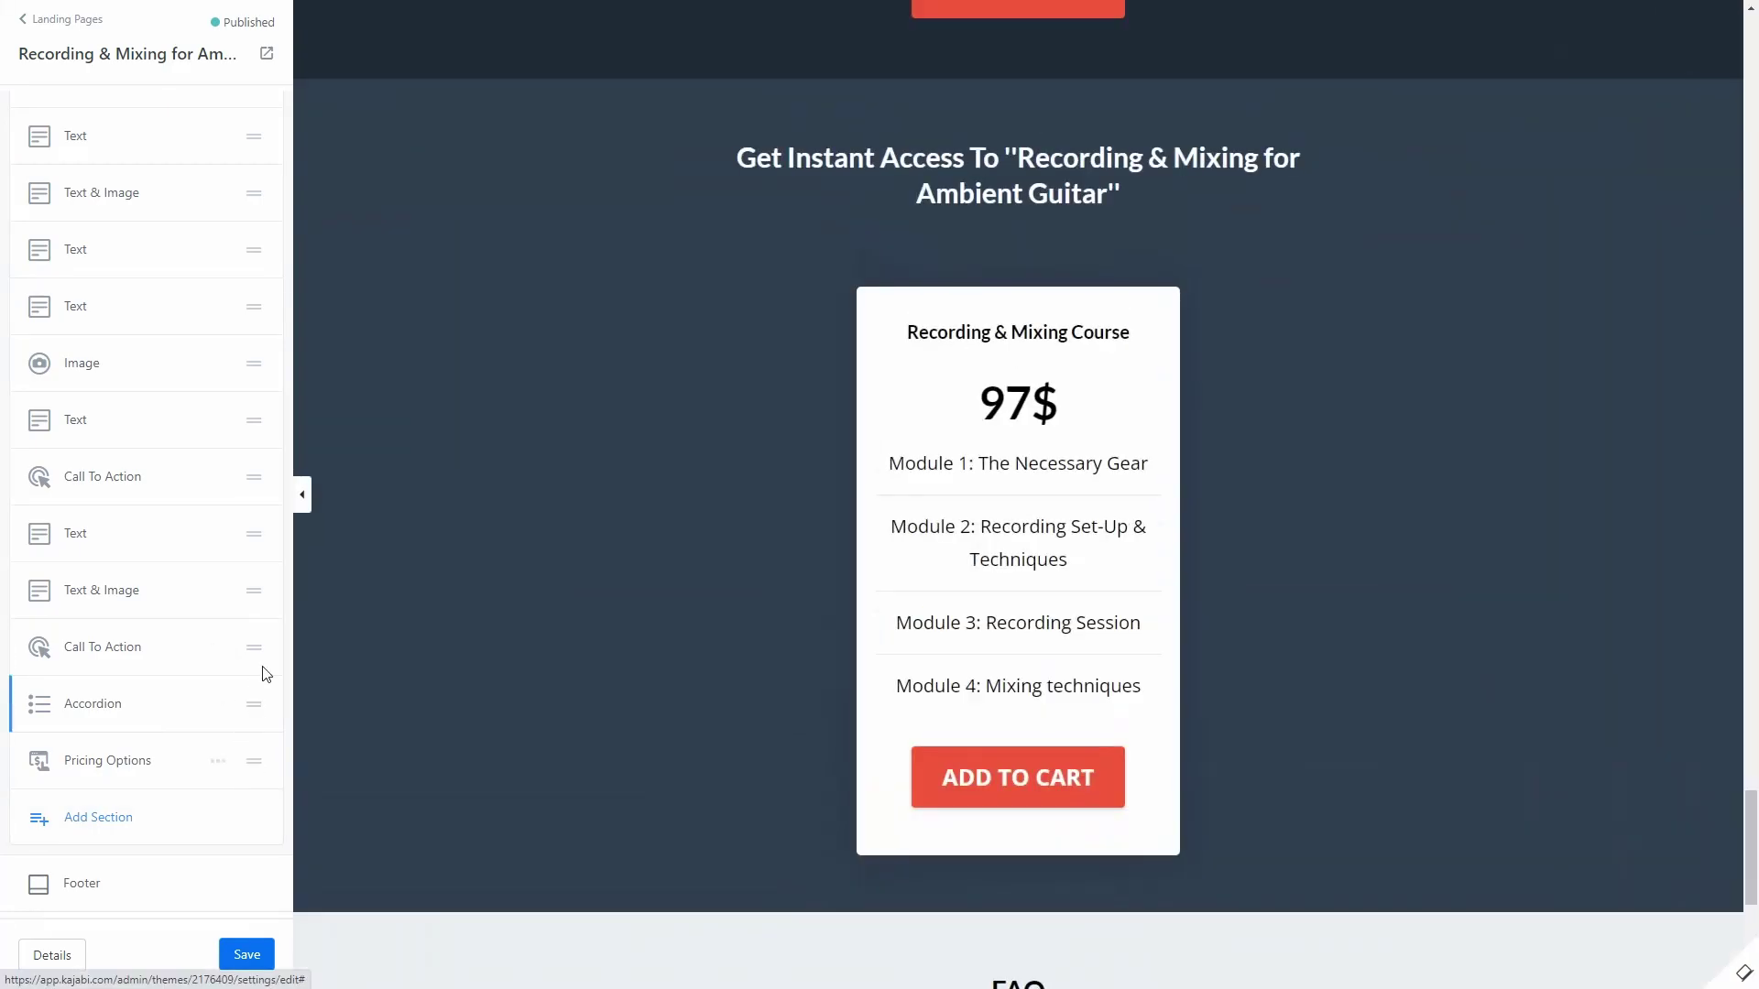
Step: Preview a new Accordion section on the landing page and expand and collapse its first question
click(87, 824)
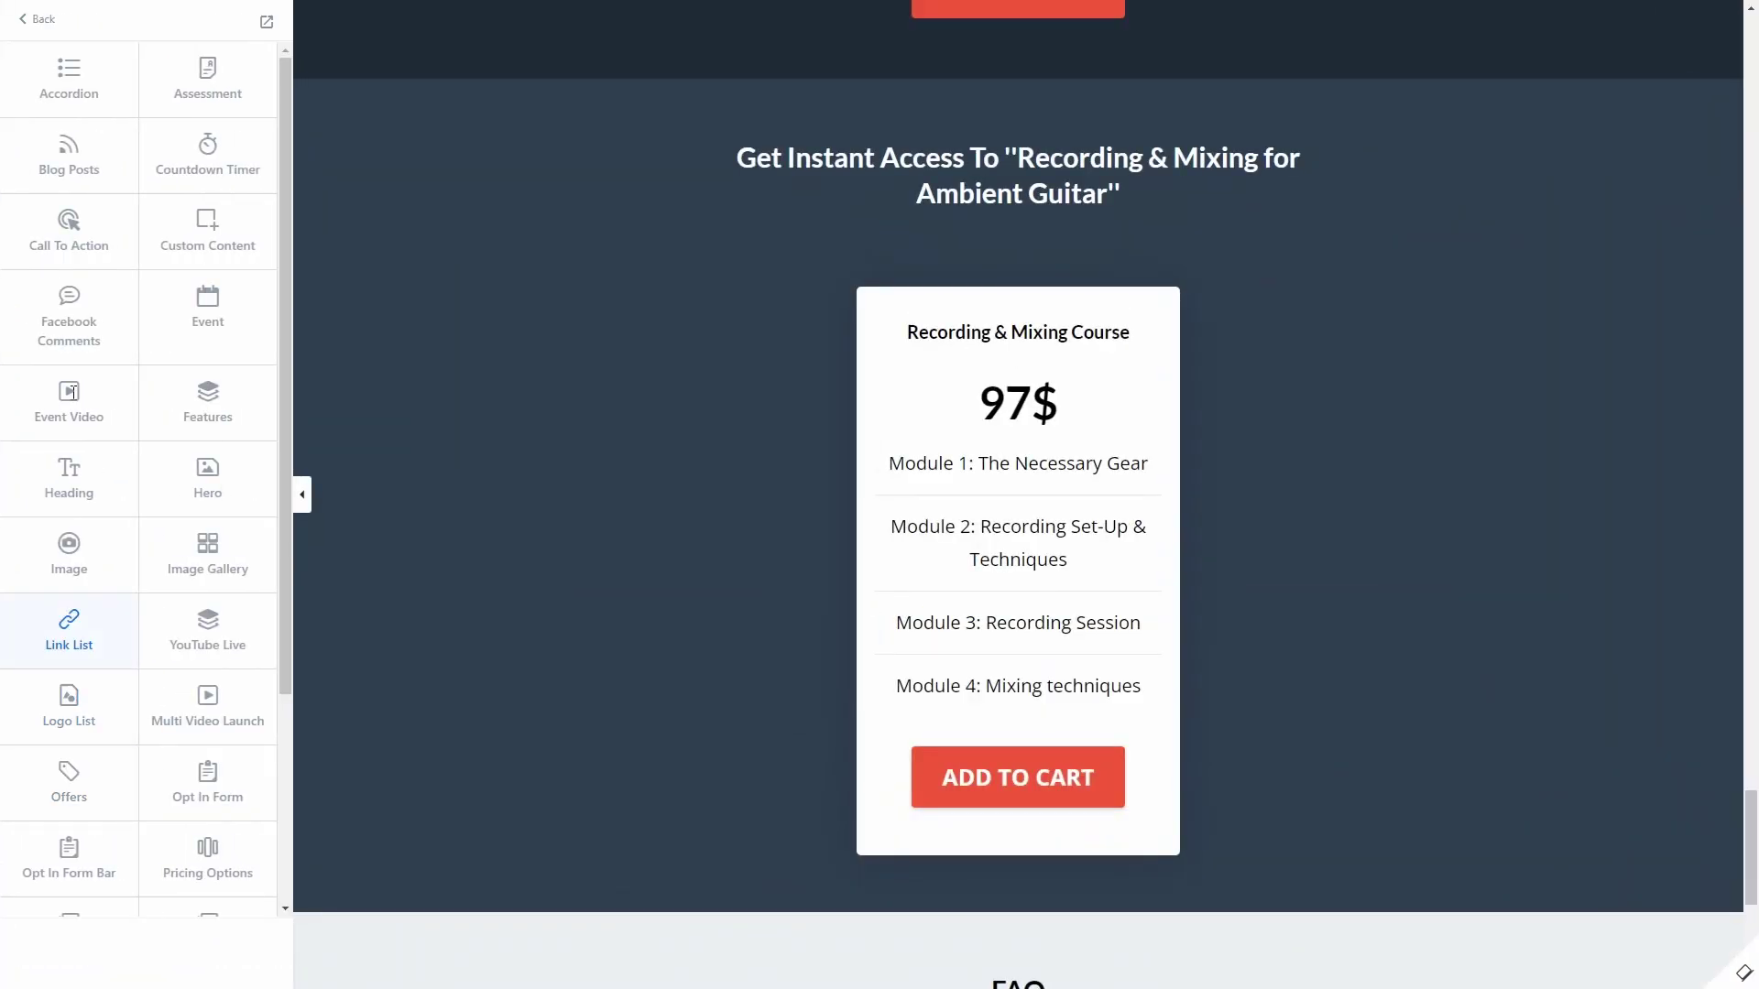
click(69, 68)
click(626, 589)
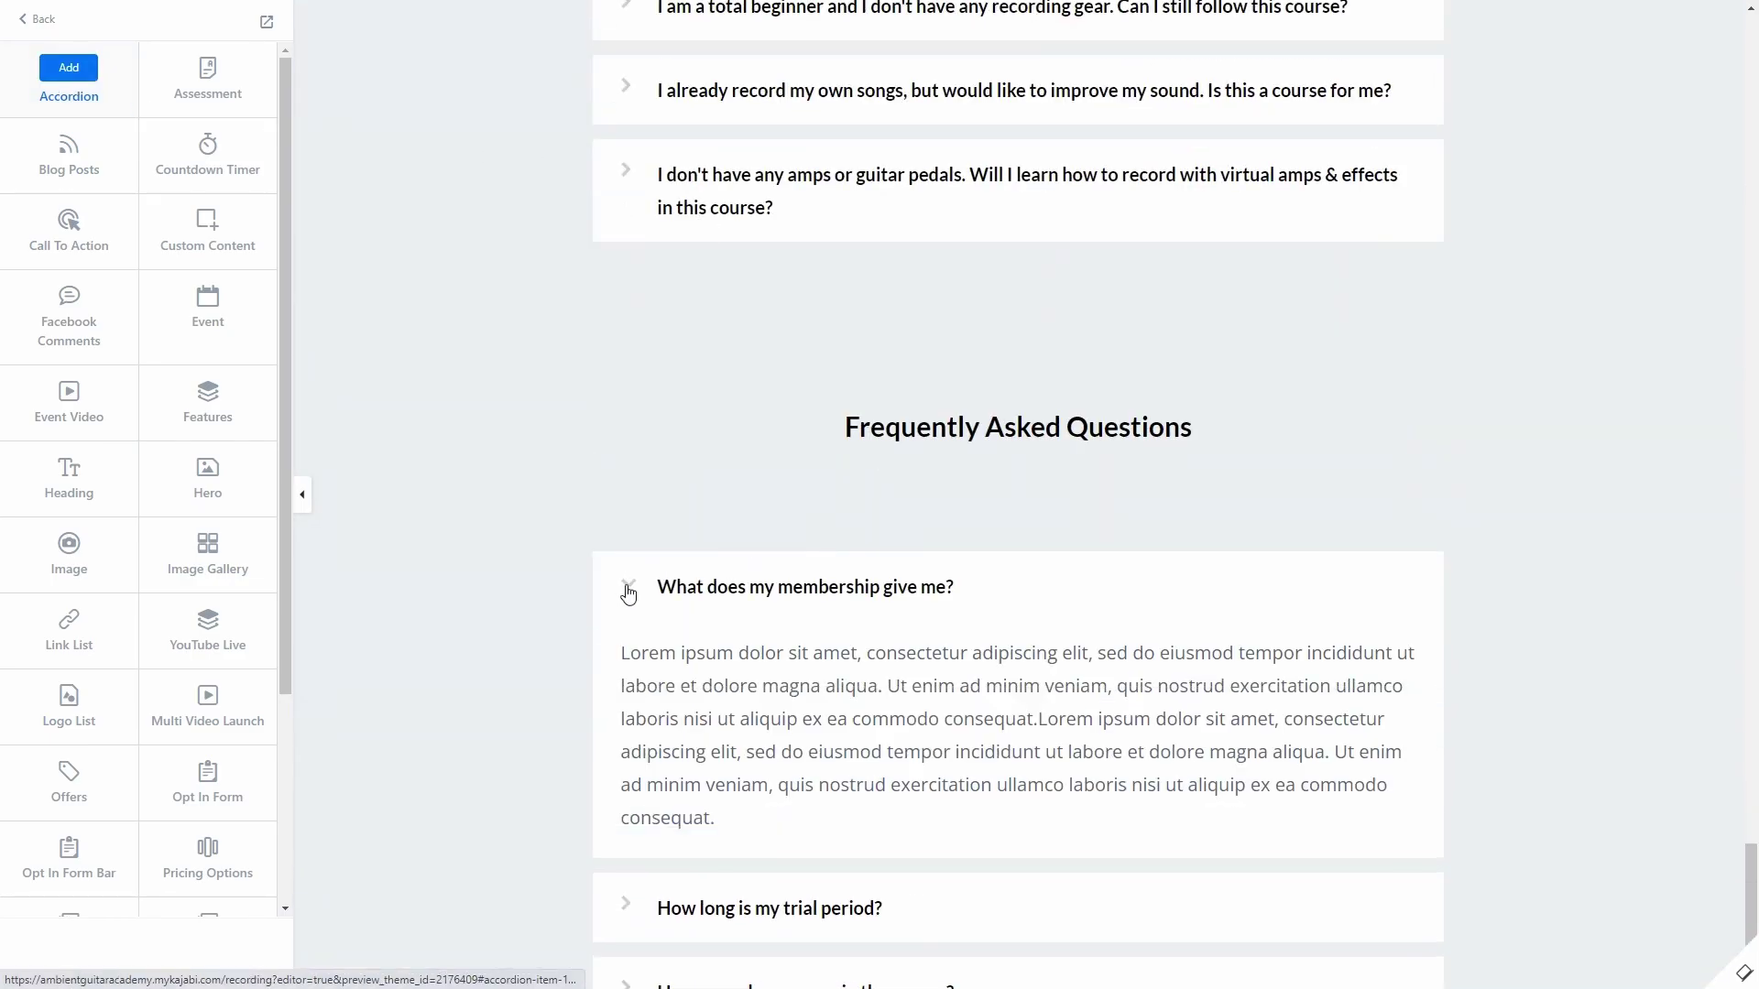
click(627, 589)
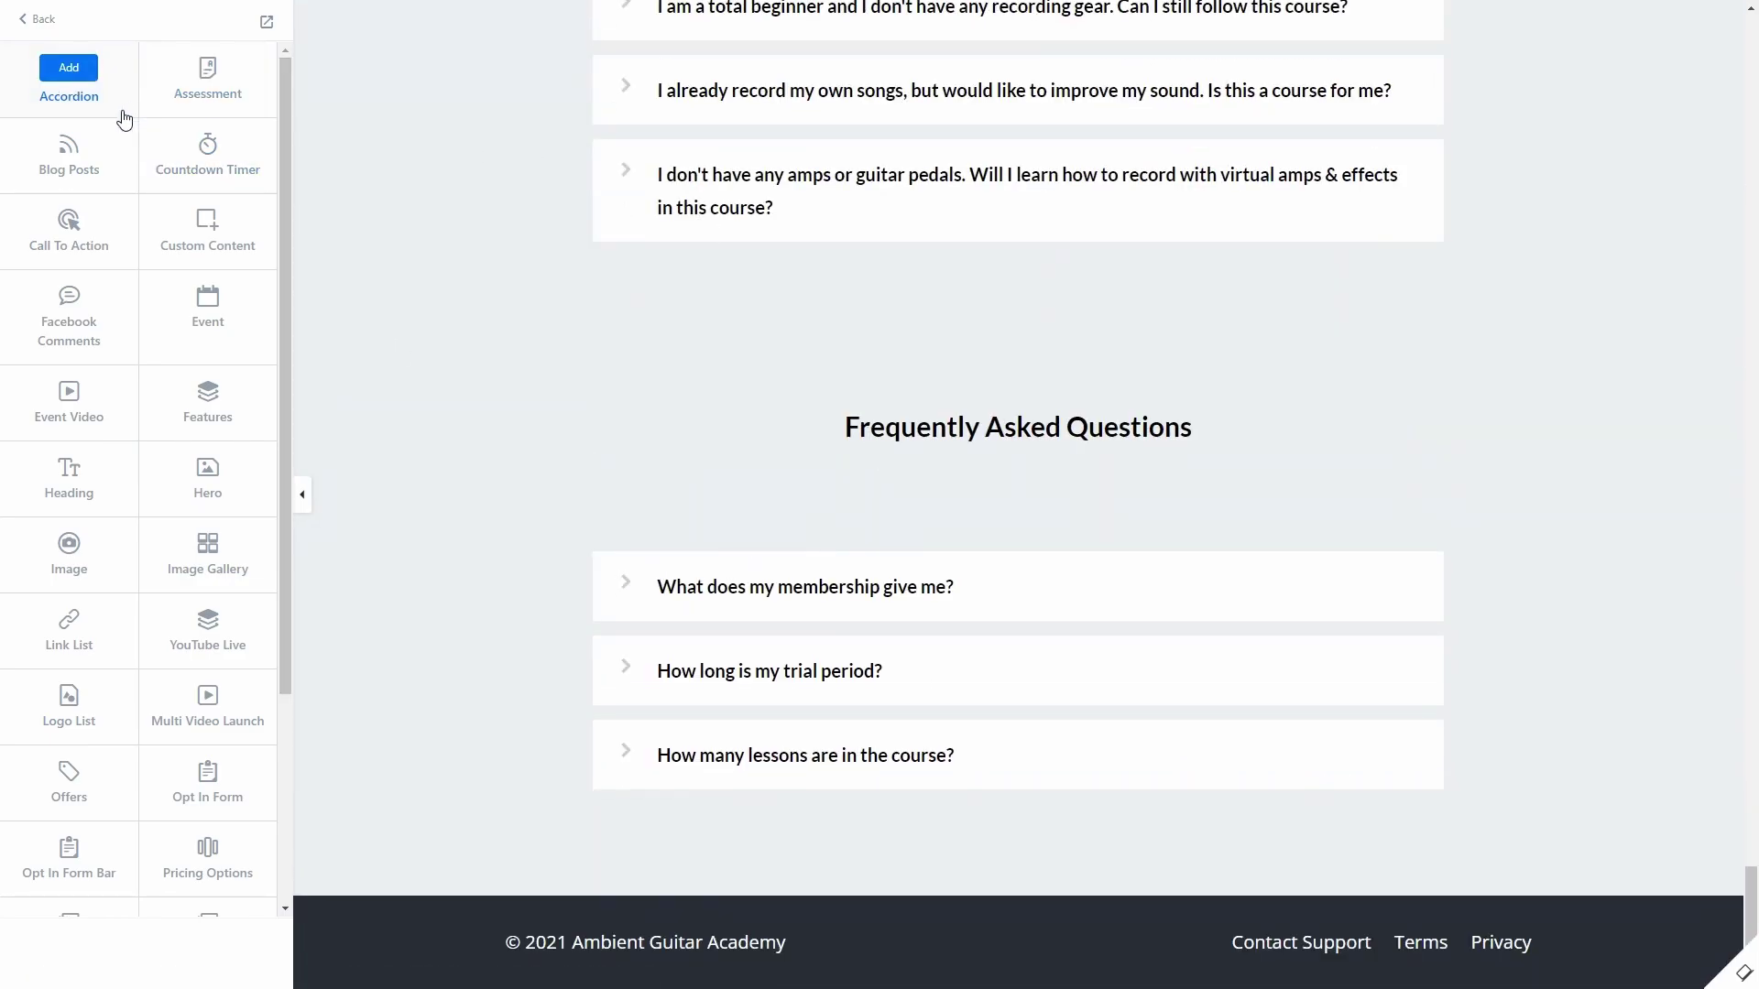
Step: Preview the Blog Posts, Countdown Timer, Call To Action, Facebook Comments, Features and Logo List sections on the landing page
click(87, 174)
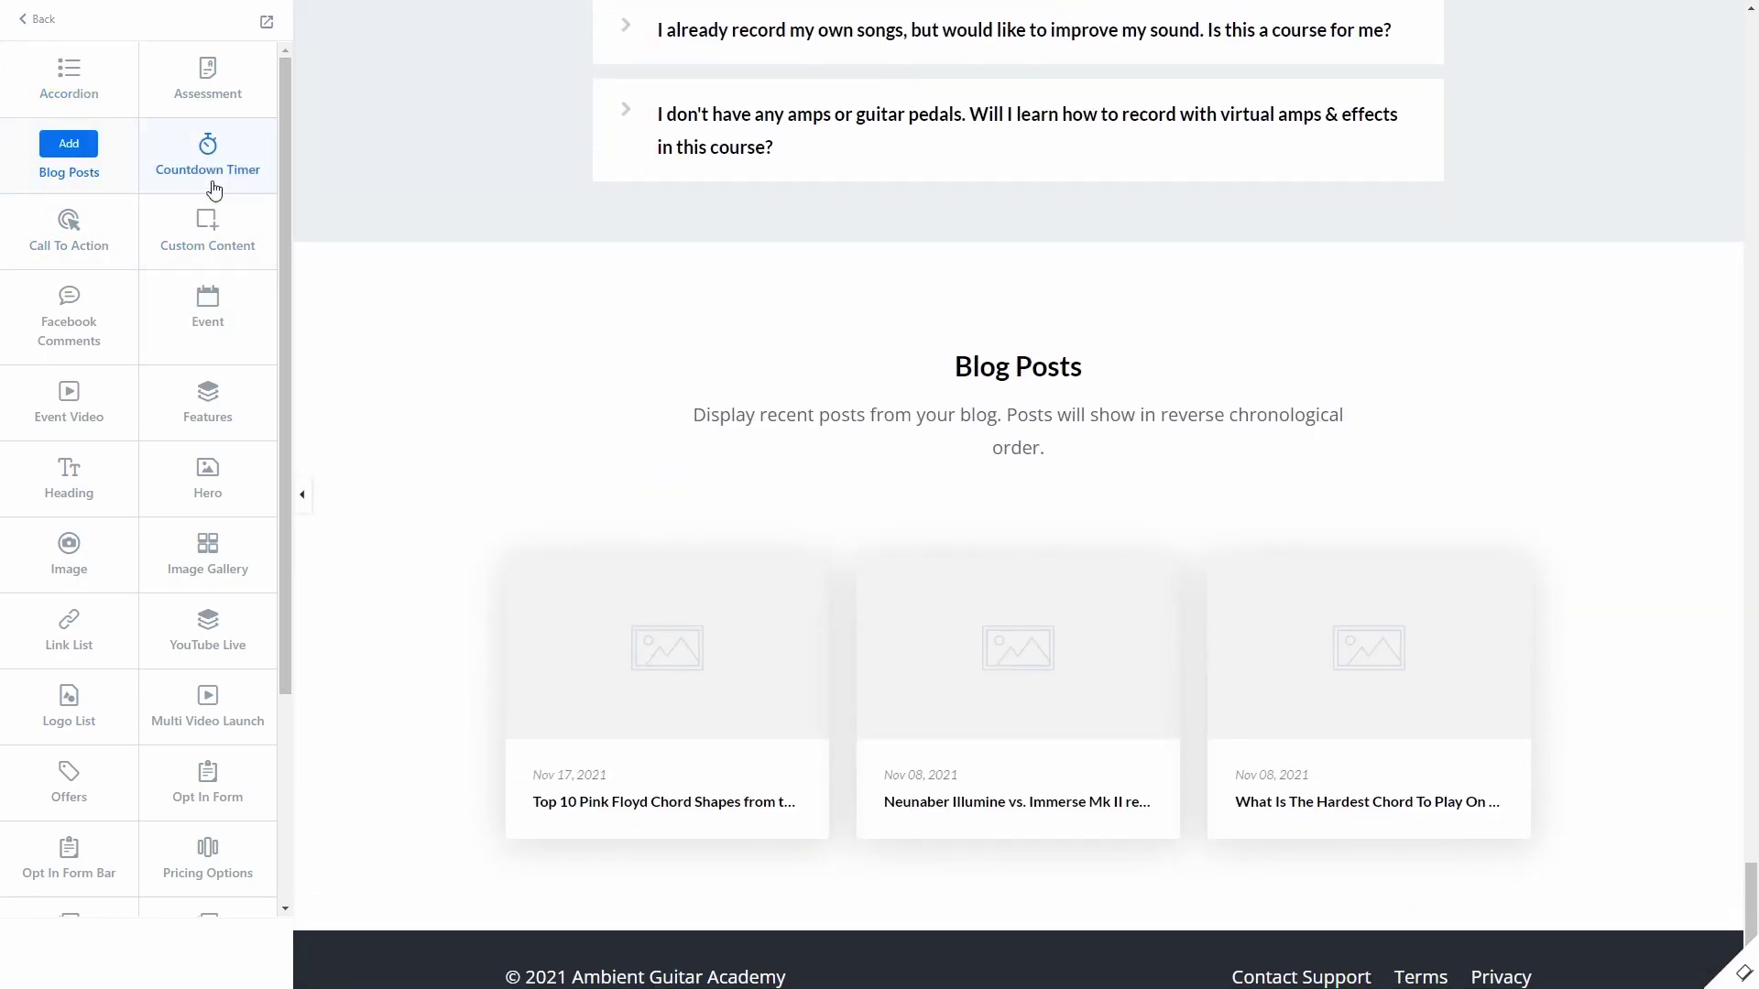
click(208, 146)
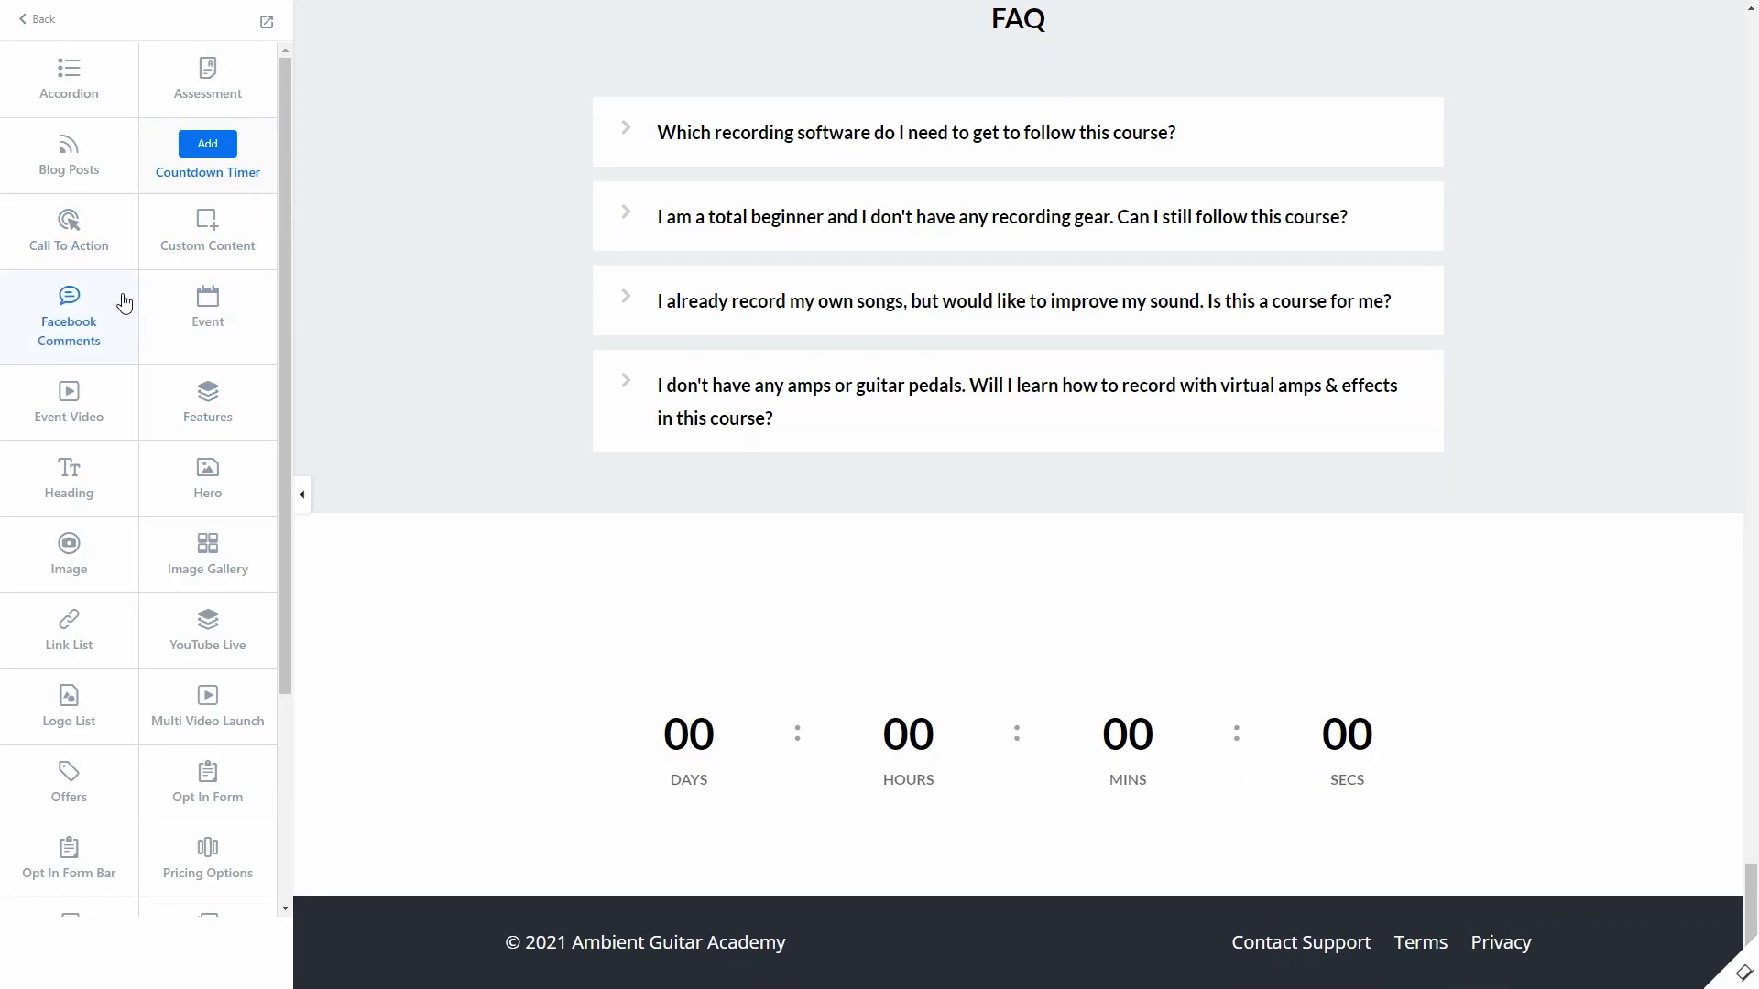
click(71, 221)
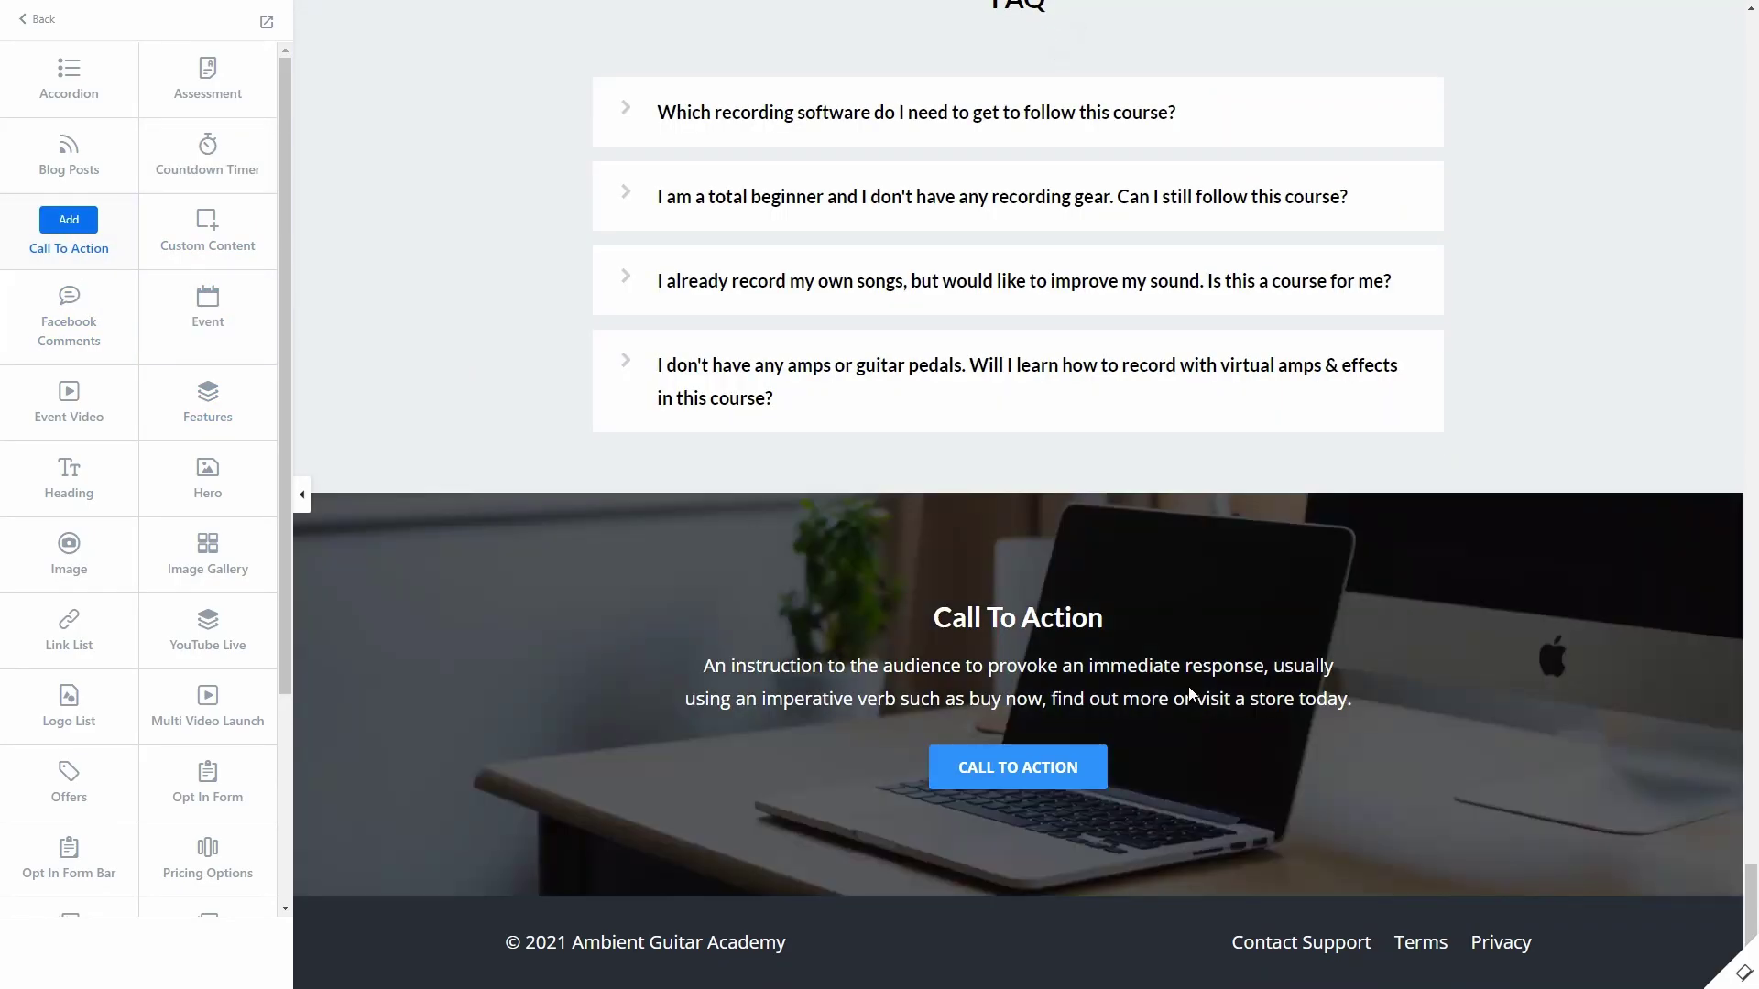
click(65, 331)
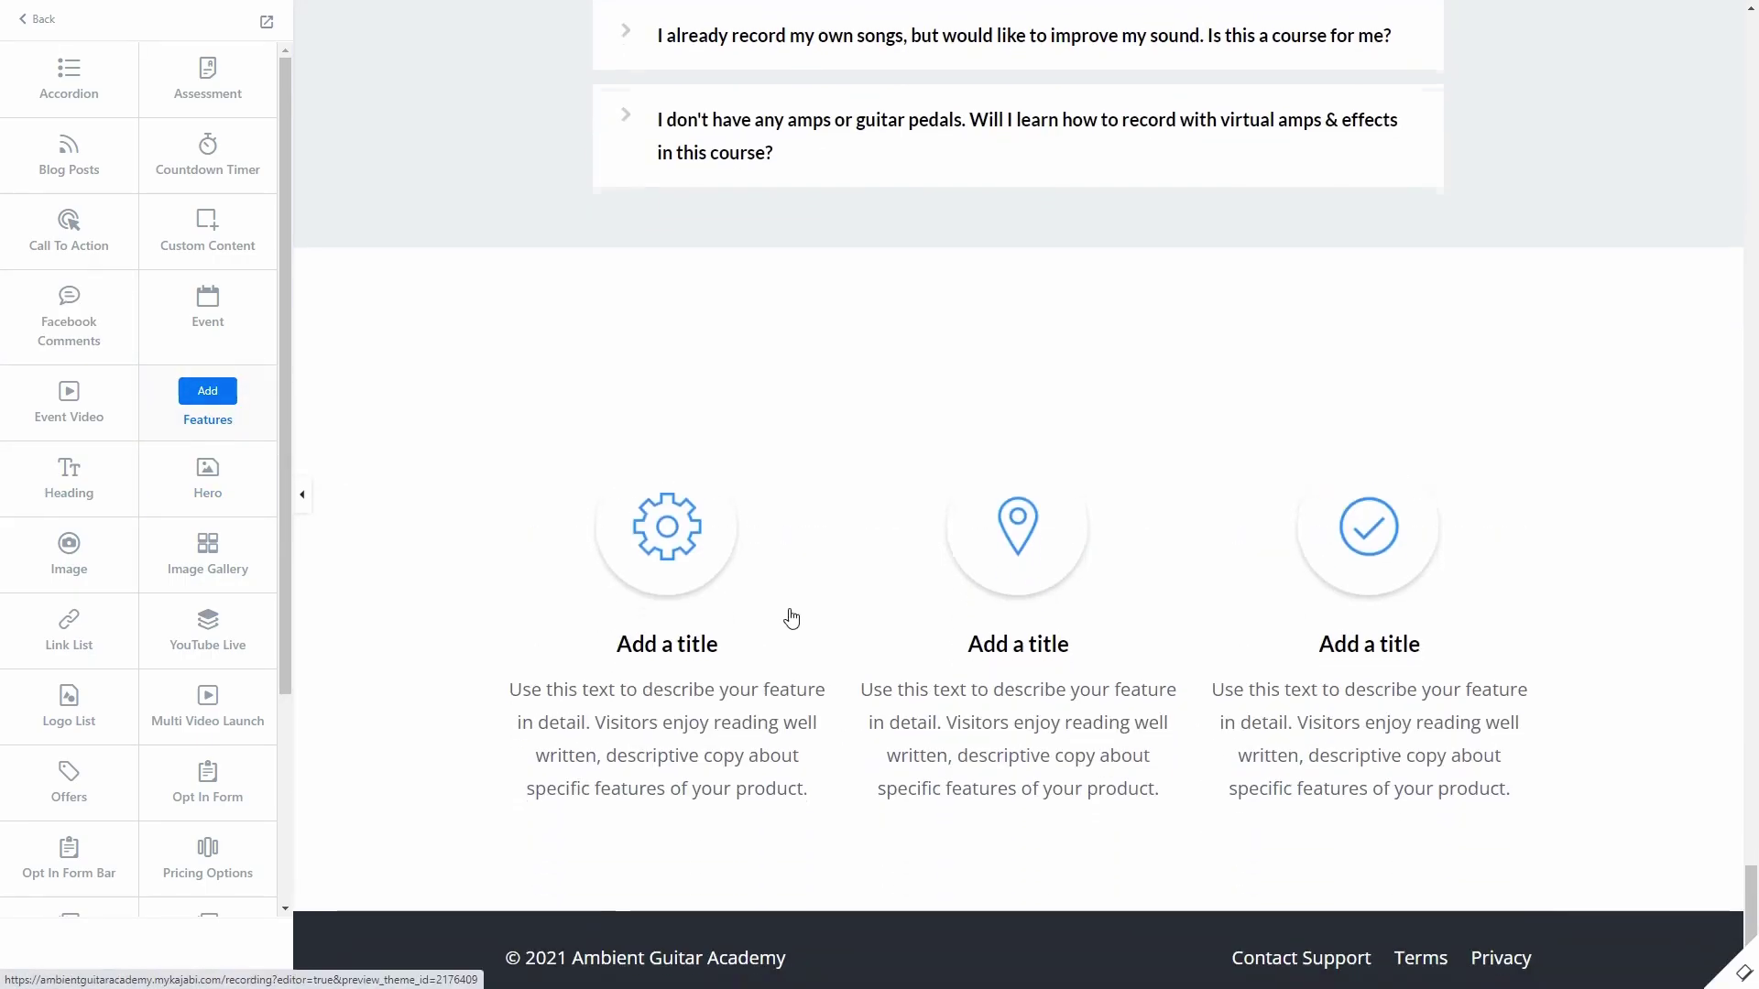
scroll(207, 467, down, 2)
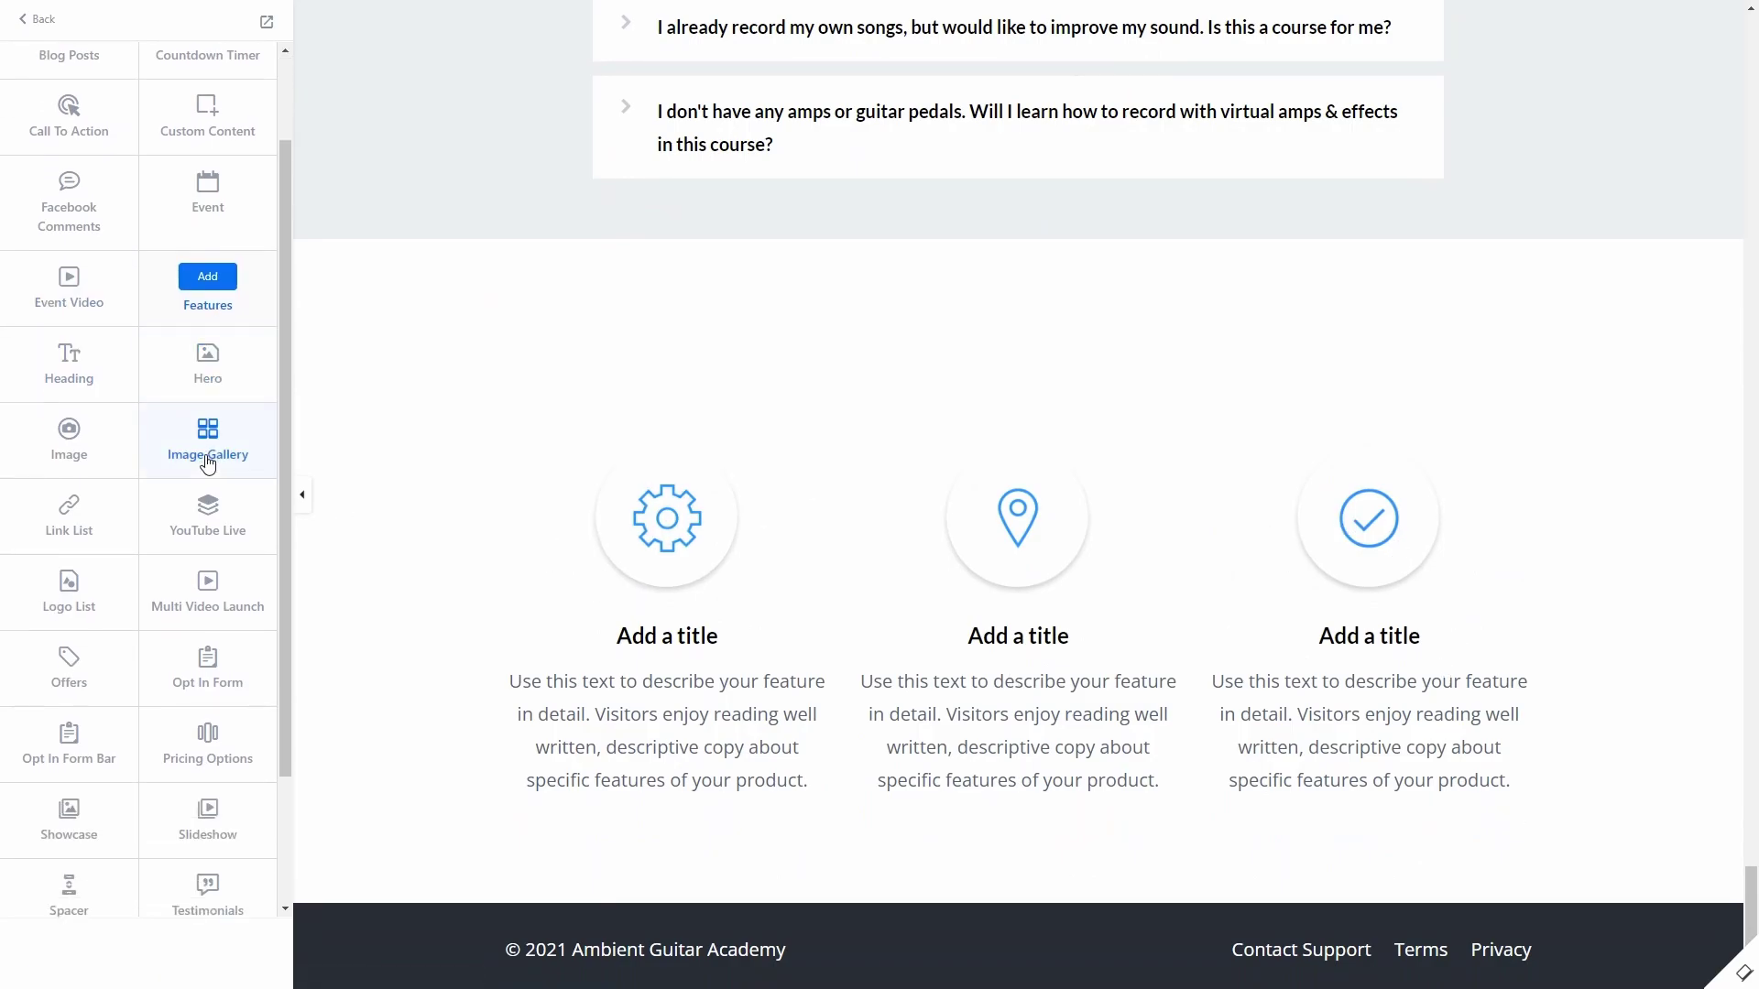
scroll(184, 449, down, 1)
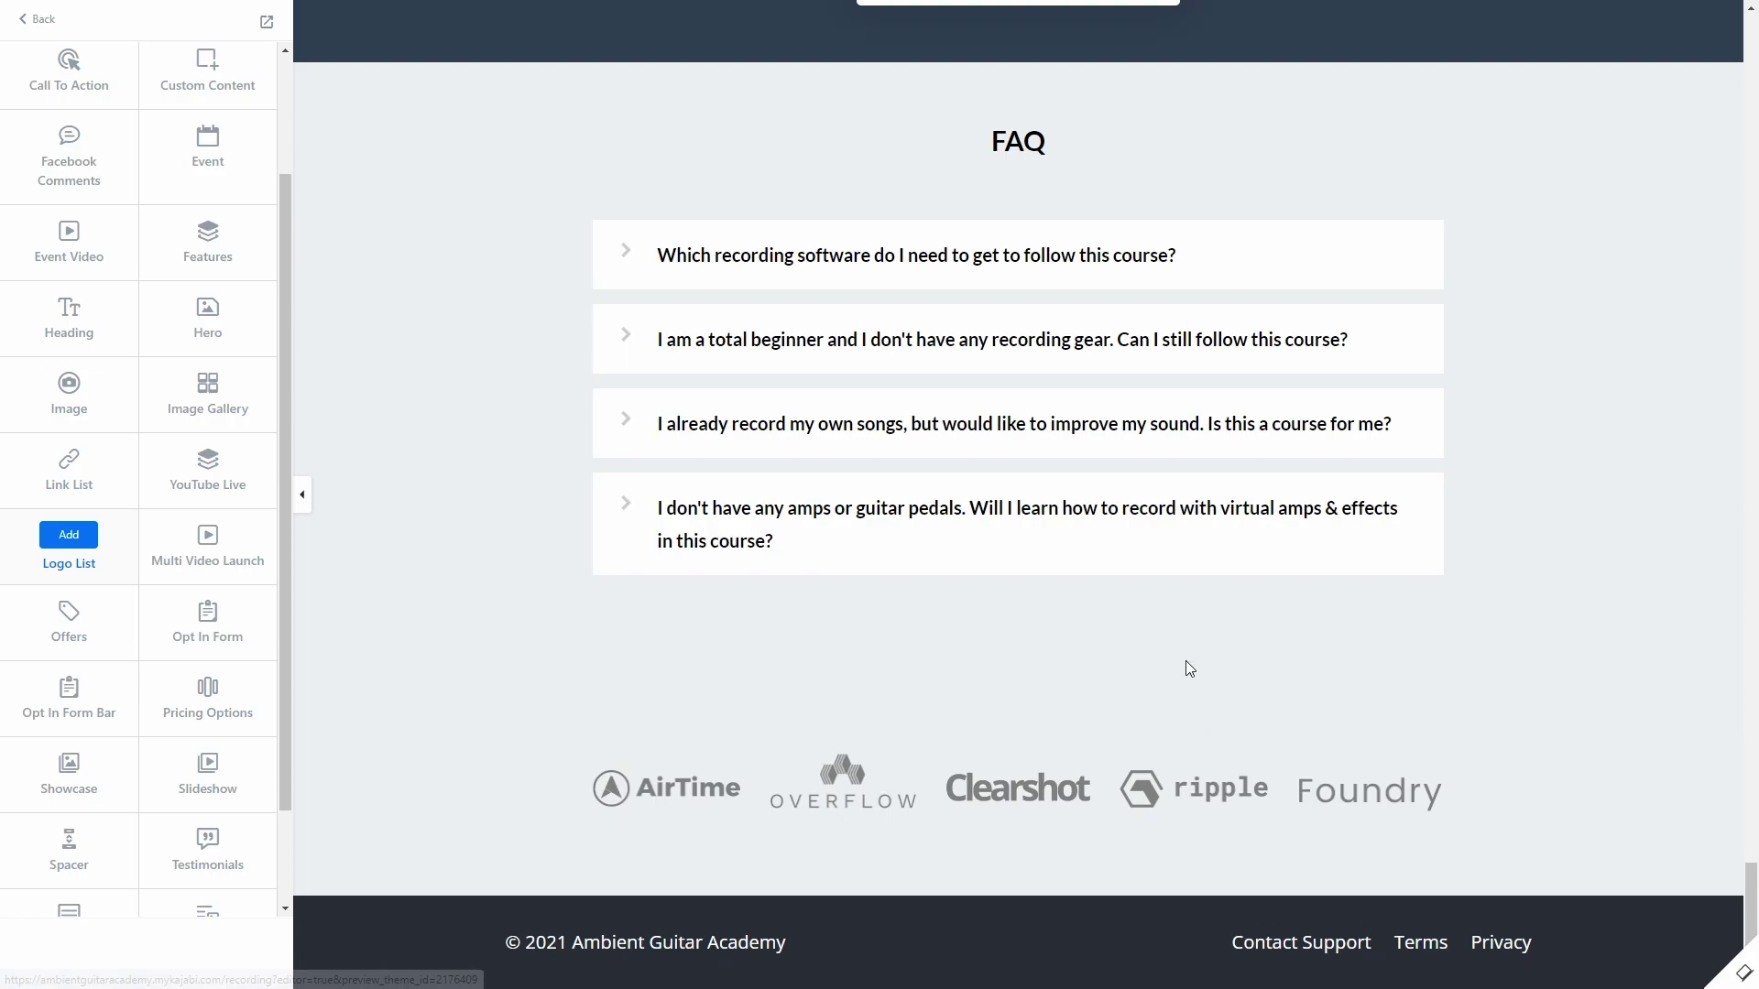
Step: Preview the Opt In Form, Pricing Options, Testimonials, Text & Image and Video sections, and return to the landing pages list
scroll(220, 467, down, 1)
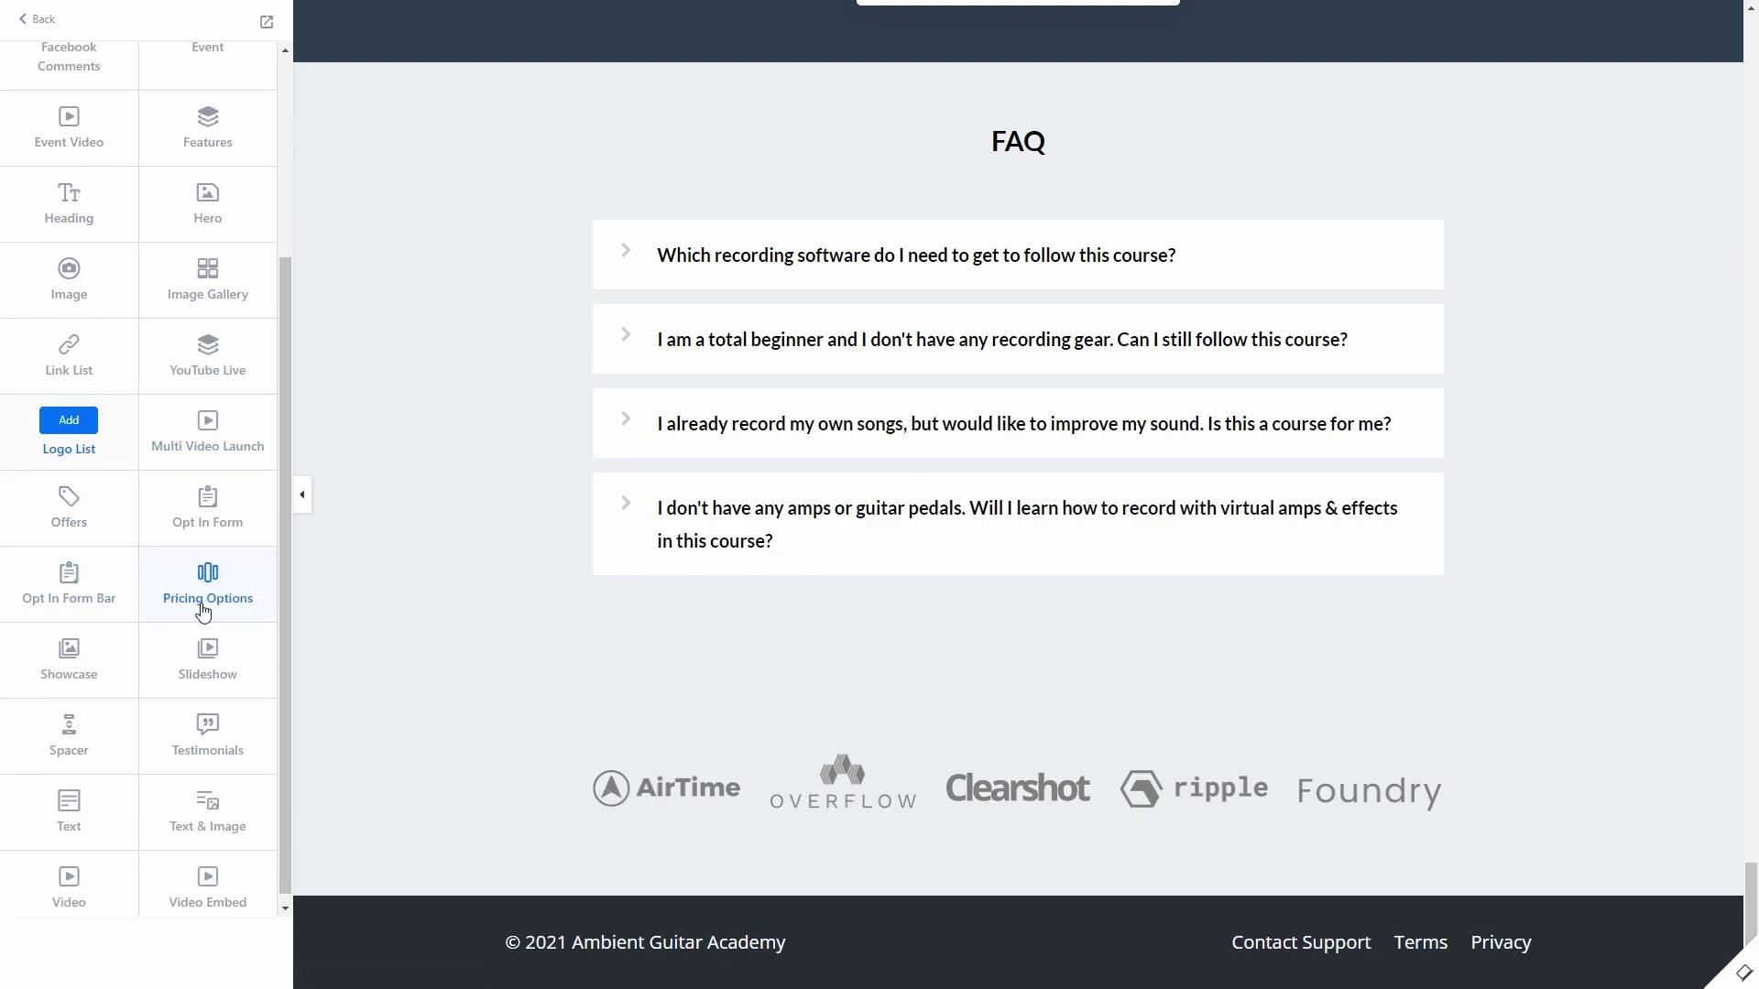
click(207, 496)
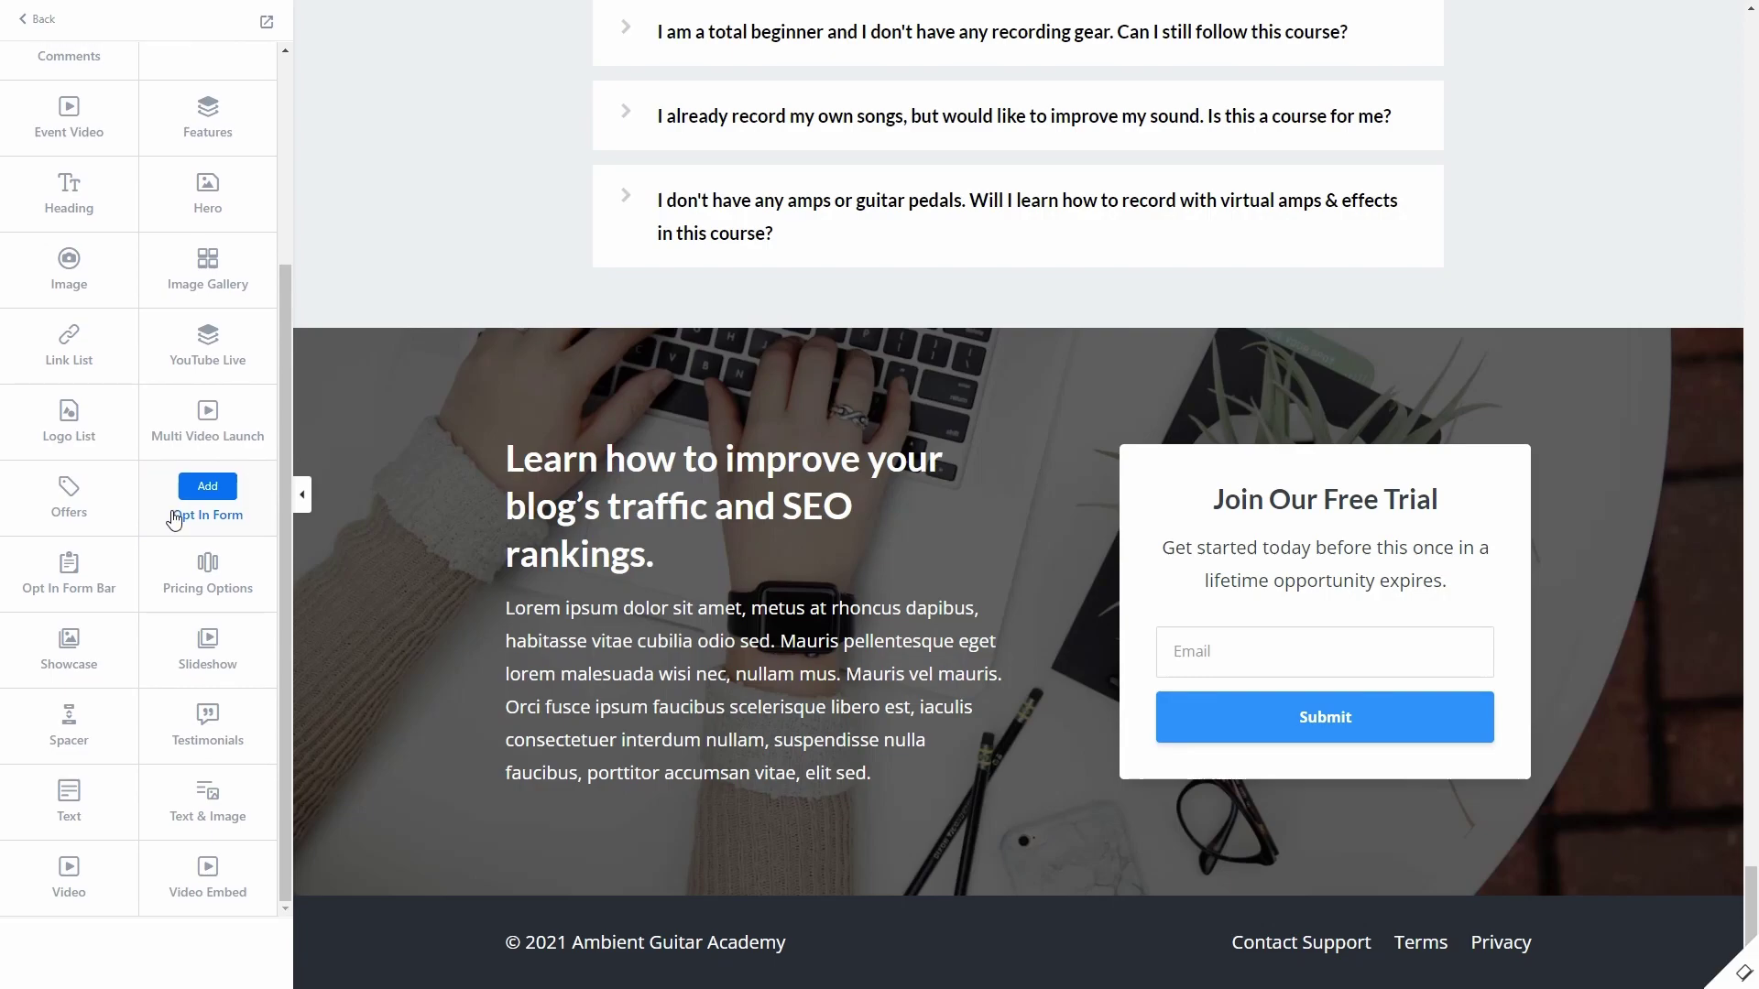
click(240, 586)
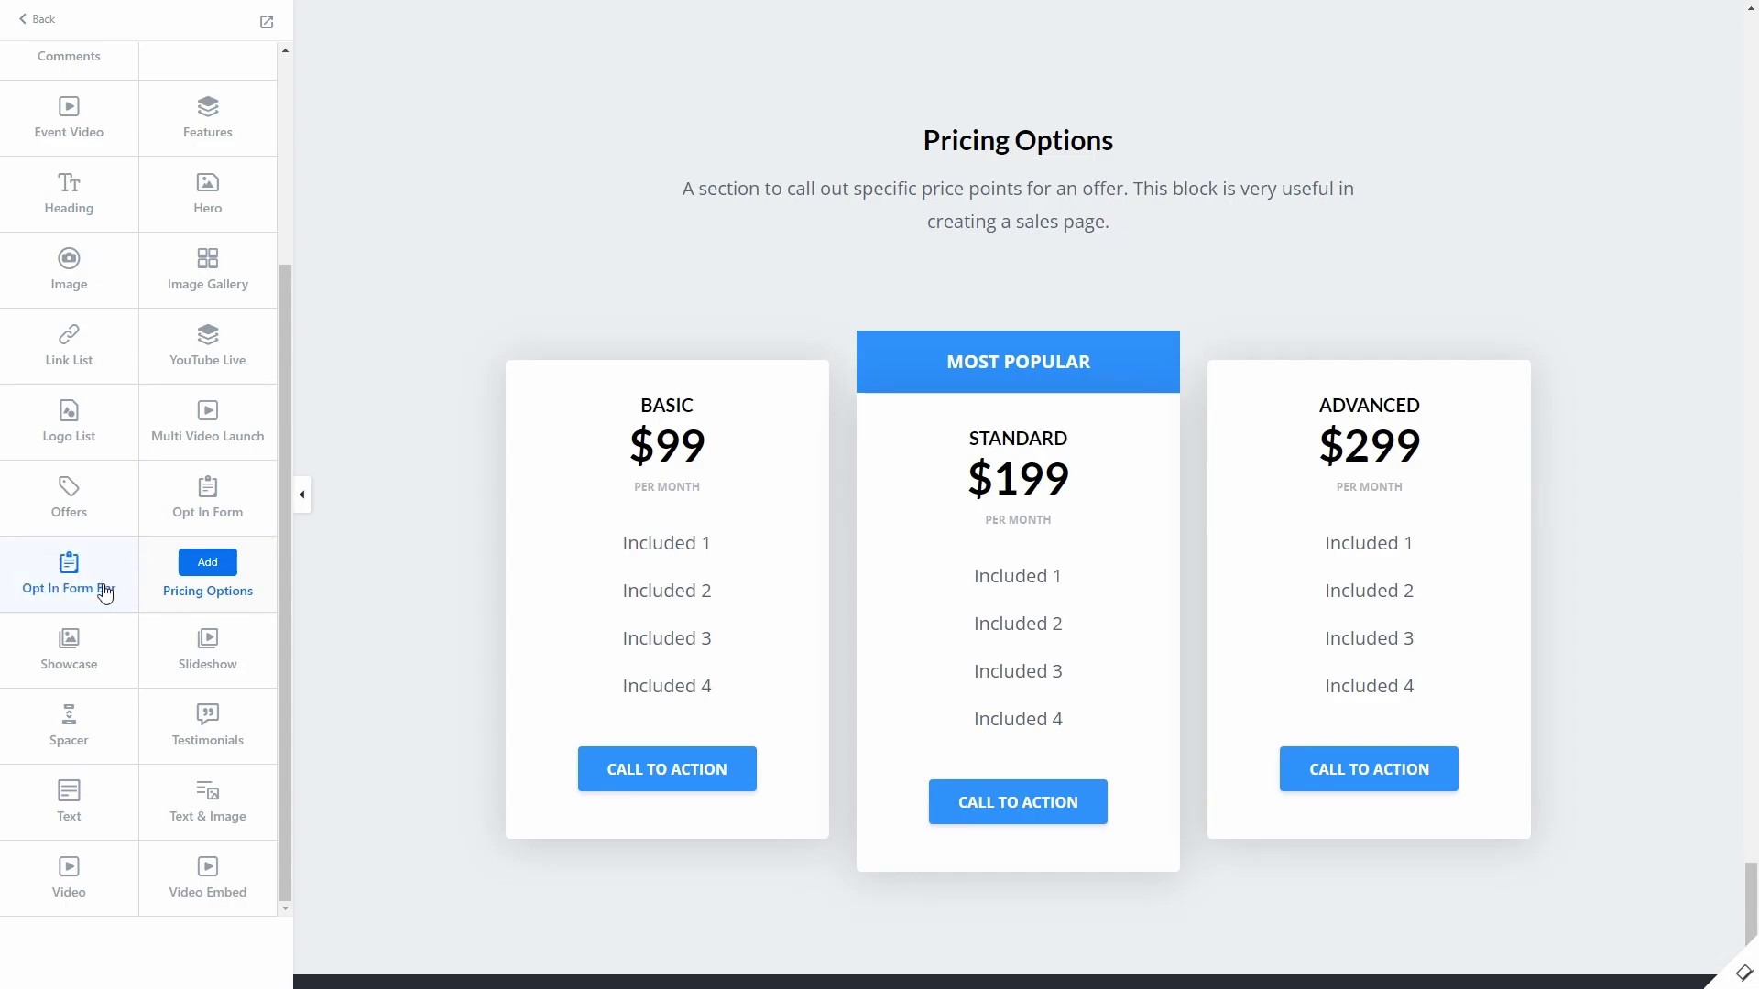
click(207, 719)
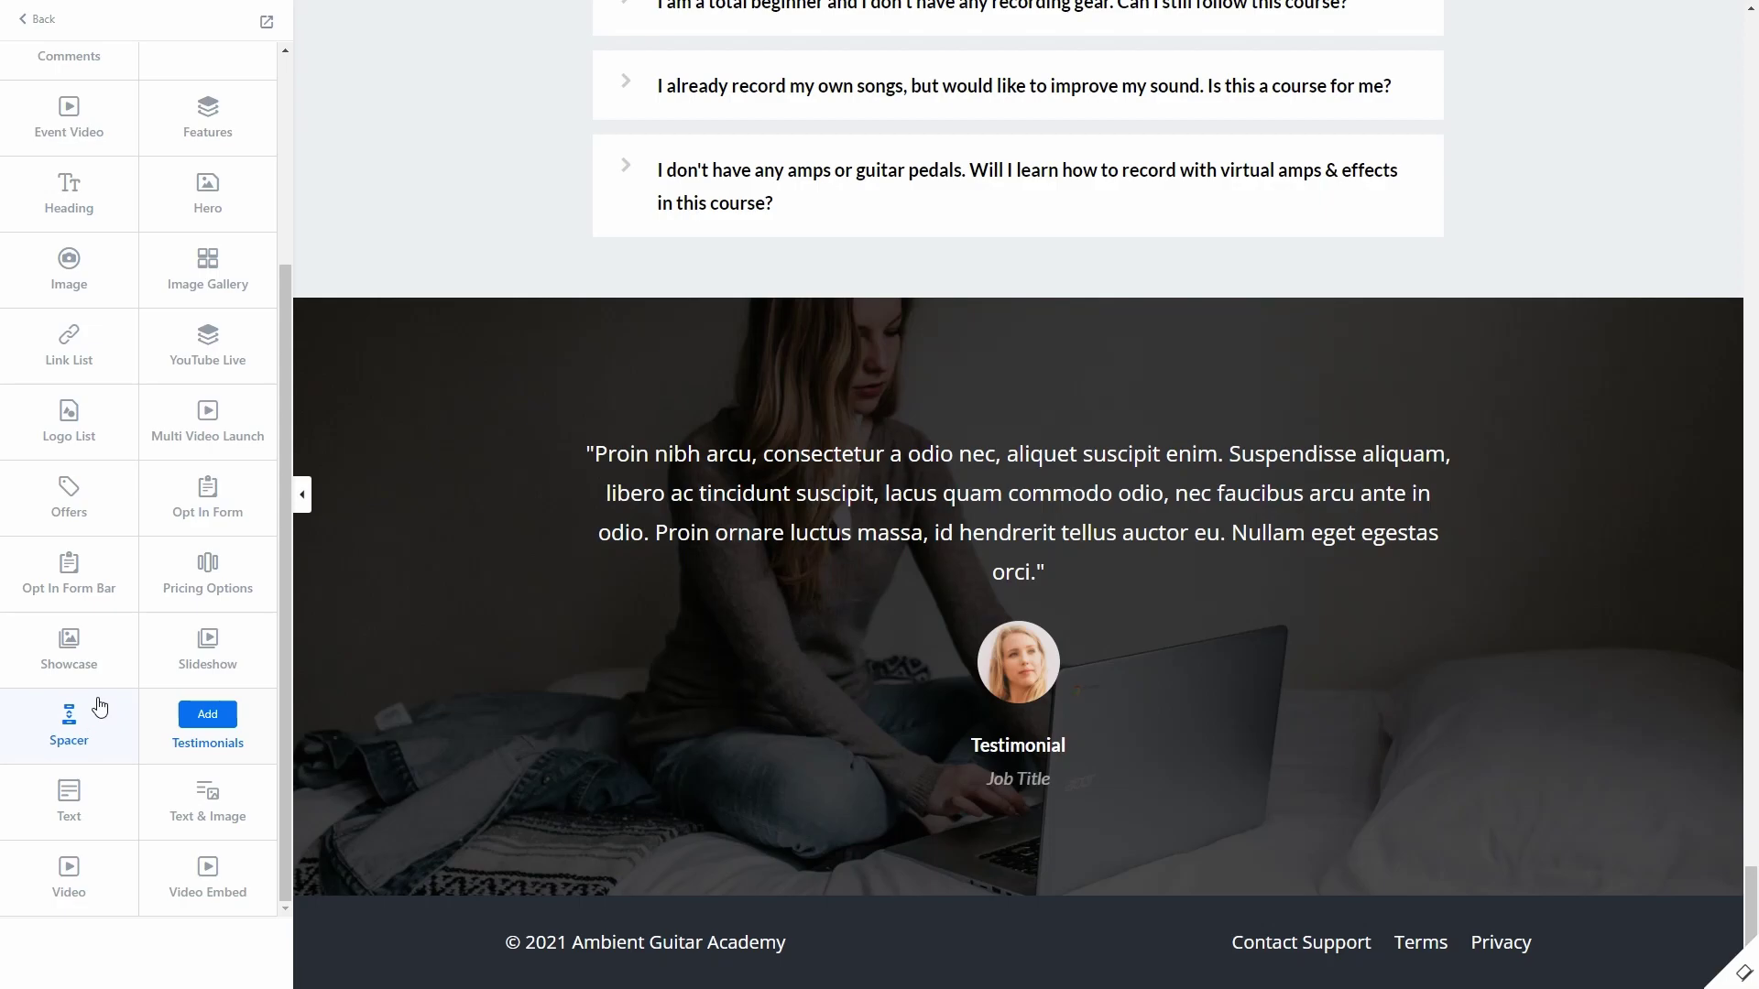
click(207, 789)
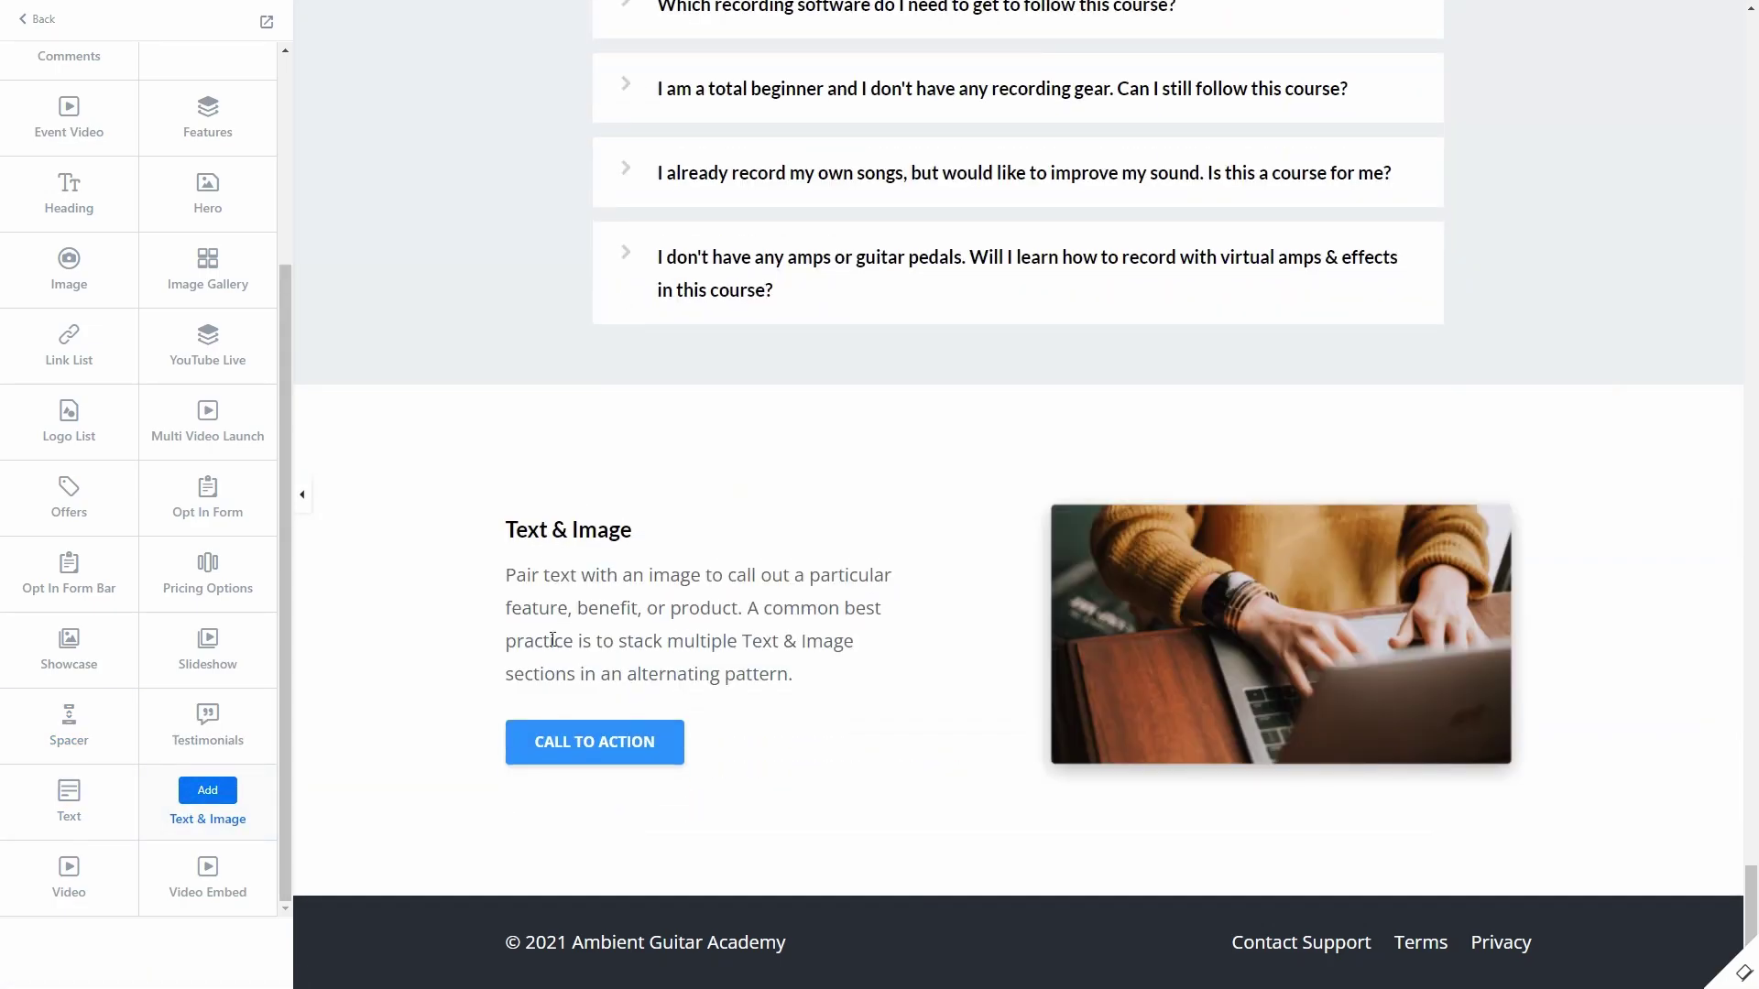
click(84, 879)
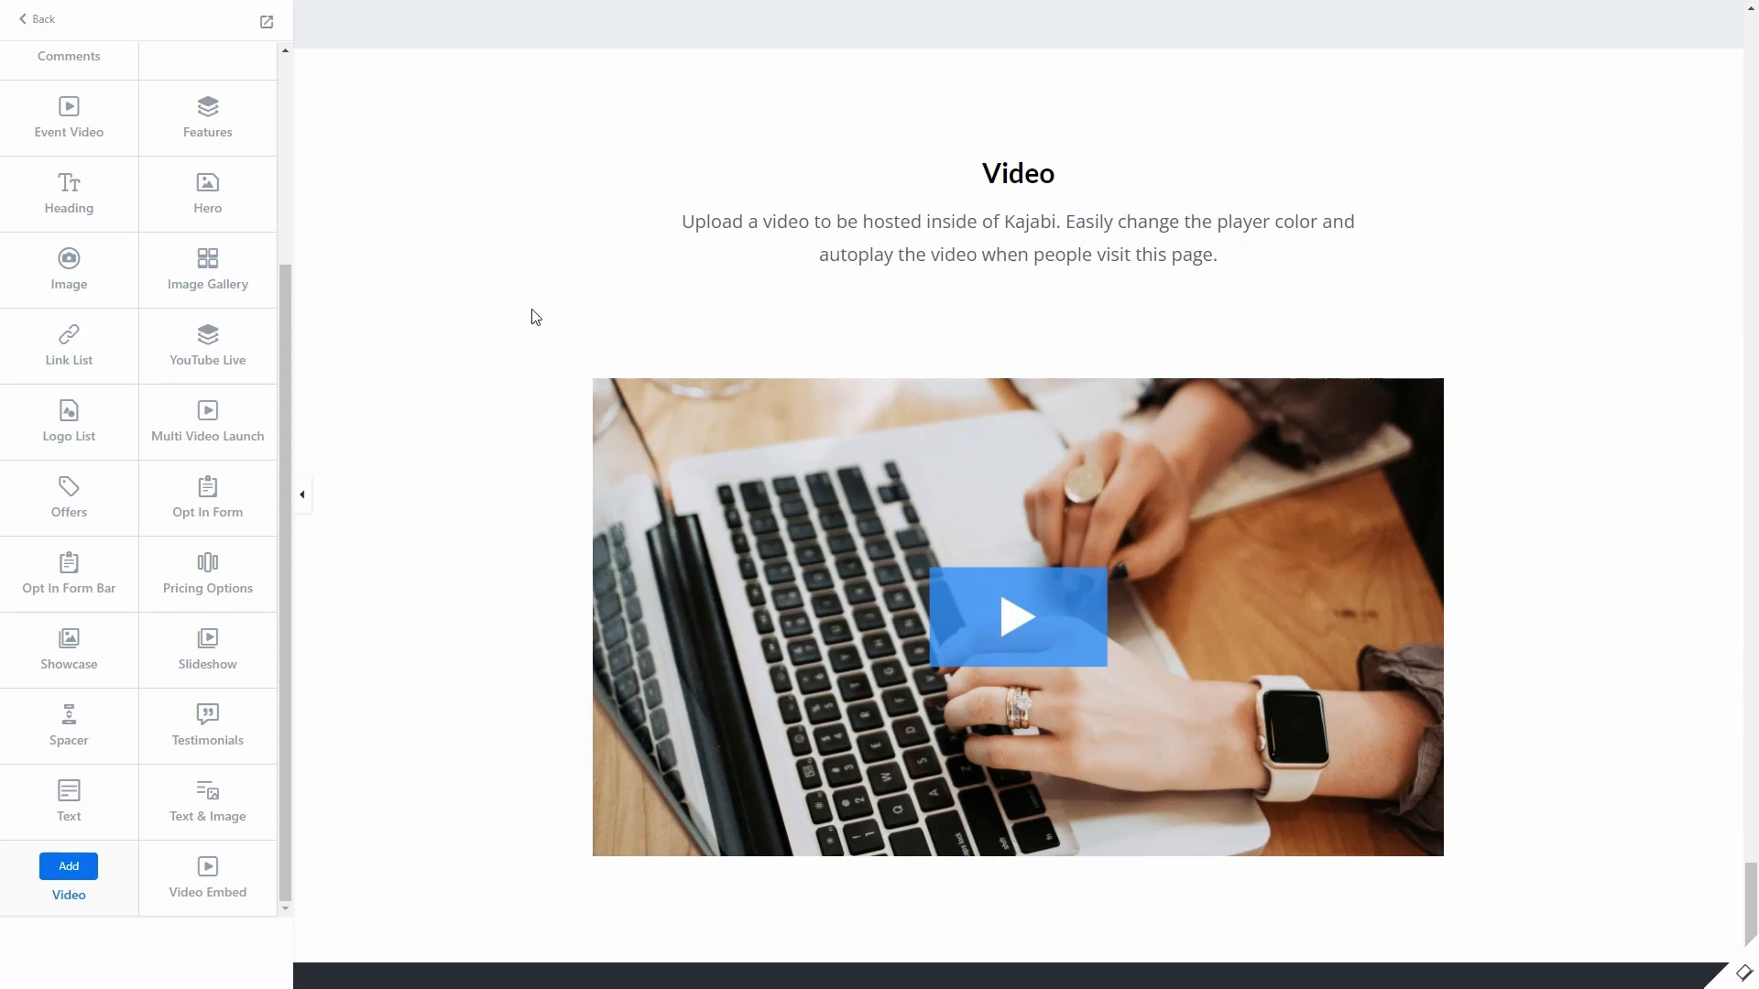
scroll(163, 568, up, 3)
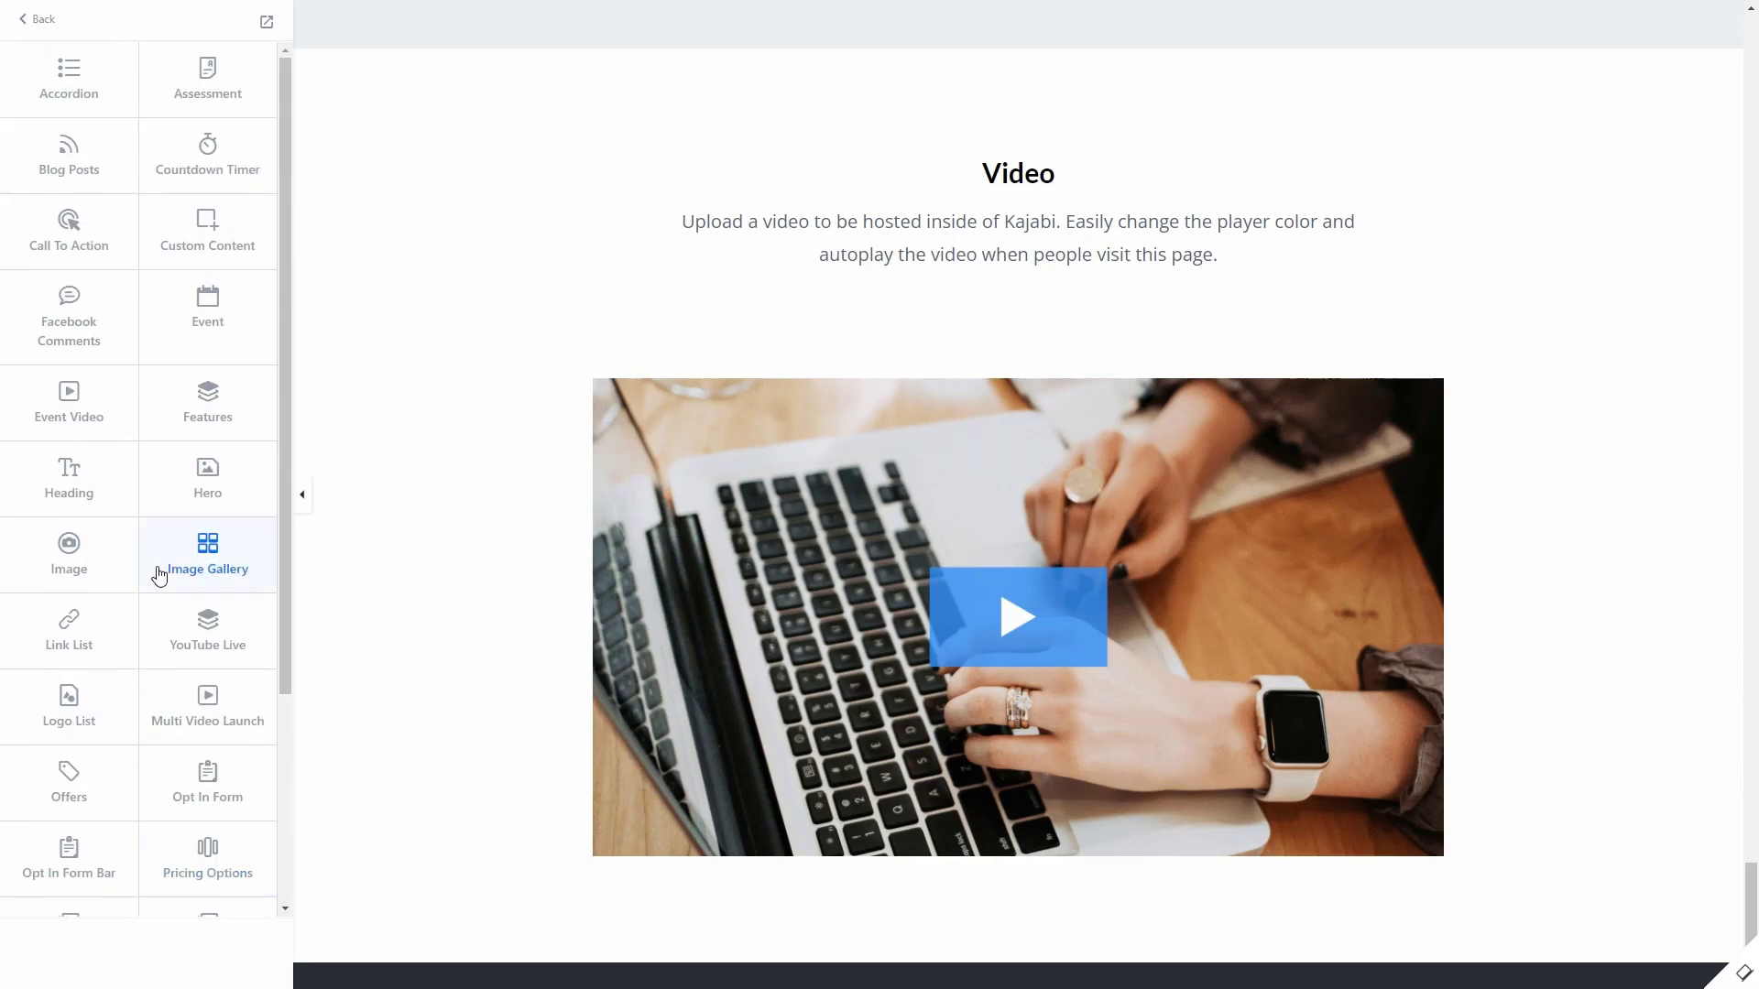
click(44, 22)
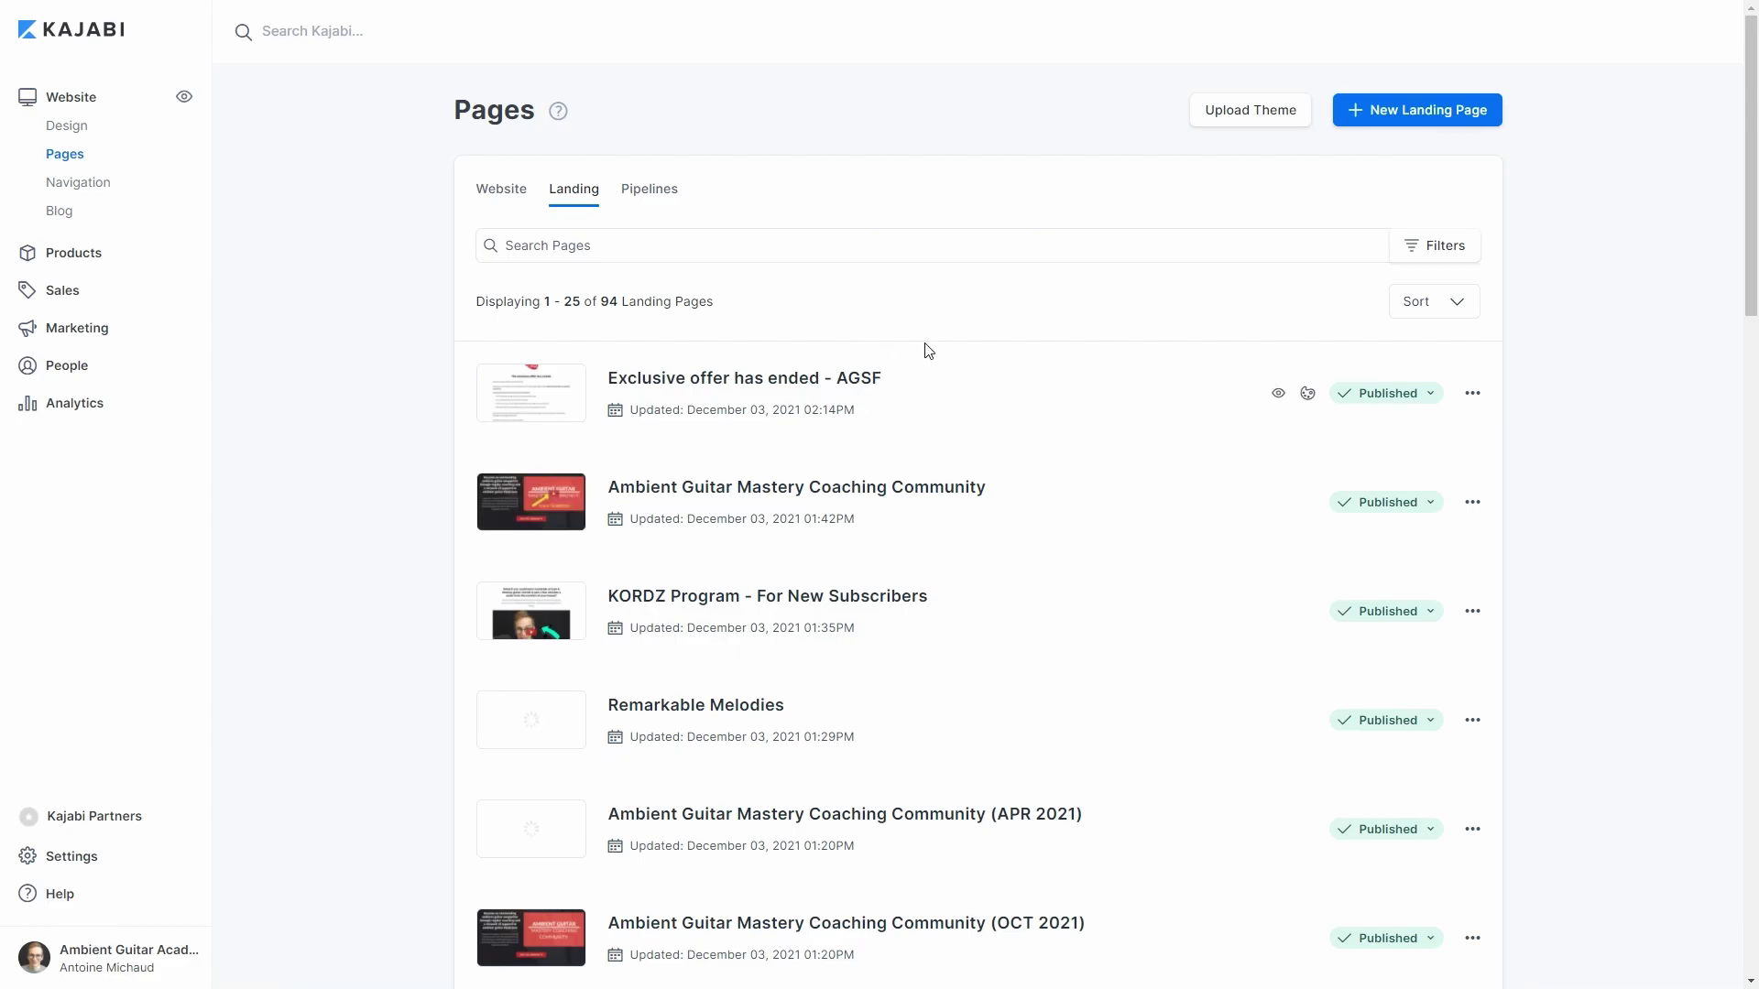
Step: Browse the first page of the landing pages list to its end and open page 2
scroll(926, 349, down, 10)
scroll(758, 361, up, 10)
drag(603, 302, 720, 309)
click(777, 293)
scroll(971, 376, down, 20)
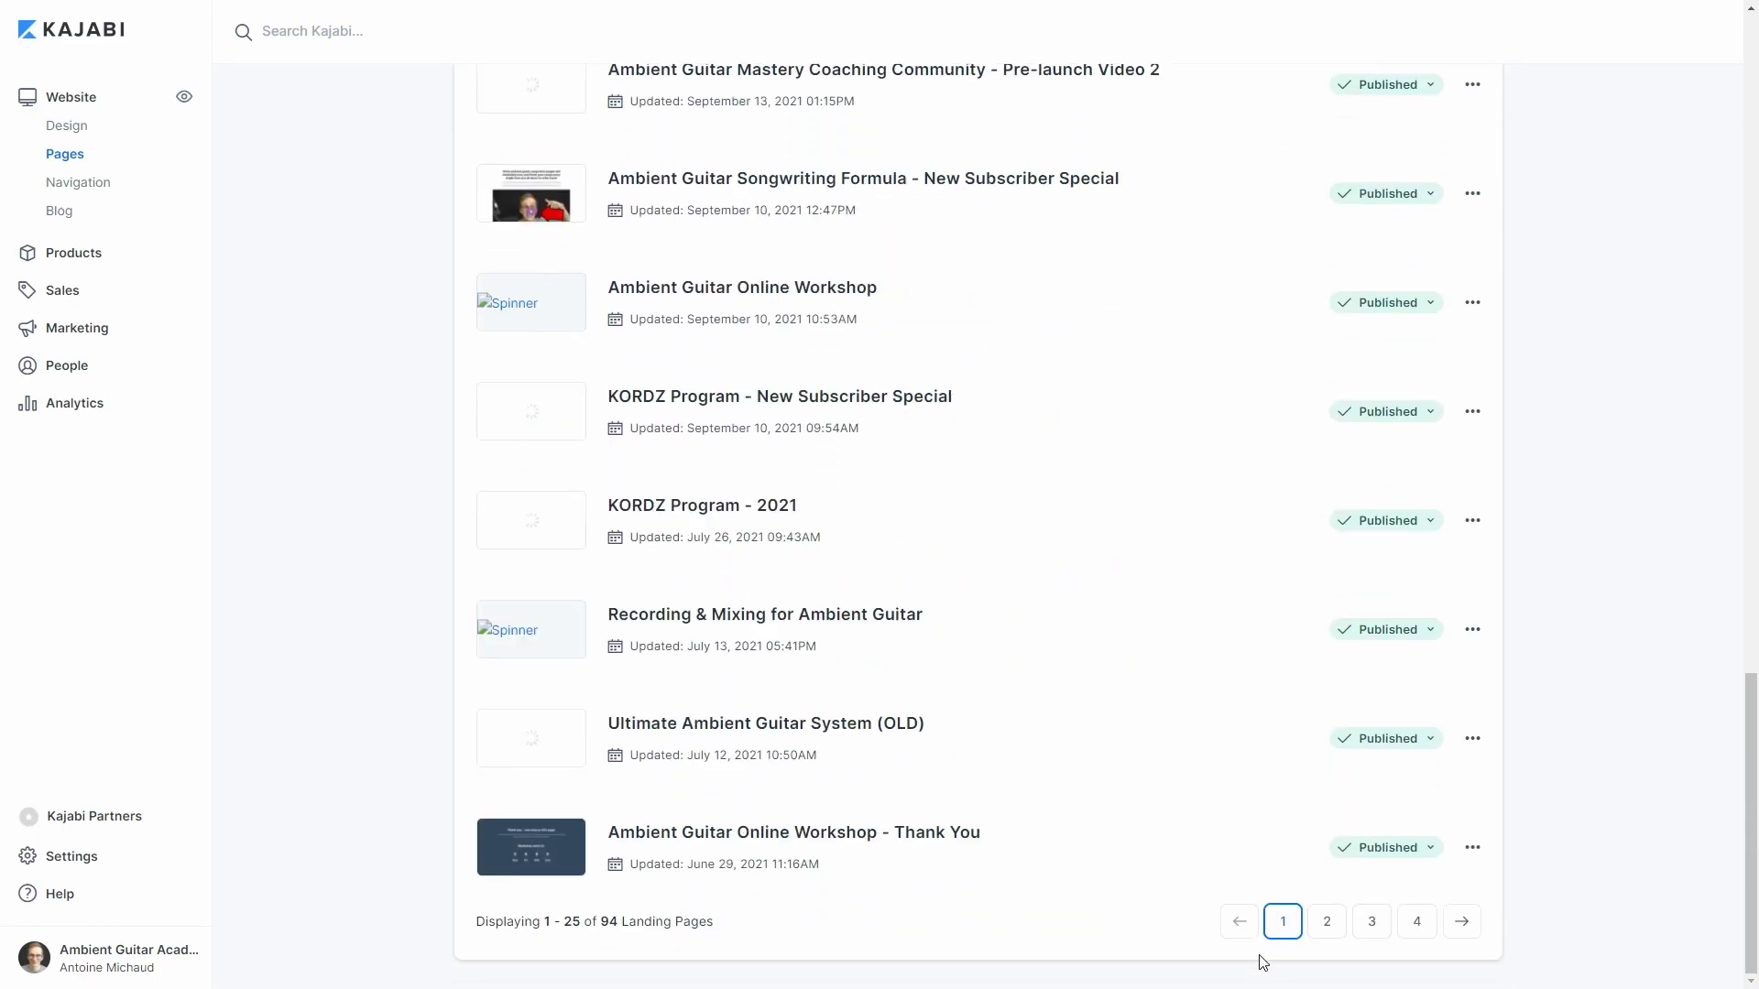
click(1327, 925)
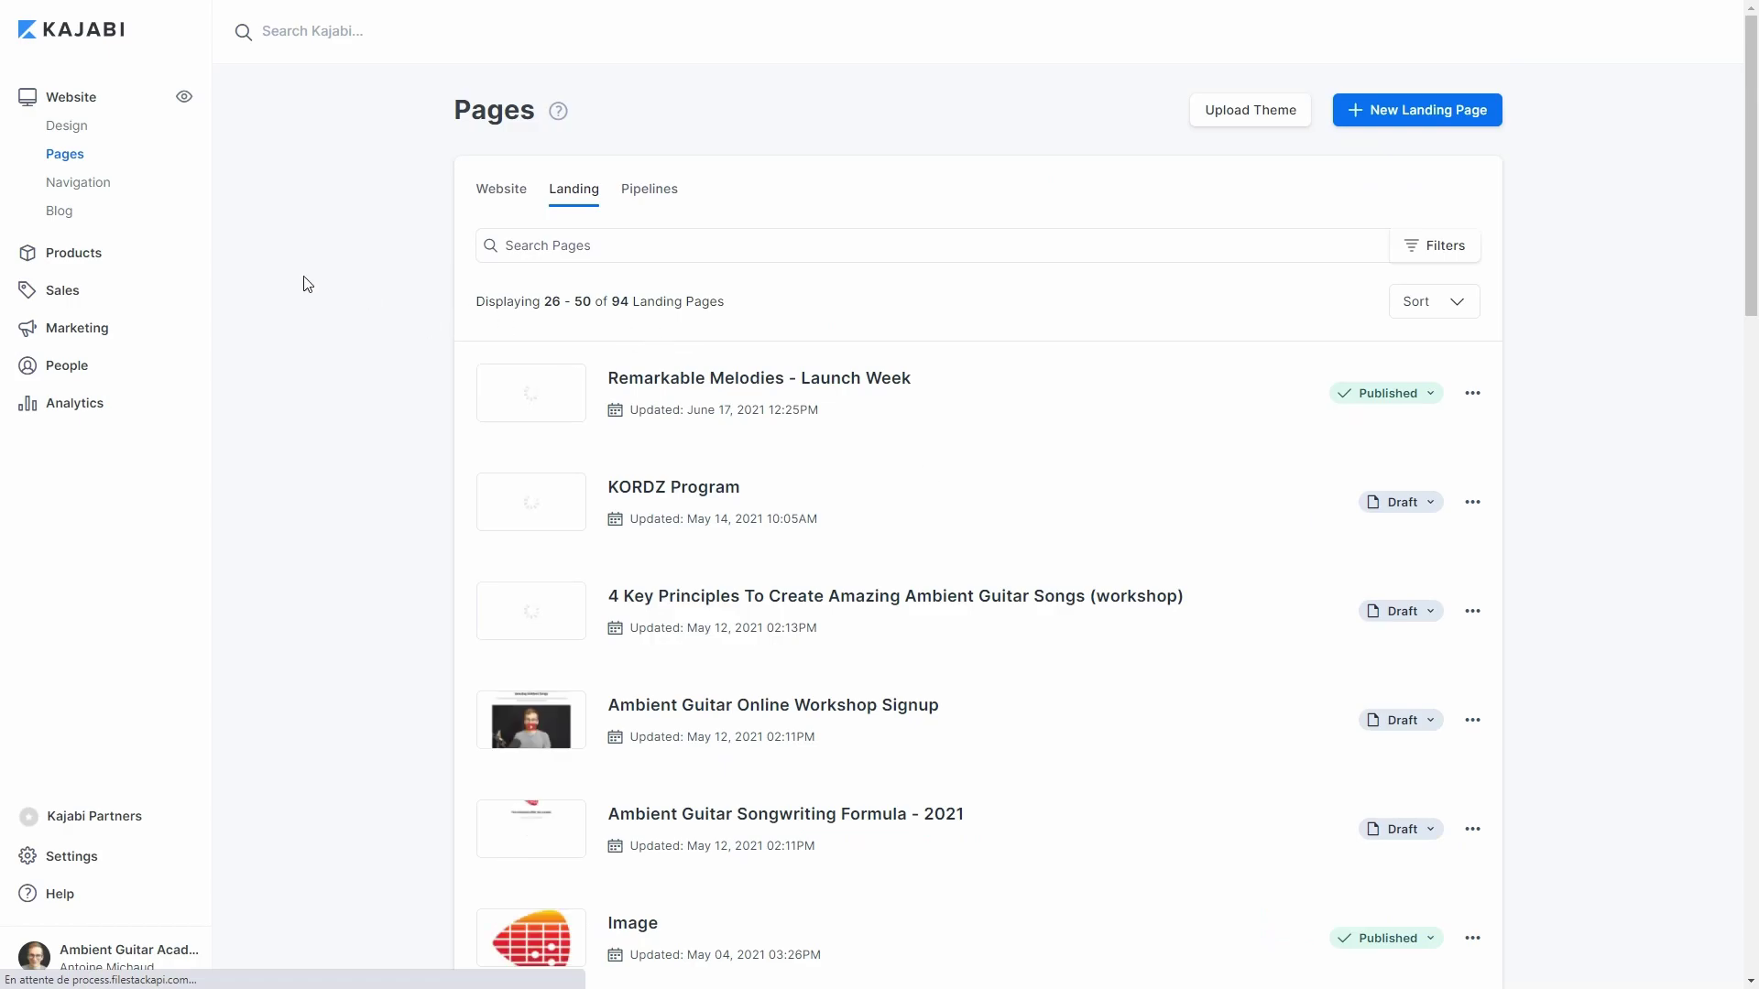
Step: Open the blog posts overview and start a new blog post to view its form
click(57, 212)
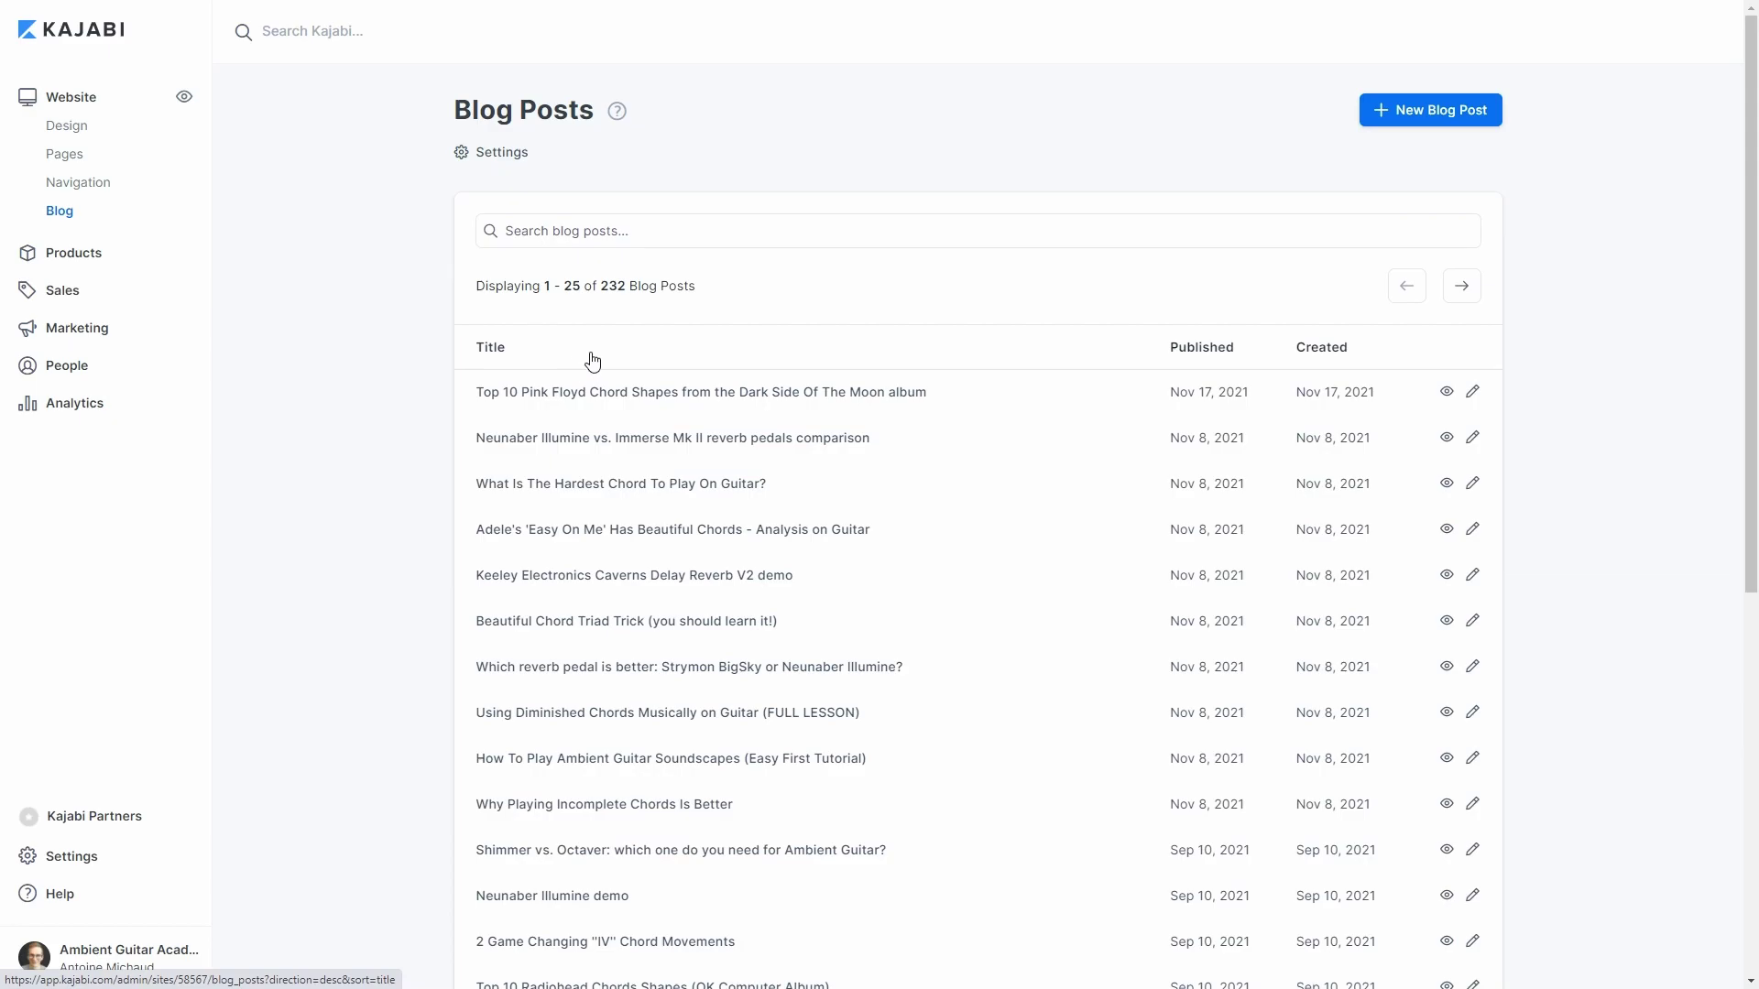
click(1430, 110)
scroll(670, 624, down, 2)
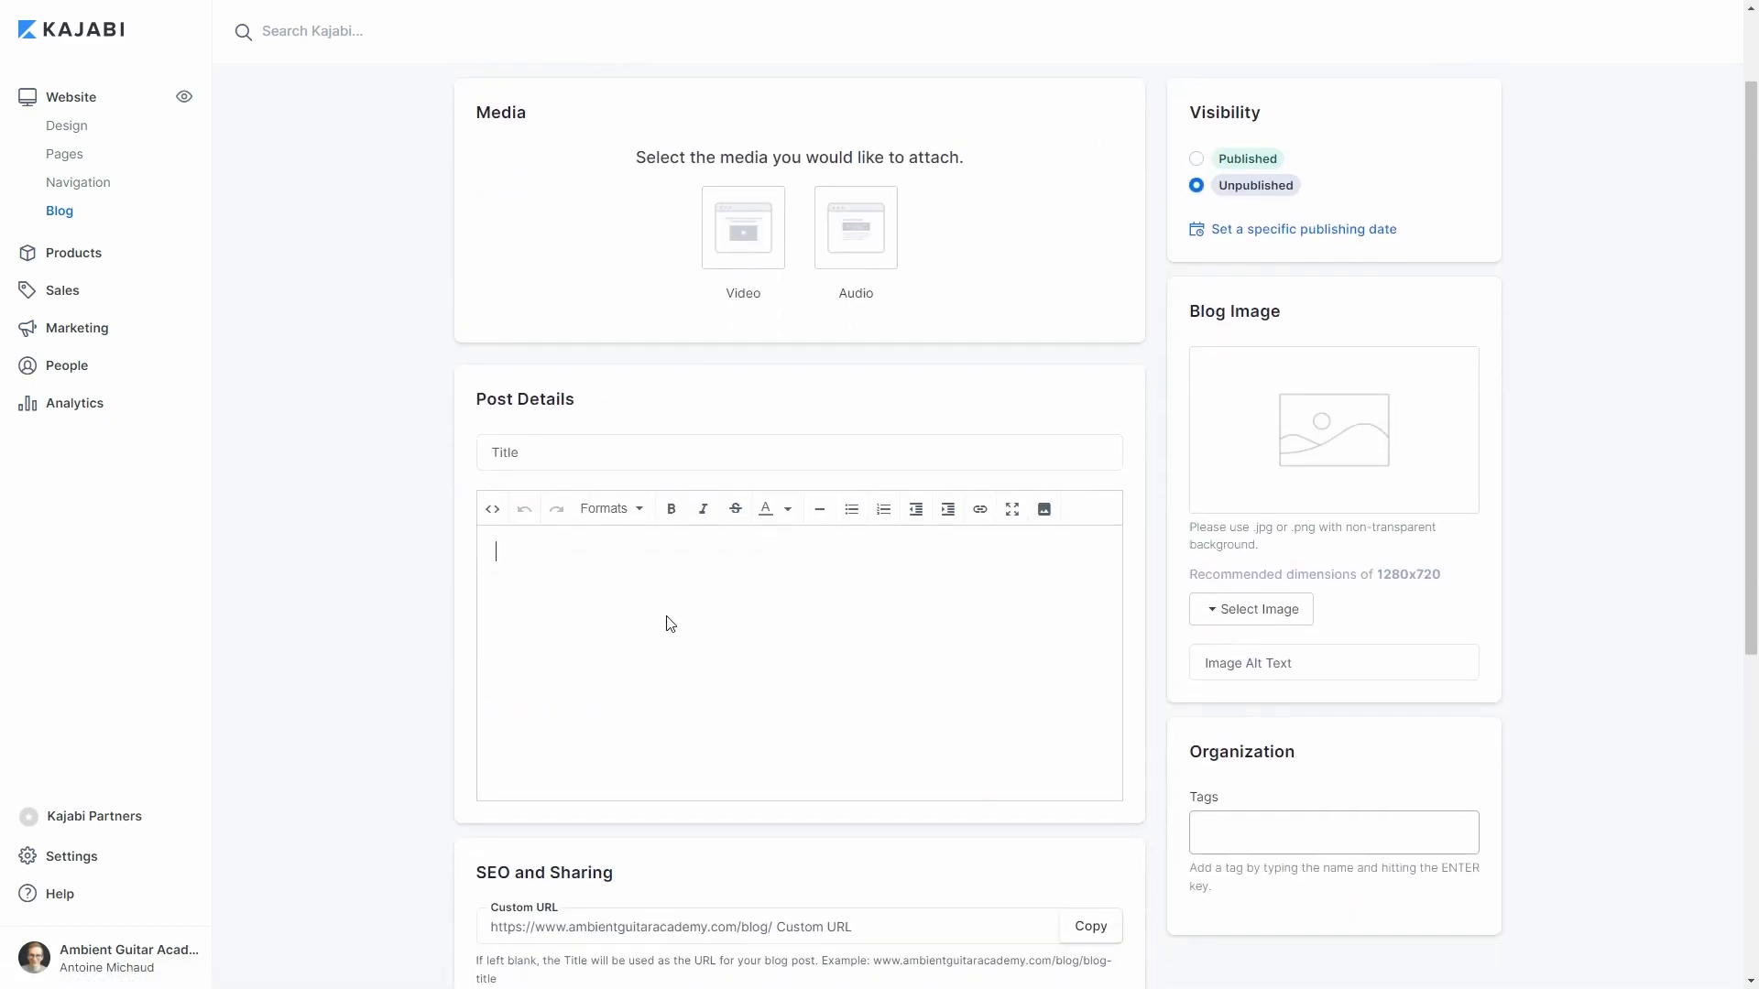
Step: Try out the post's content editor by writing and clearing "Écrire ton blog post.", and view its source code window
text(Écrire ton blog post.)
drag(670, 557, 424, 553)
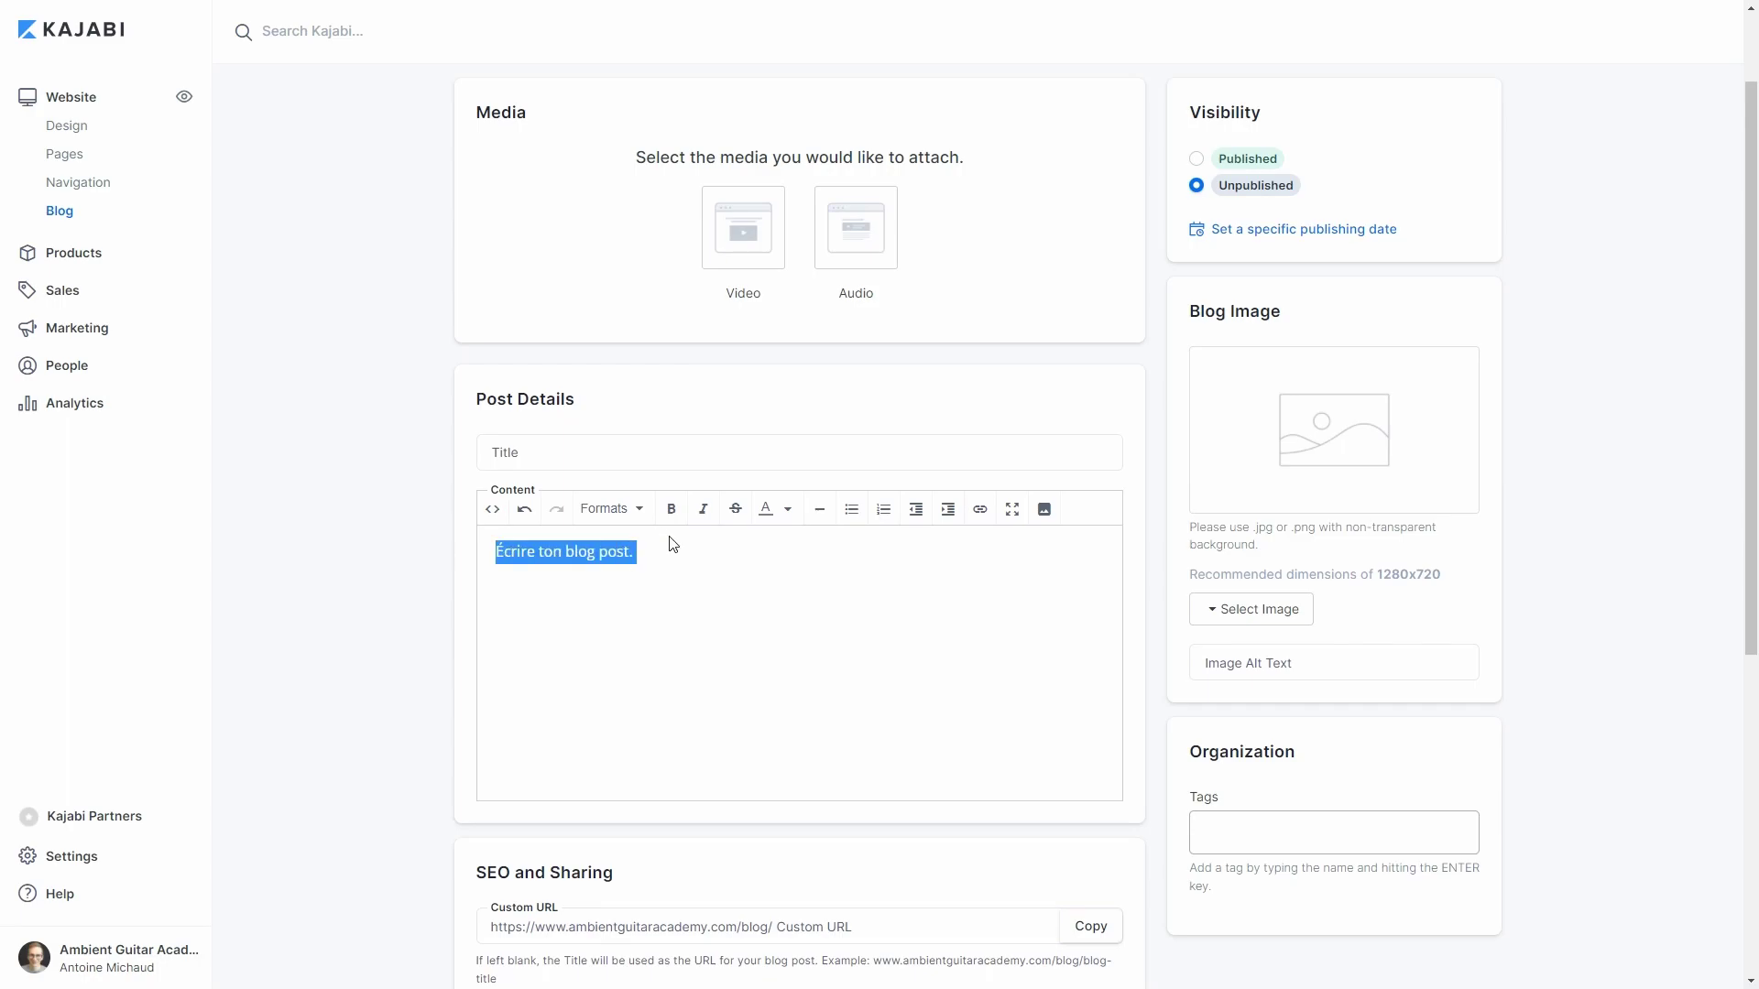
key(BackSpace)
click(483, 511)
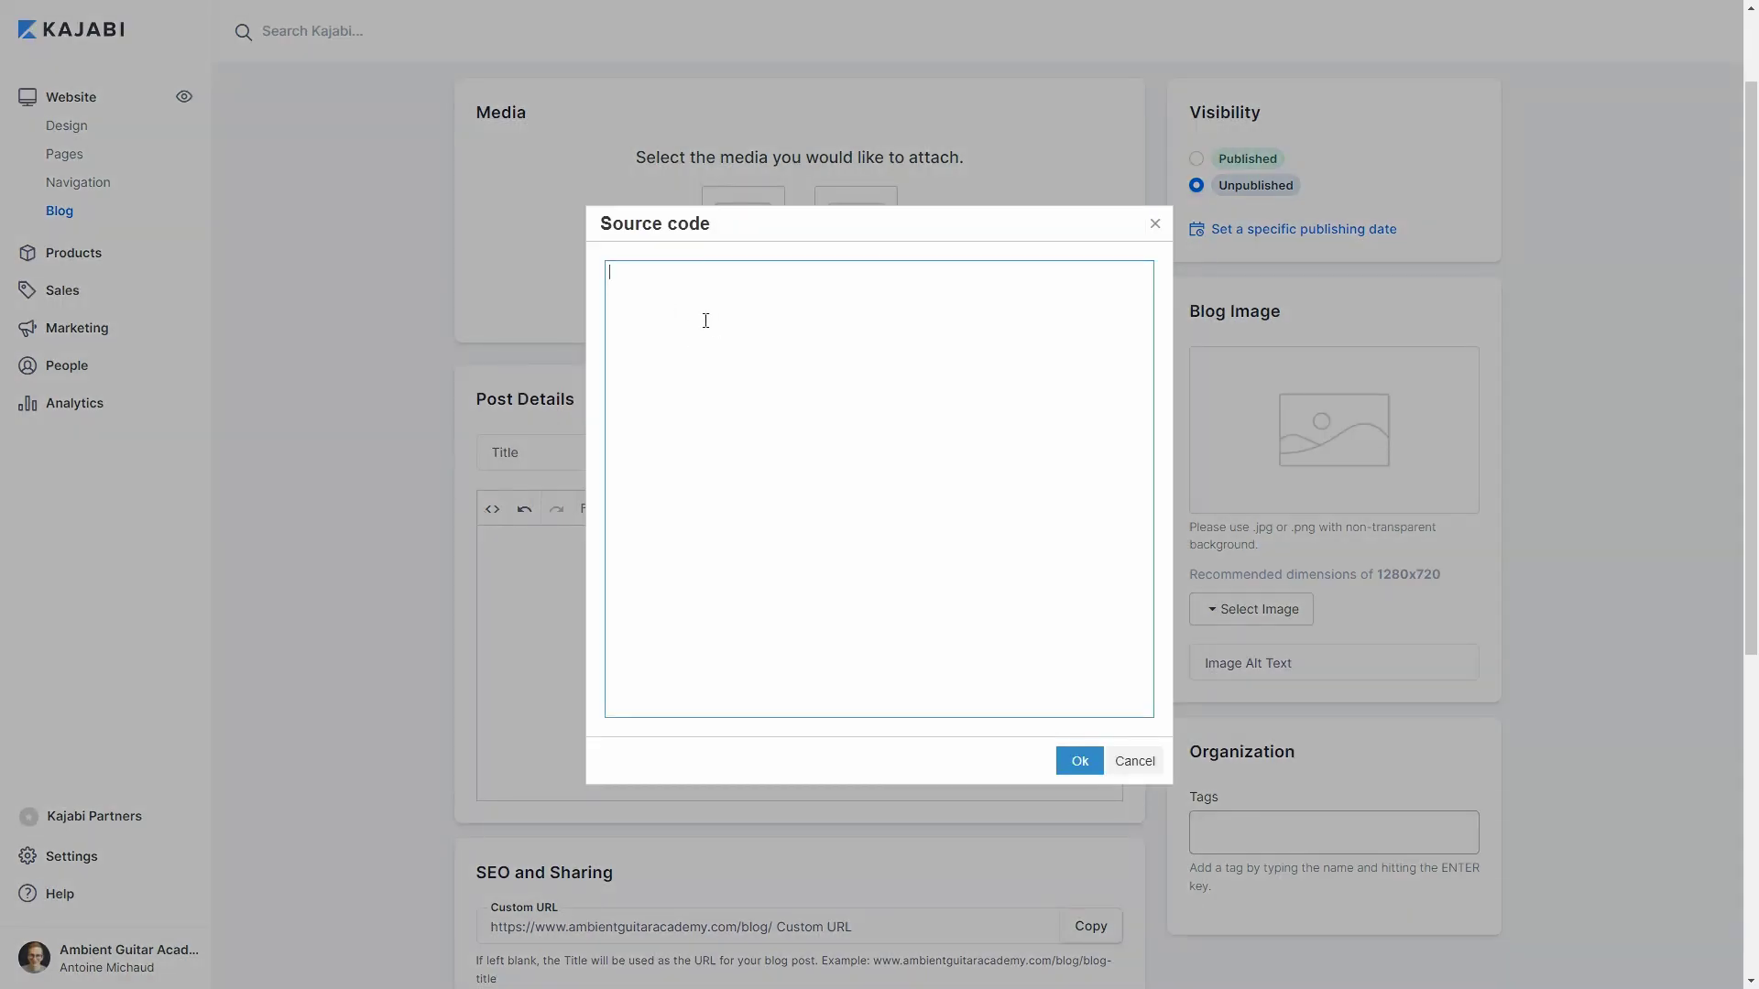
click(1077, 760)
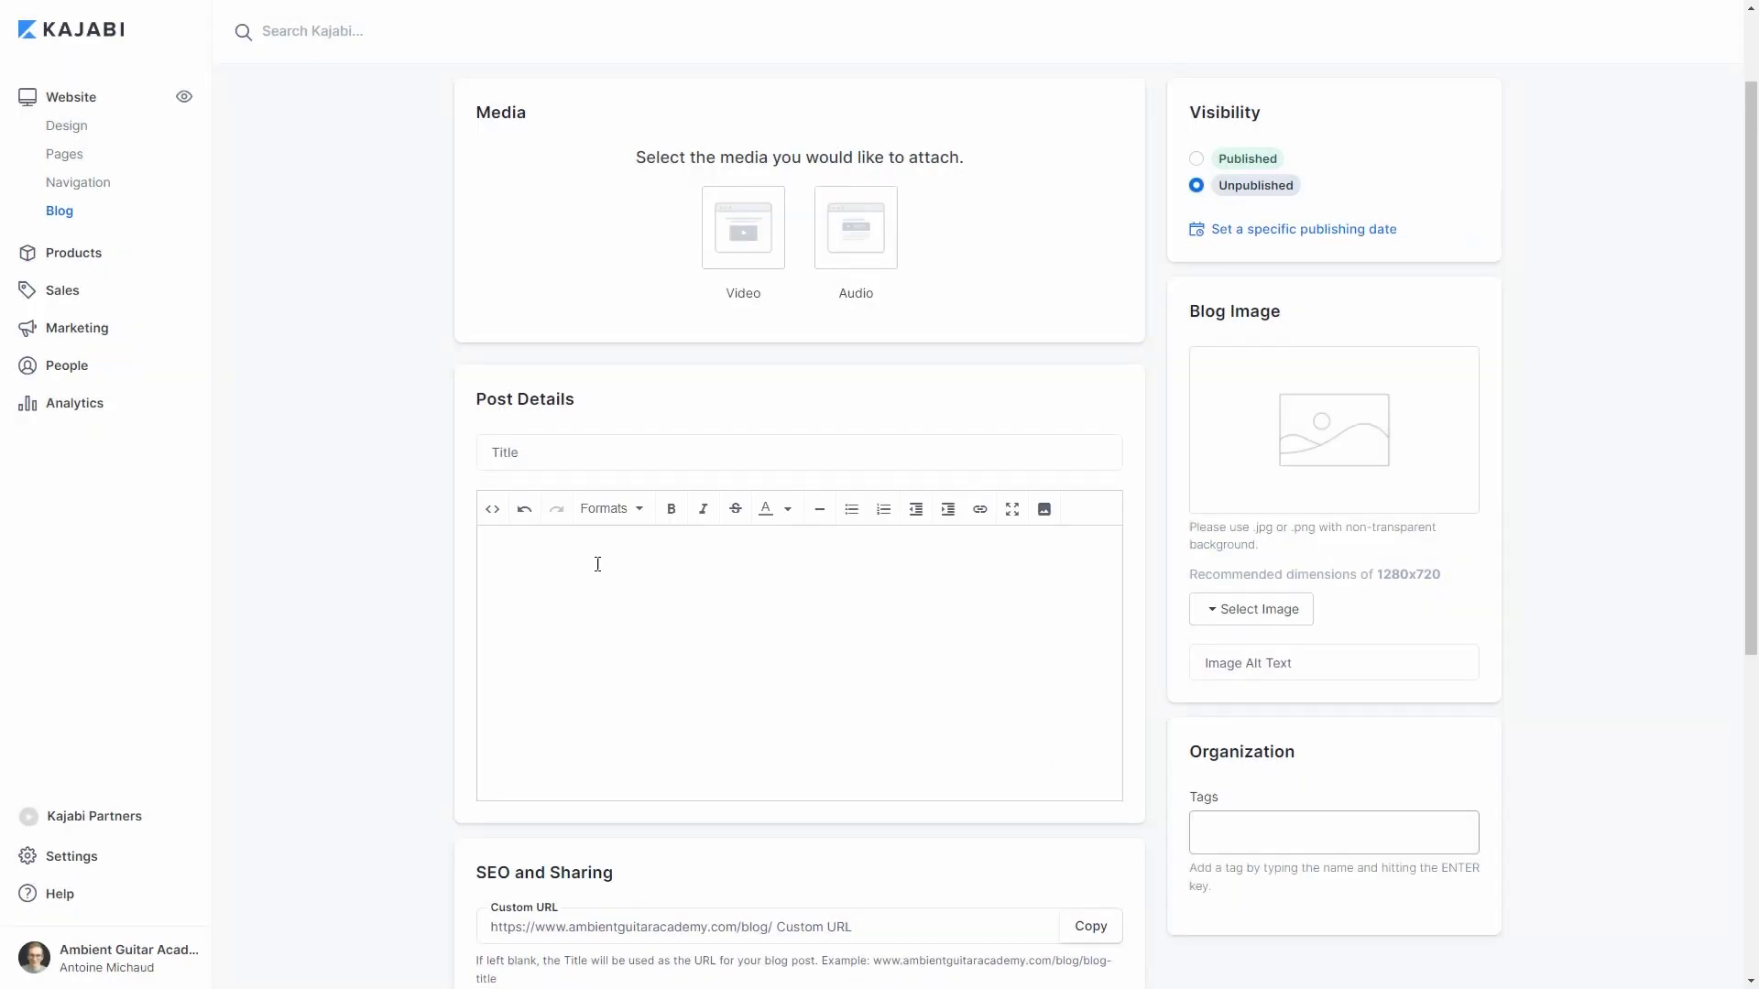
Step: Examine the new blog post's visibility options and its SEO and sharing fields for page title and description
scroll(675, 552, down, 4)
scroll(553, 503, up, 5)
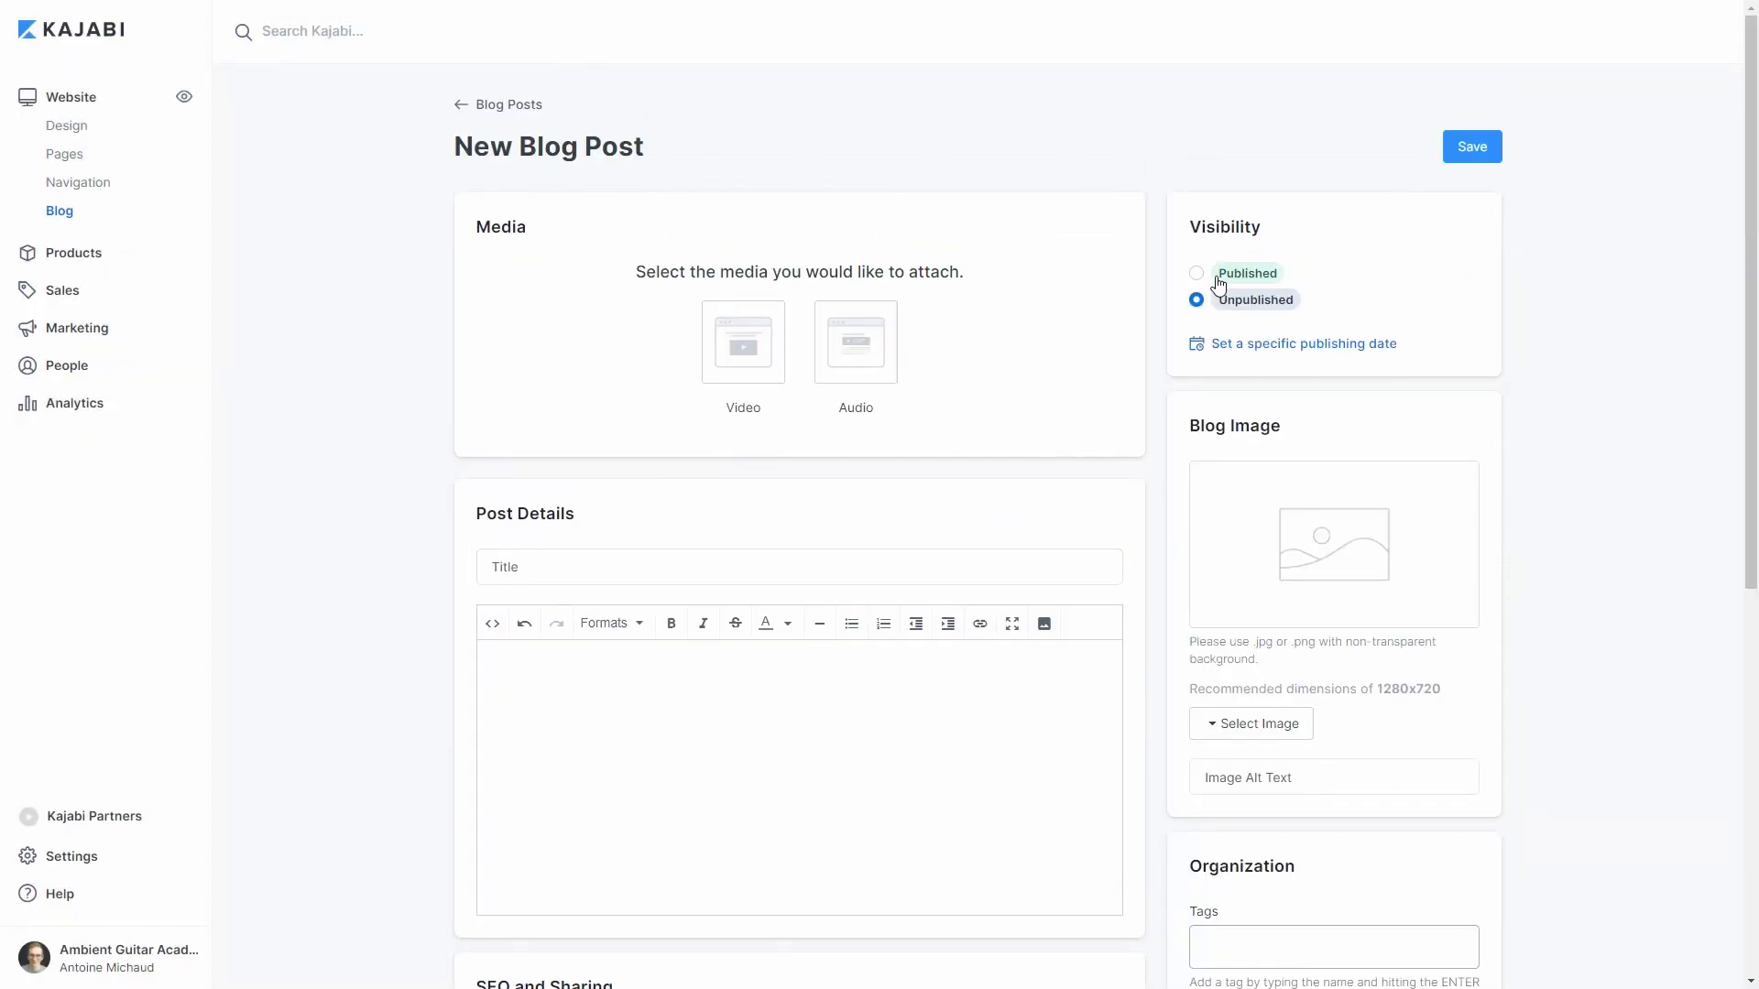
scroll(781, 545, down, 7)
click(500, 480)
click(486, 601)
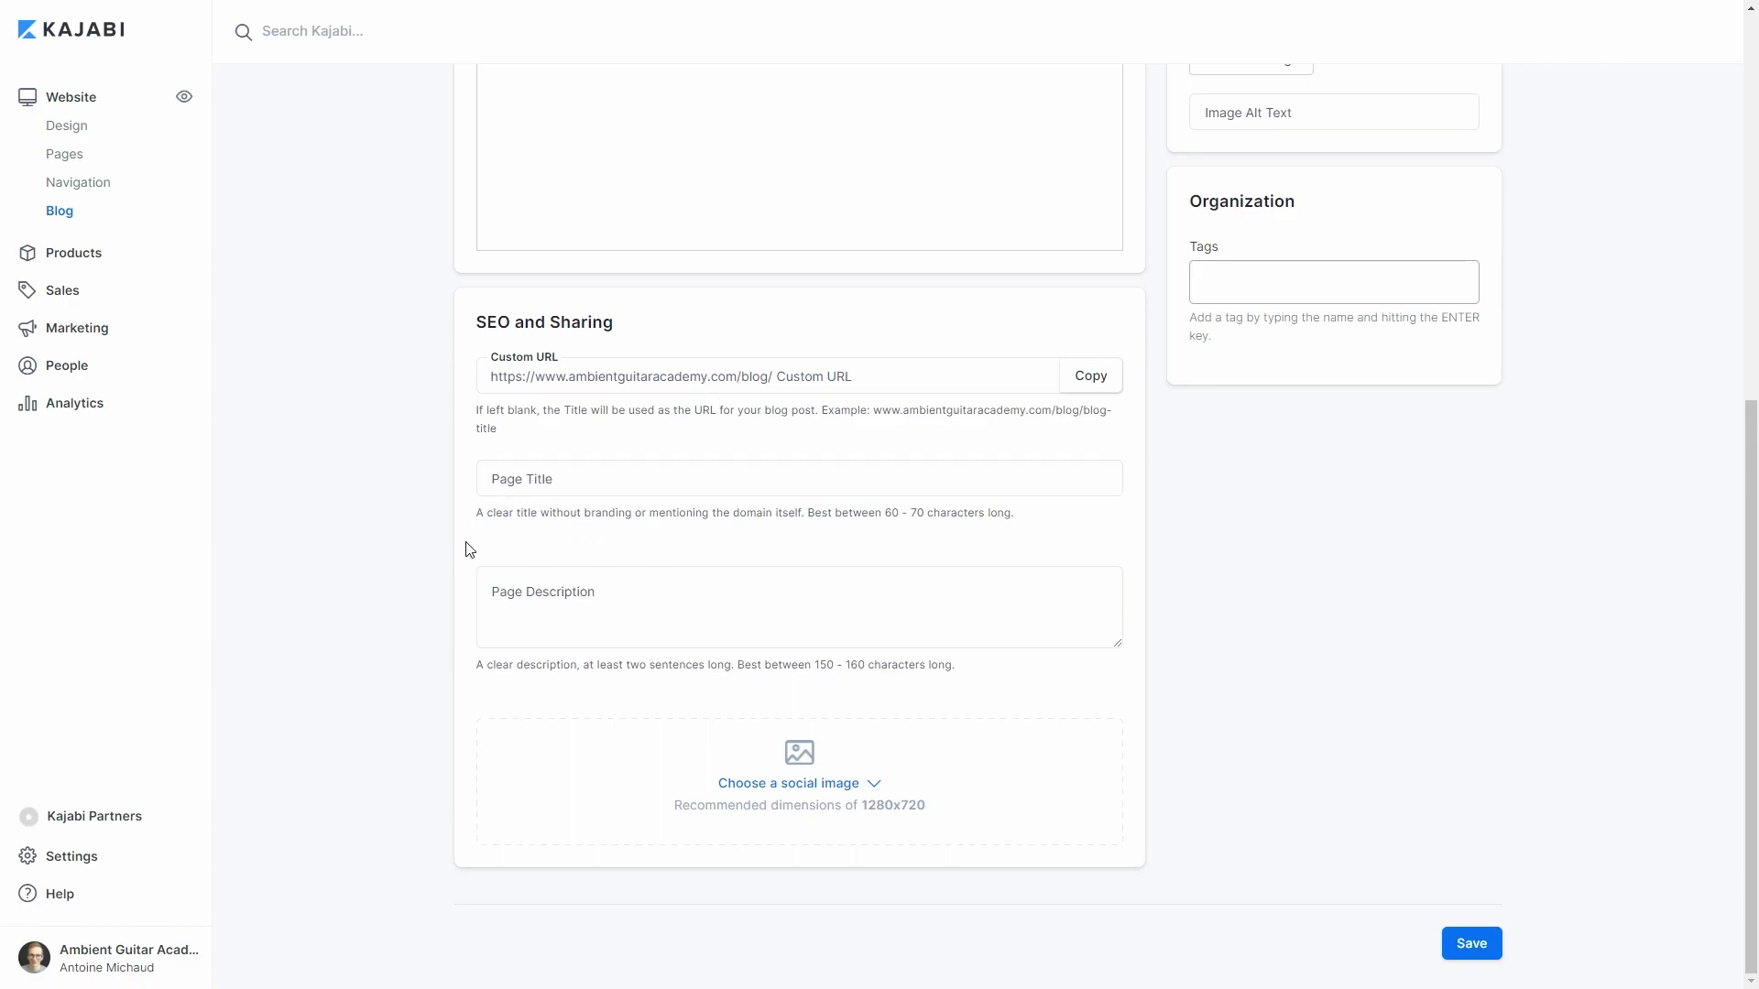
scroll(458, 549, up, 7)
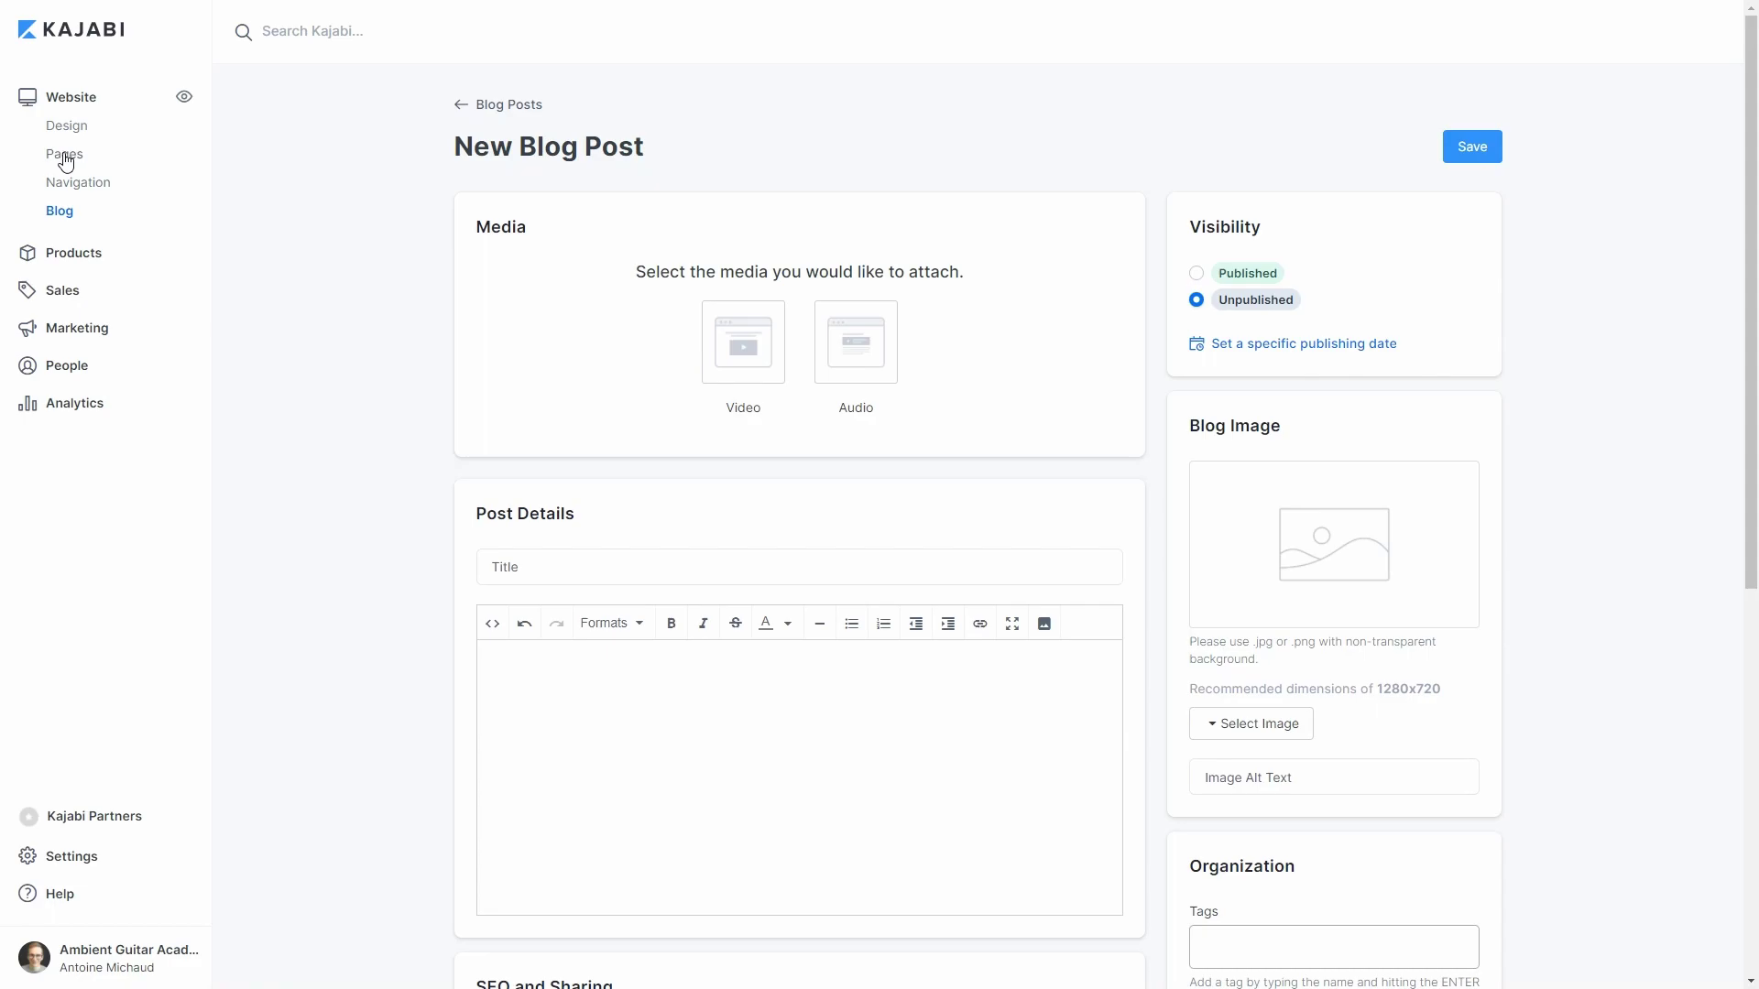
Step: Open the site's products and look through the whole list of courses
click(53, 261)
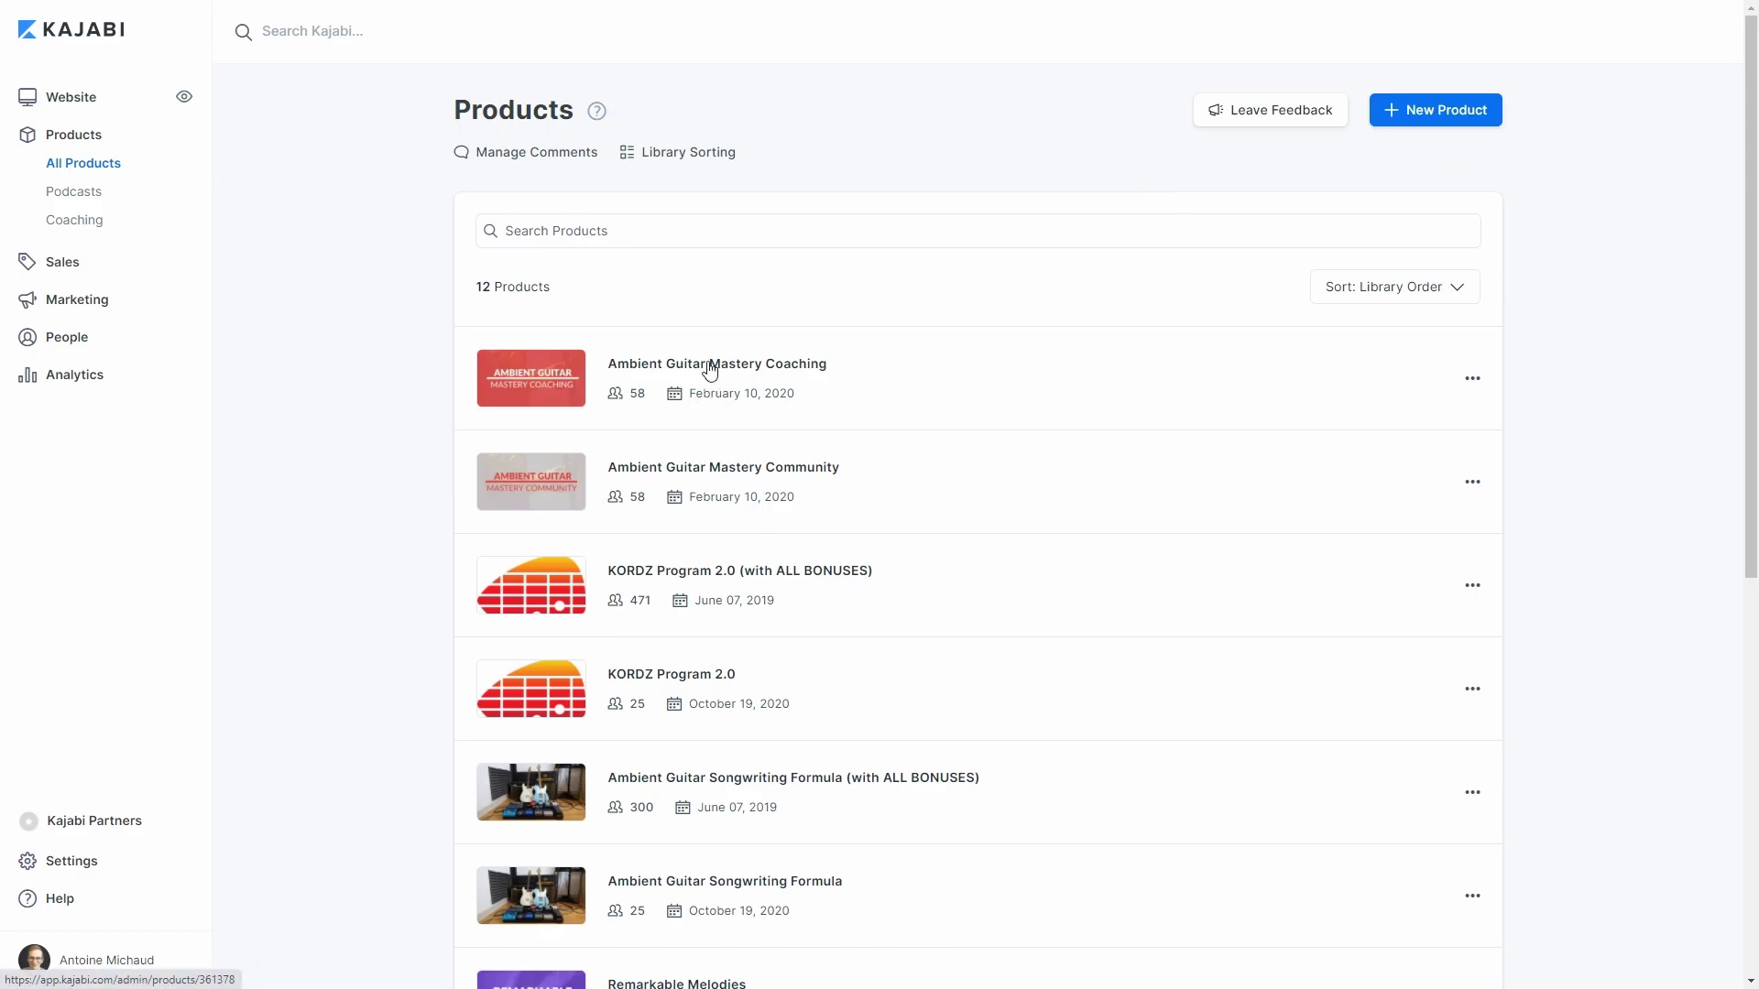
scroll(703, 287, down, 8)
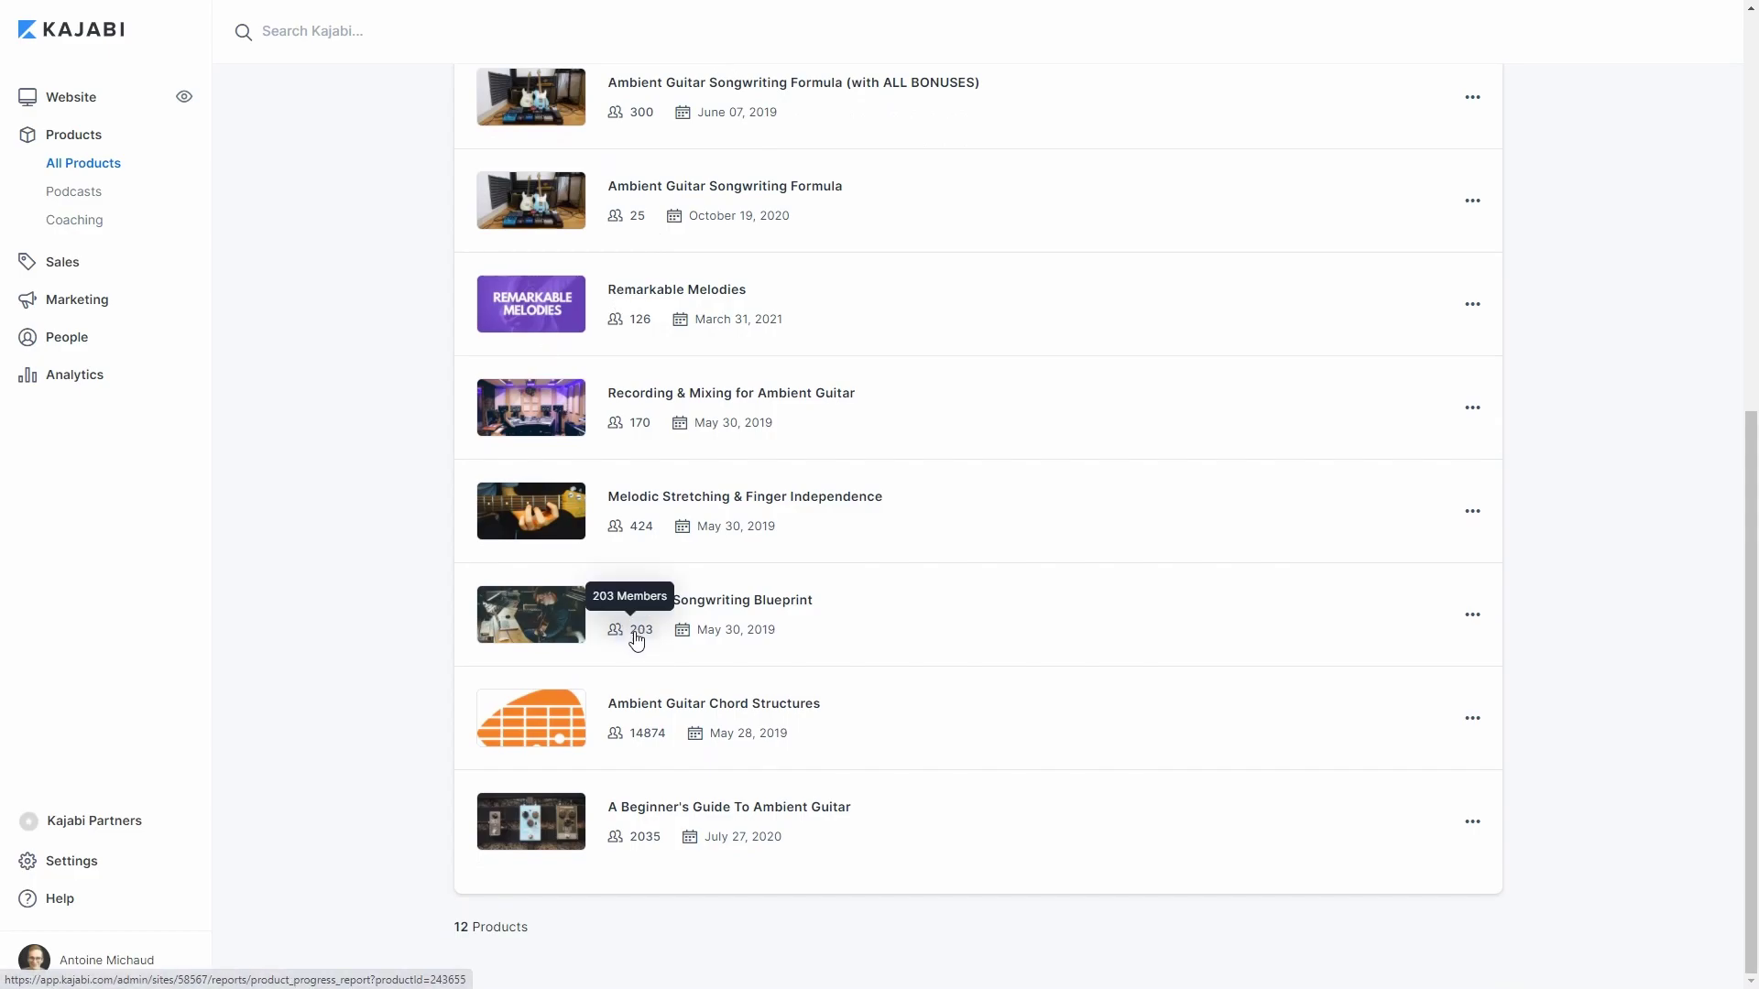
scroll(587, 714, up, 5)
scroll(611, 737, up, 3)
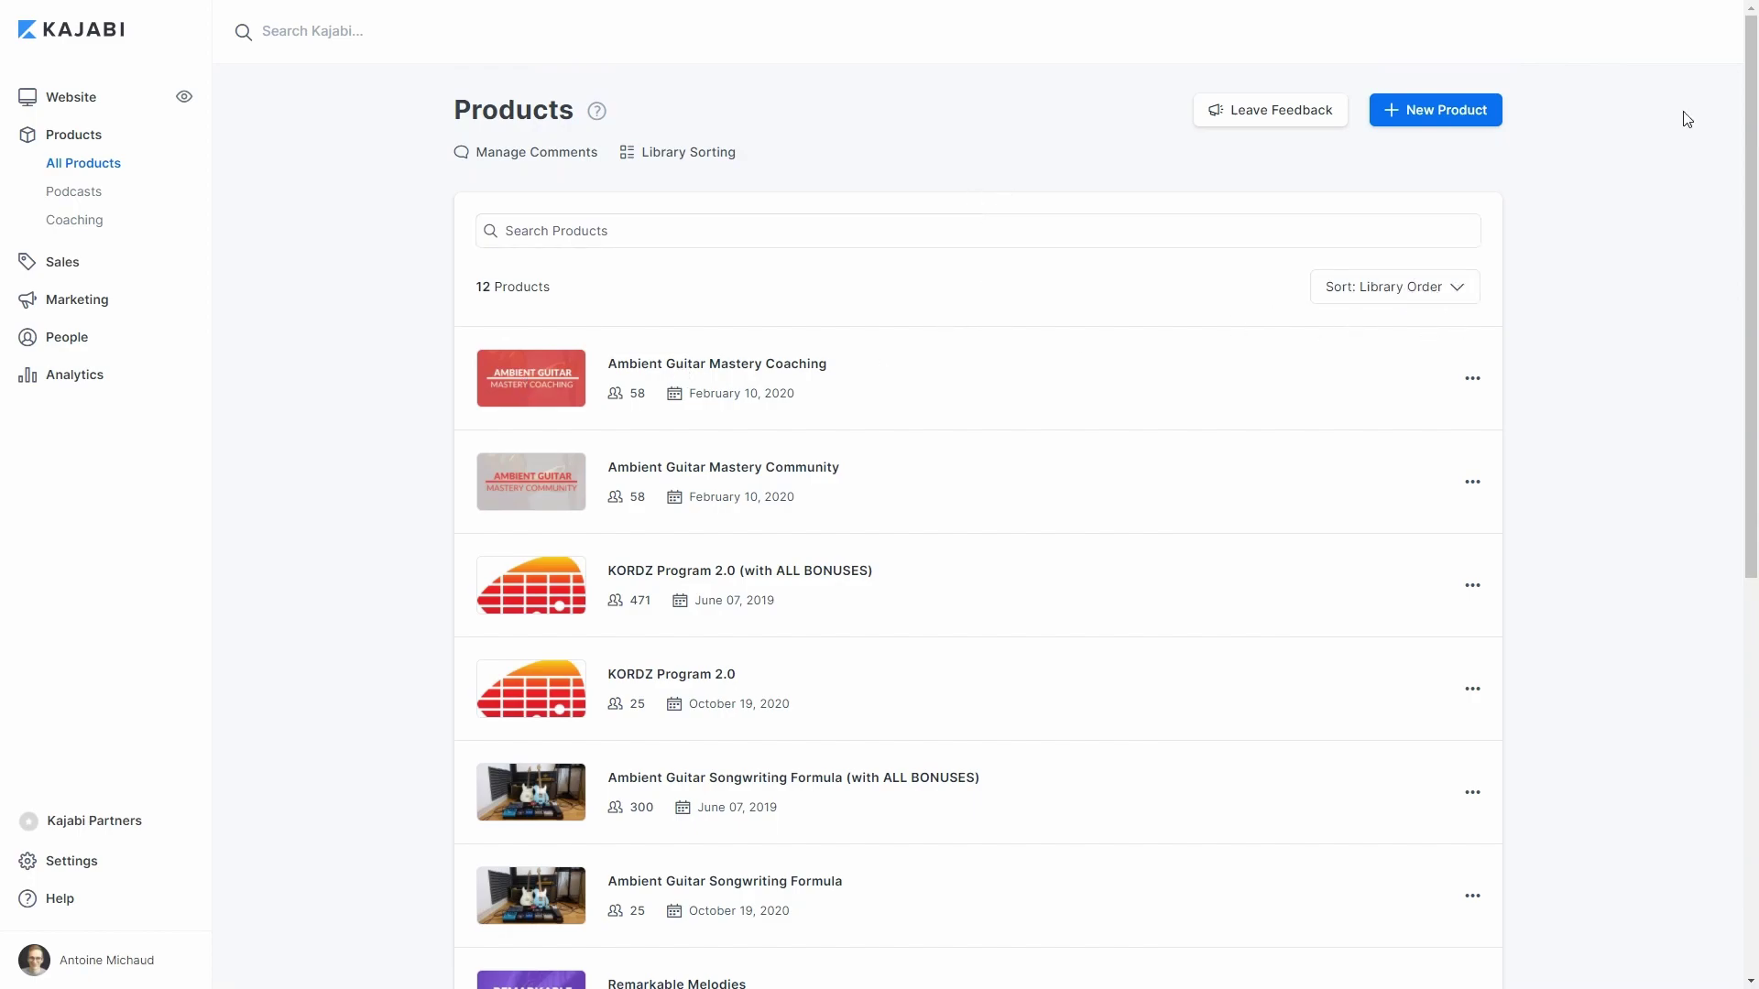
Step: Create a new product from the Mini Course blueprint, keeping the title Mini Course and an empty description
click(1435, 111)
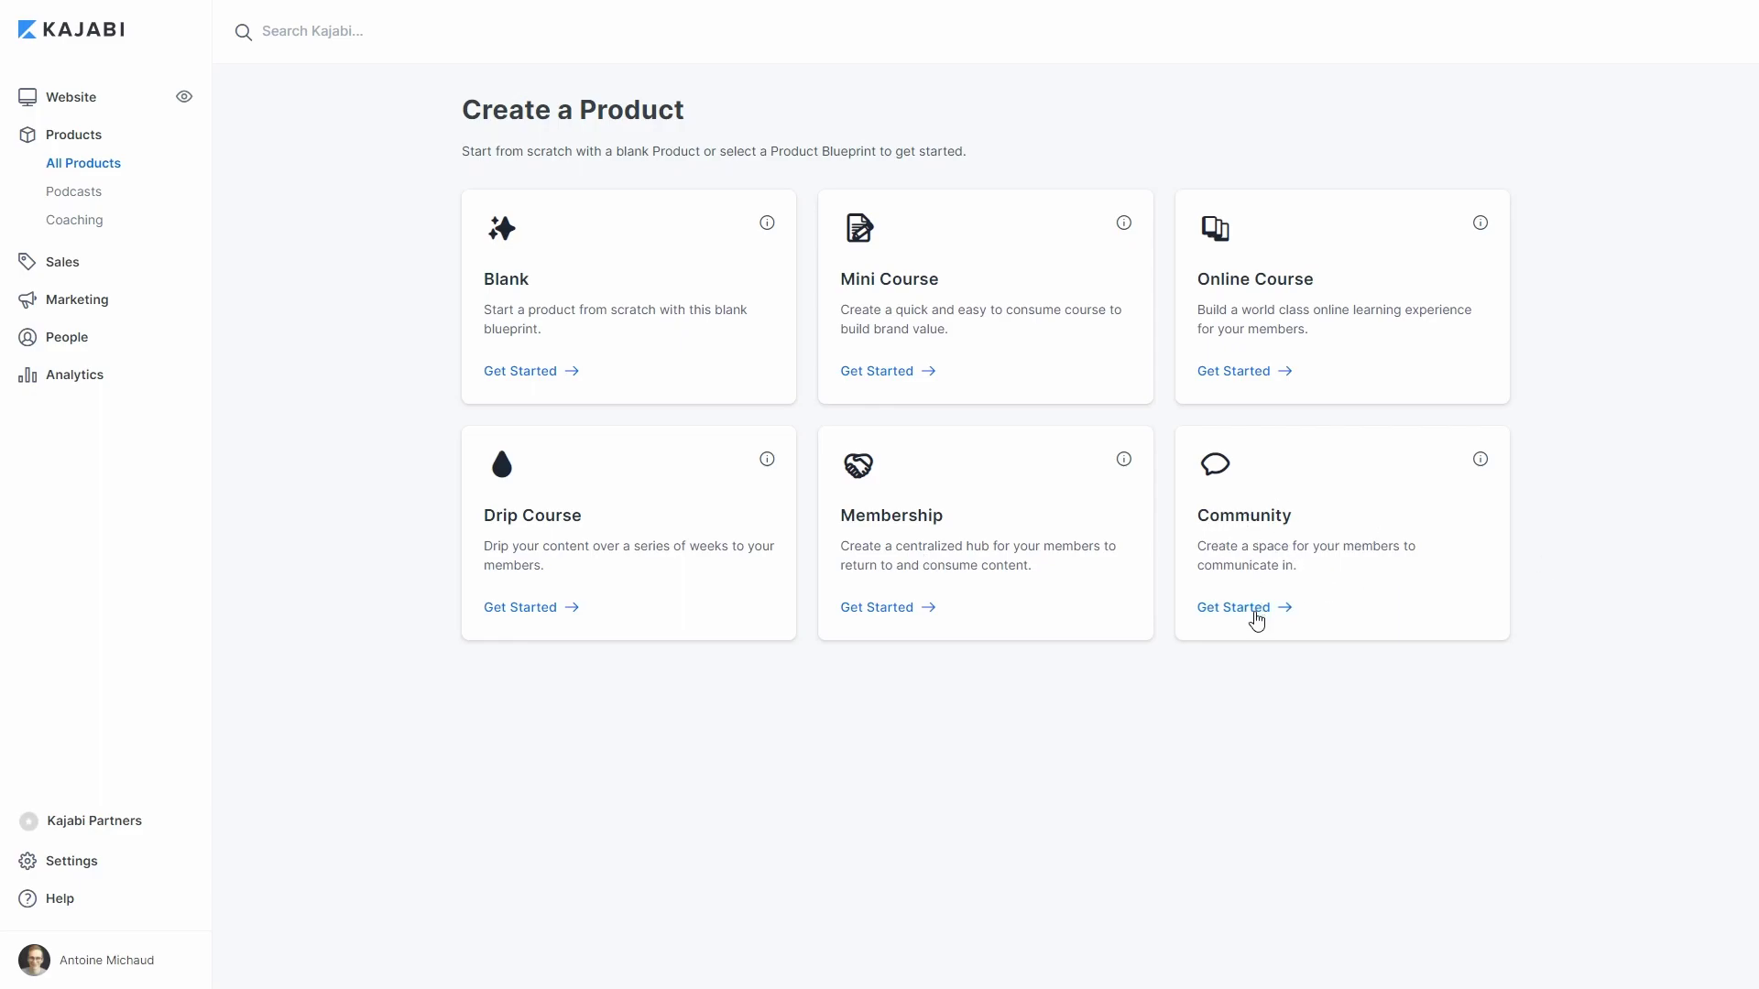
click(867, 376)
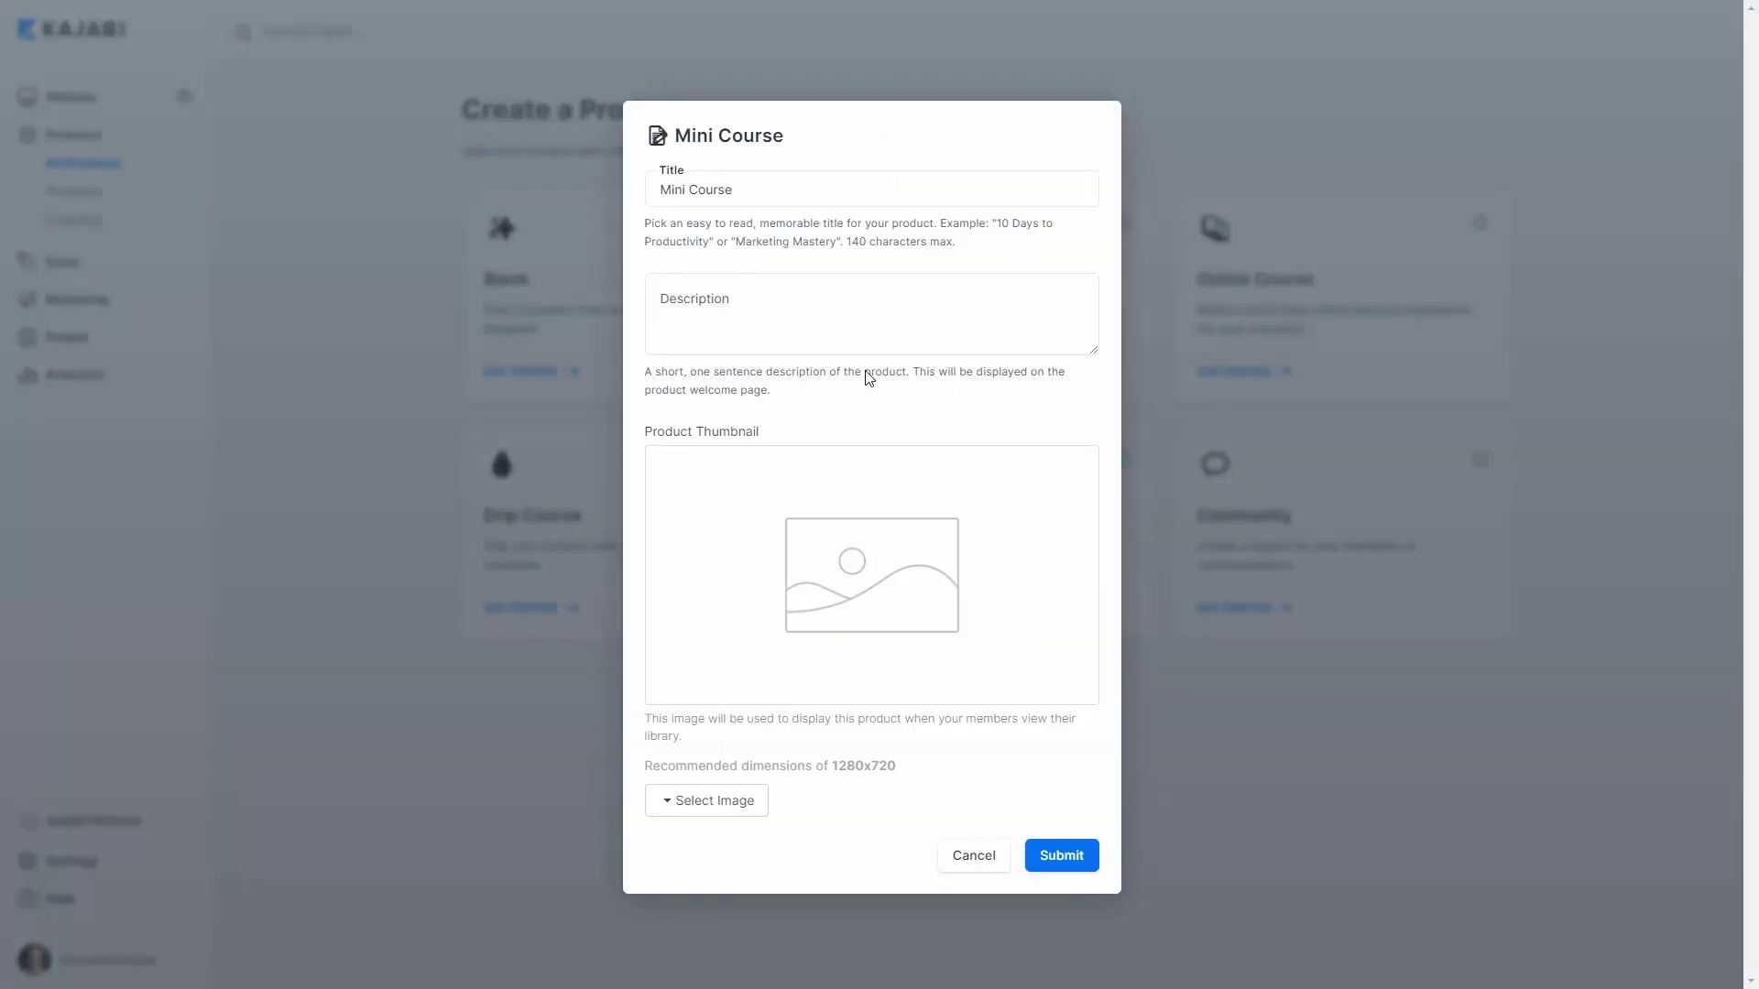
click(771, 305)
click(1074, 858)
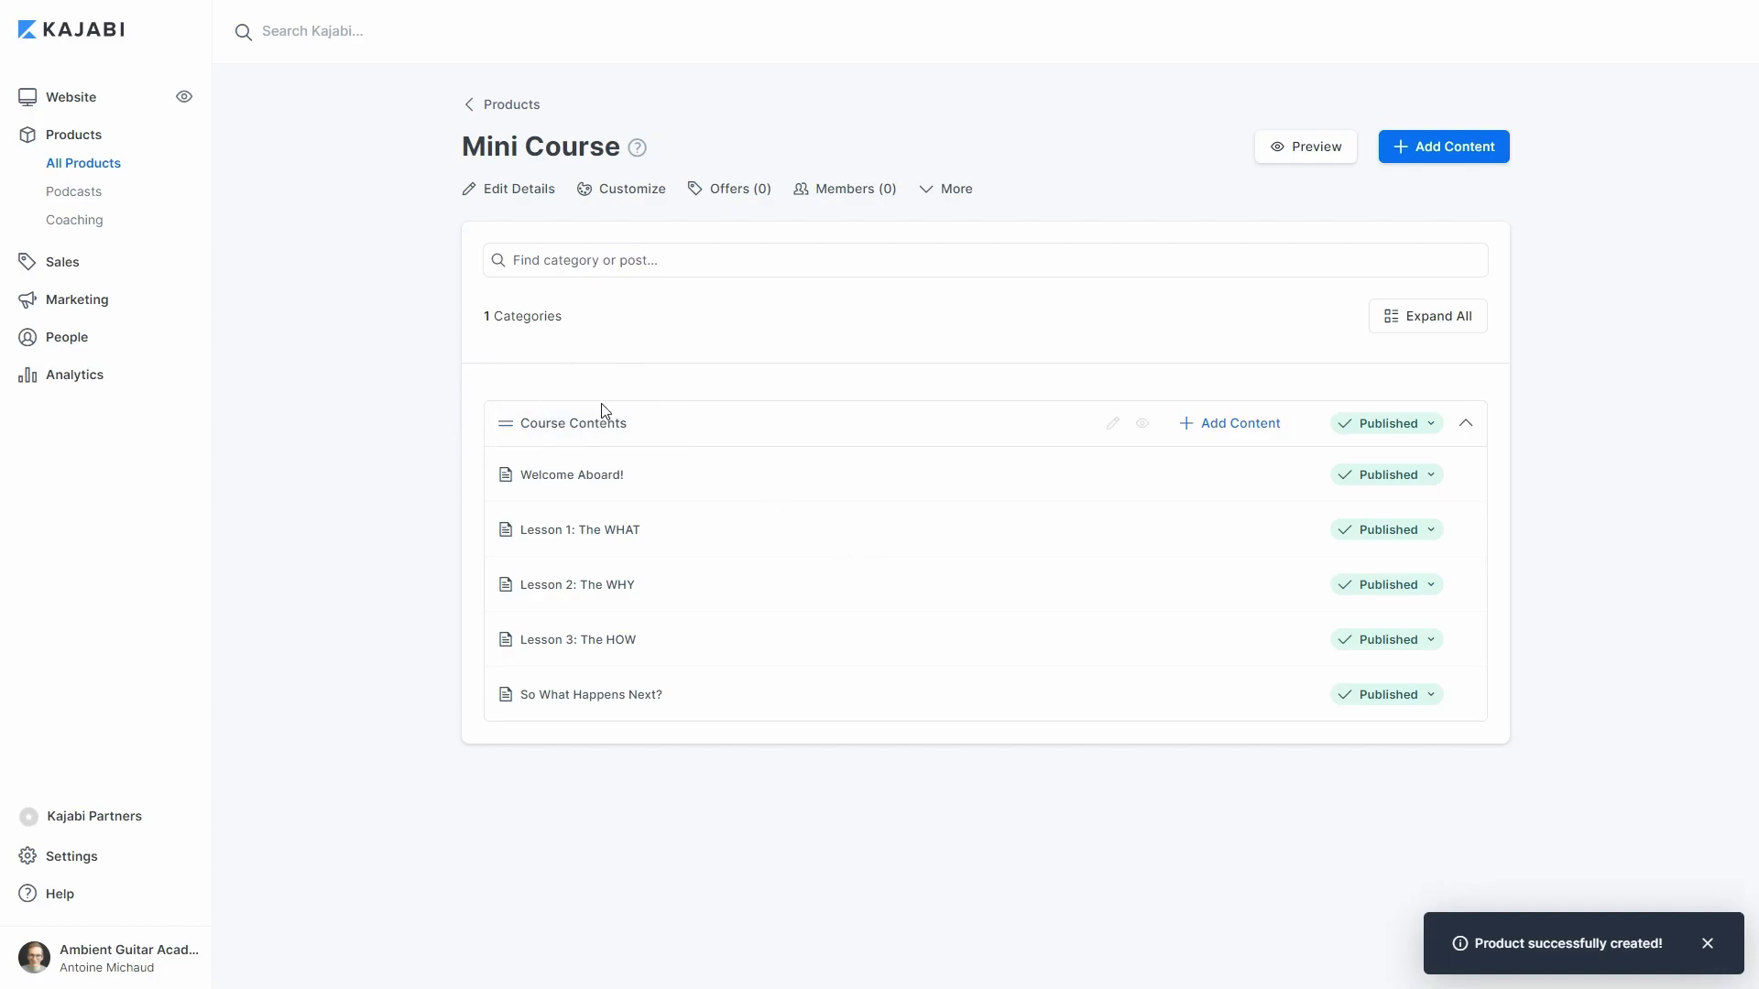
Step: Rename the Course Contents category as Module 1 and check which content types can be added to it
click(553, 431)
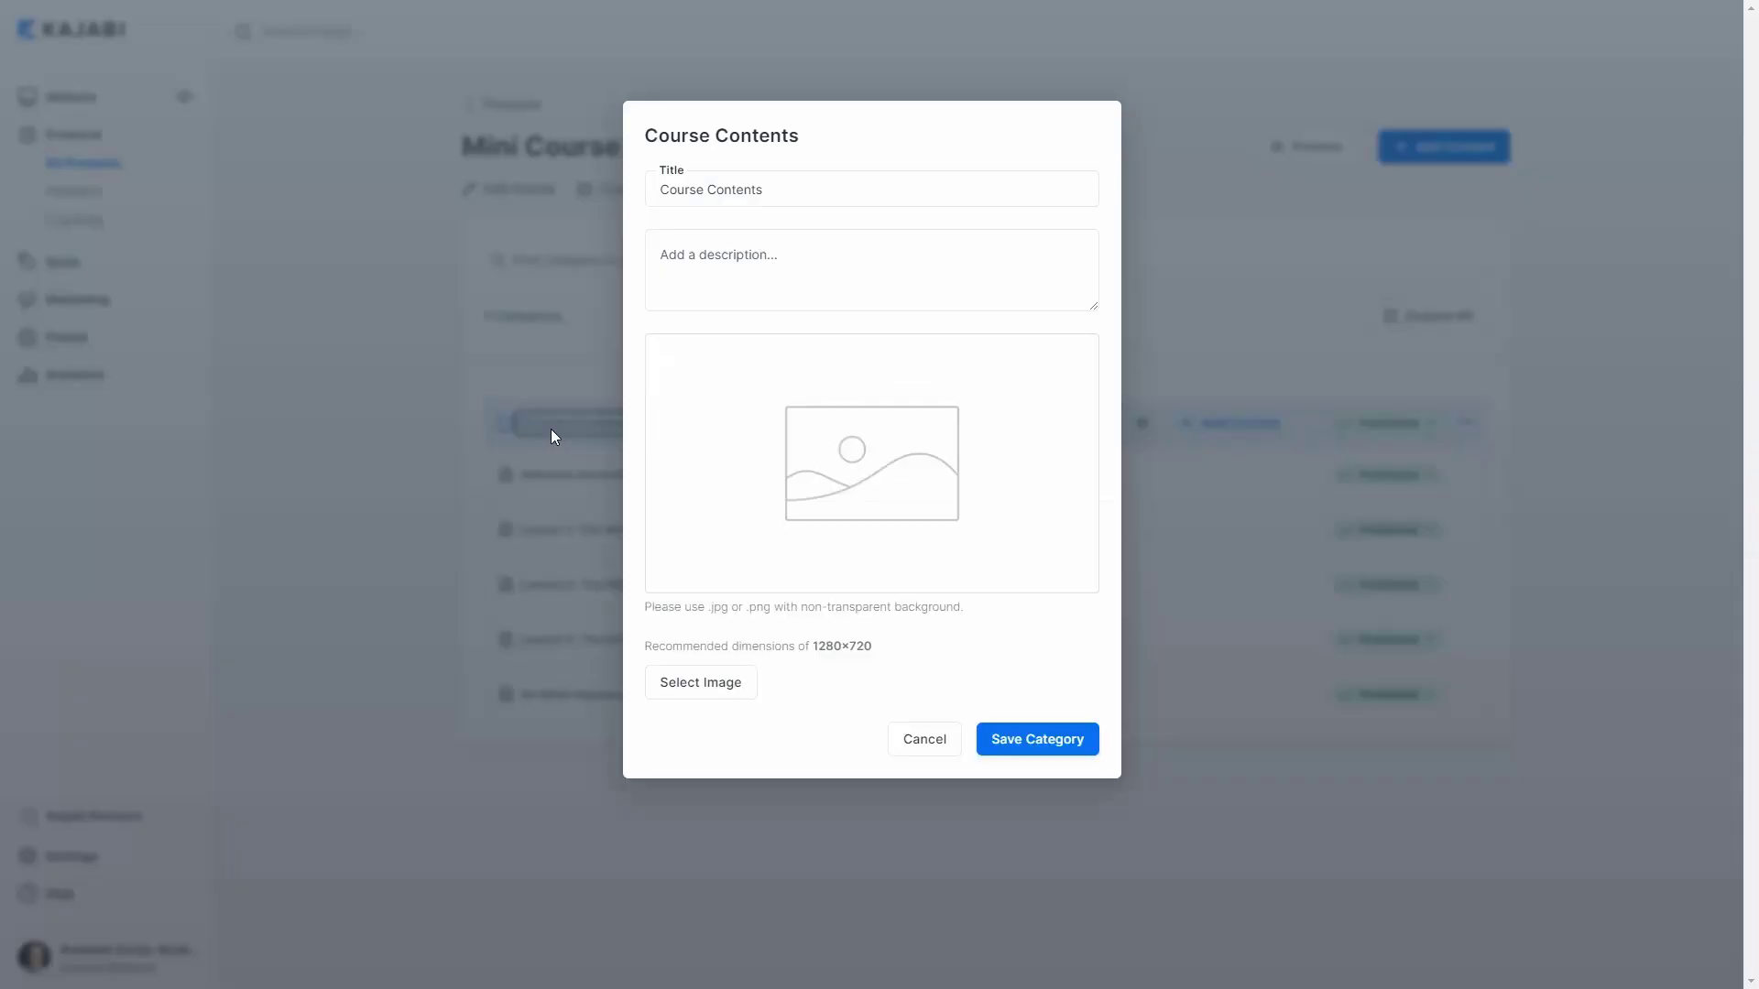
drag(805, 174, 530, 198)
click(529, 198)
click(575, 430)
click(787, 184)
key(ctrl+BackSpace)
key(ctrl+BackSpace)
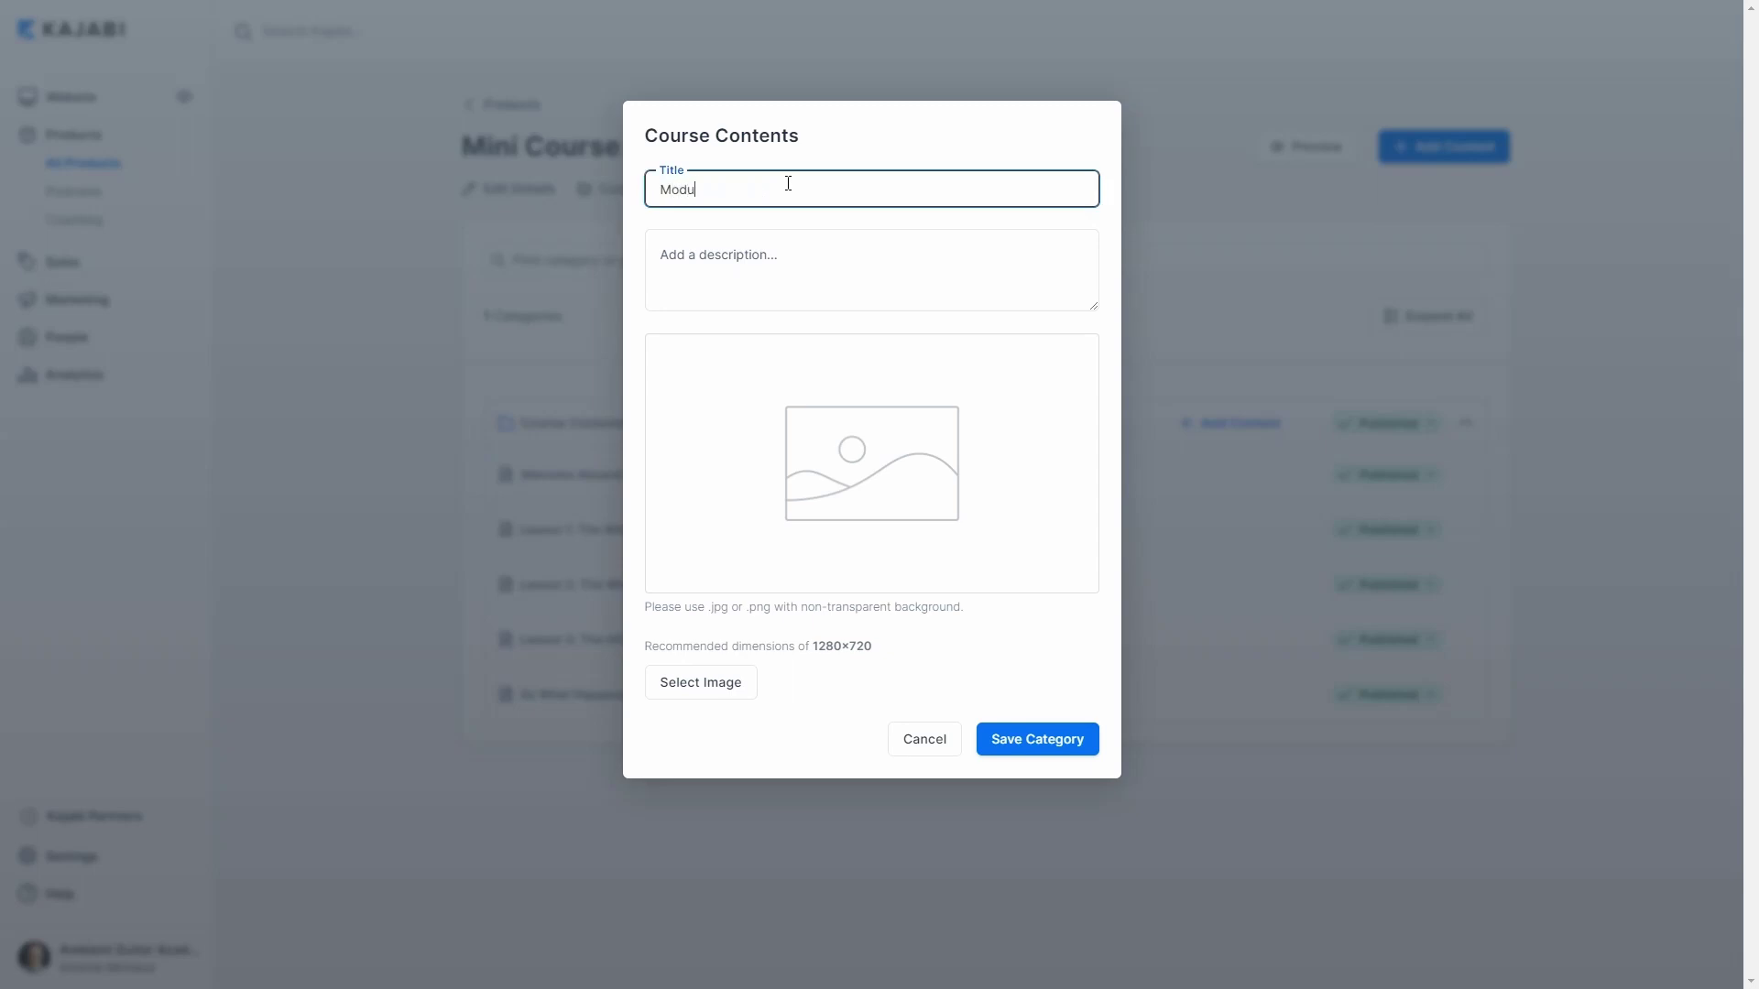
click(1085, 743)
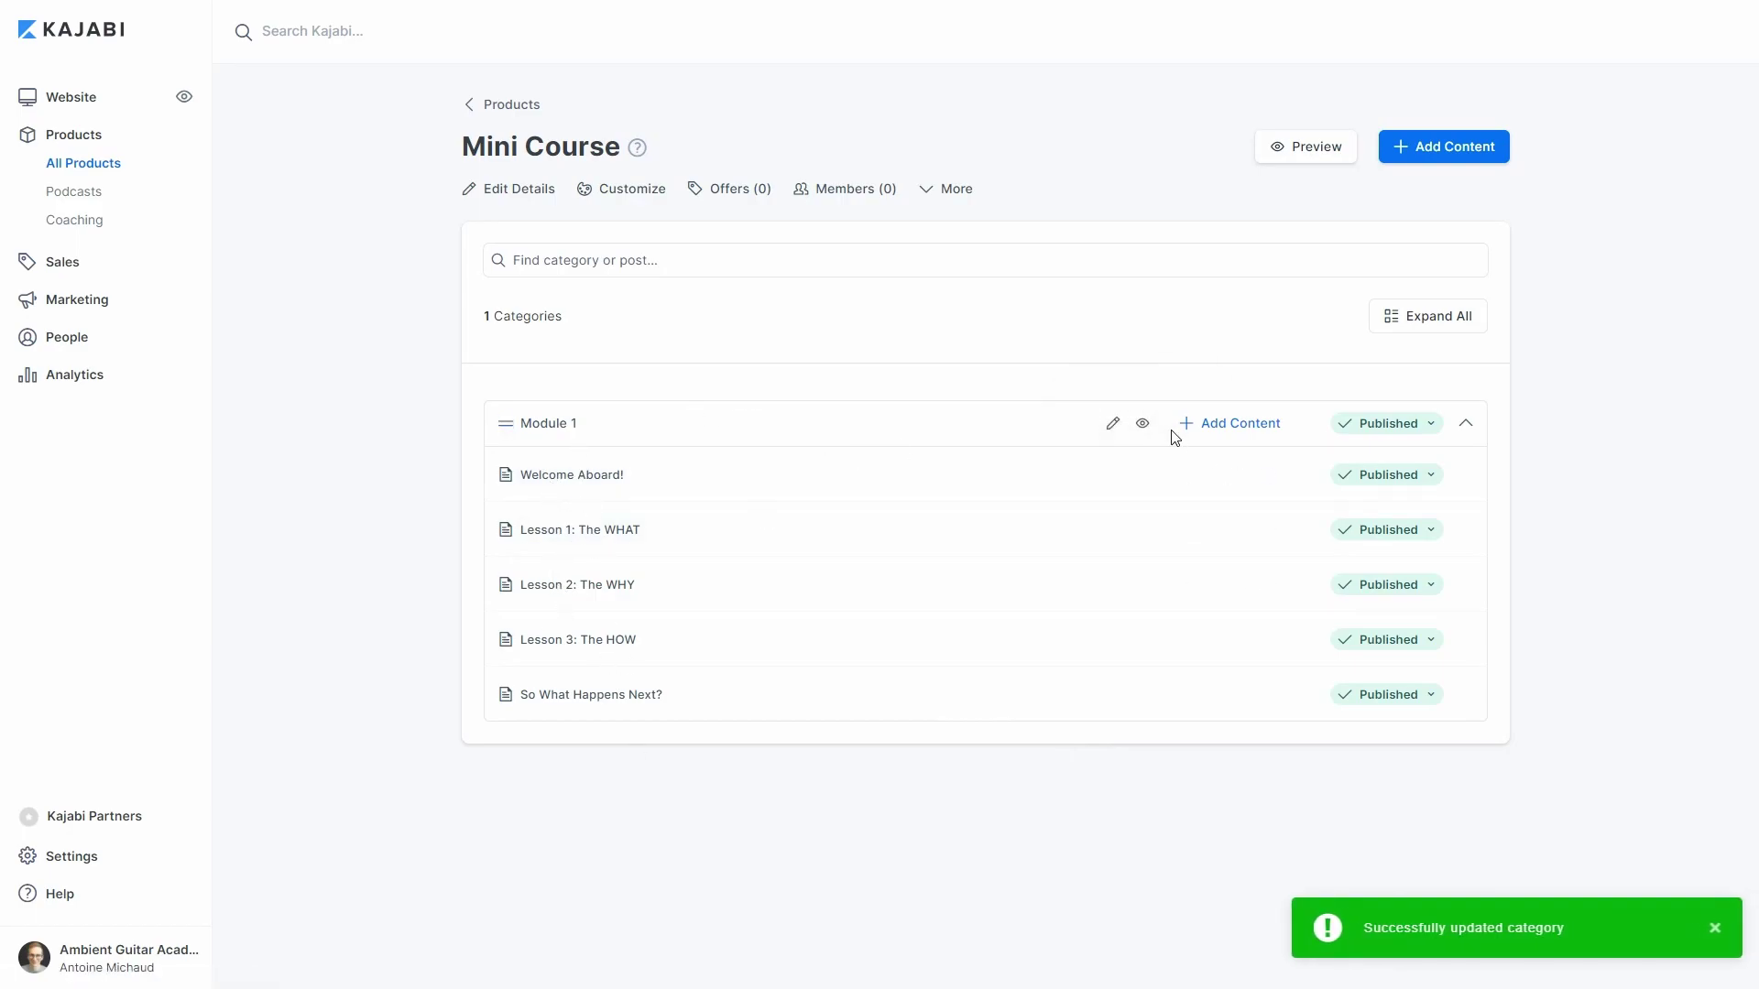
click(1216, 425)
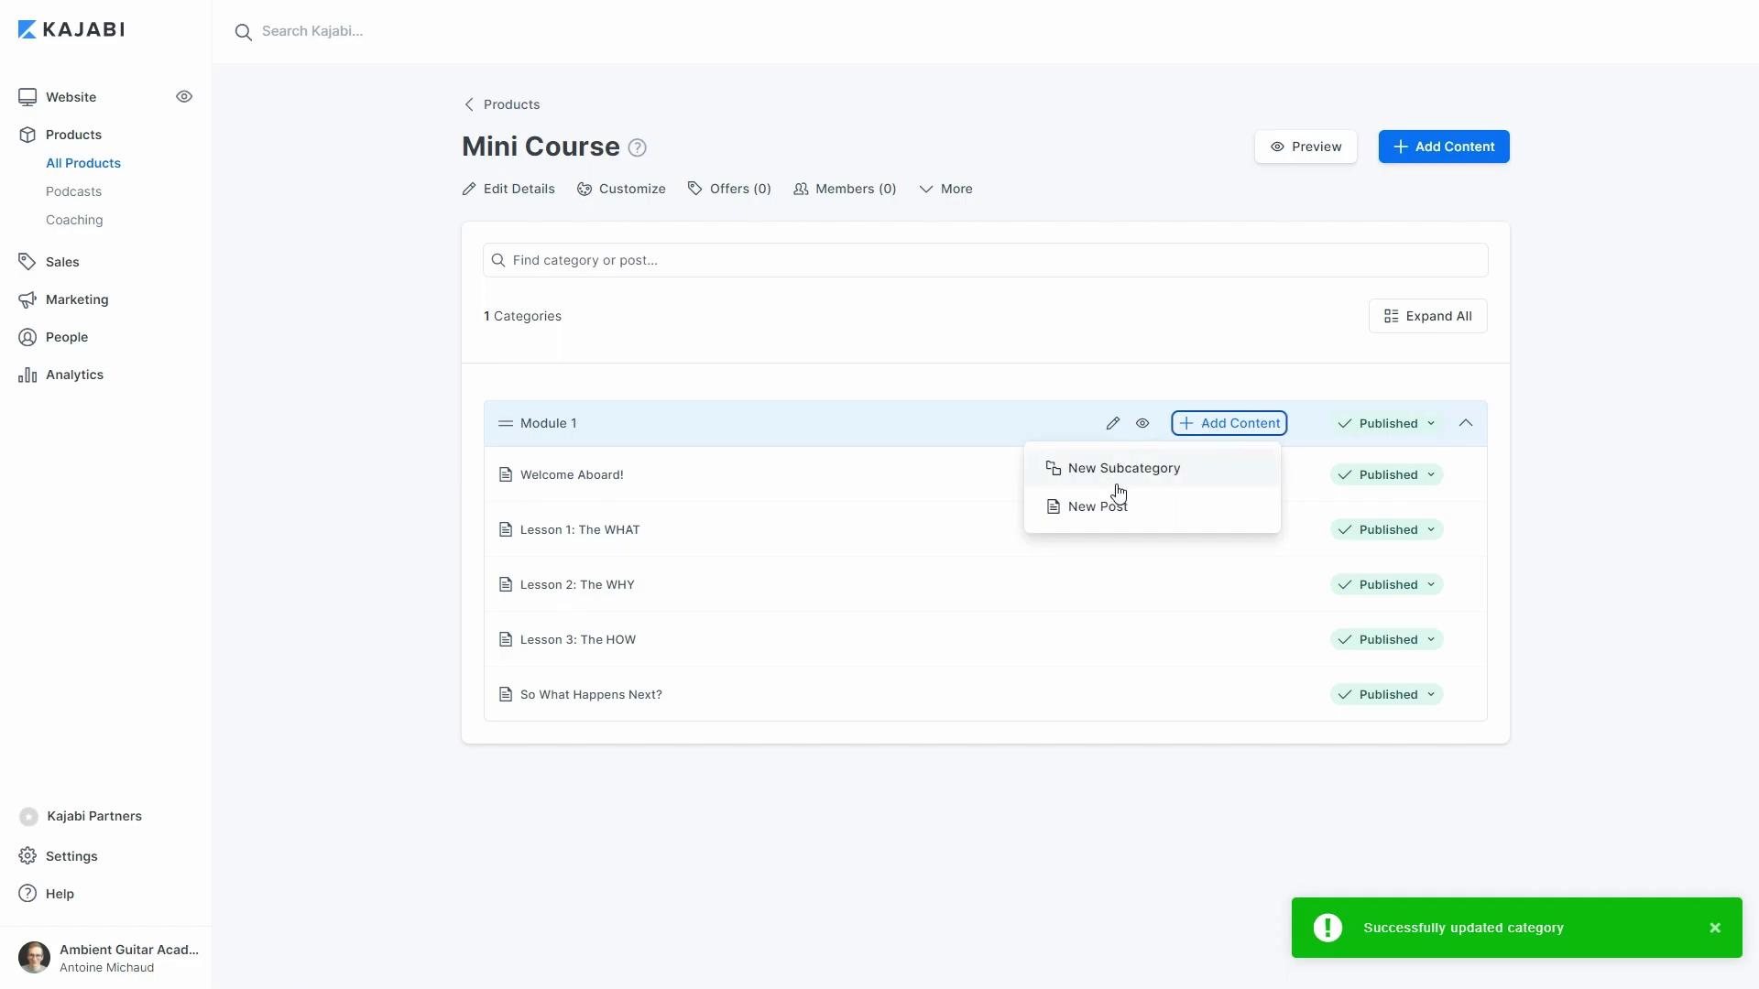
click(426, 458)
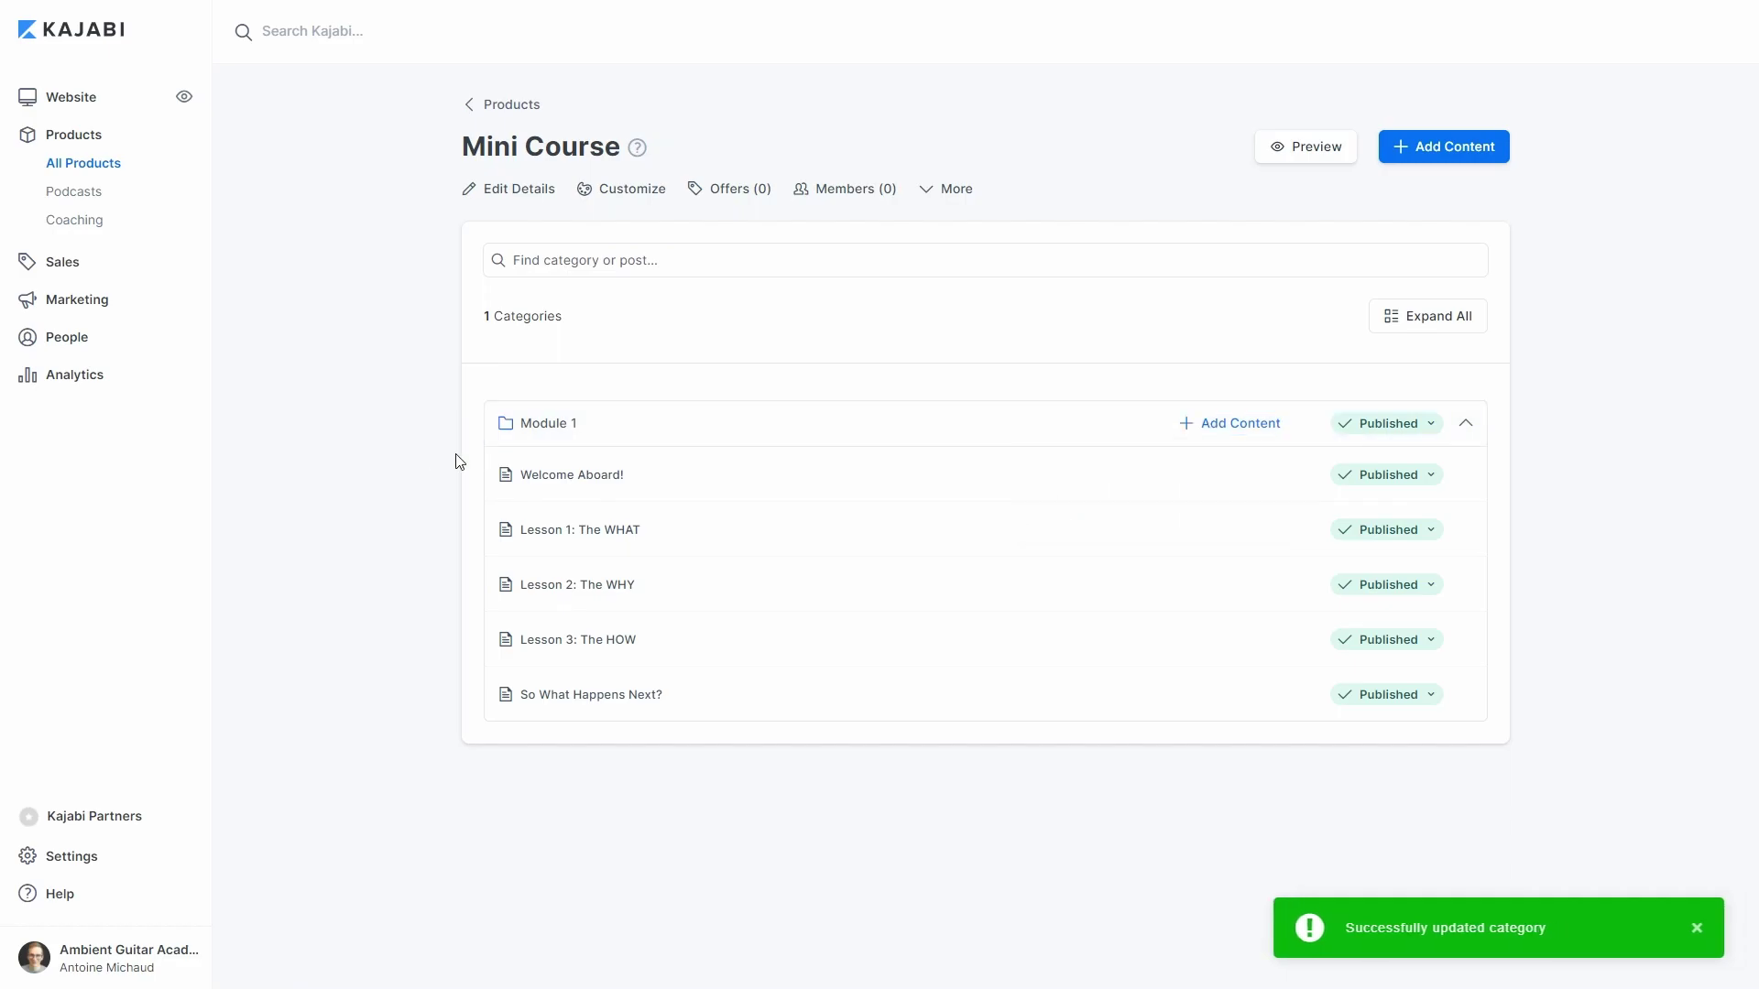
Step: Open the Welcome Aboard! post of Module 1 and compare its Video, Audio and Assessment media options
click(555, 476)
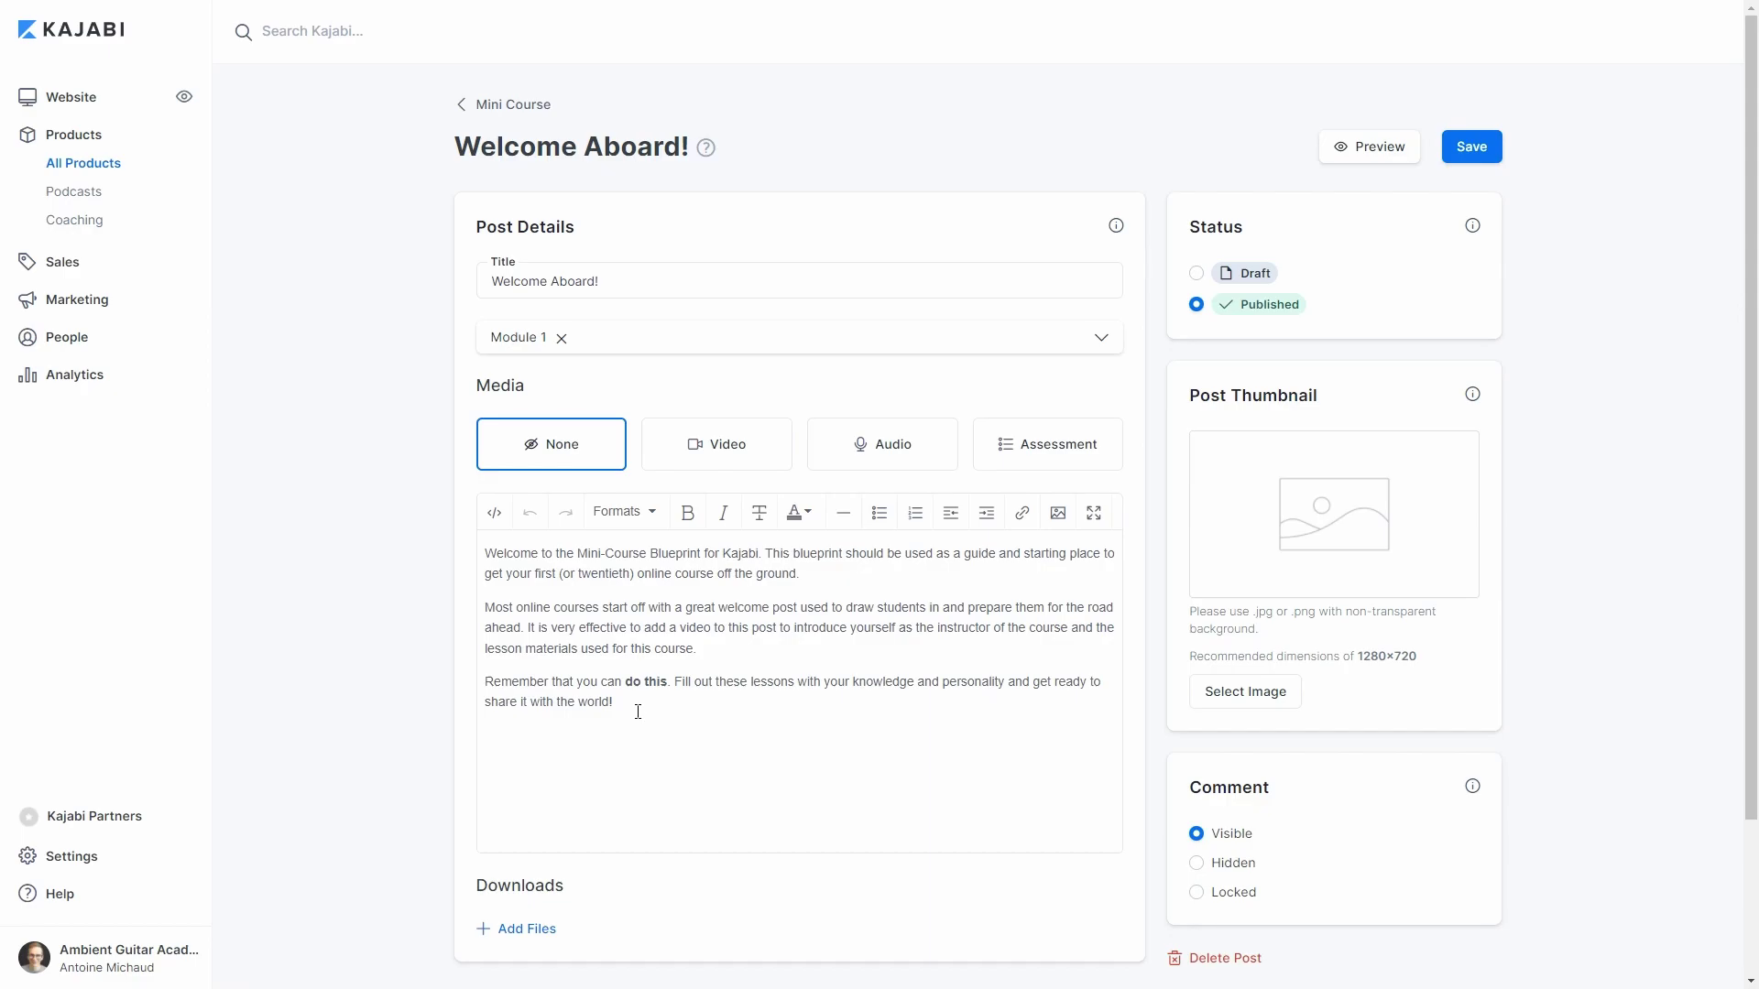
click(701, 447)
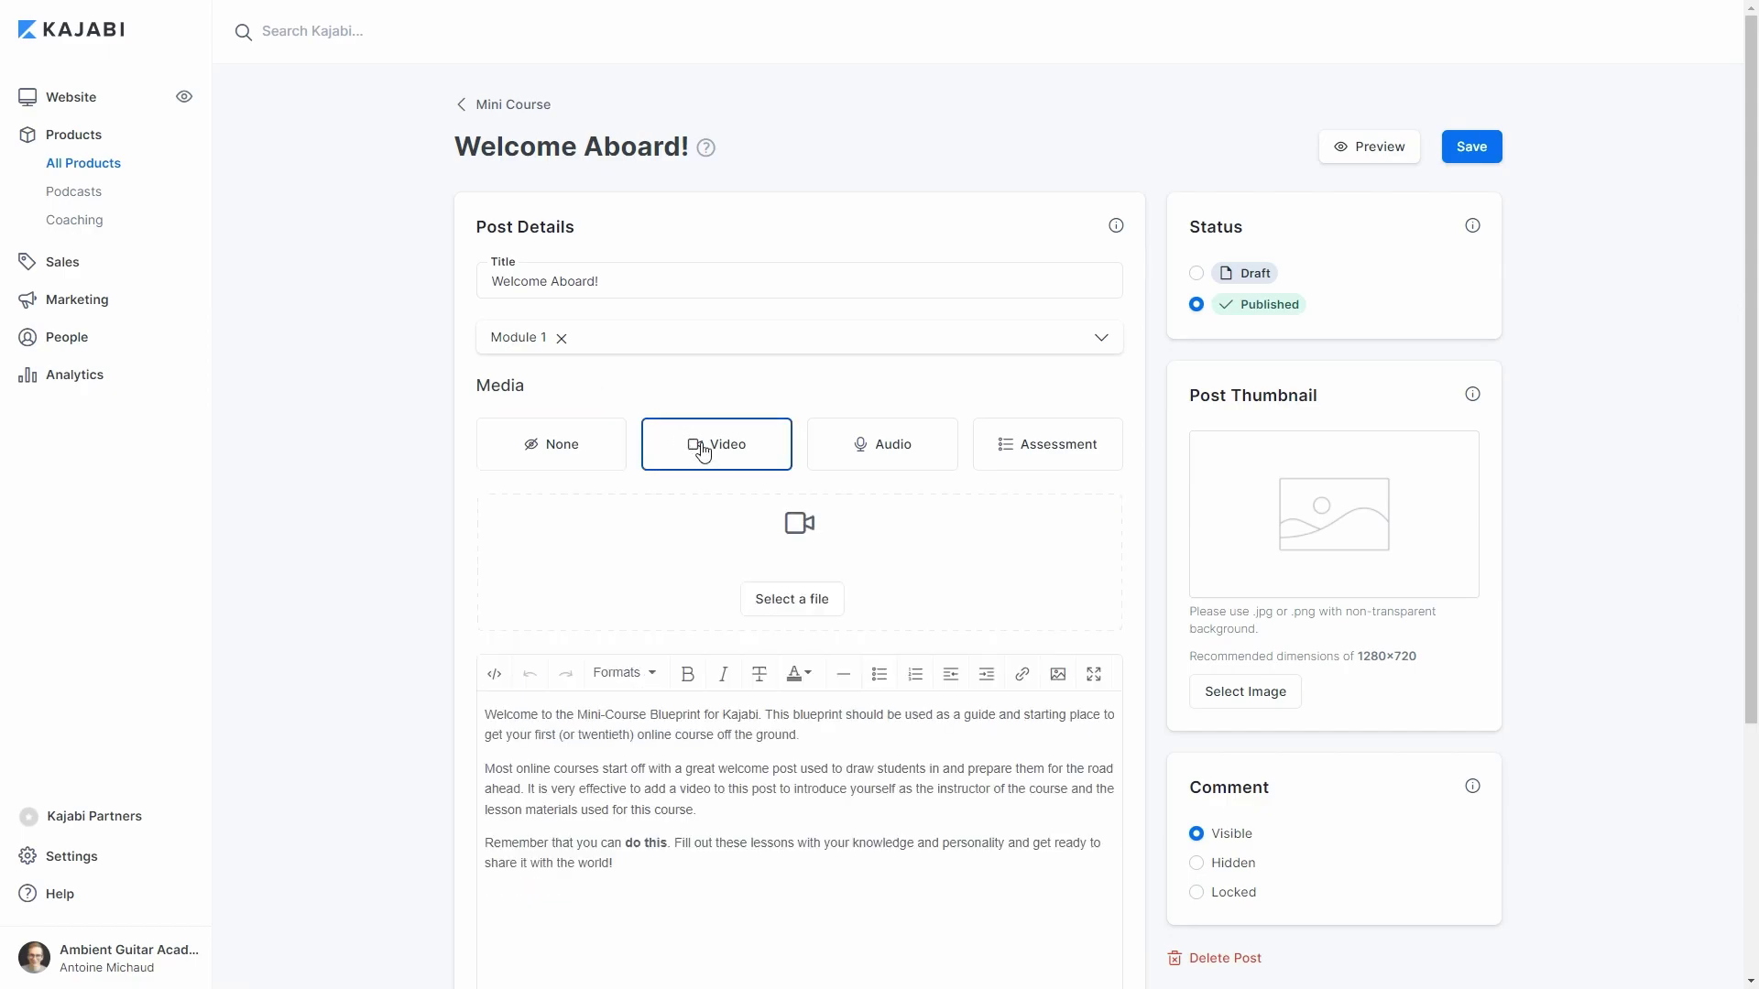
click(883, 449)
click(1013, 444)
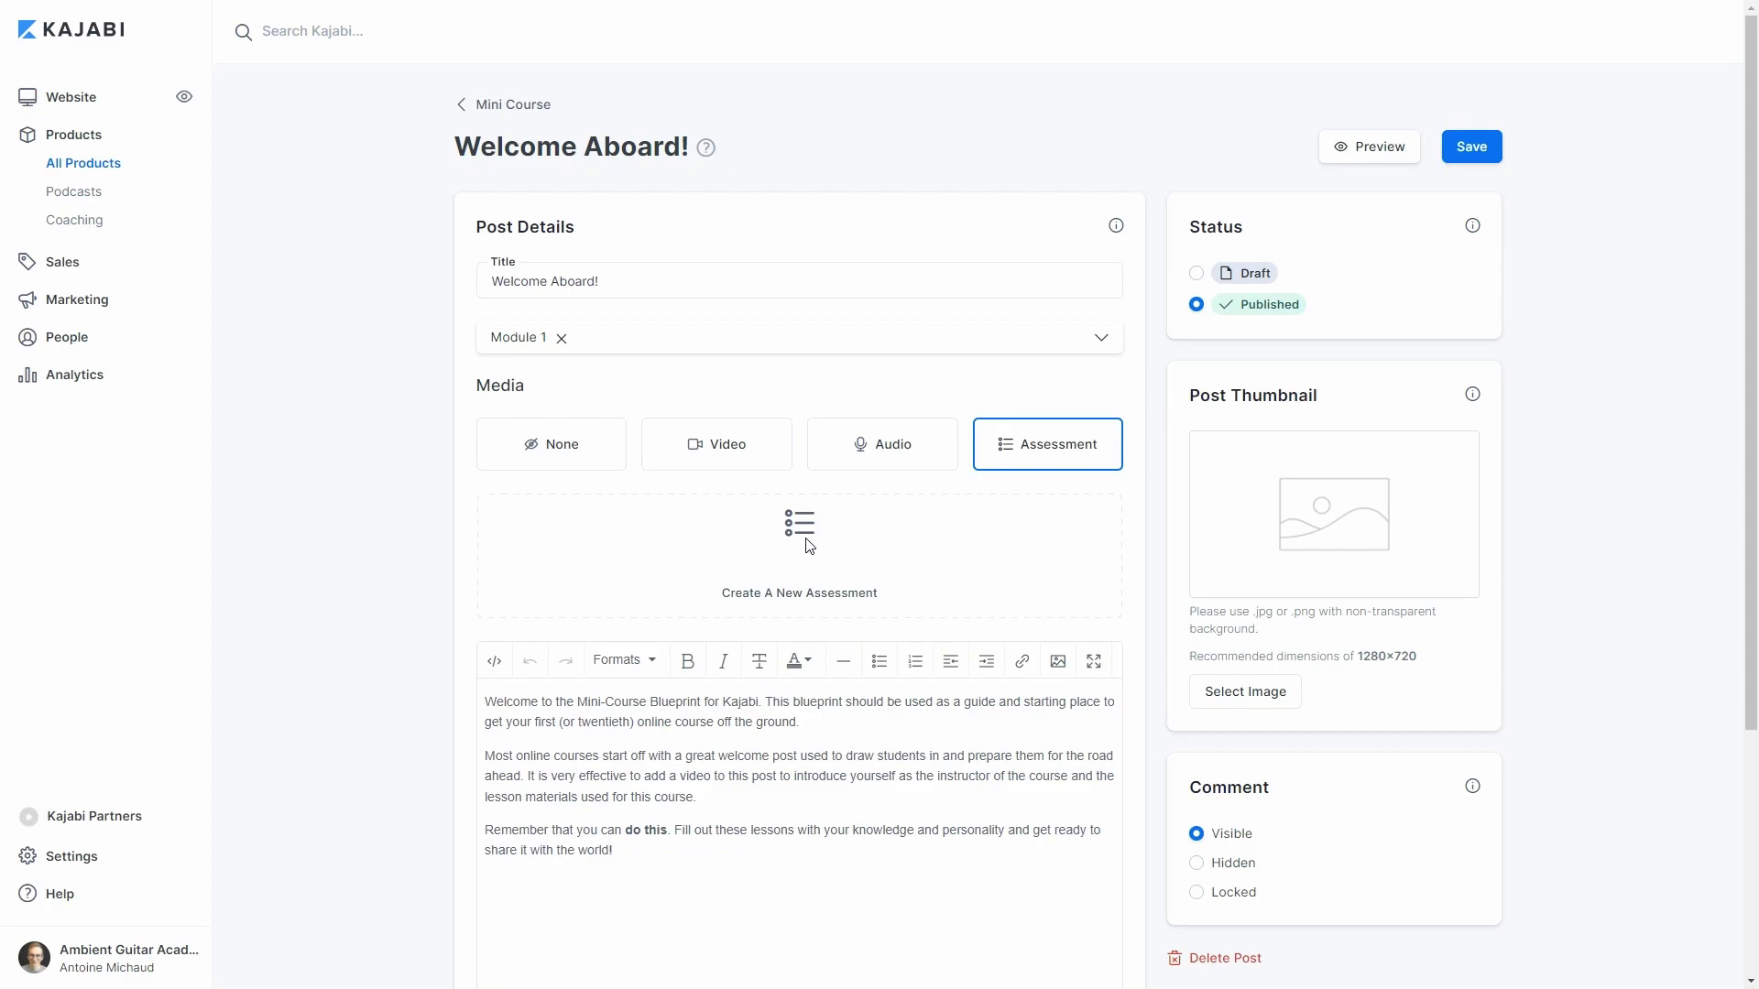
click(728, 446)
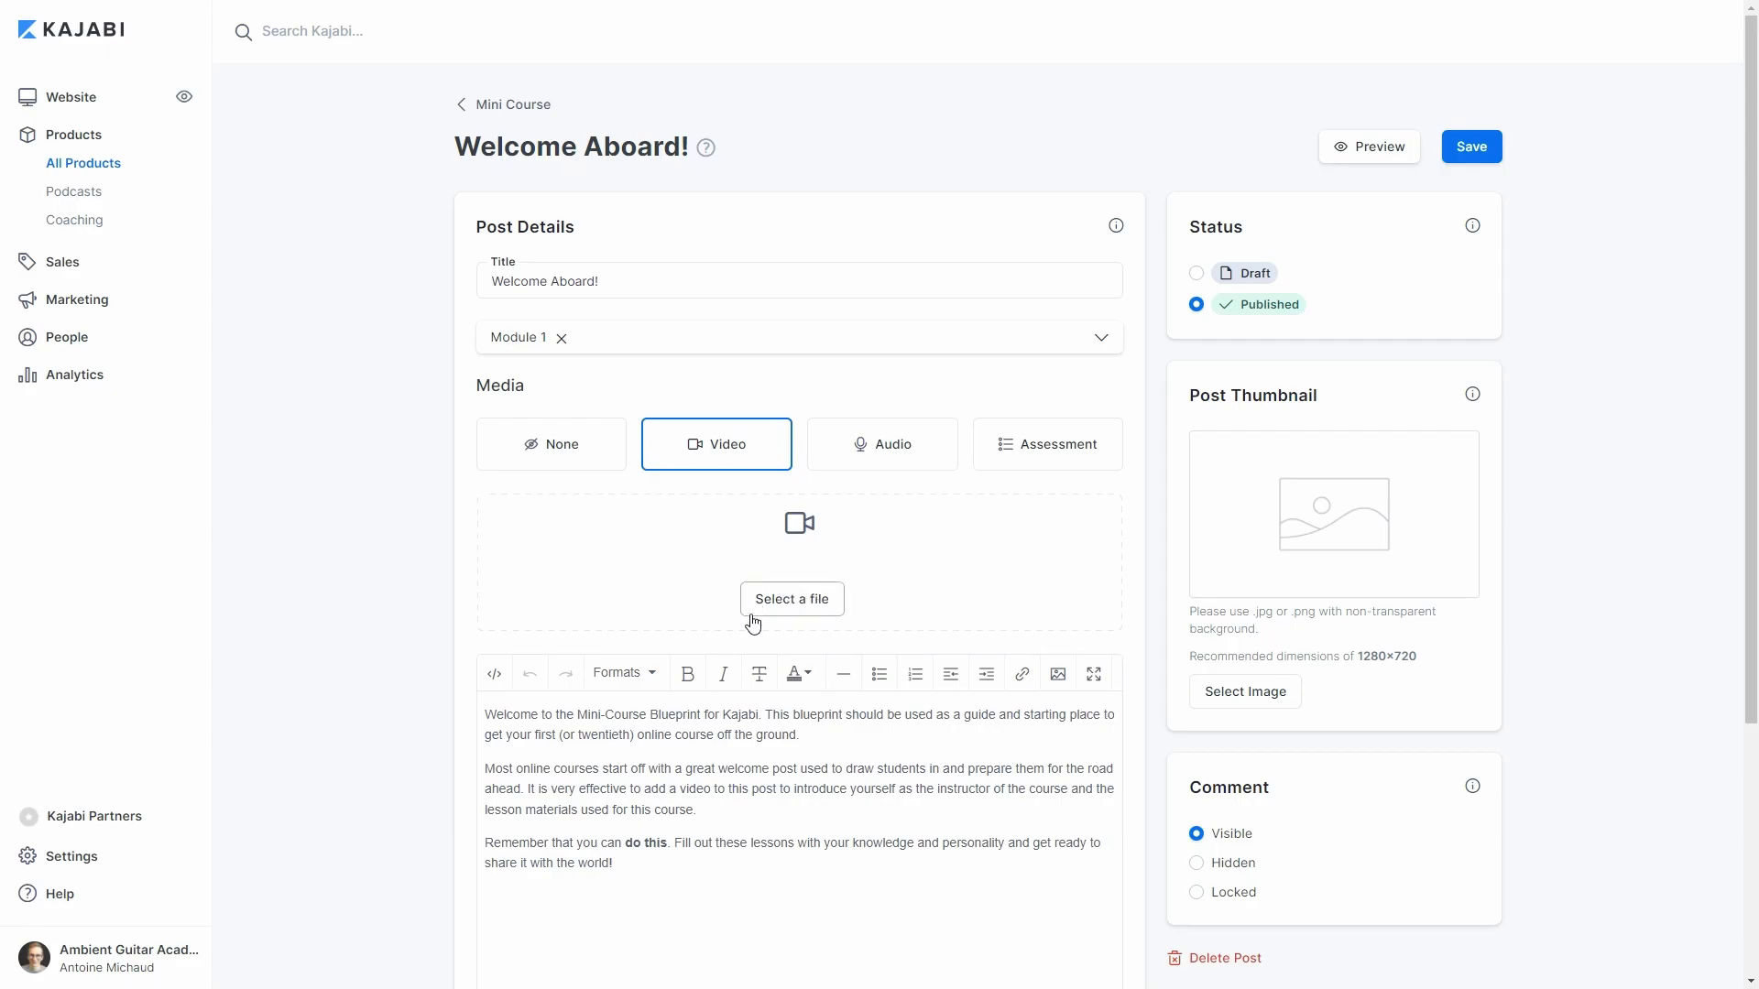
Step: Examine the Welcome Aboard! post's body text, Downloads and Automations sections, and return to the Mini Course outline without saving
scroll(619, 495, down, 1)
scroll(620, 495, down, 2)
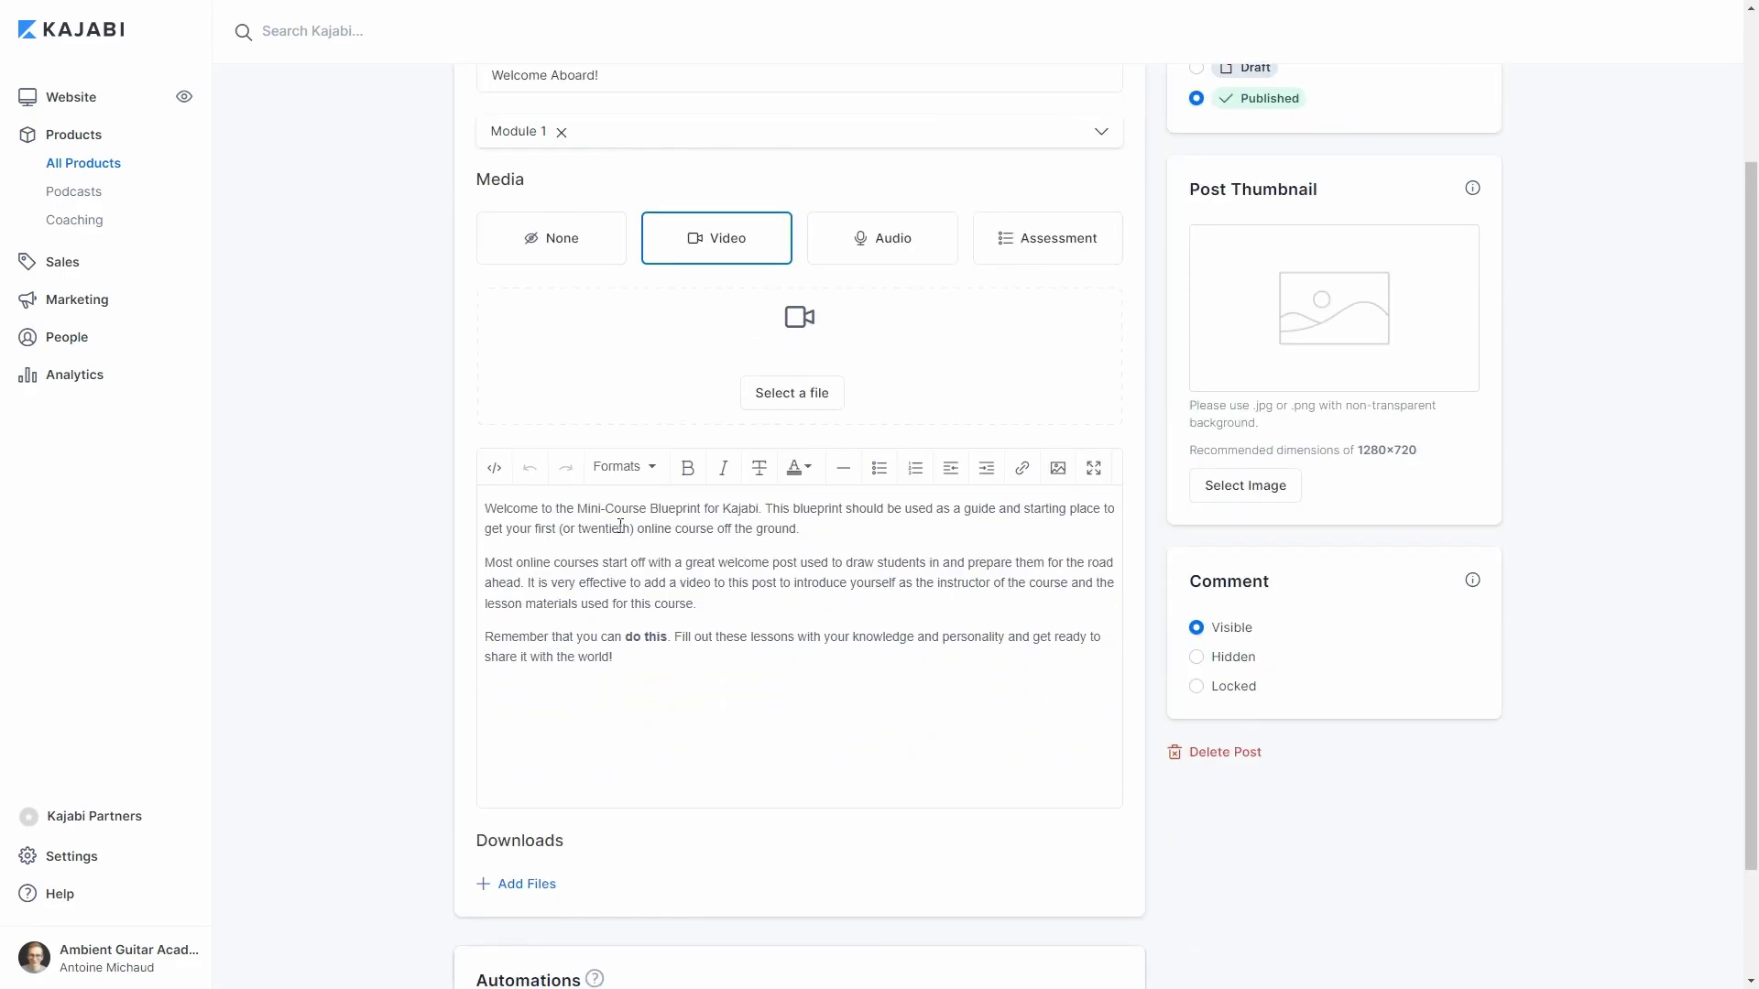
scroll(554, 638, down, 2)
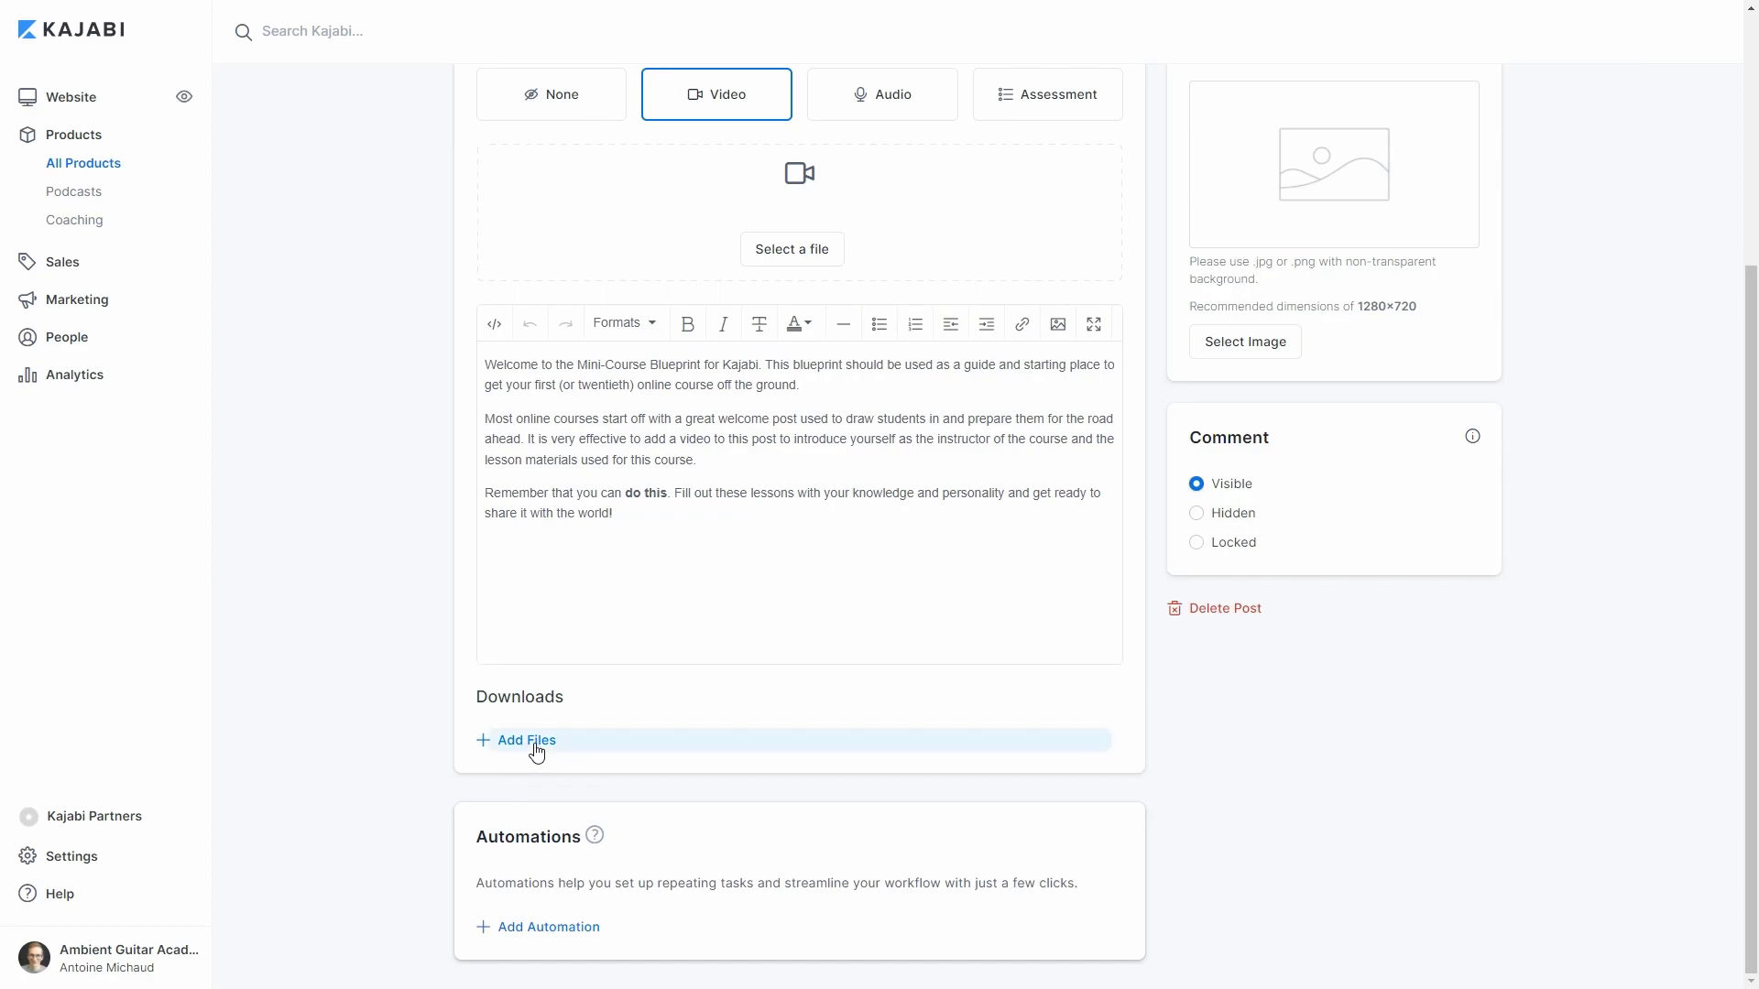
scroll(384, 617, up, 4)
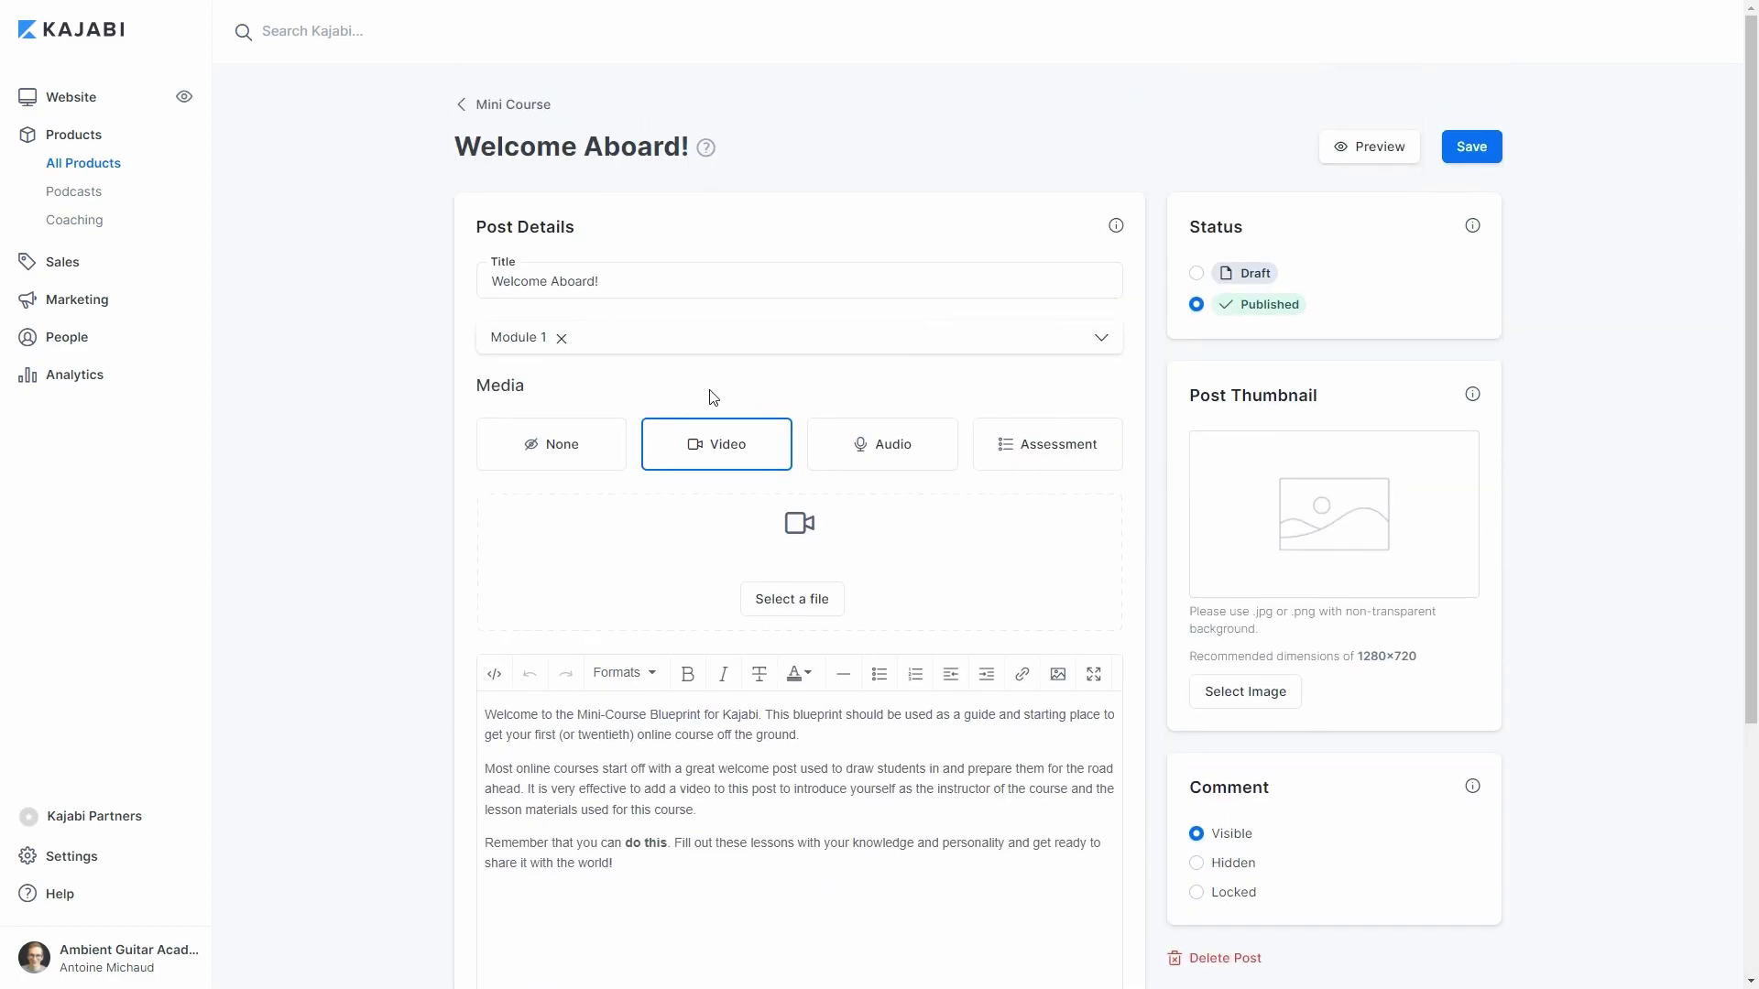
click(505, 104)
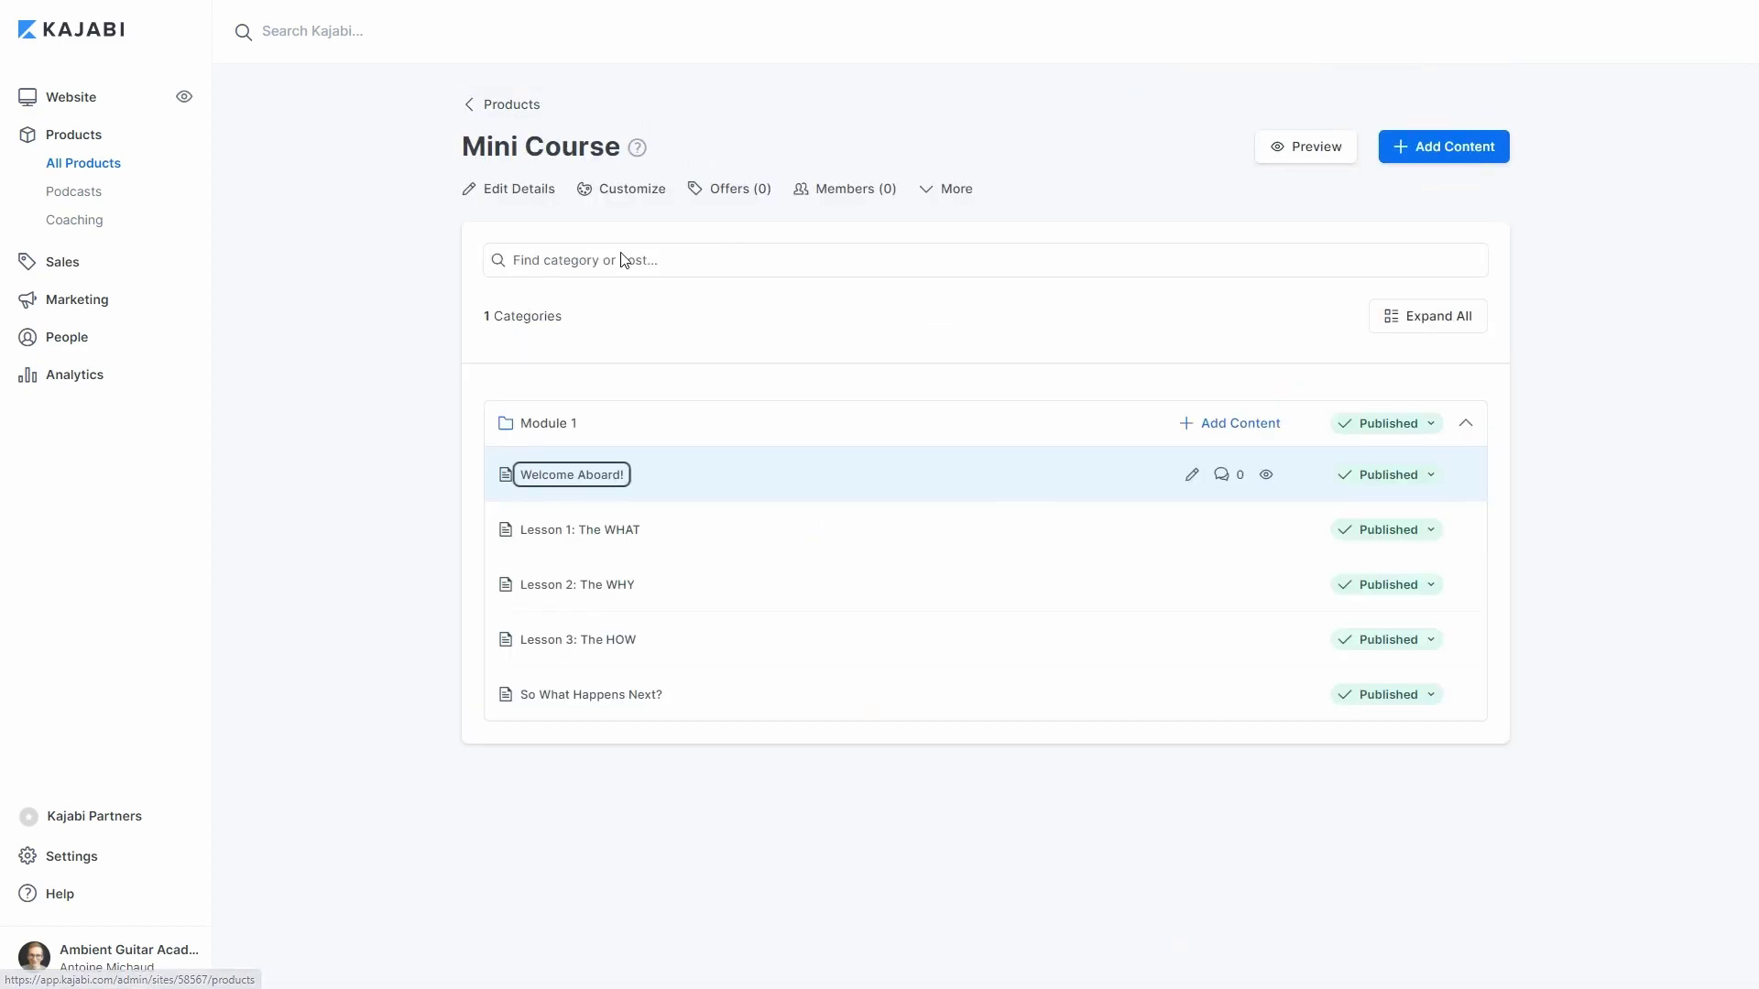
Step: Preview the Mini Course as members see it and start the course from its landing page
click(1302, 156)
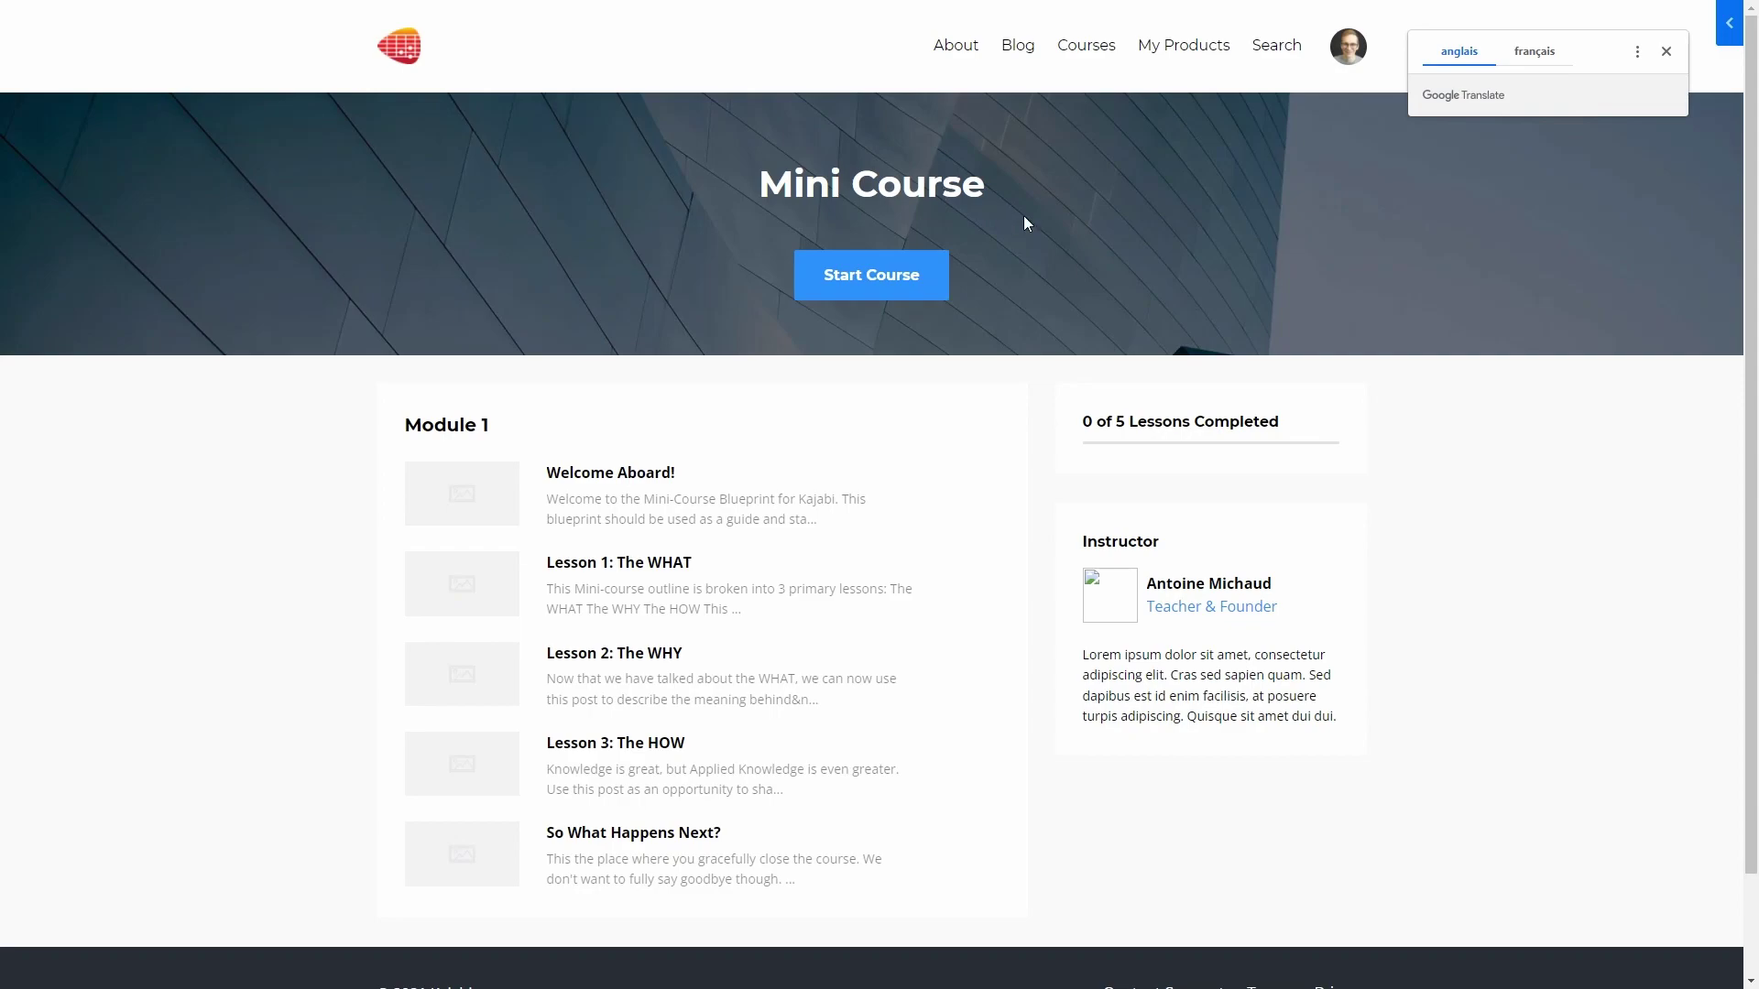
click(1666, 52)
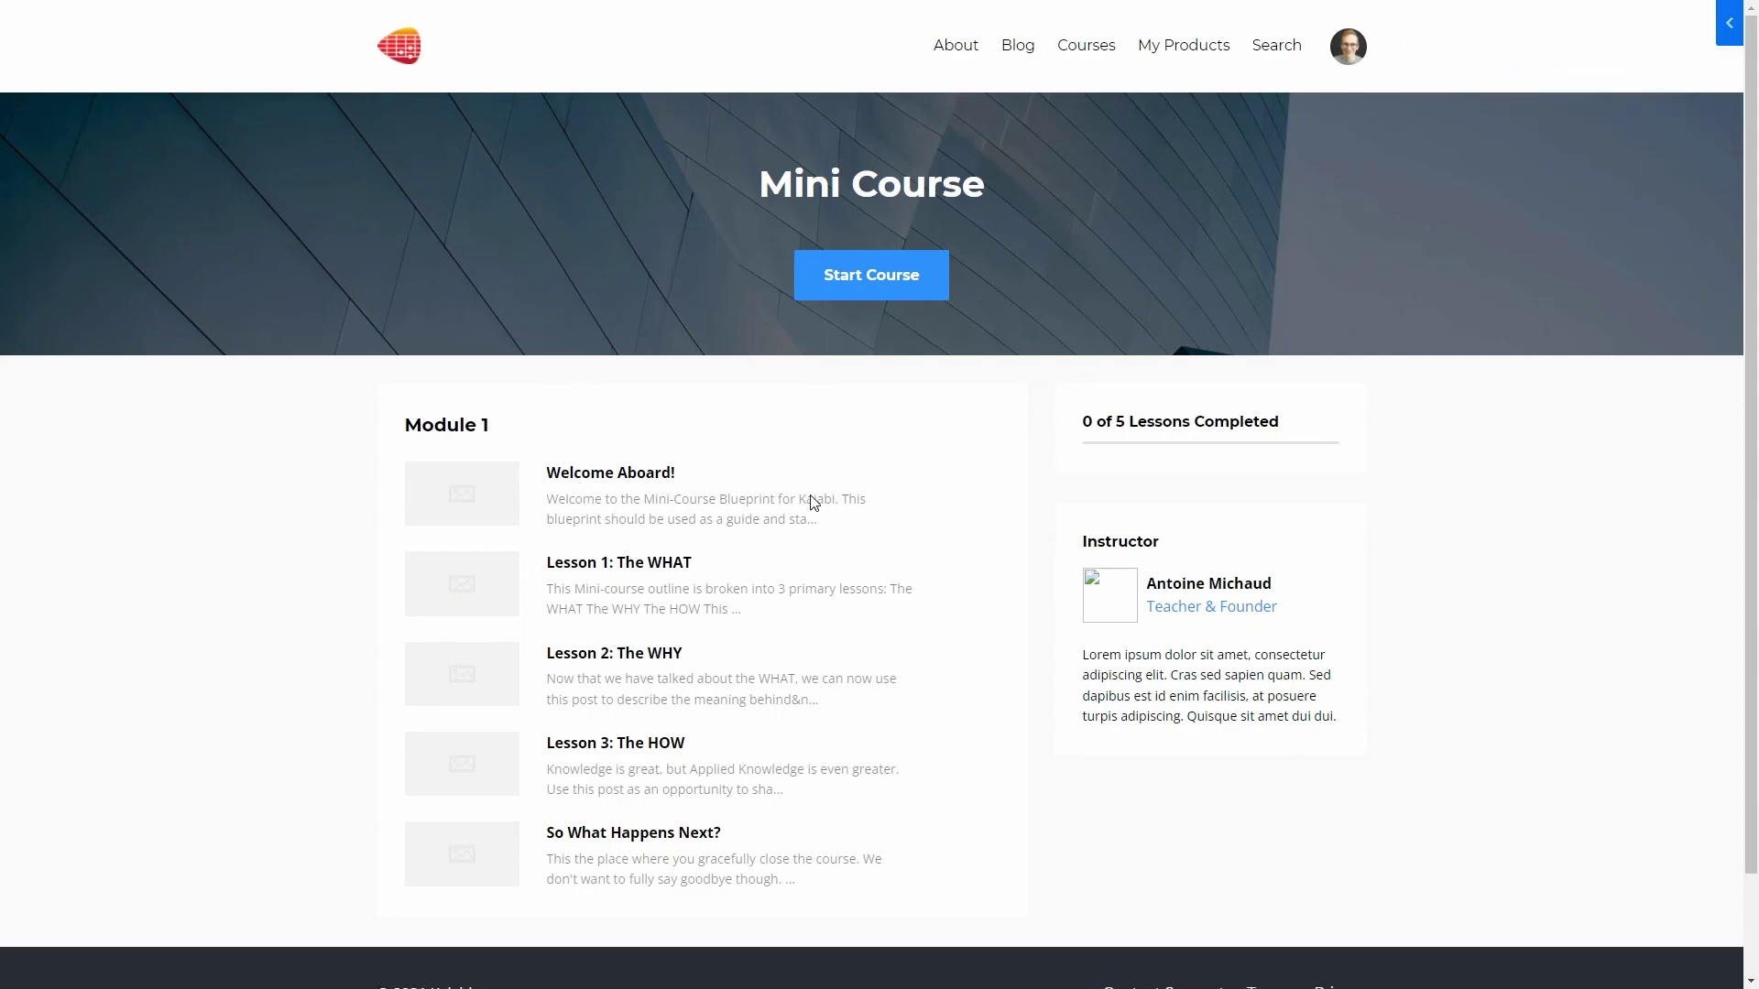
click(851, 280)
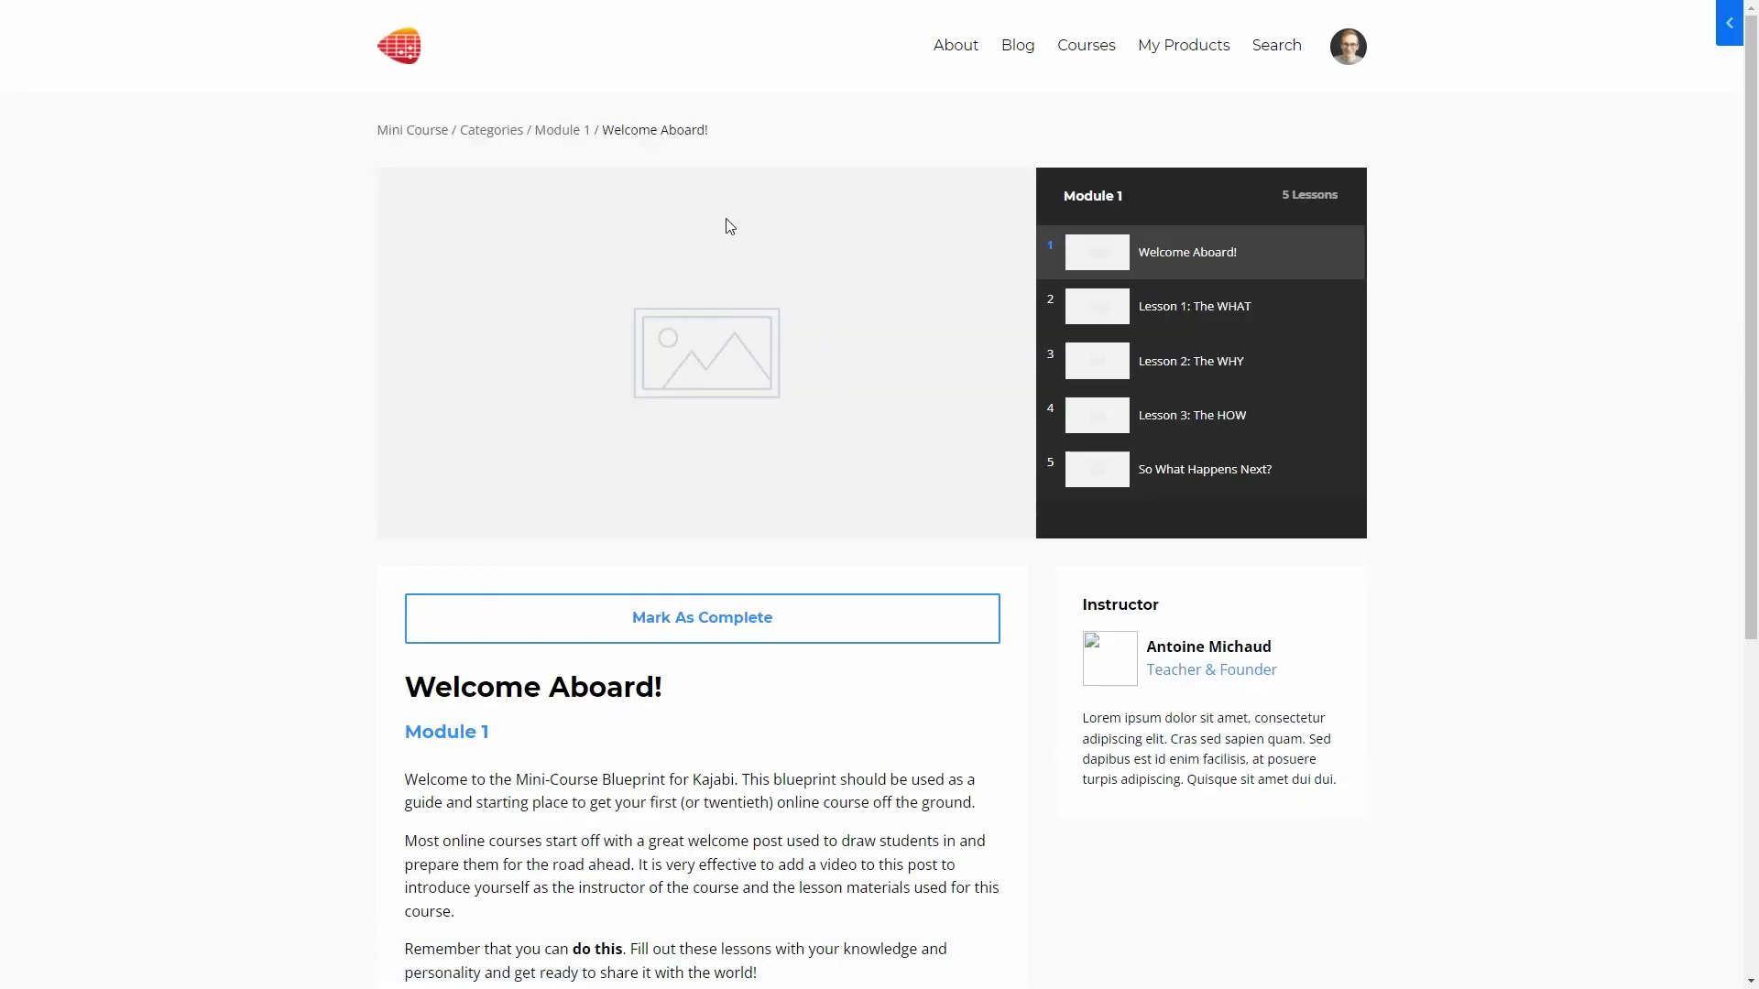
Step: Look through Lesson 1: The WHAT and Lesson 2: The WHY in the preview, and return to the product outline
click(1214, 313)
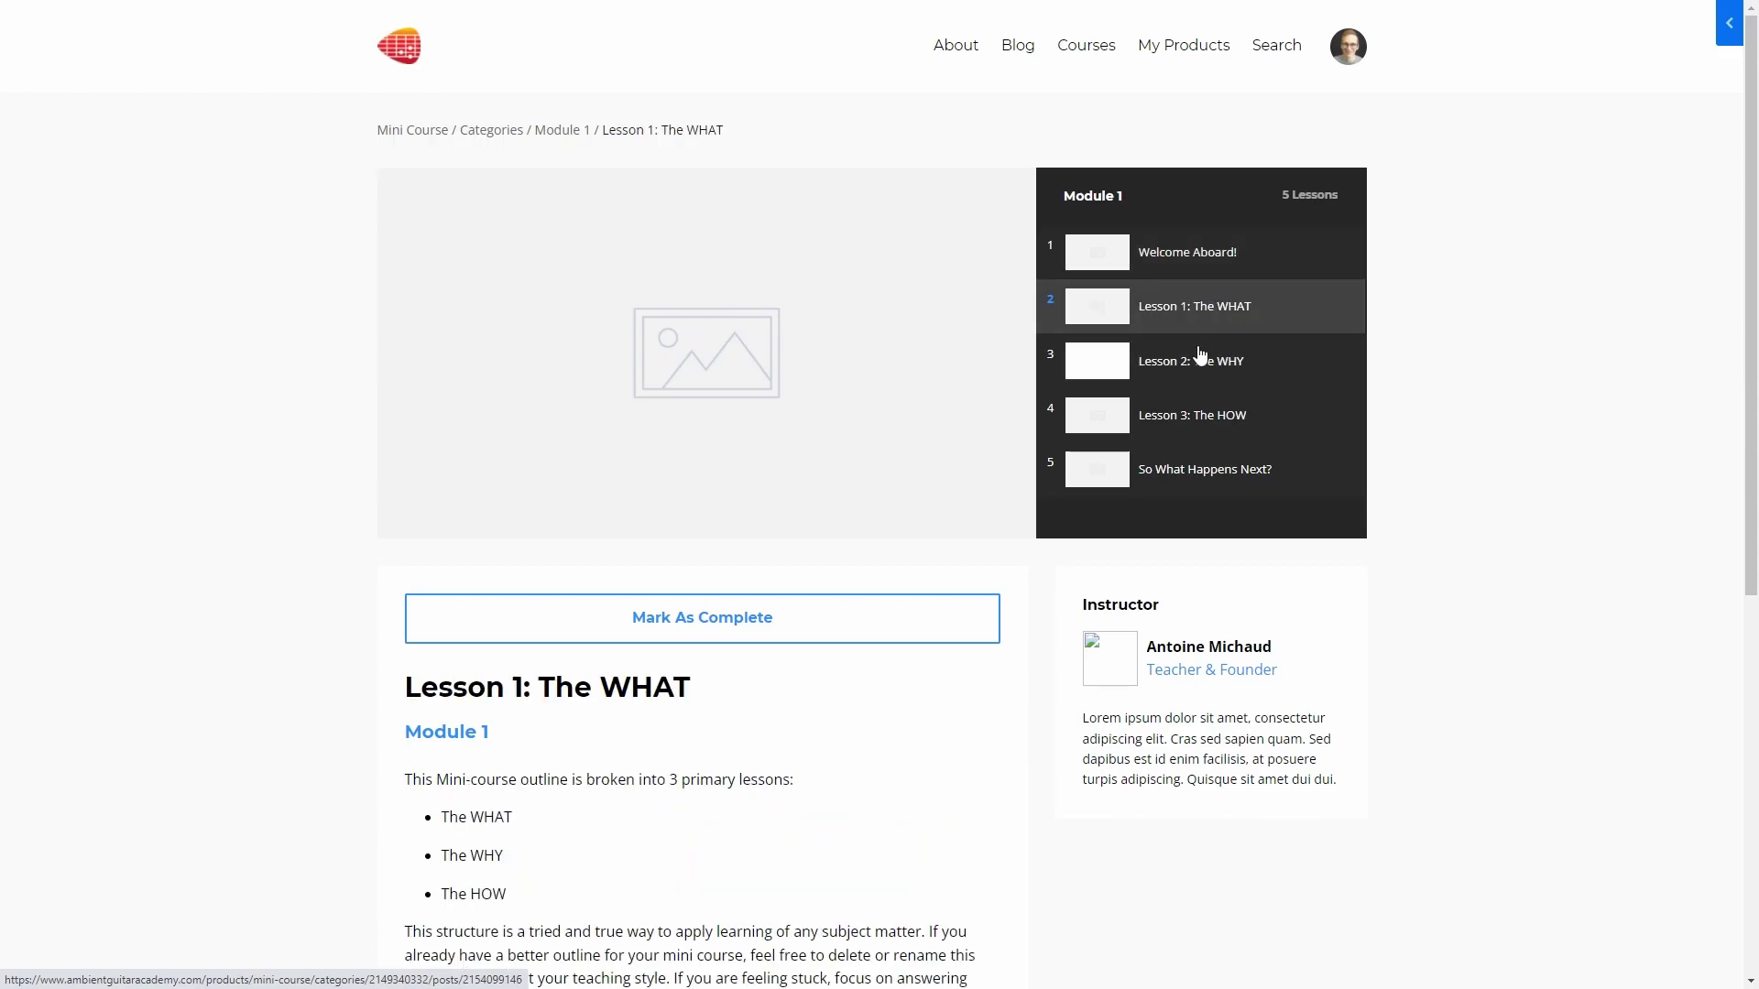
click(1161, 362)
scroll(612, 445, down, 3)
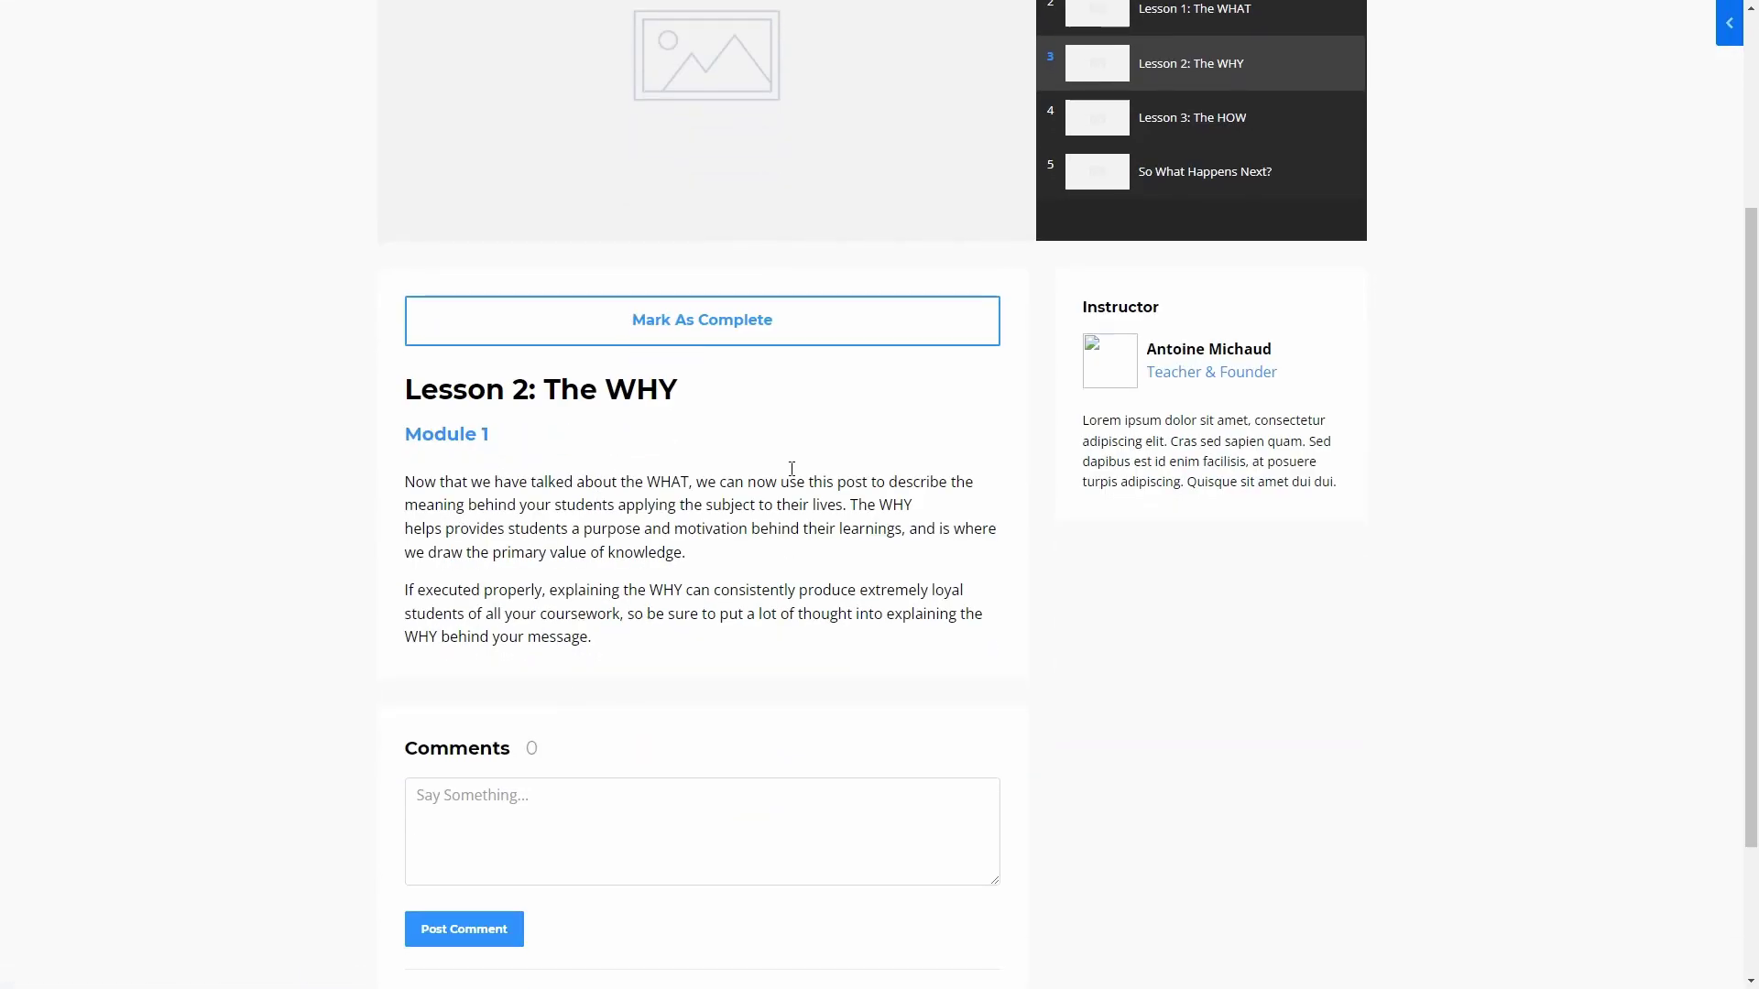
scroll(673, 670, up, 3)
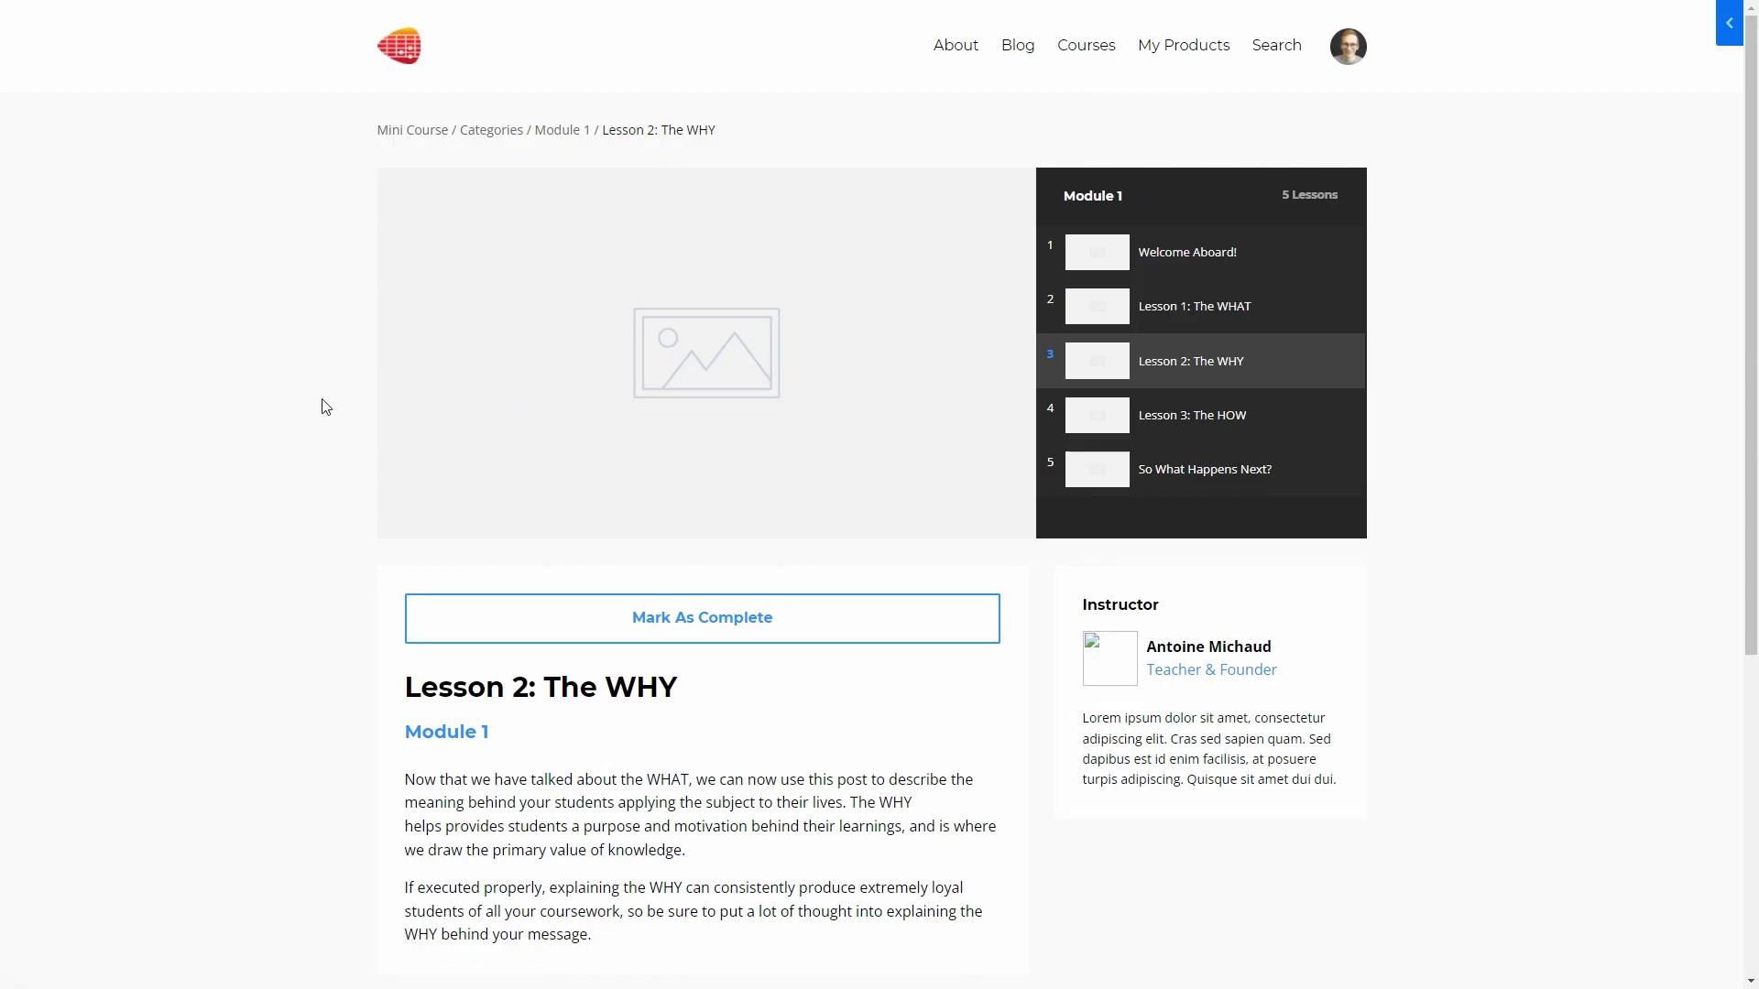
key(alt+Left)
key(alt+Left)
key(alt+Left)
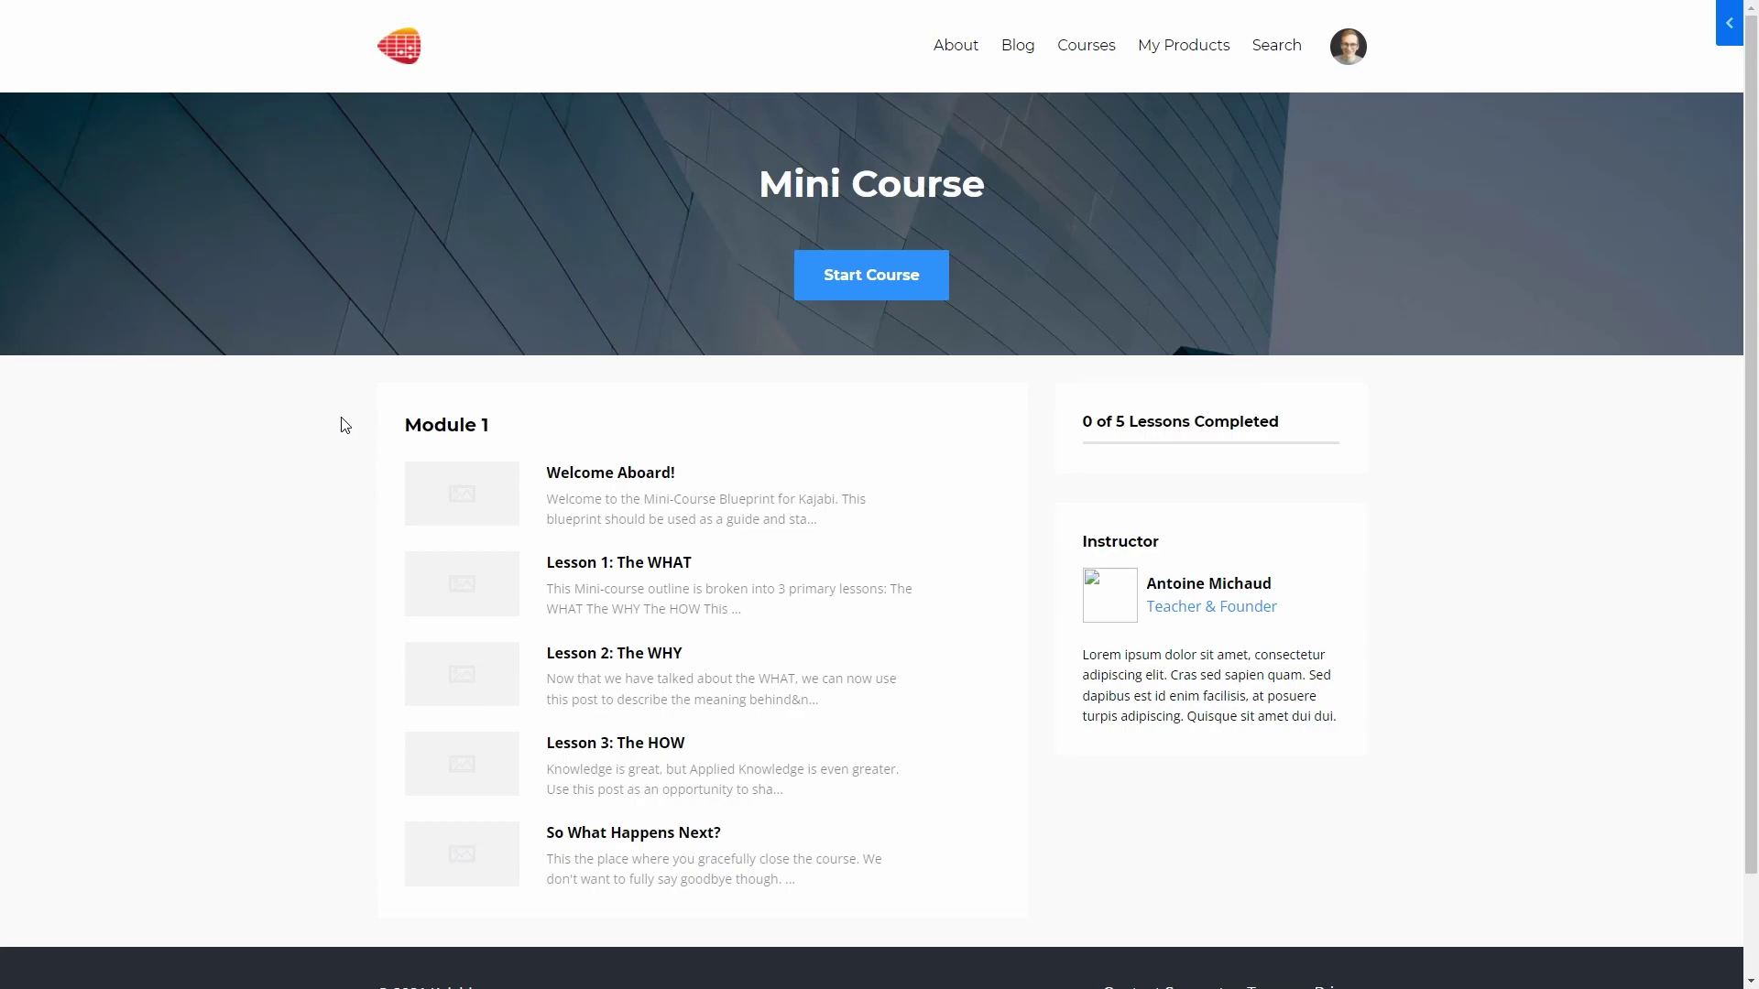
key(alt+Left)
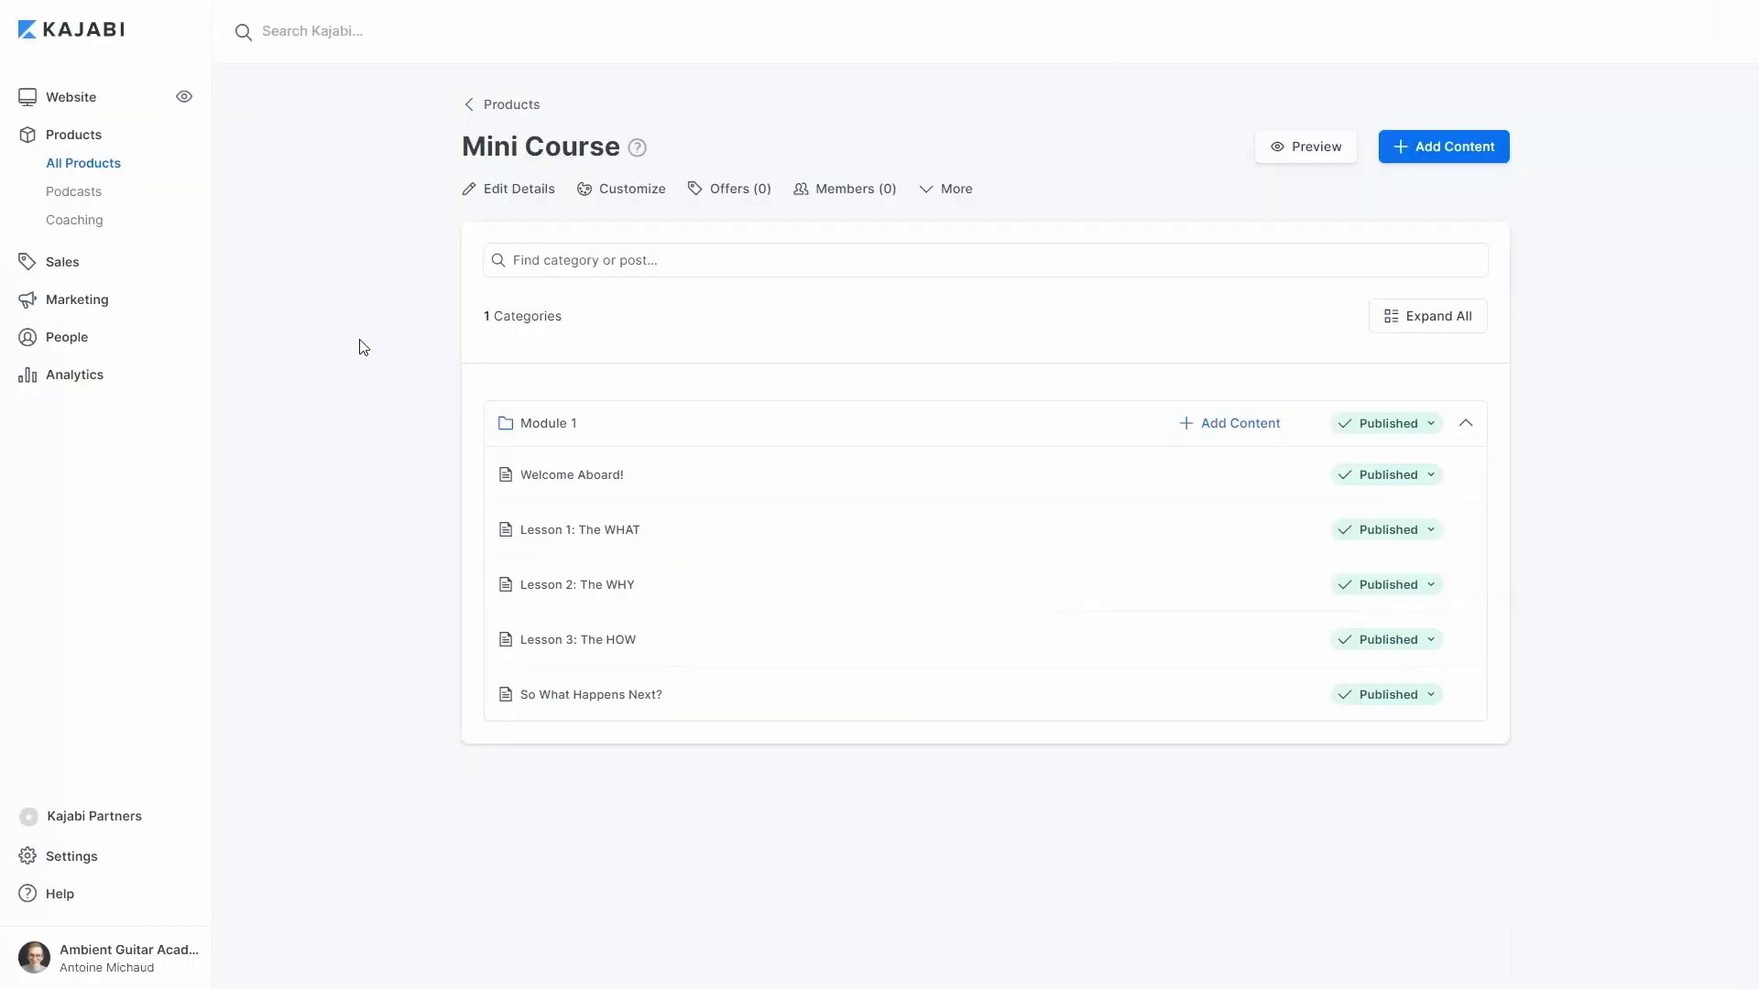
Step: Open the Mini Course's theme settings and browse the full gallery of product themes
click(630, 192)
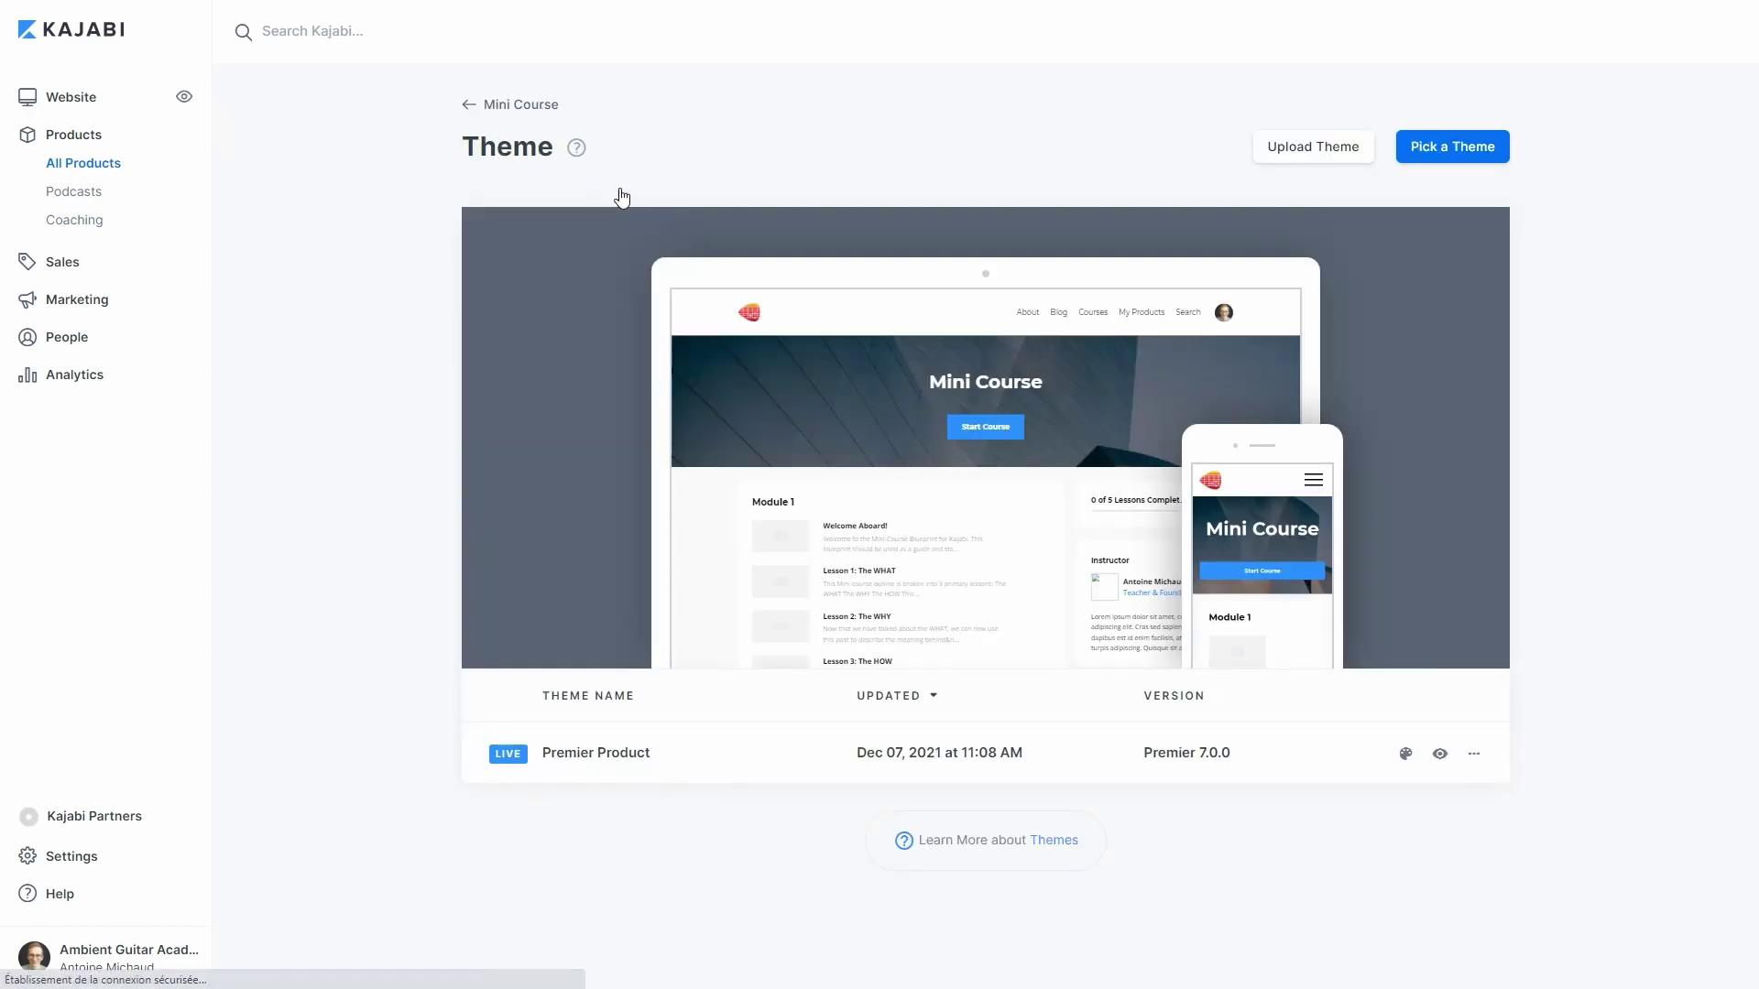
mouse_move(1267, 423)
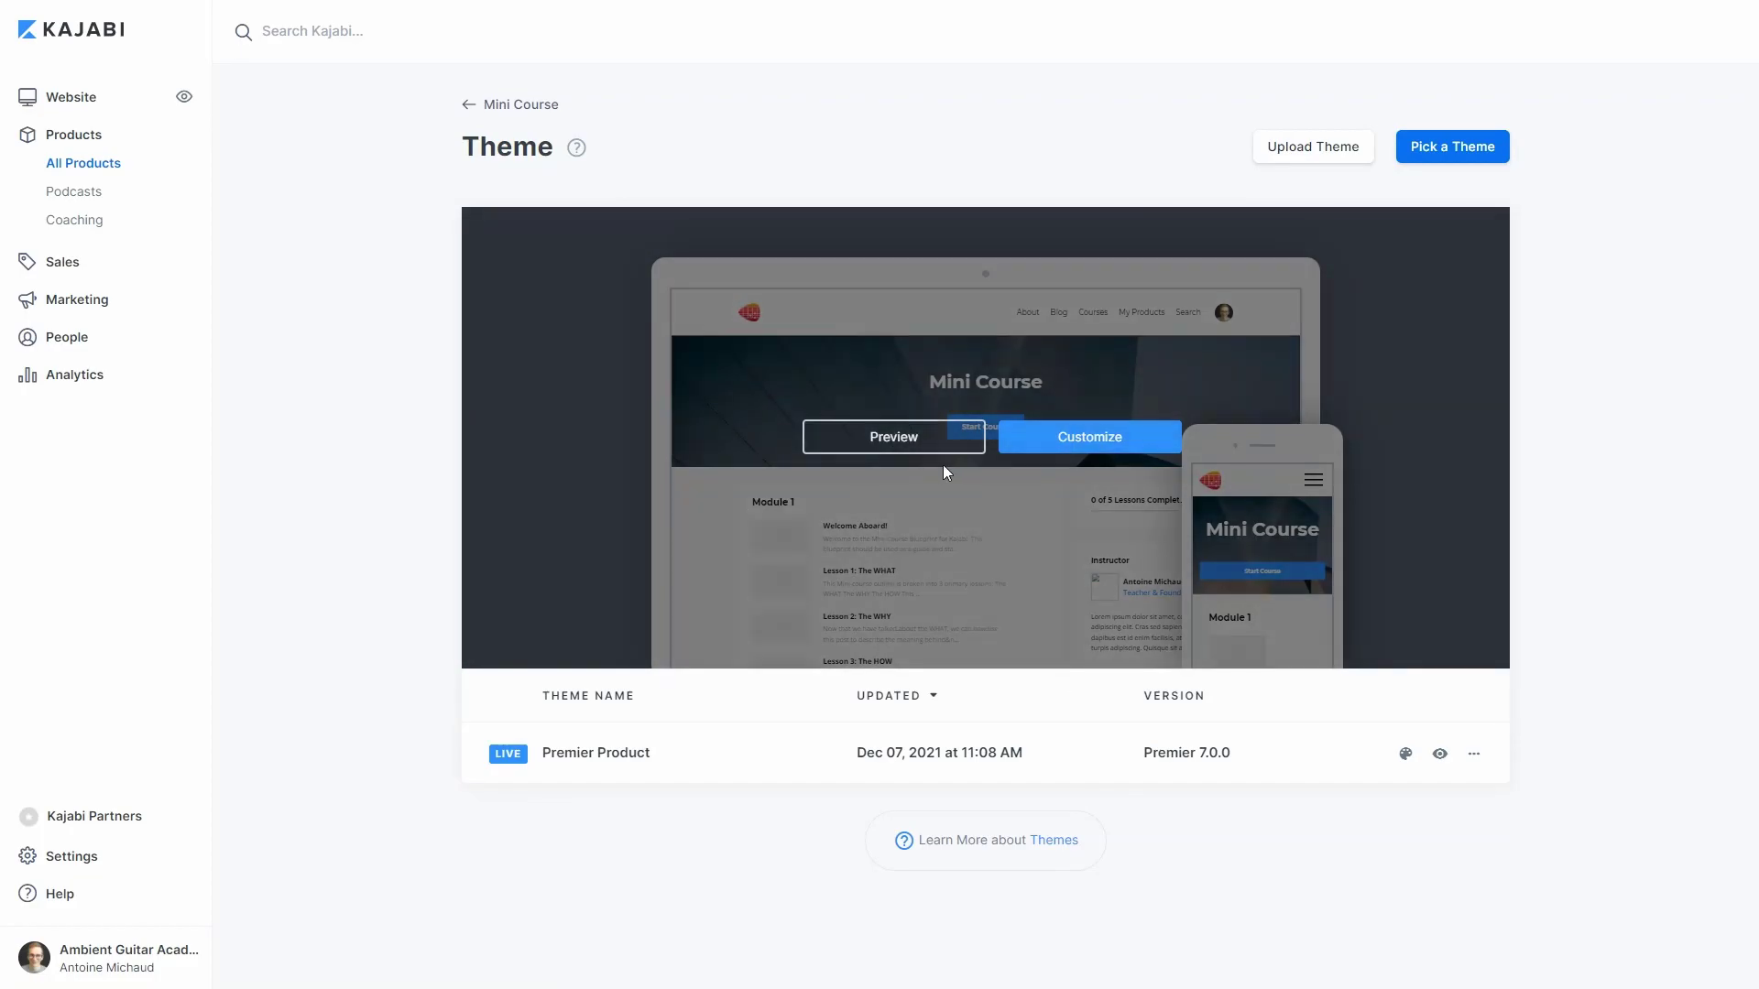
click(1452, 152)
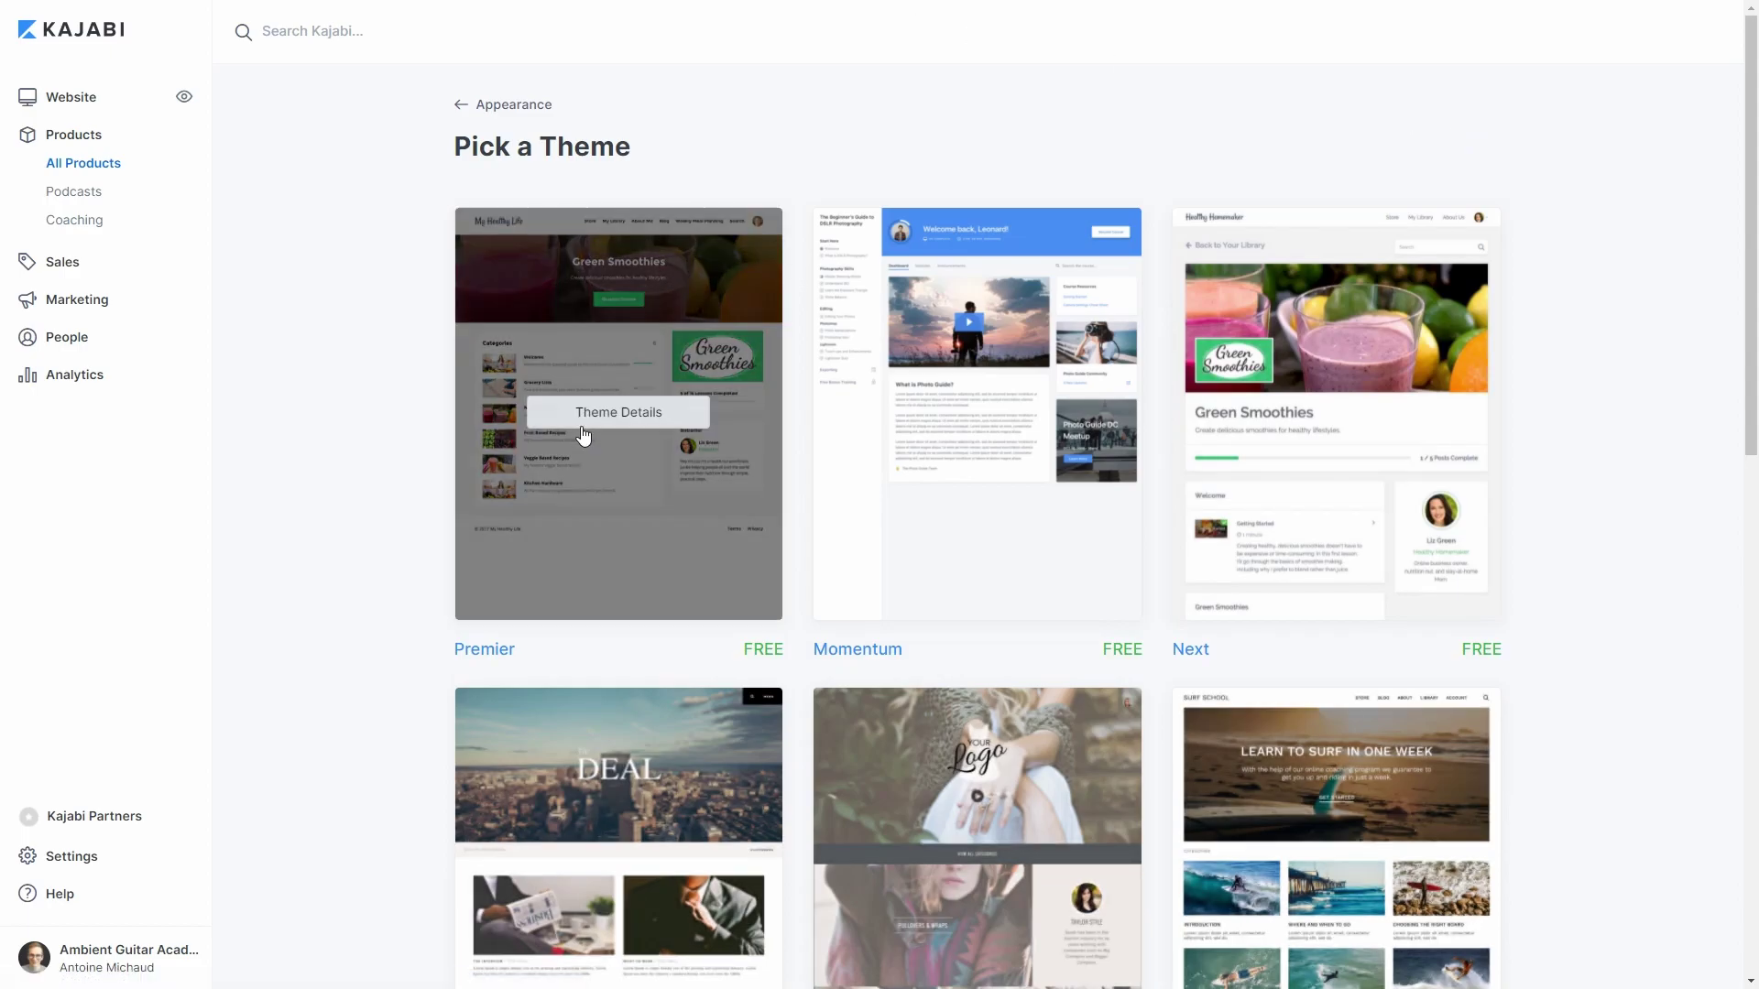
mouse_move(1012, 462)
scroll(1282, 366, down, 5)
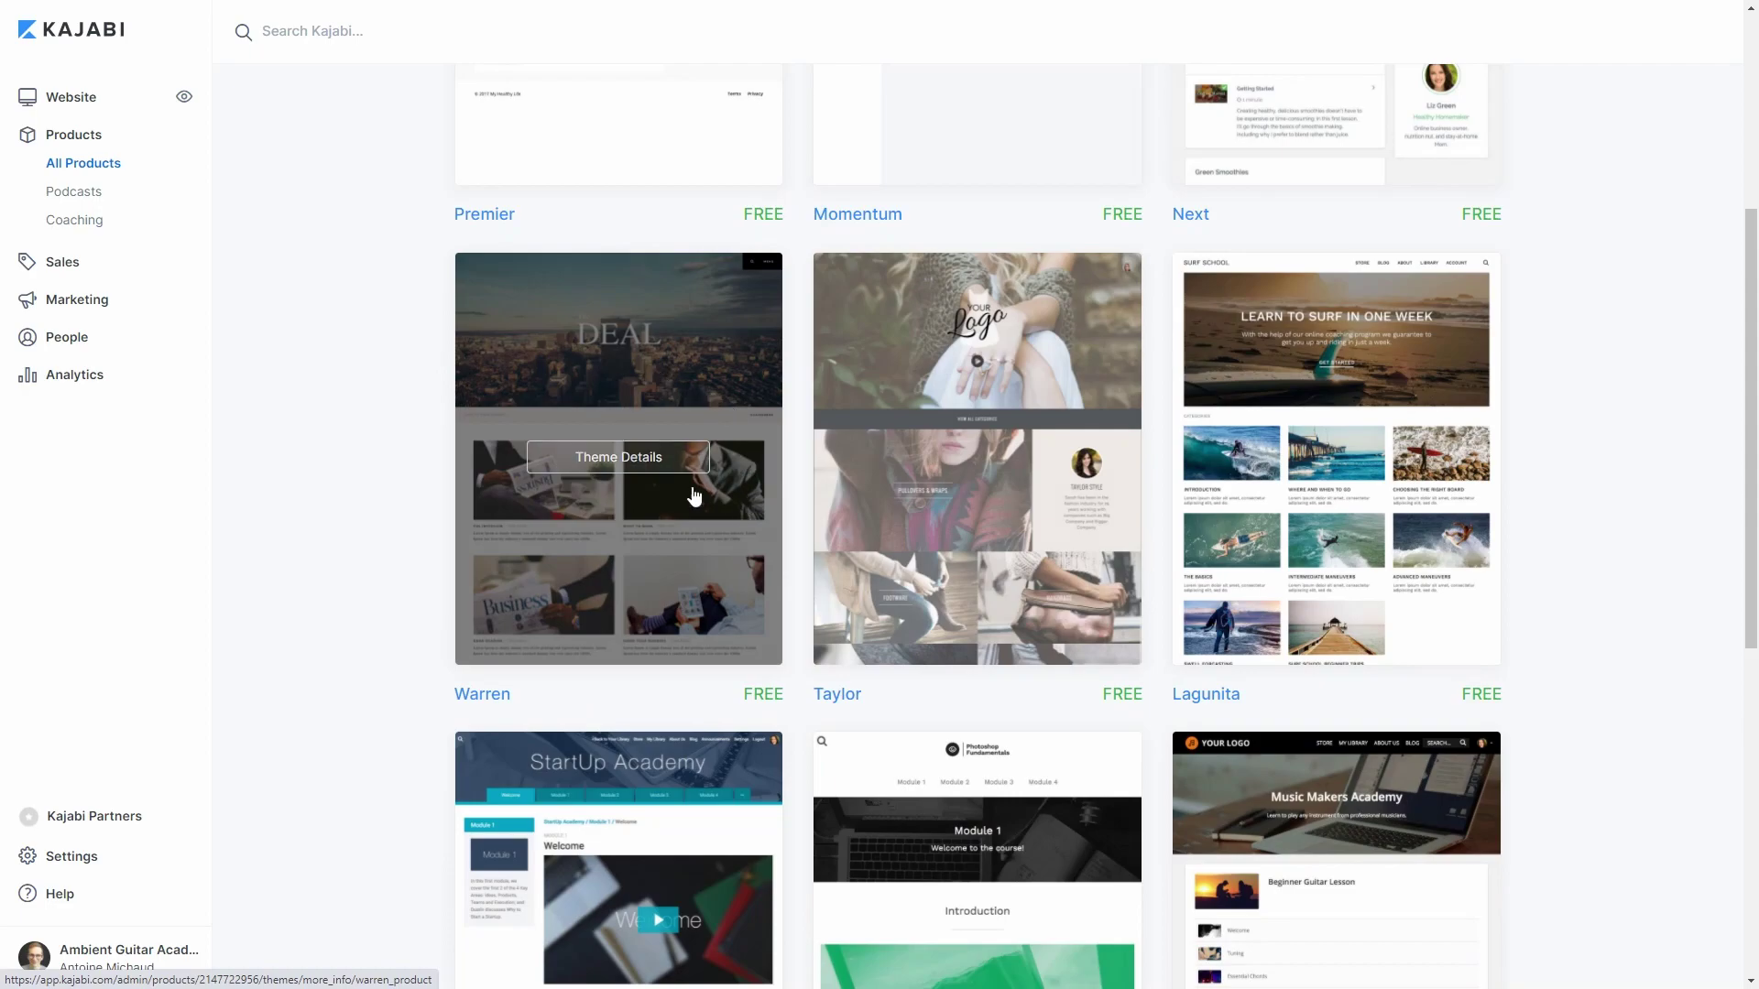
scroll(1245, 226, down, 3)
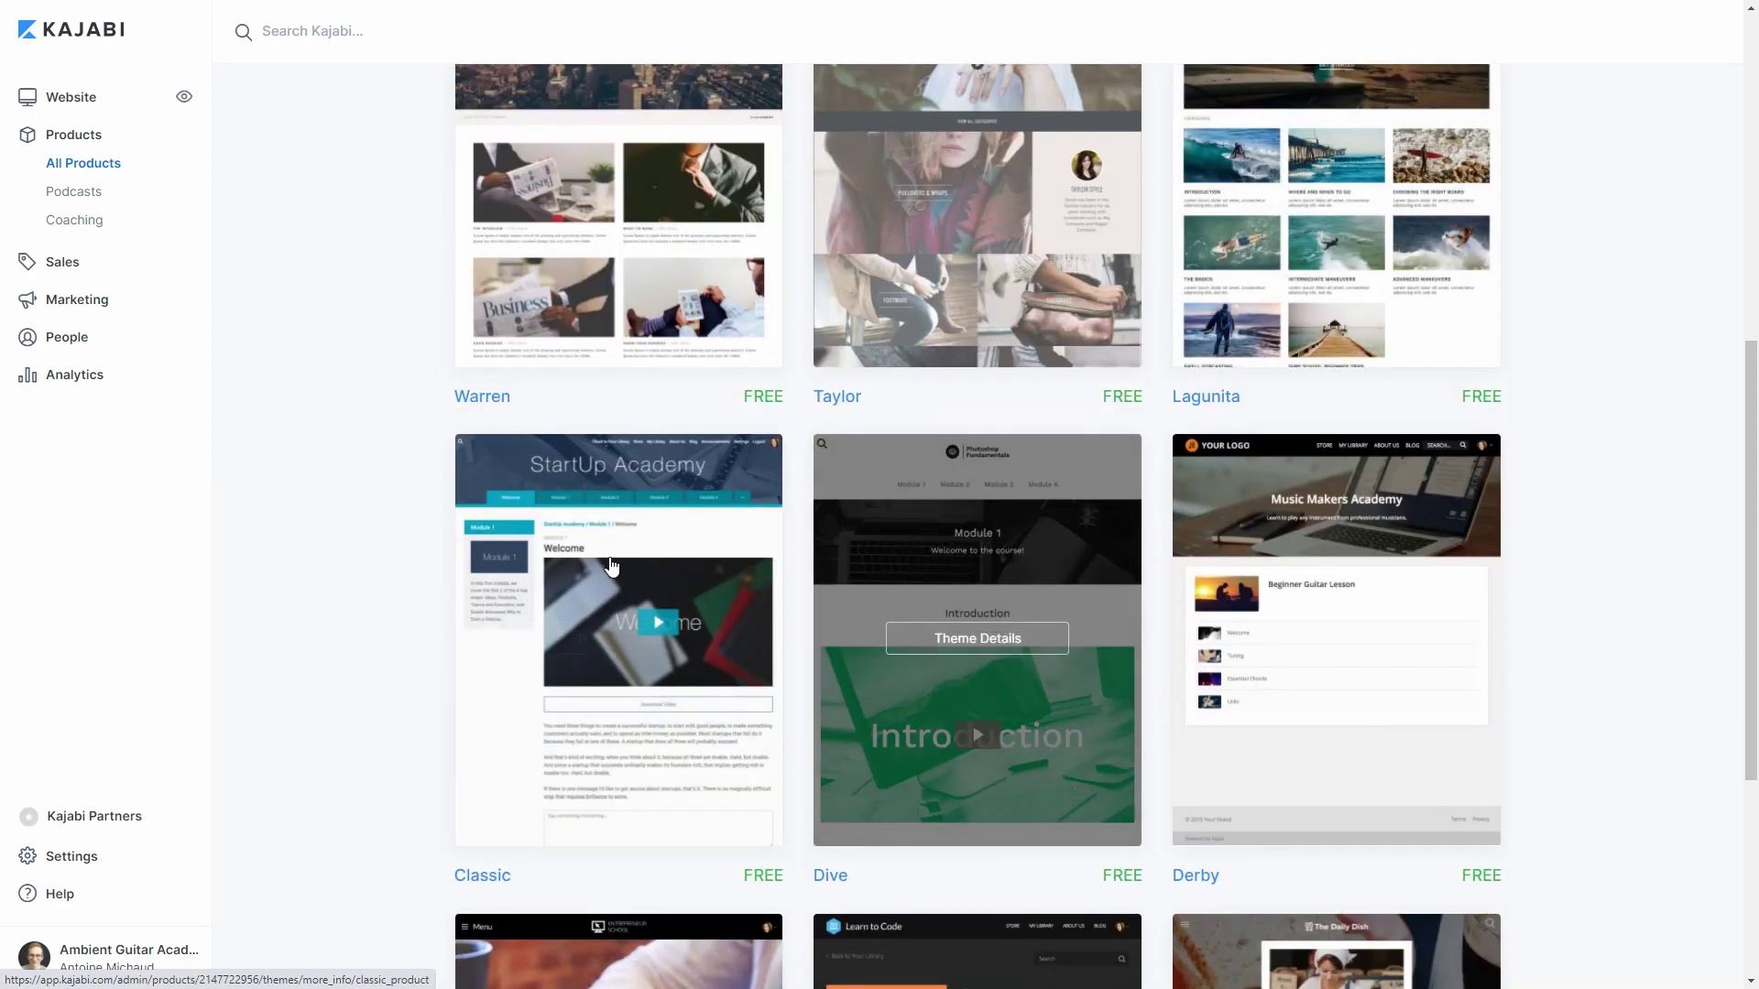
mouse_move(590, 520)
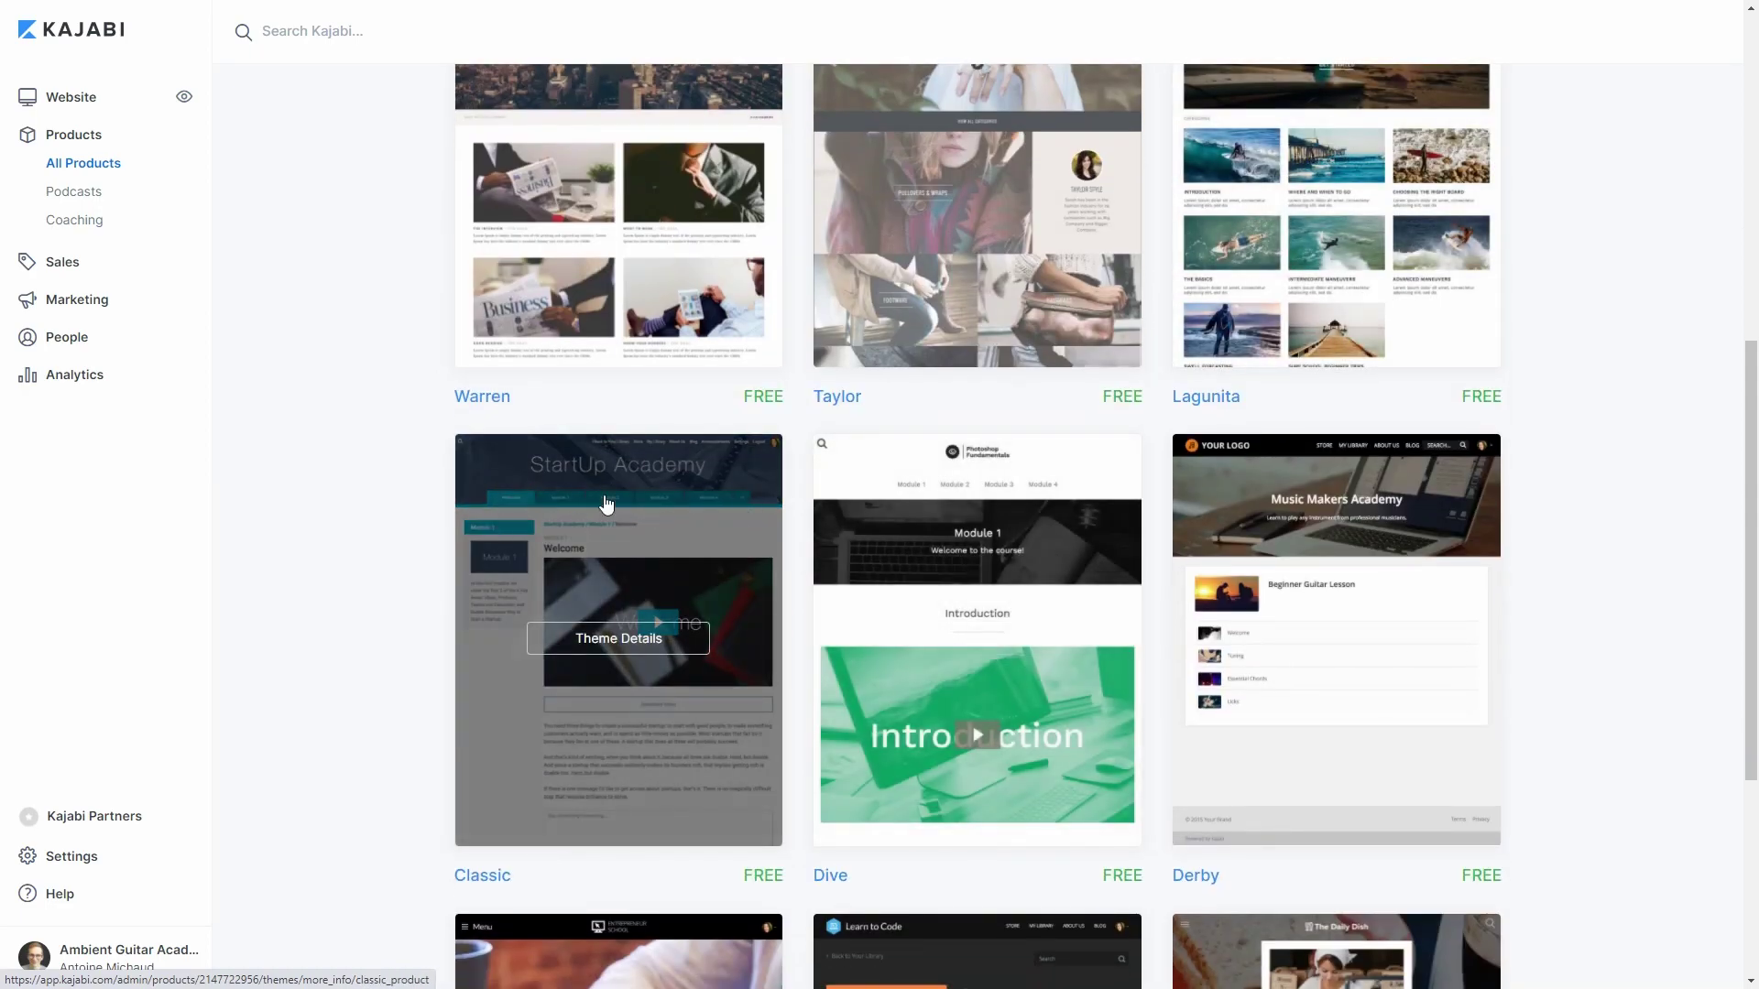
mouse_move(1126, 528)
scroll(1126, 529, down, 5)
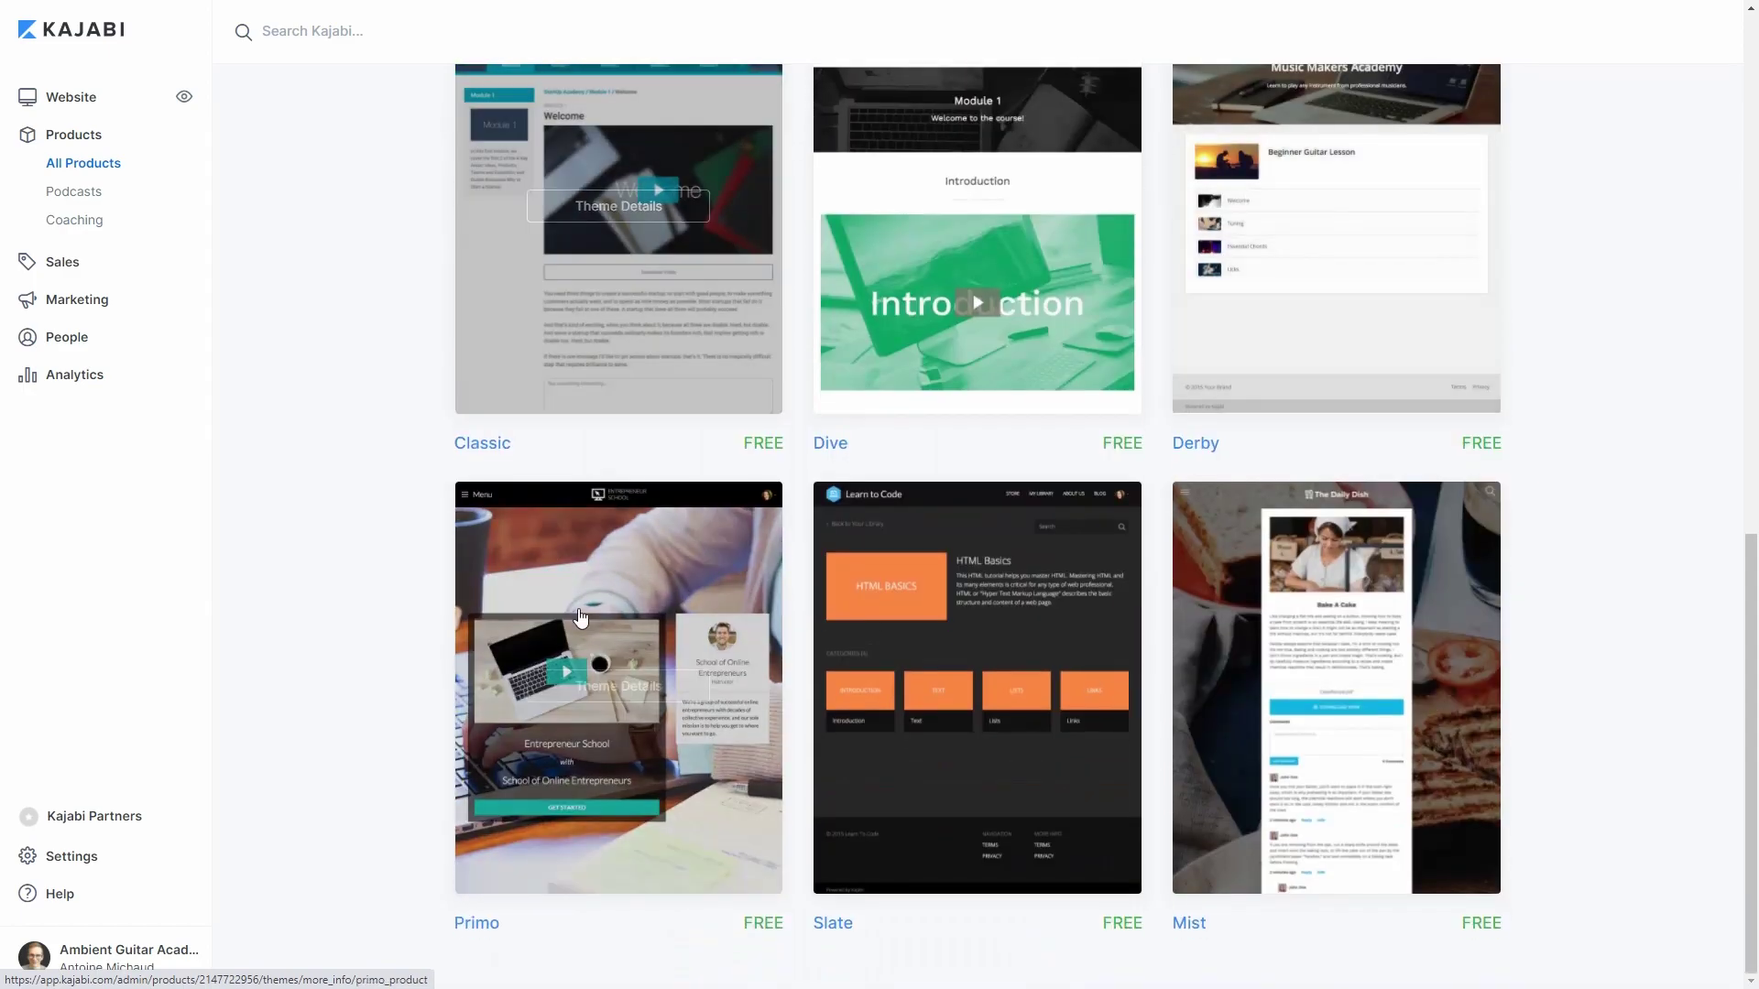
mouse_move(1392, 656)
scroll(797, 596, up, 4)
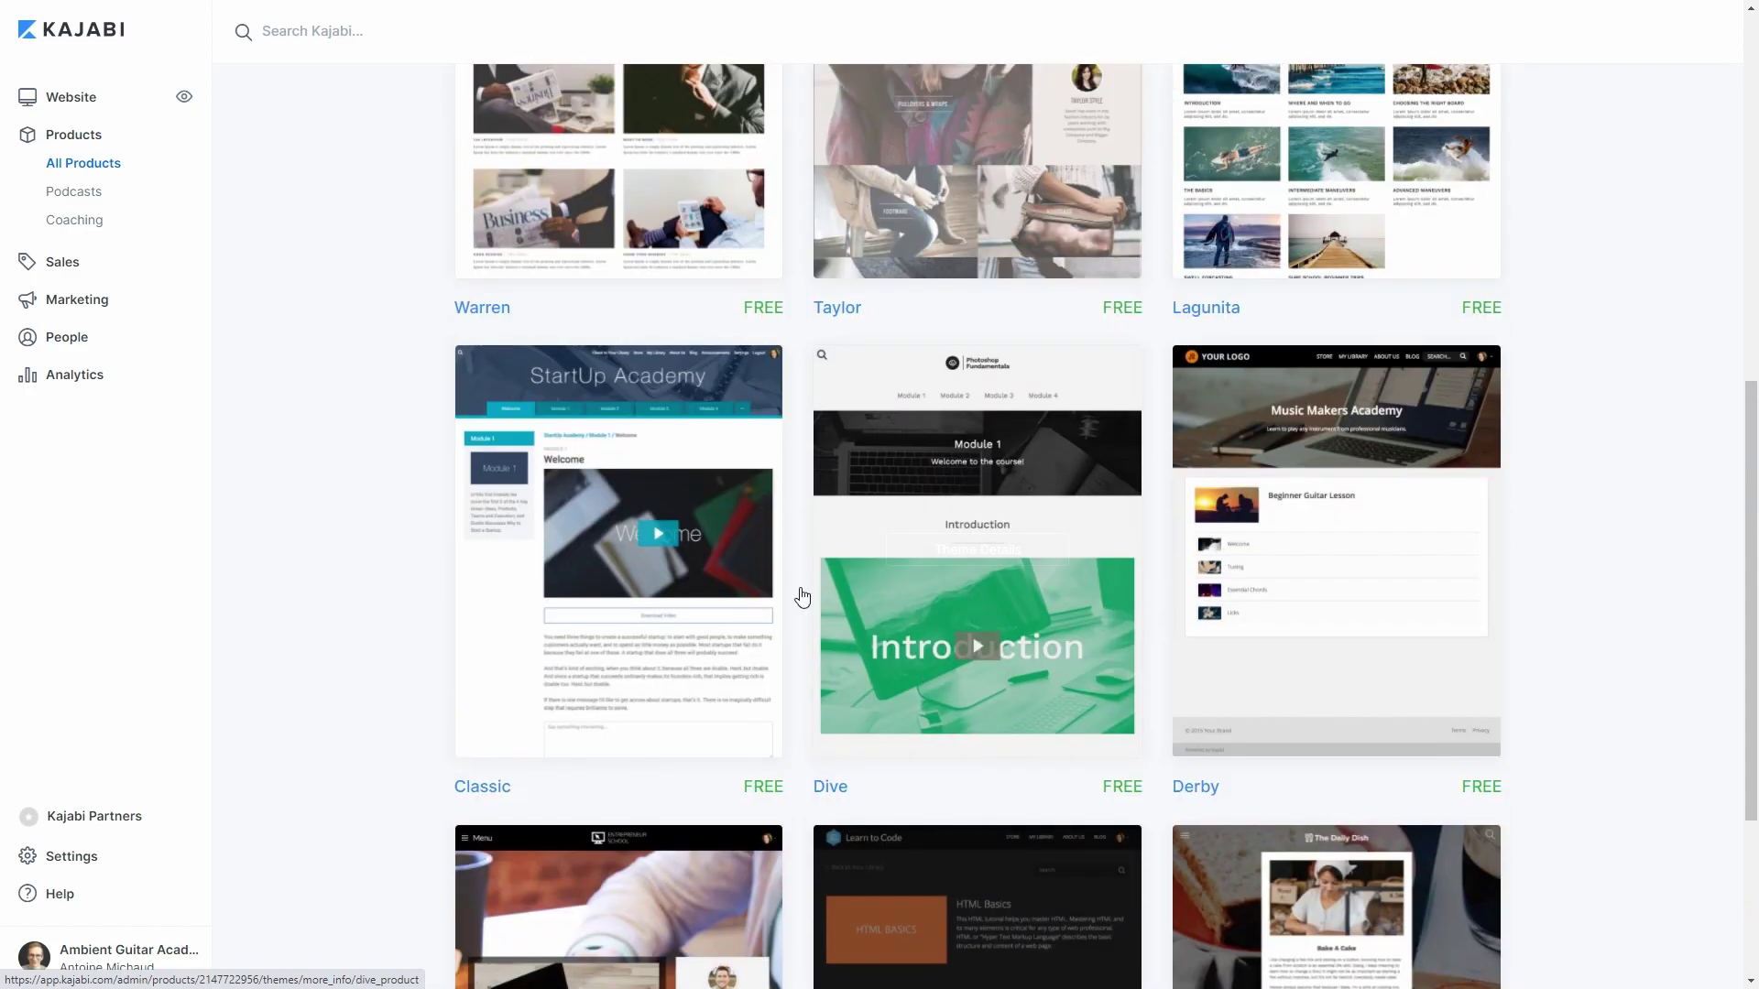
Step: Add the Classic theme to the Mini Course and activate it as the live theme
click(600, 552)
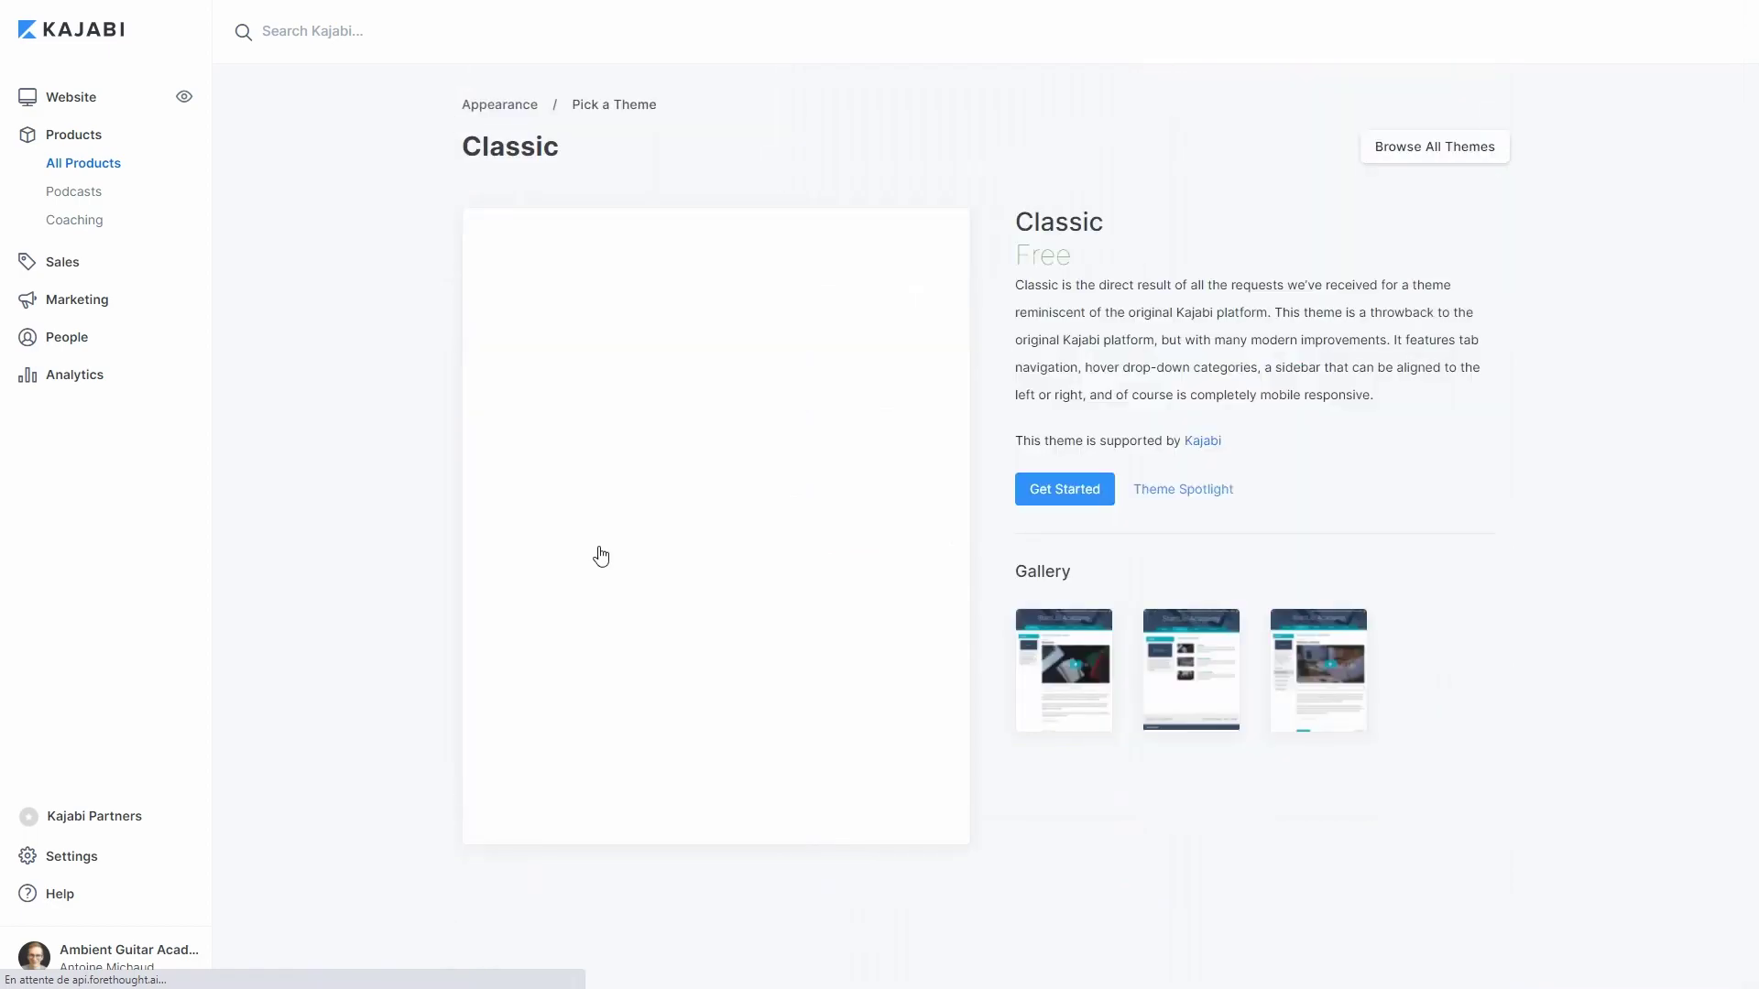
click(1060, 494)
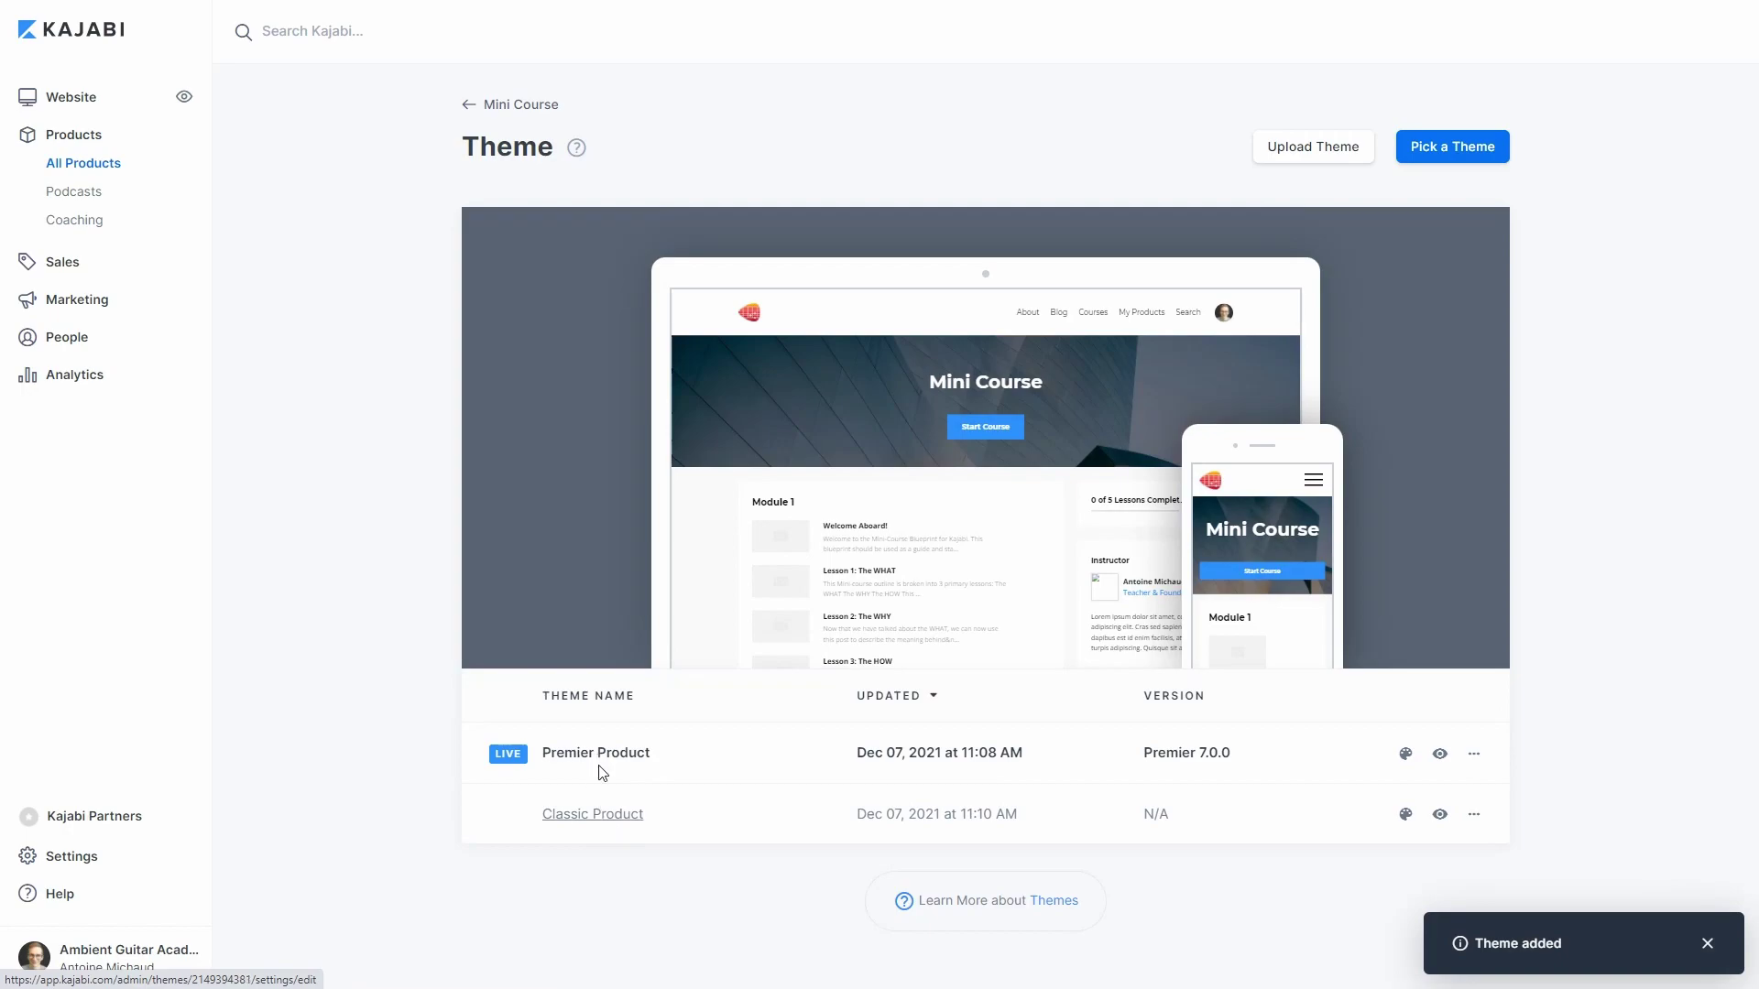
click(1472, 817)
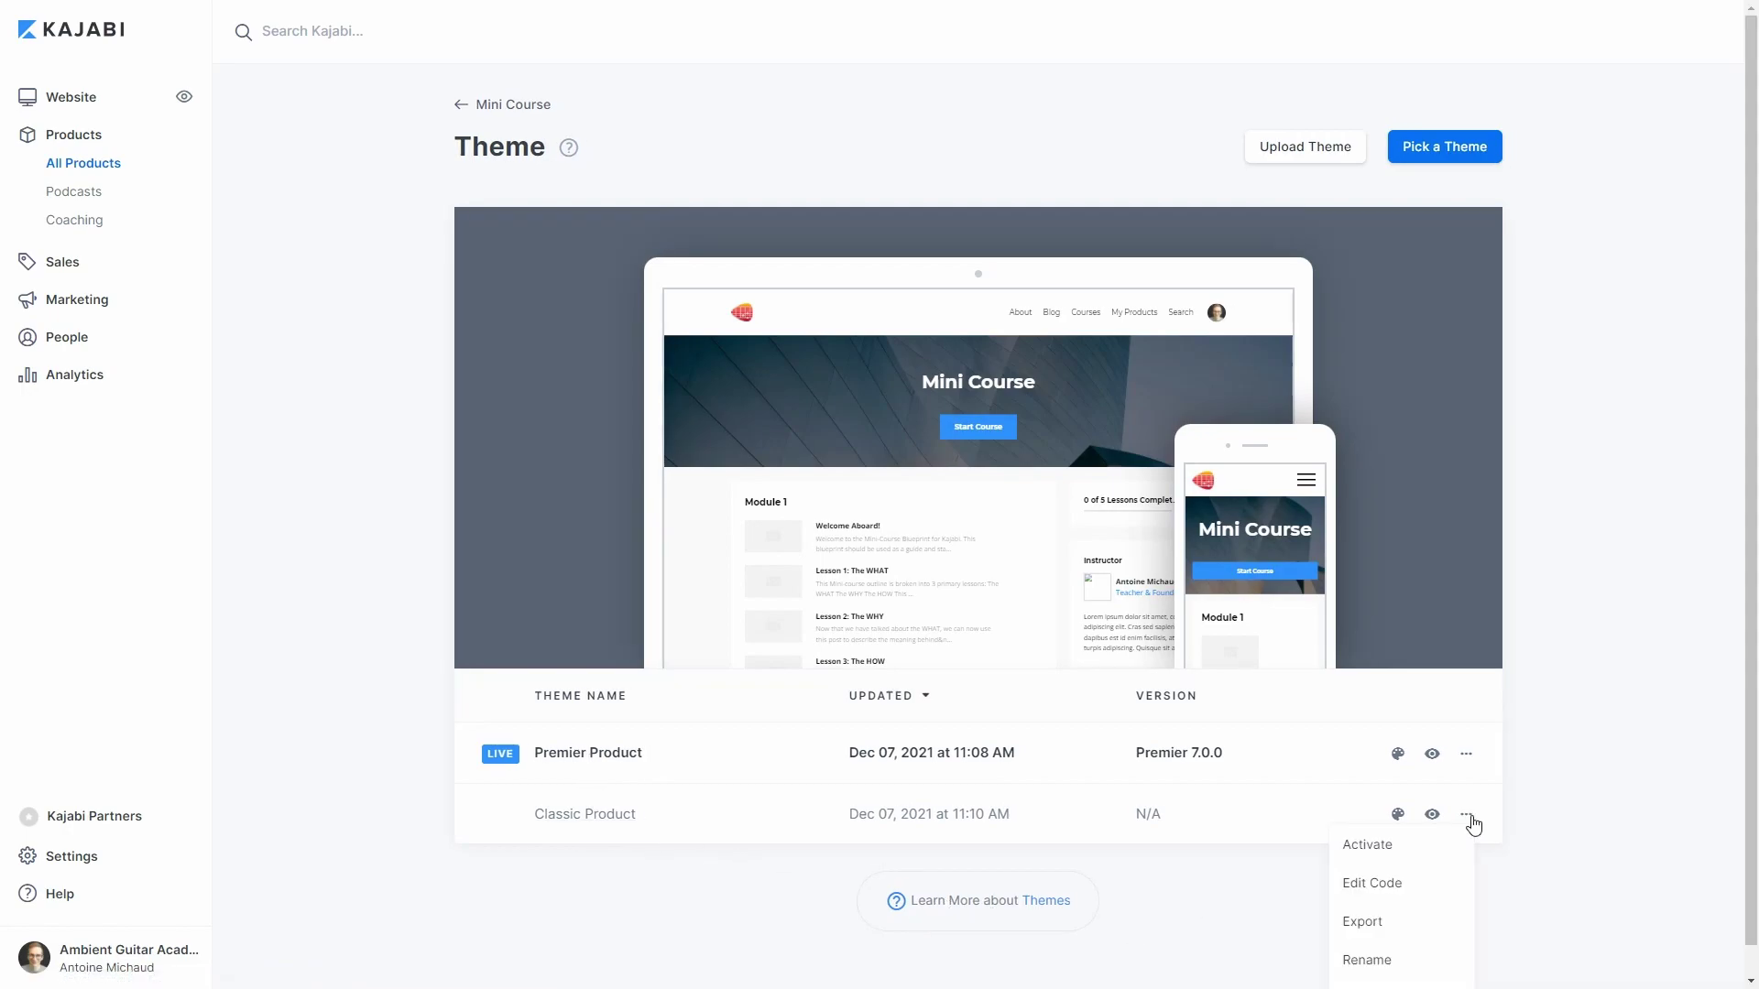
click(1368, 845)
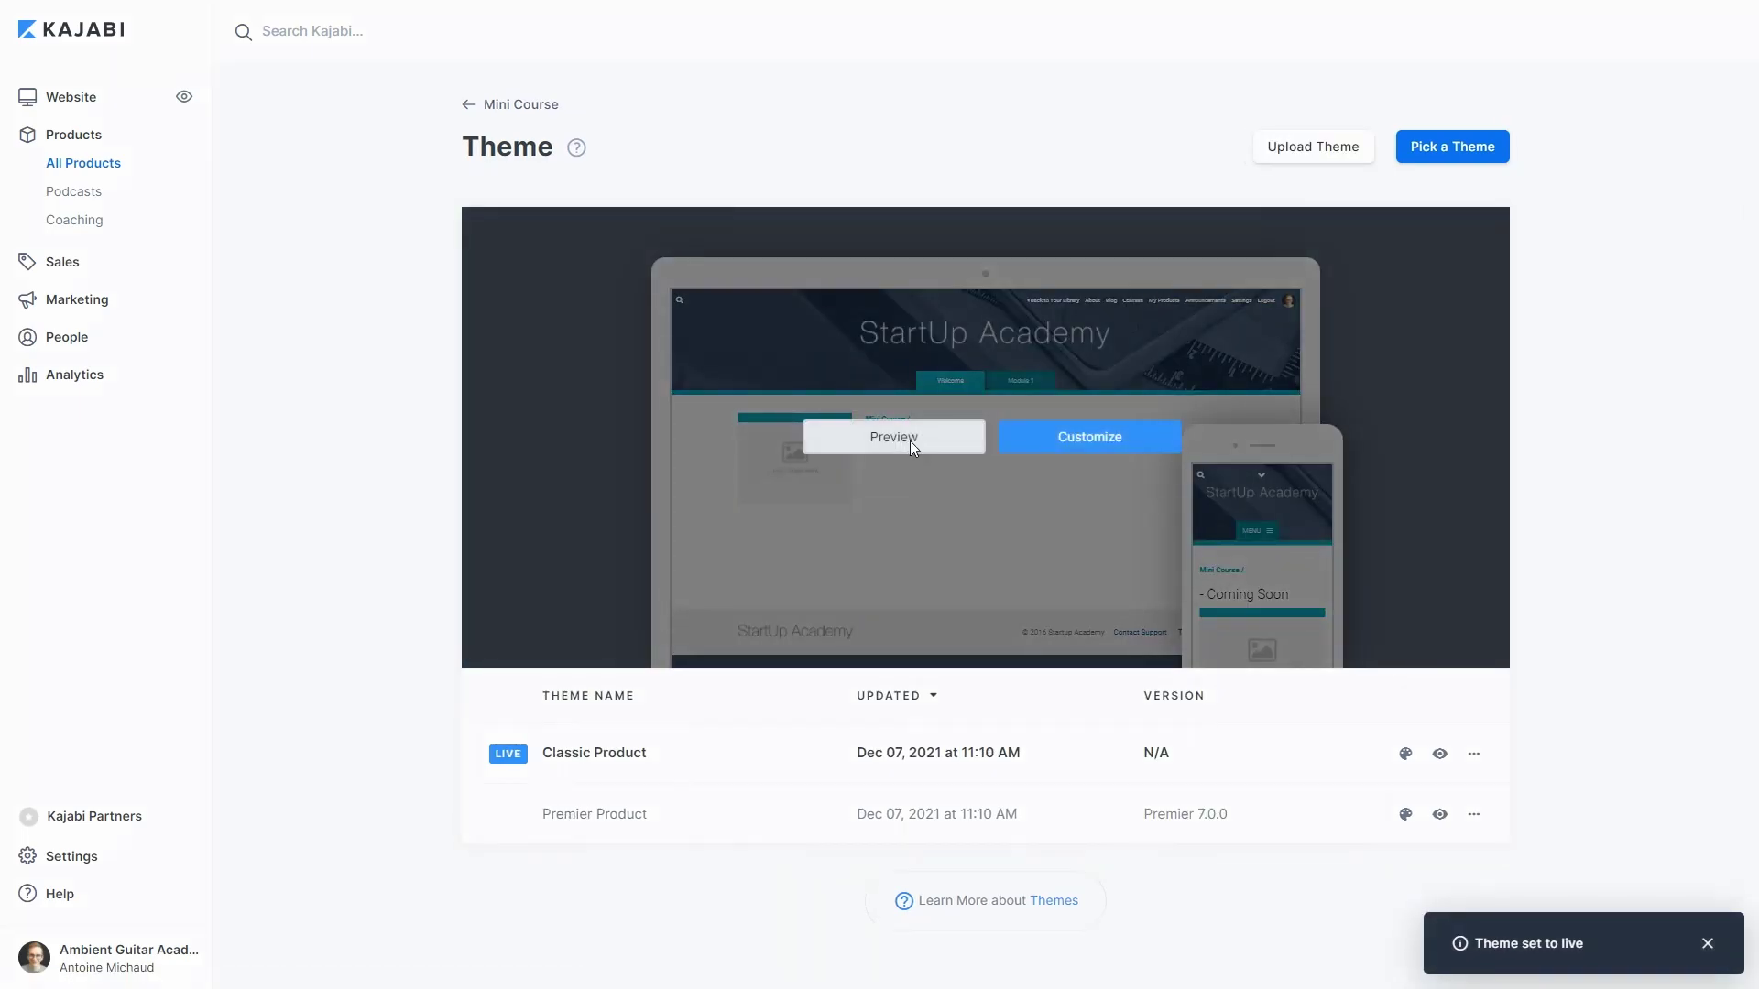
Step: Preview the Mini Course in the Classic theme, check its Module 1 page, and close the preview
click(910, 445)
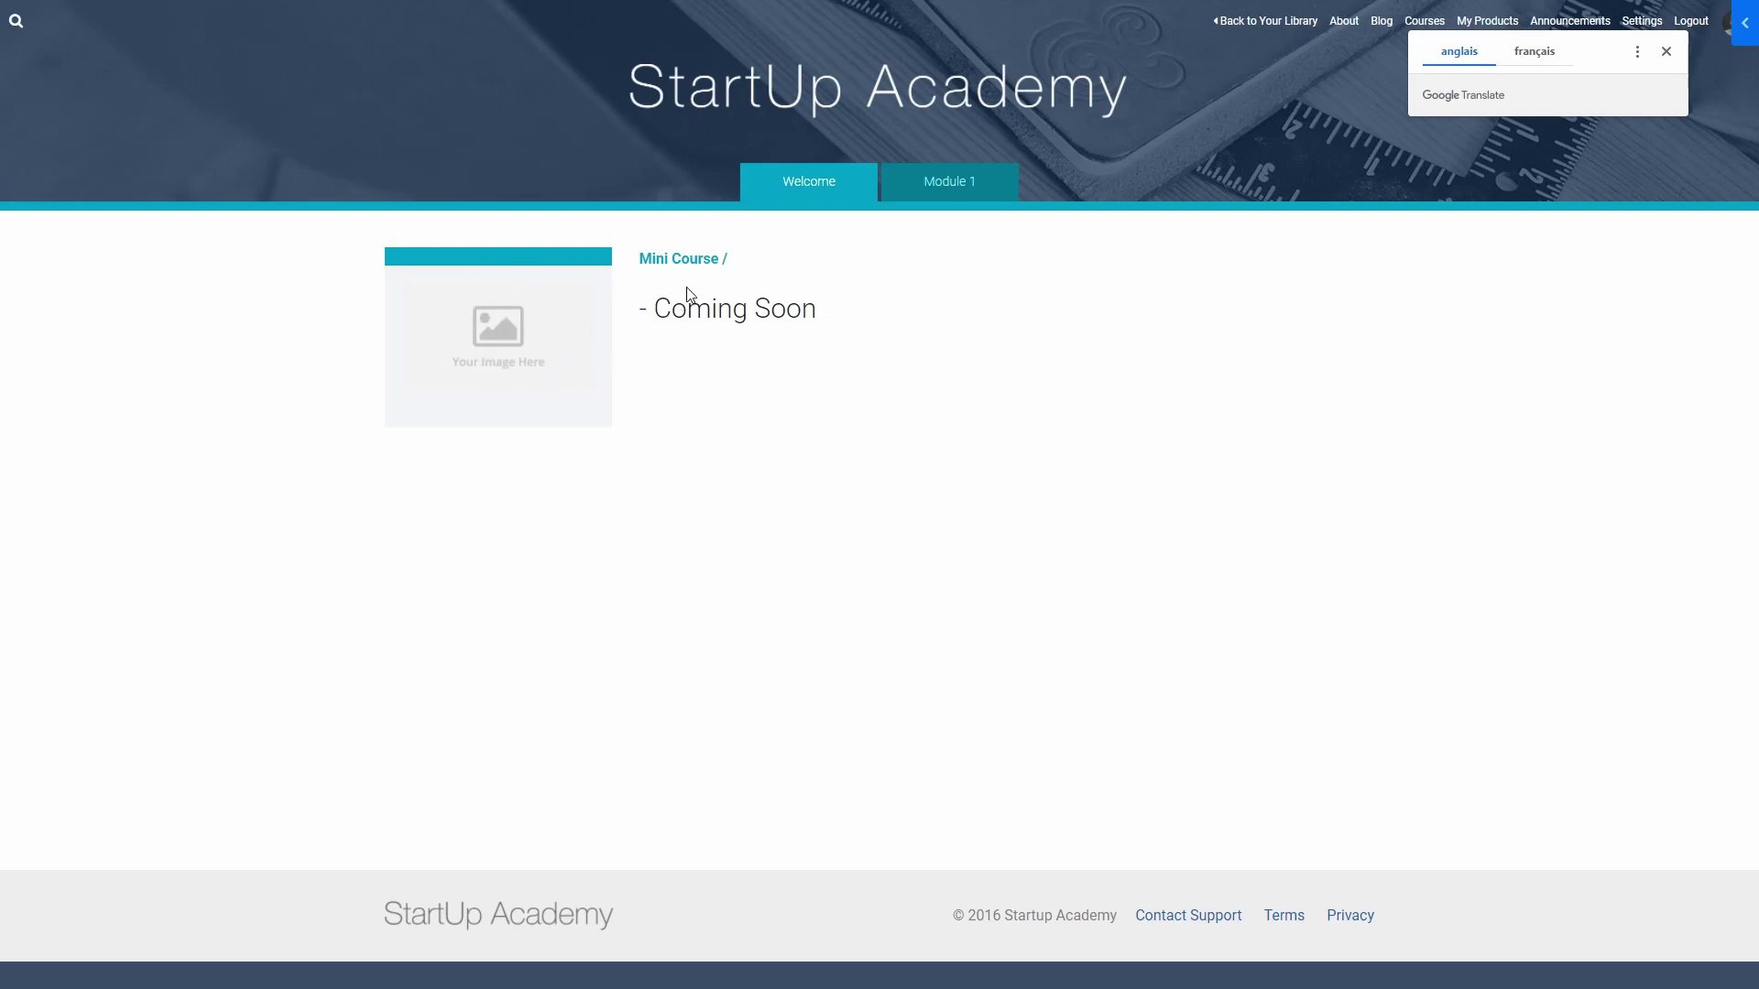
click(941, 188)
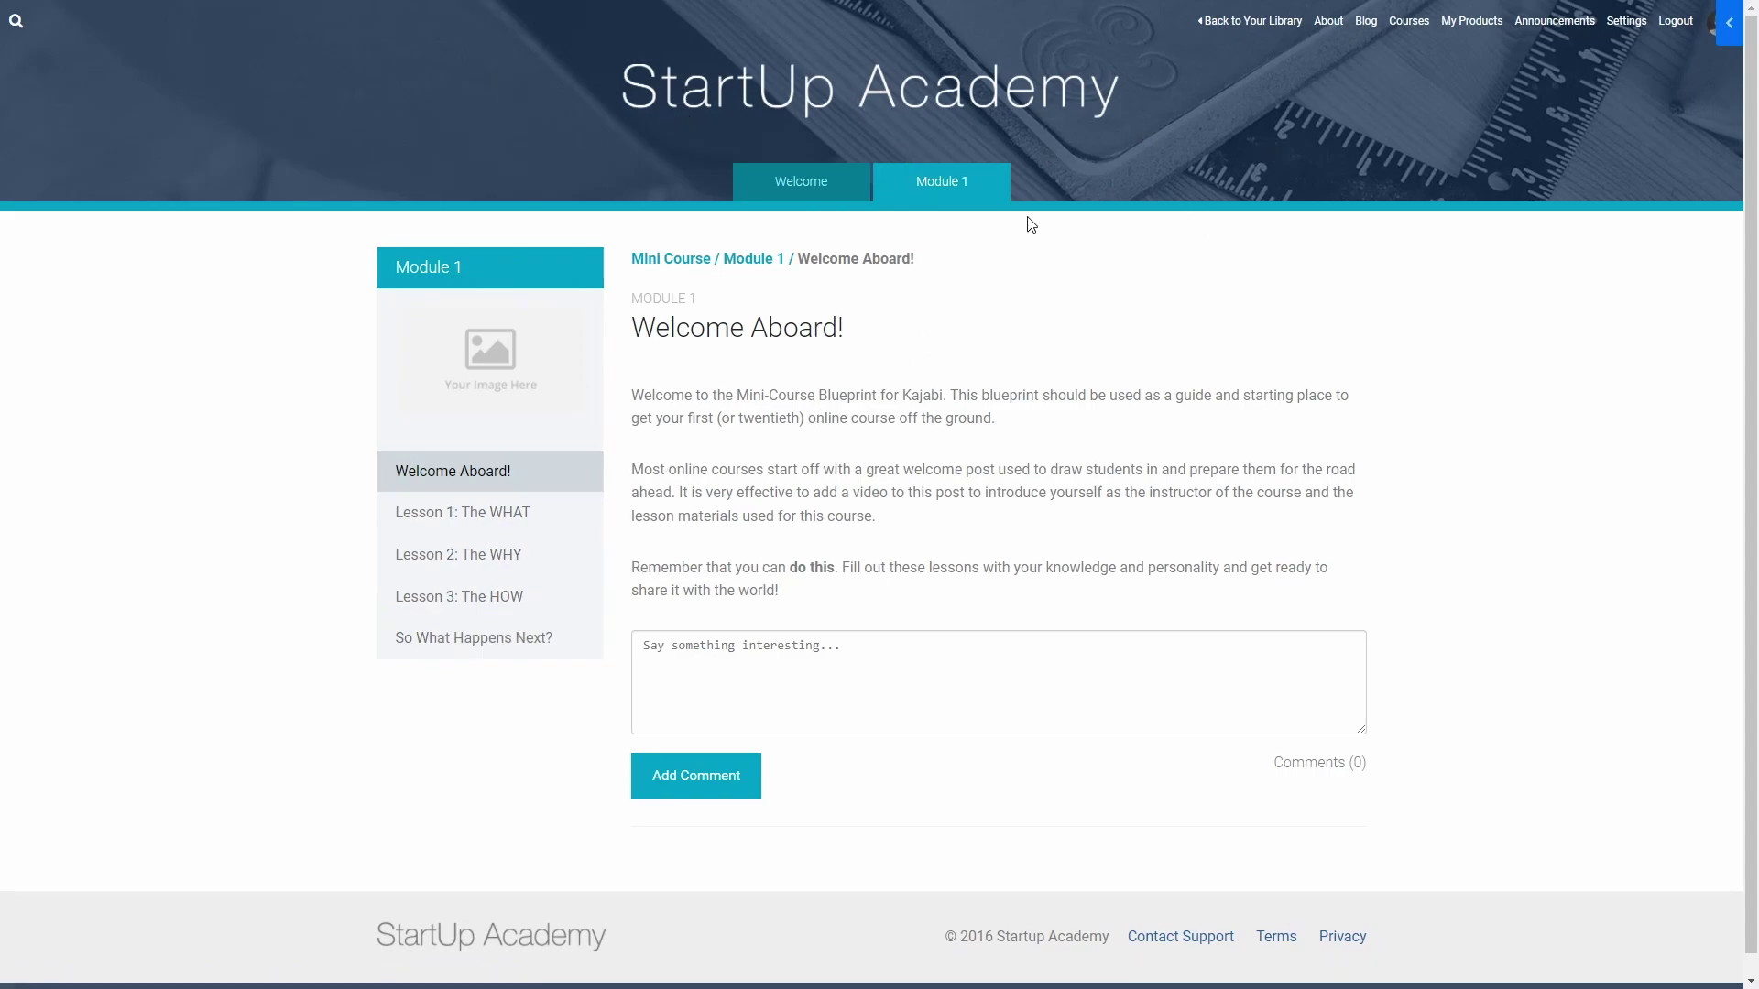
key(ctrl+w)
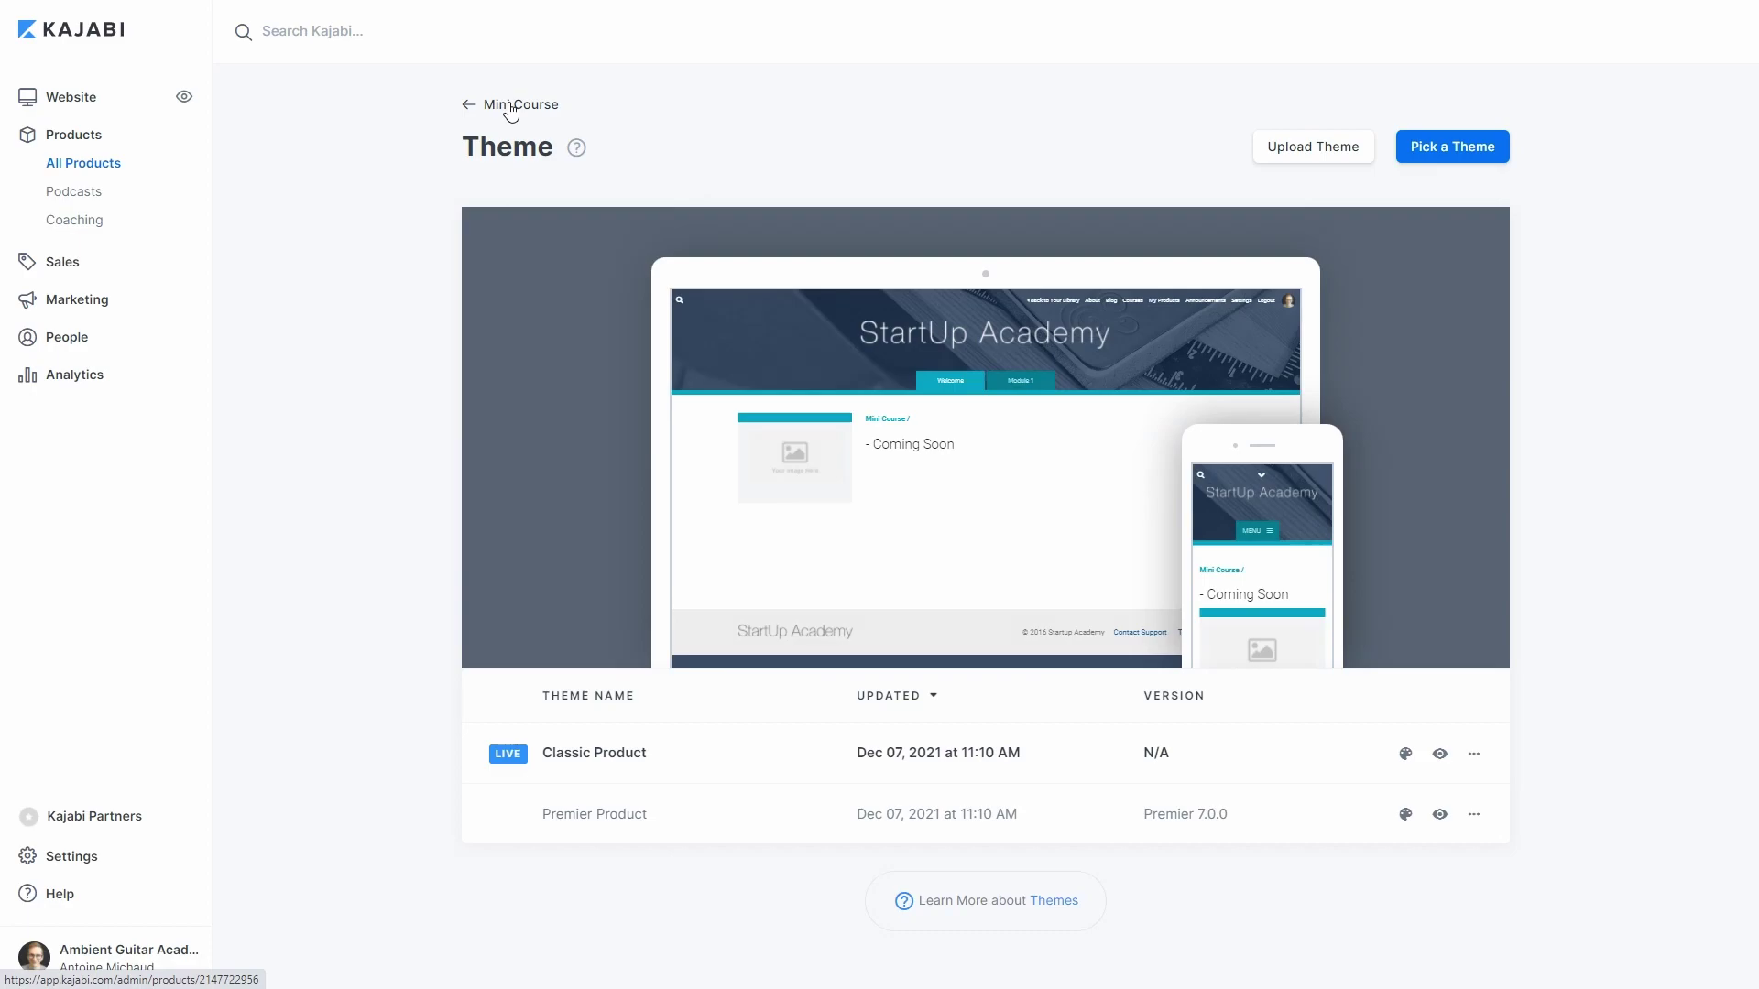
Step: View the start pages for creating a podcast and a coaching program
click(83, 195)
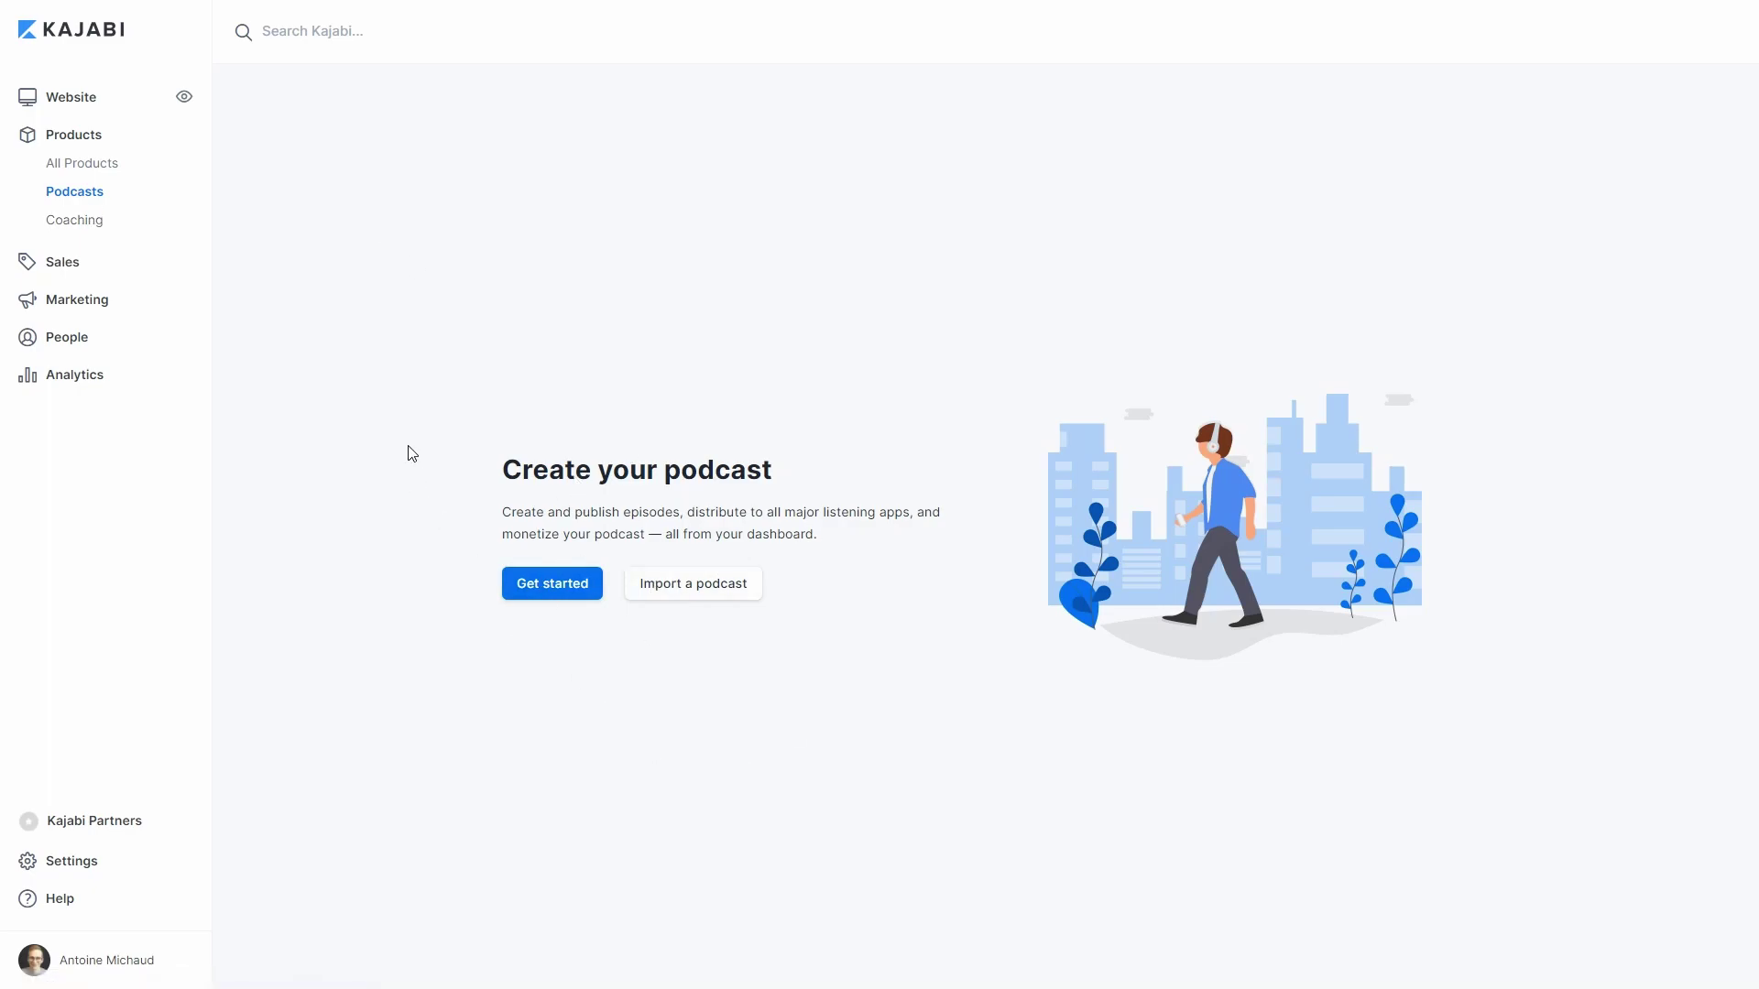
click(73, 229)
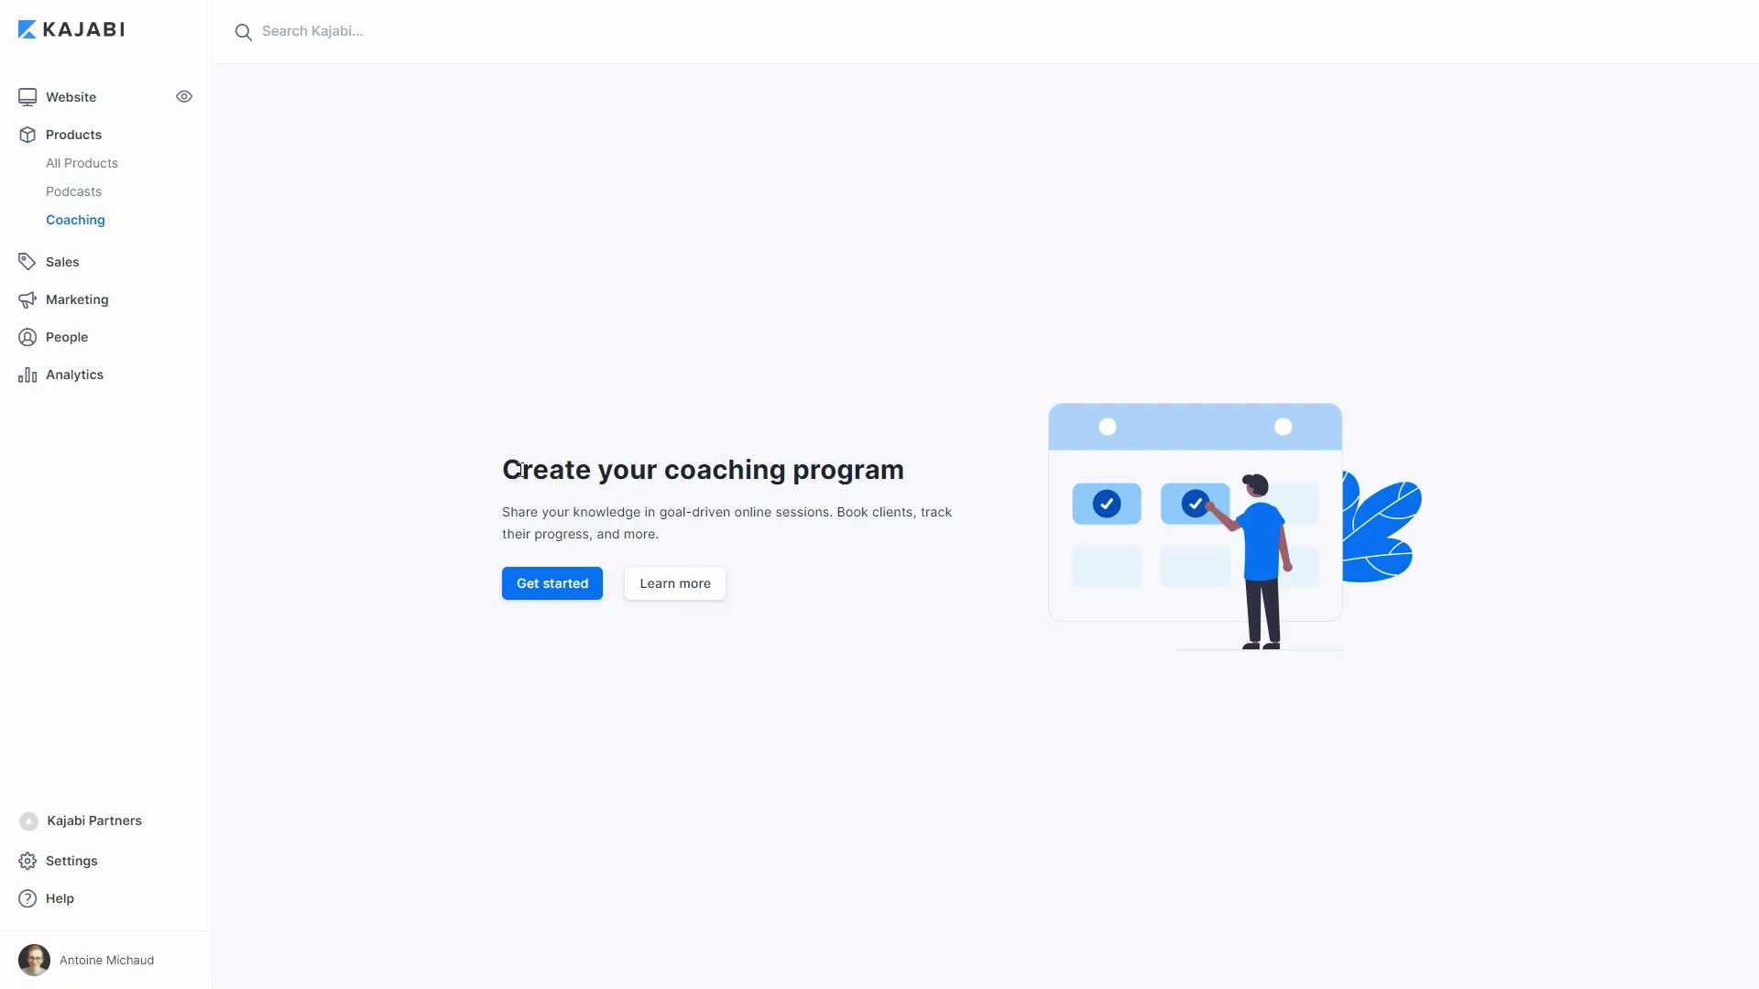
Step: Go to the sales offers and open the KORDZ Program (Platinum) - Funnel (v.2 with coupon) offer
click(62, 267)
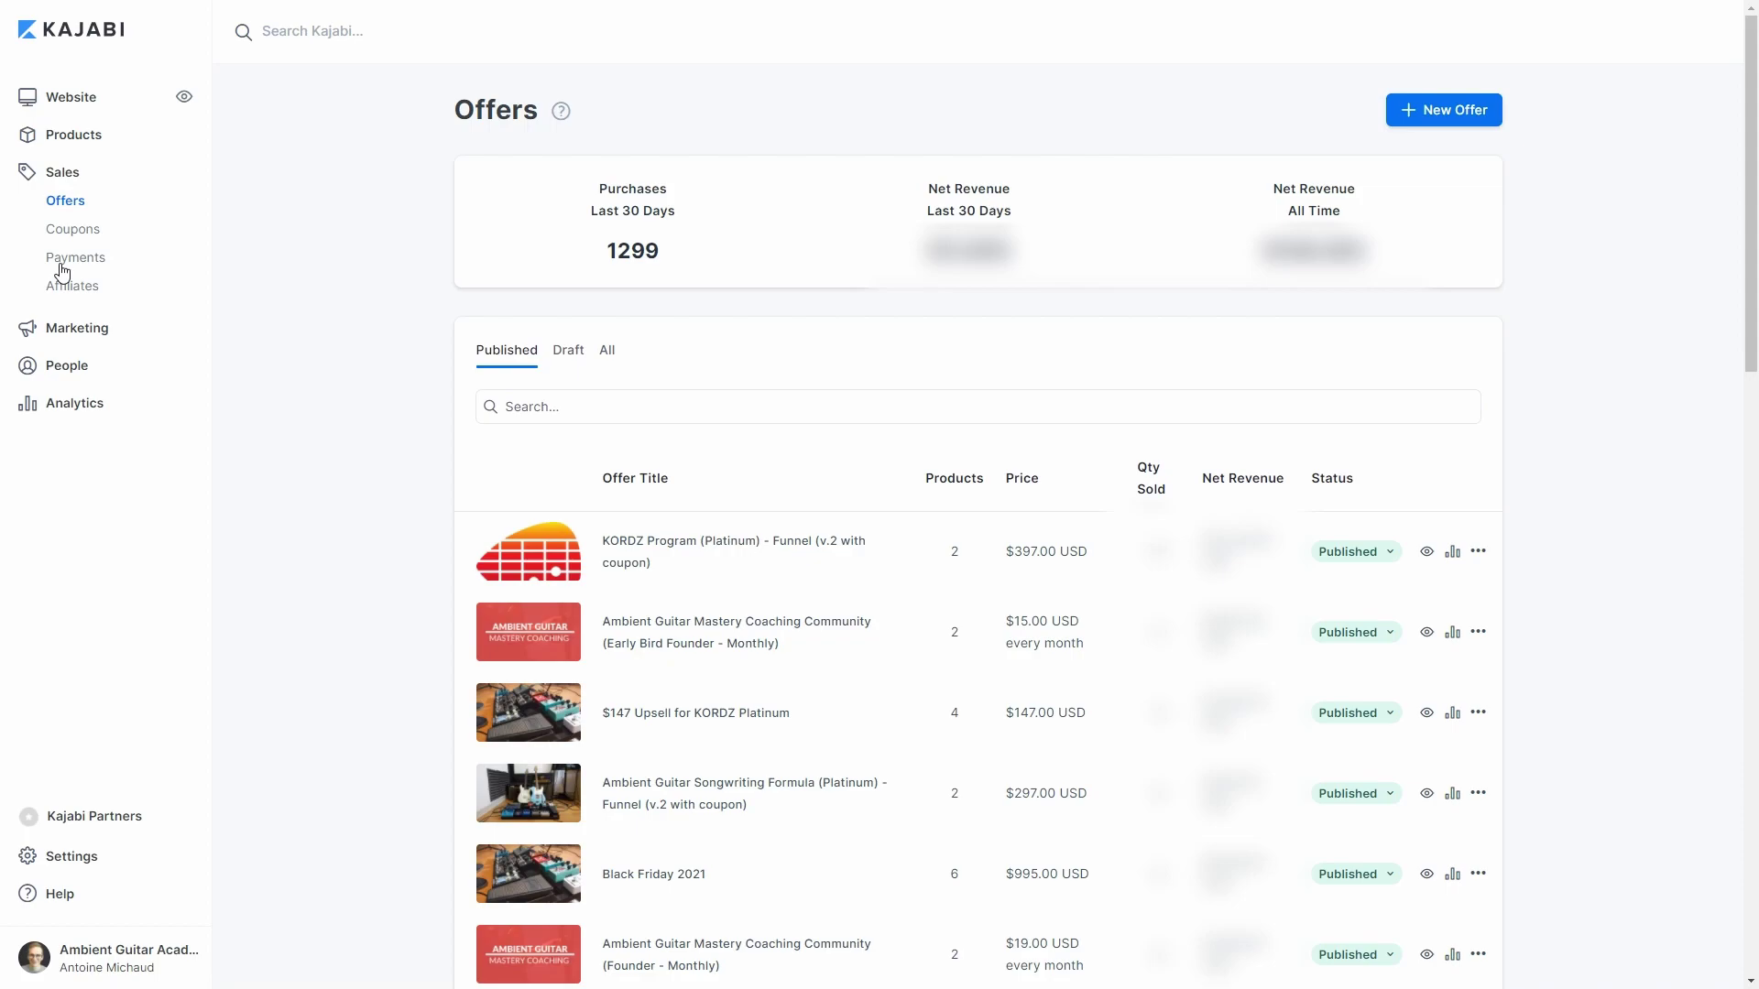
click(650, 547)
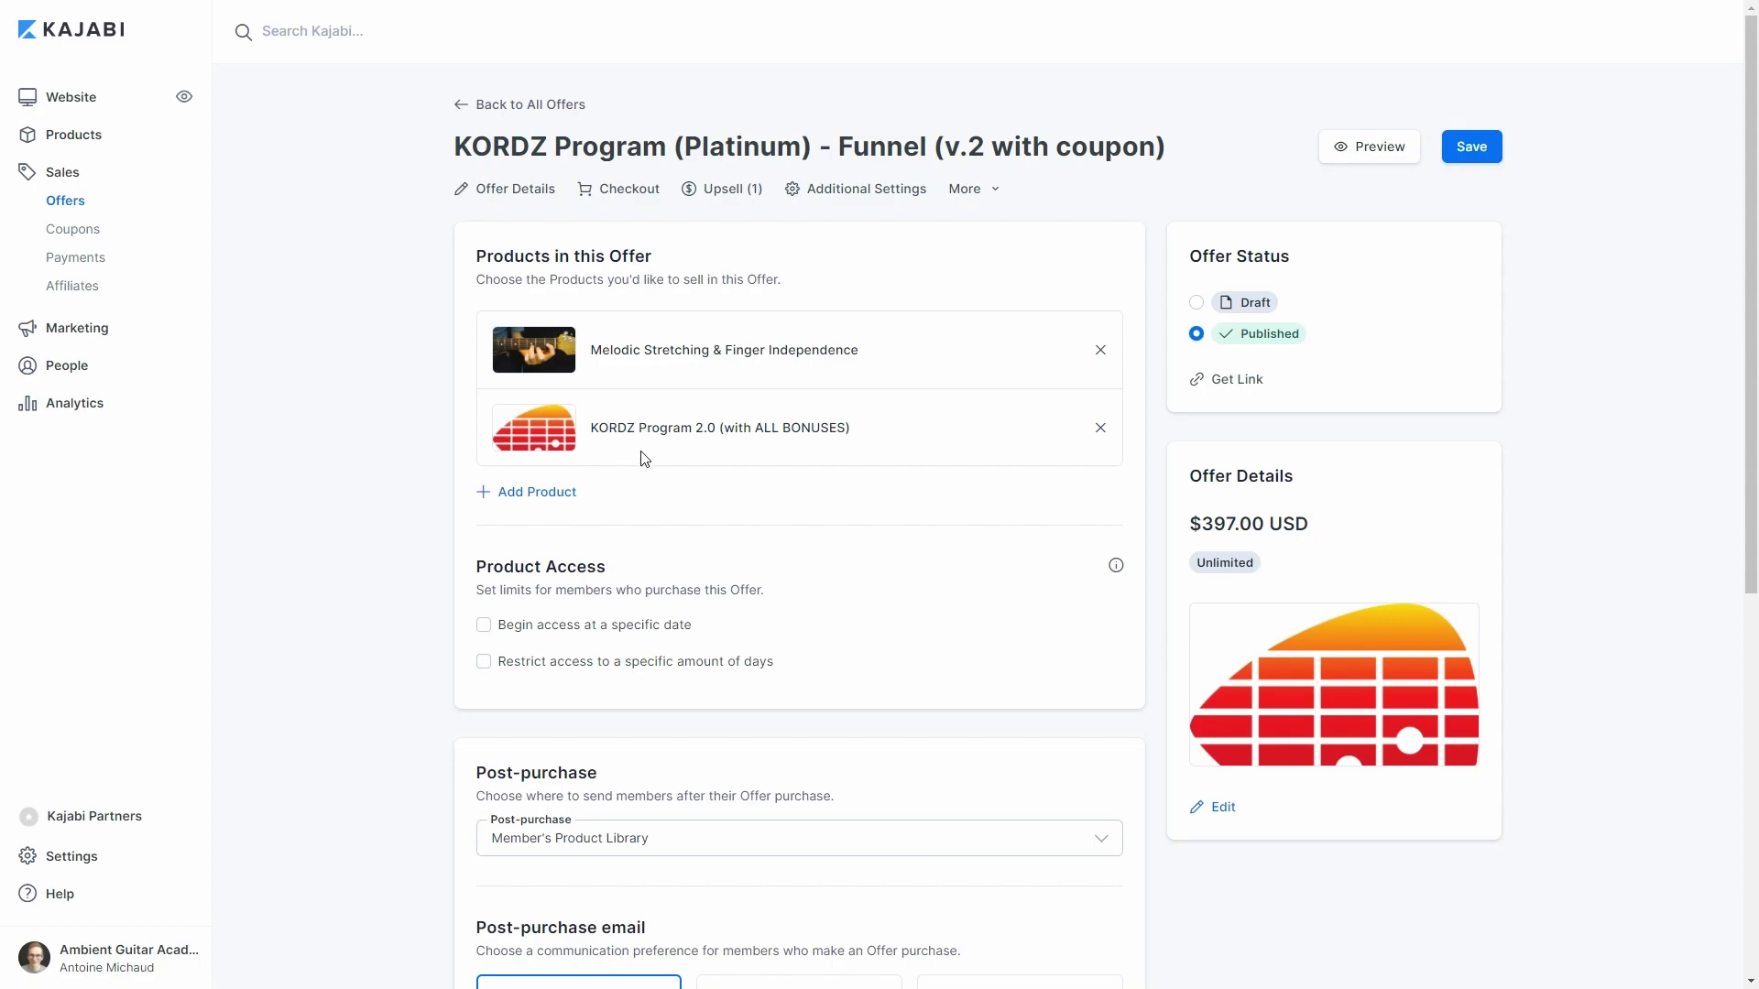
Step: Try to add the Mini Course product to the offer, cancelling at the choice about existing offer members
click(539, 495)
click(539, 502)
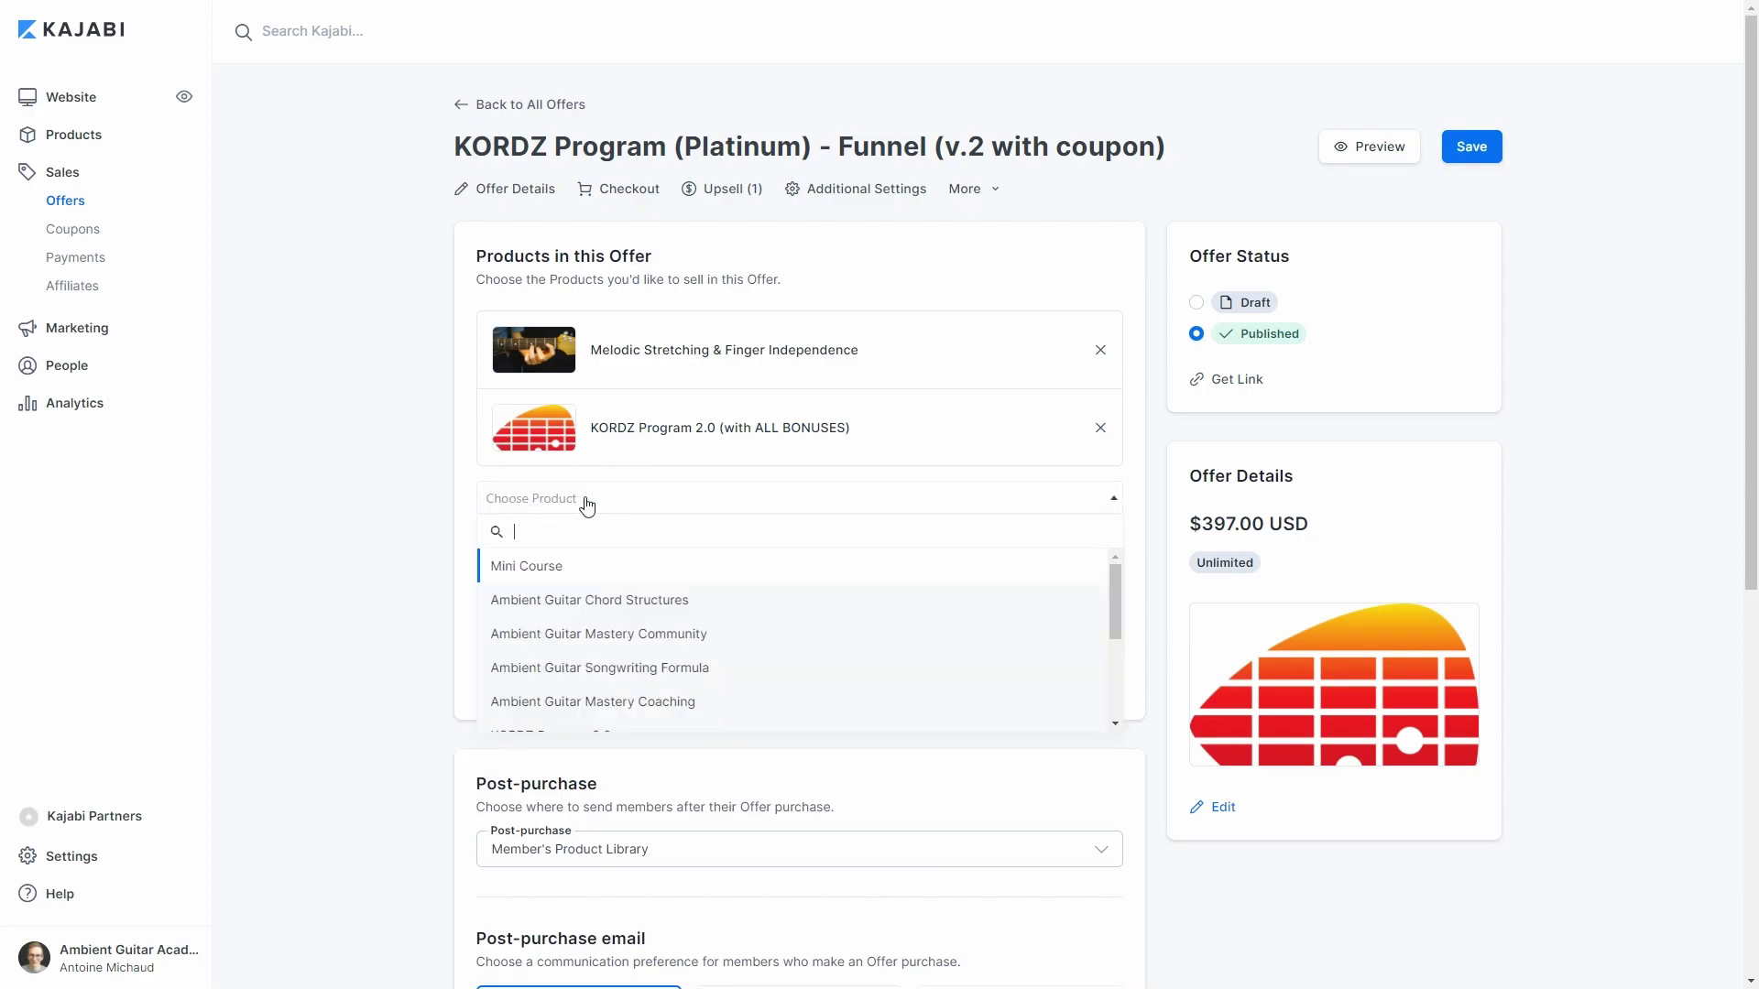
scroll(600, 586, down, 3)
scroll(630, 646, up, 3)
click(525, 568)
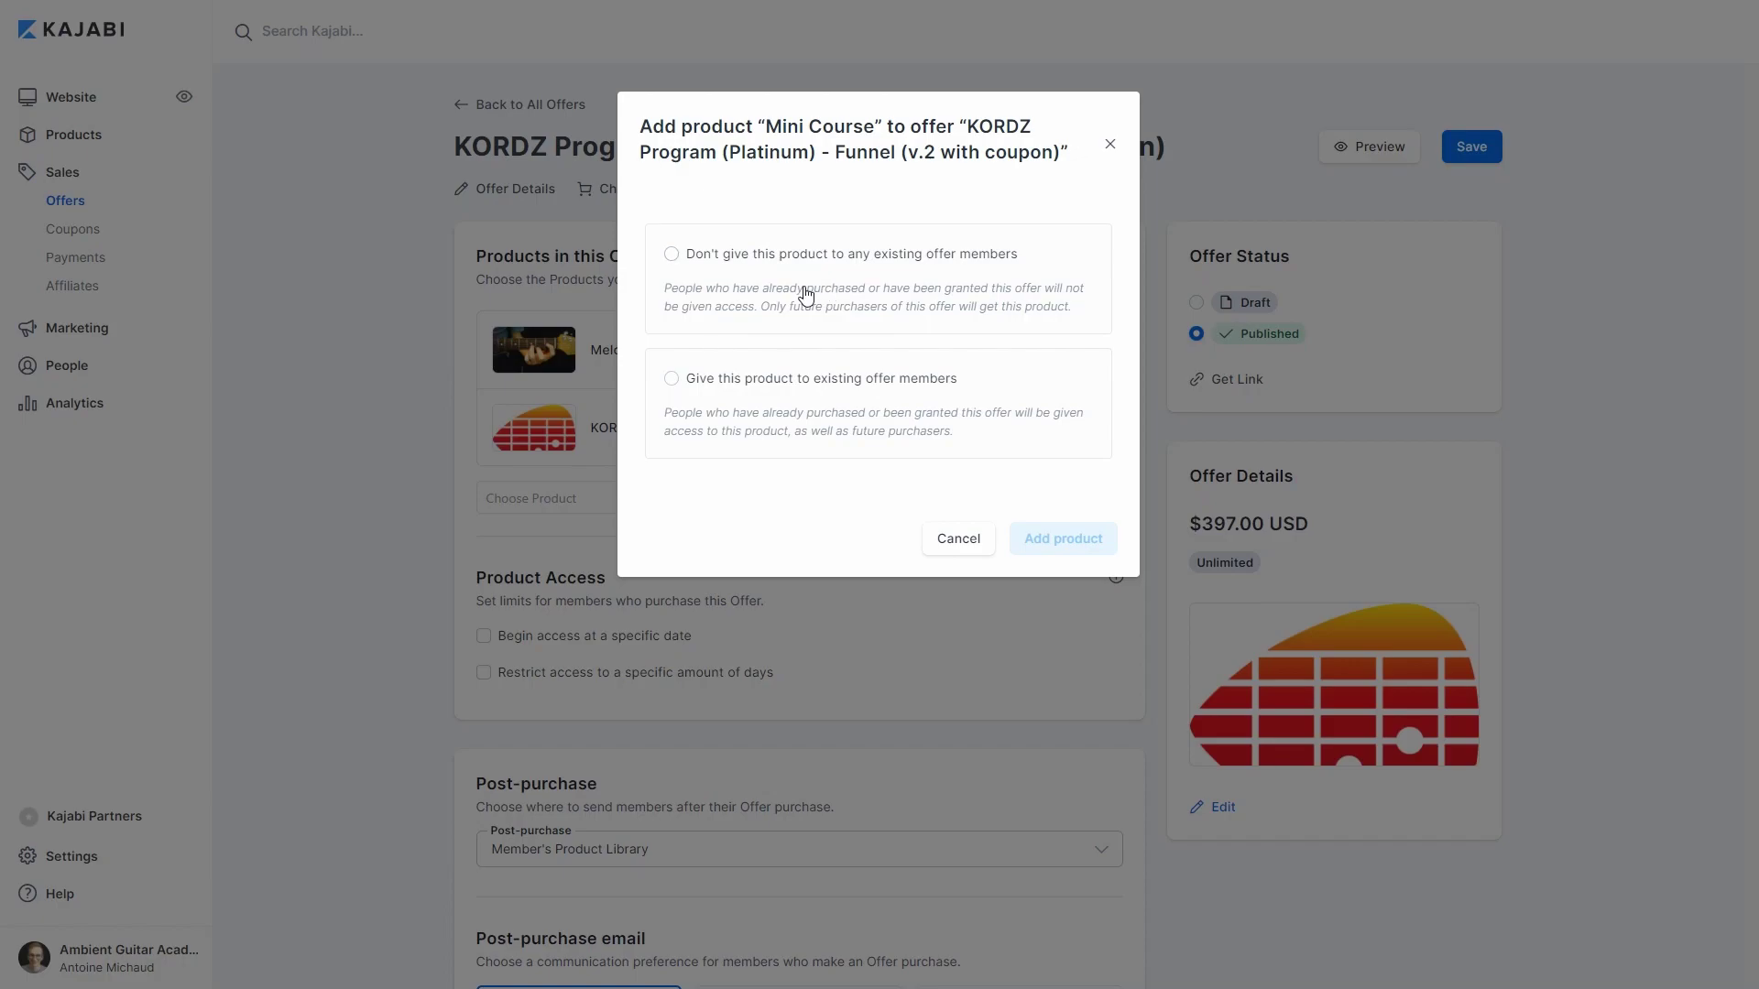
click(955, 542)
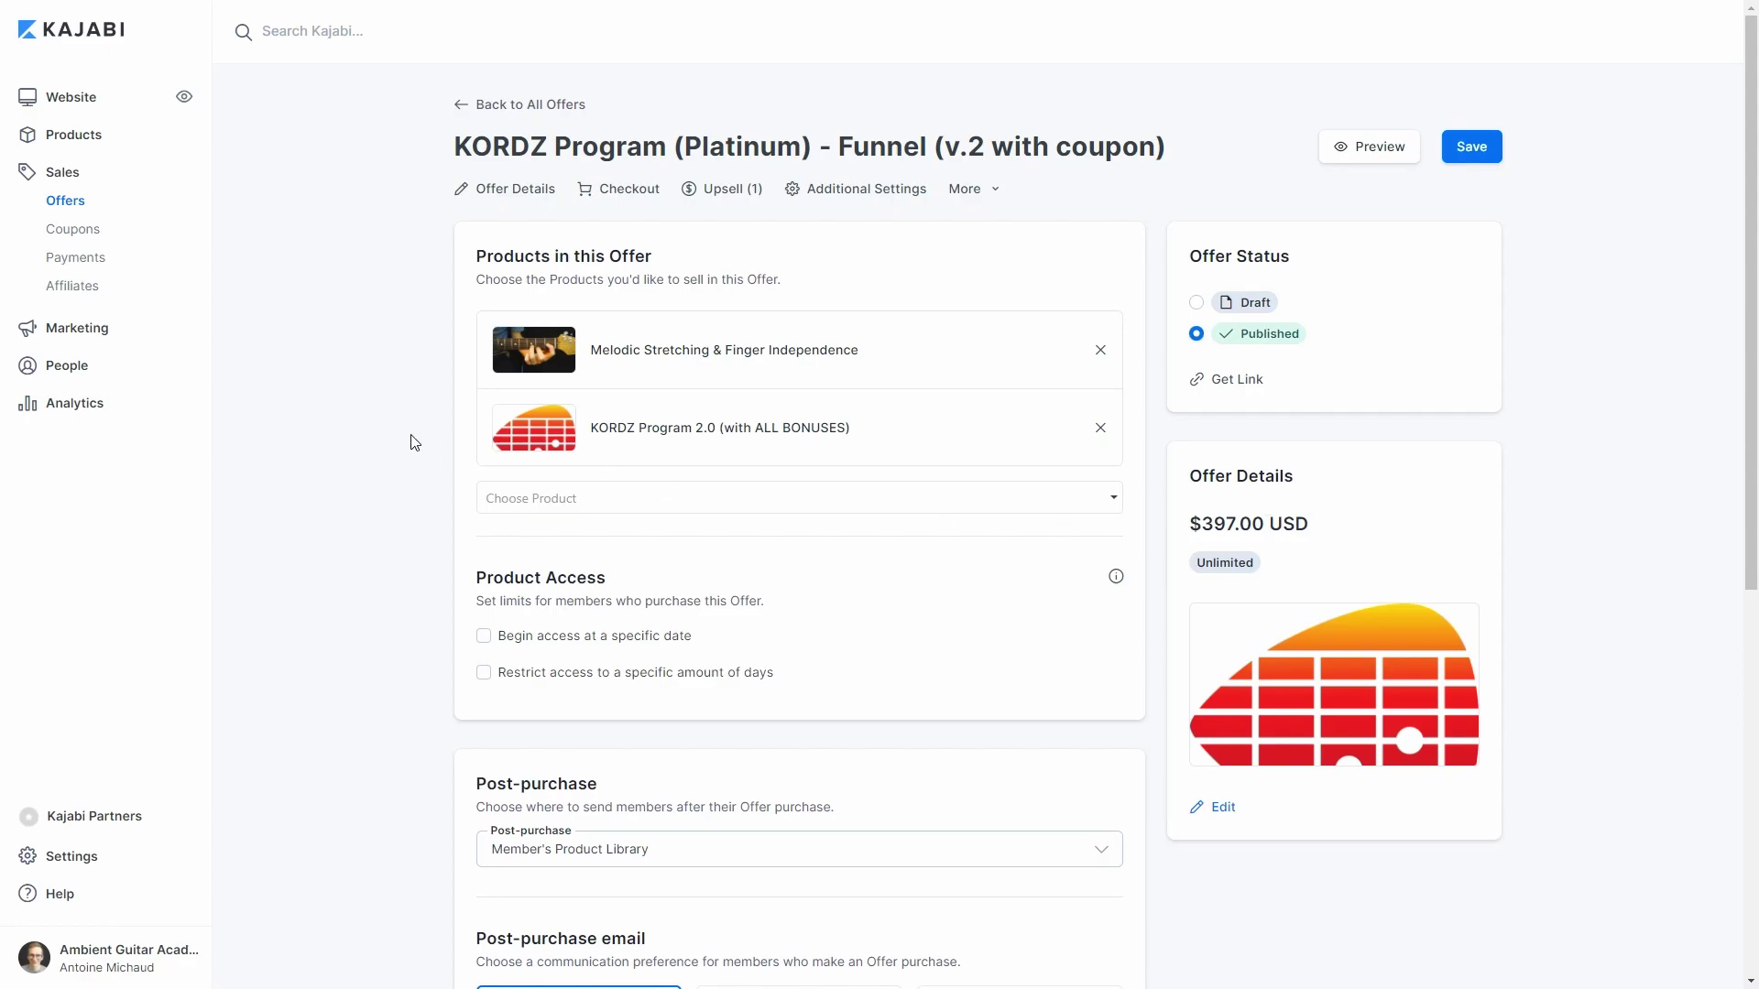
Step: Try the offer's access limits for a specific begin date and a specific amount of days, leaving both off
scroll(414, 417, down, 3)
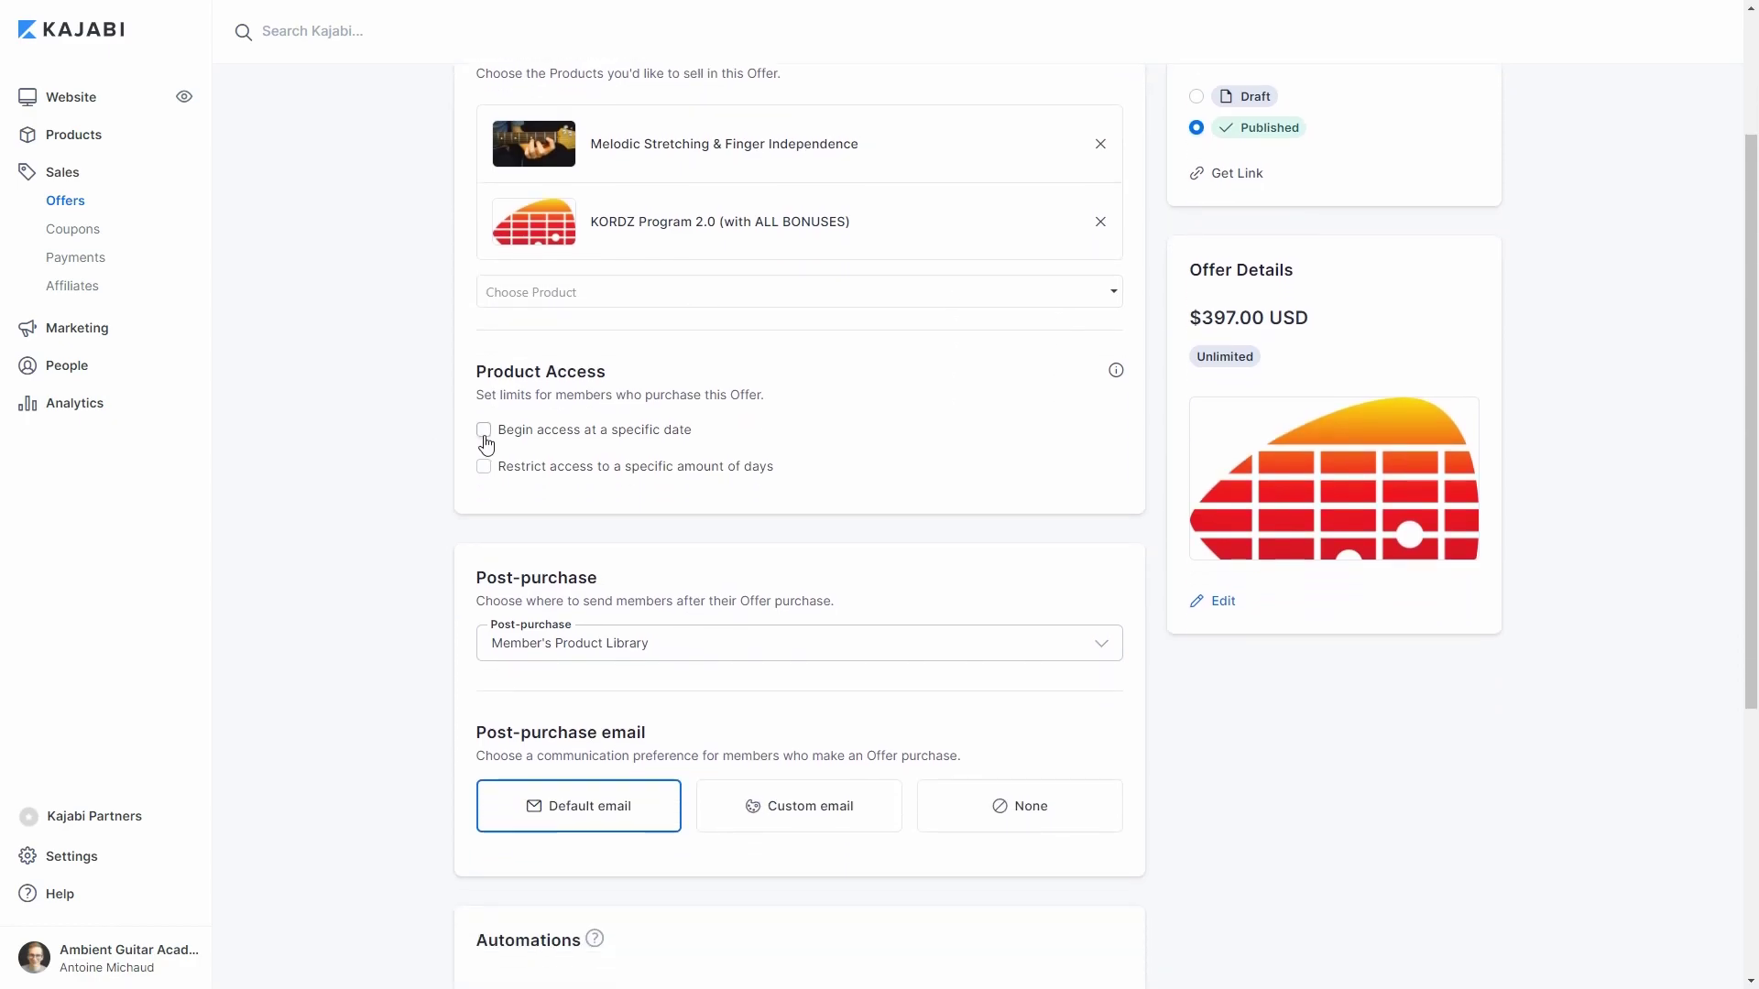
click(485, 437)
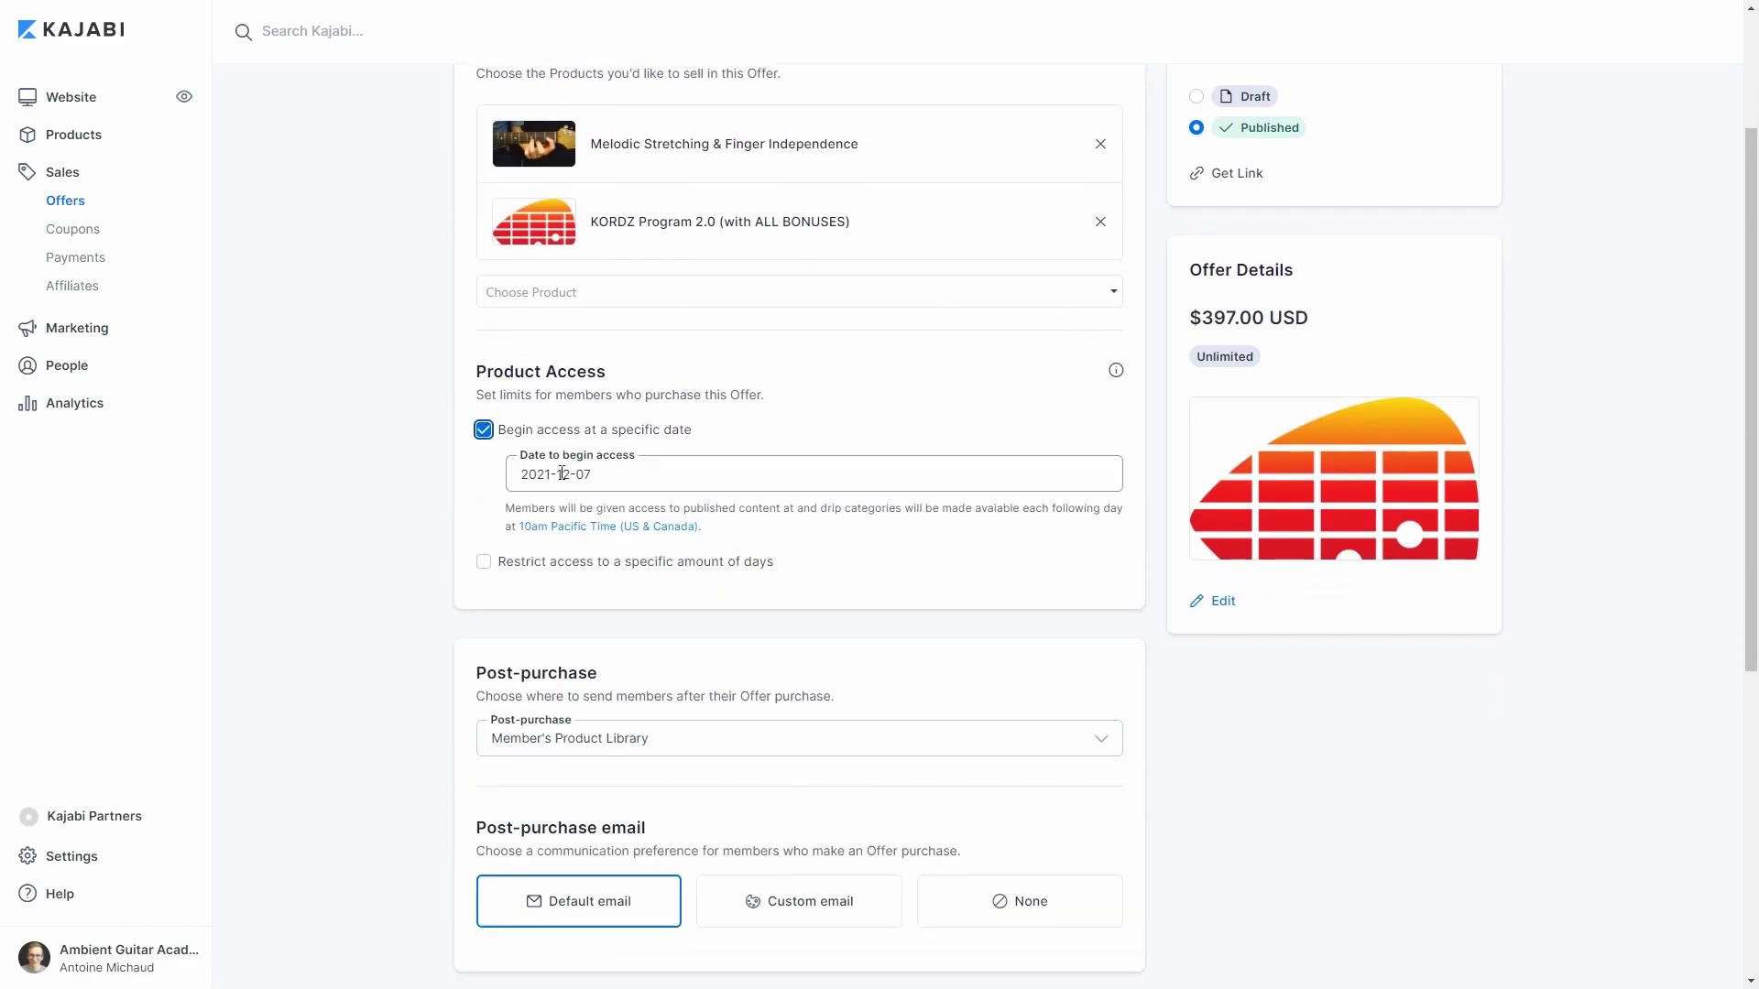
click(485, 438)
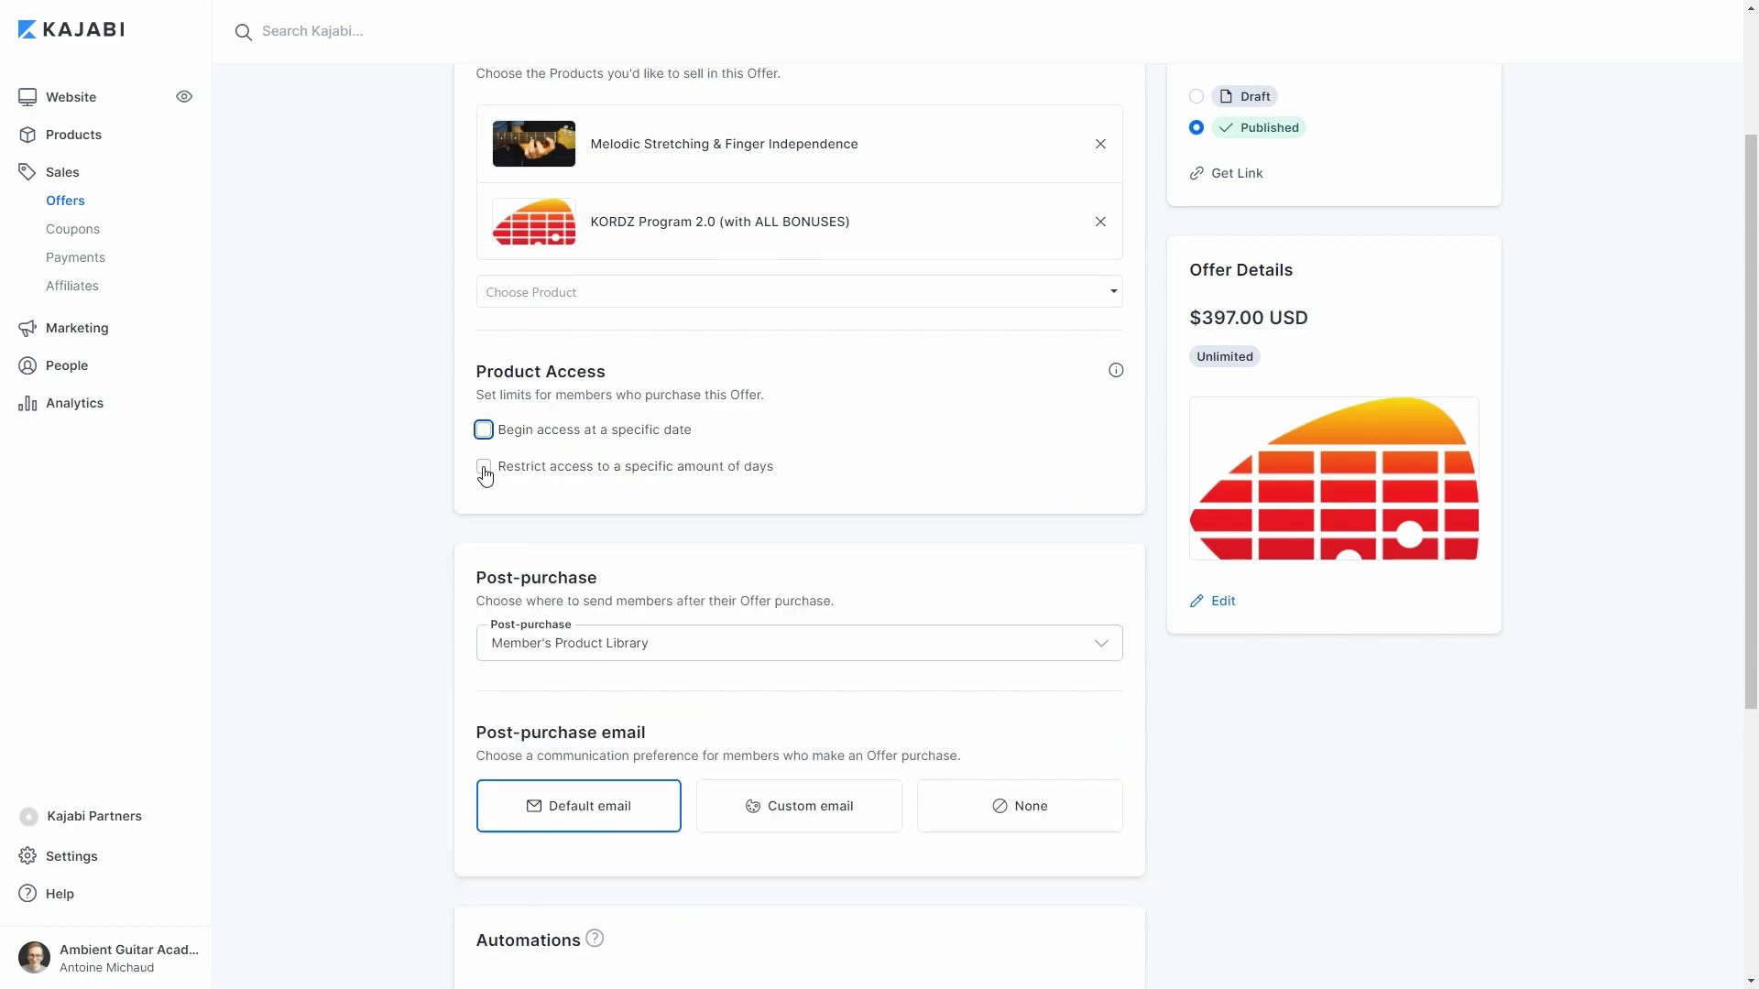
click(483, 469)
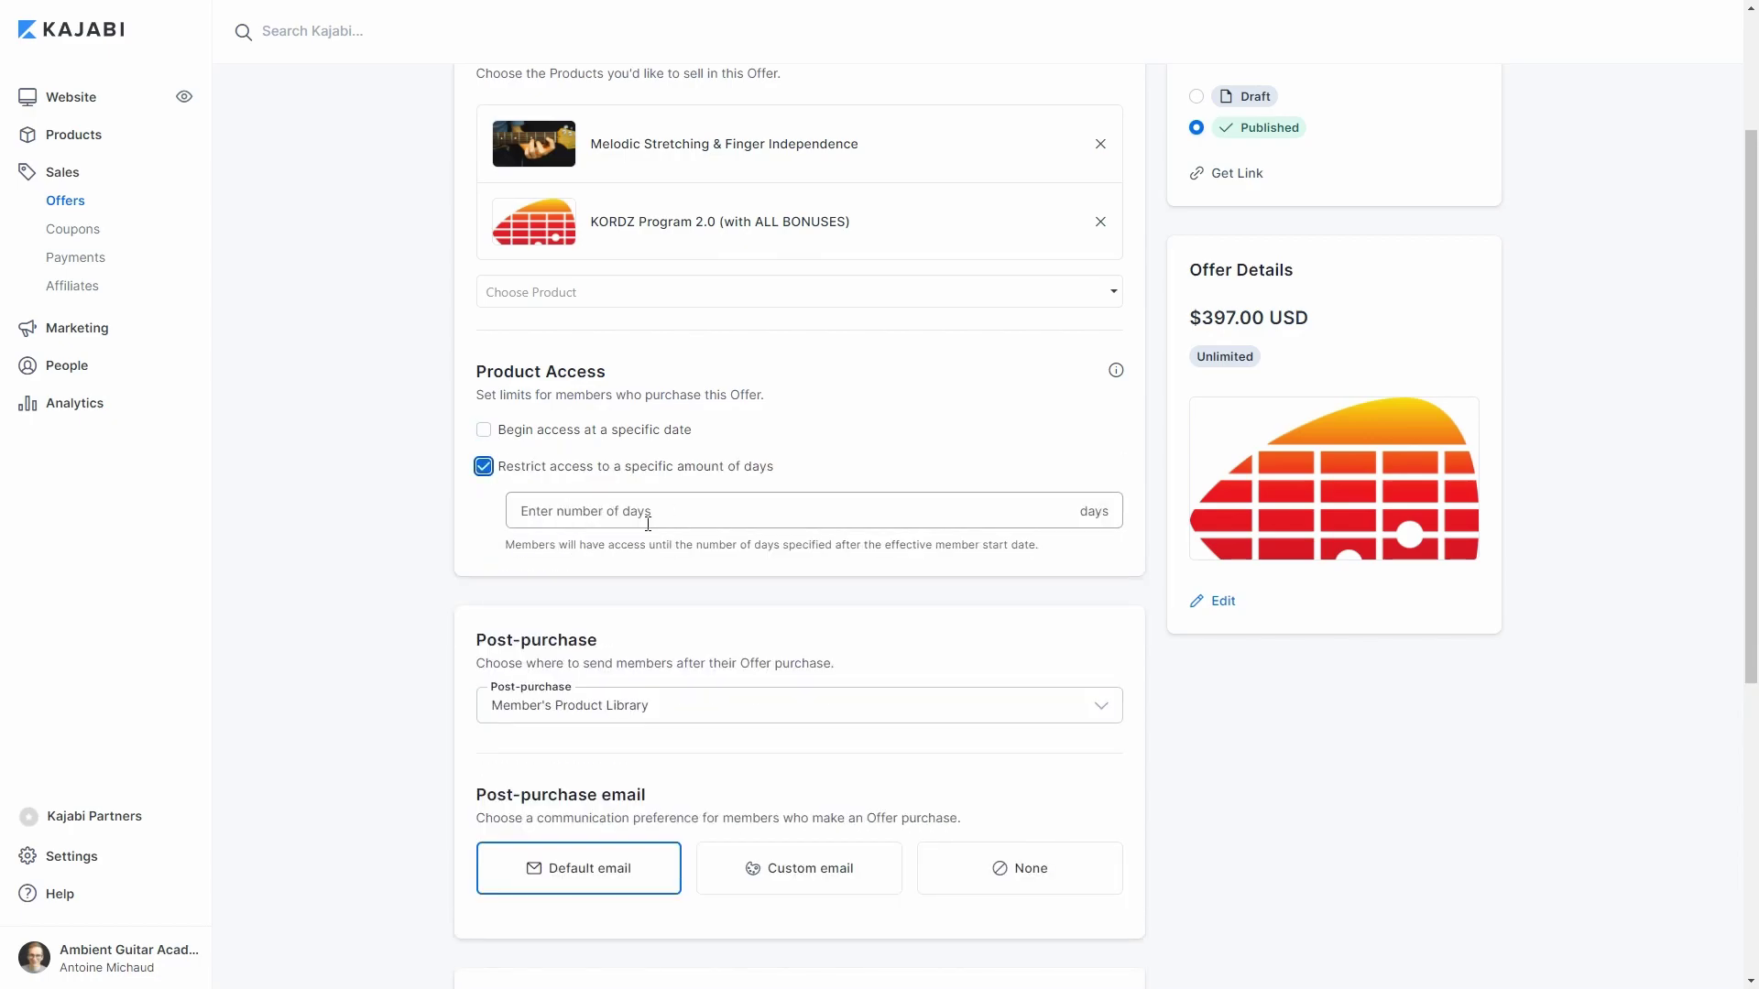
click(484, 467)
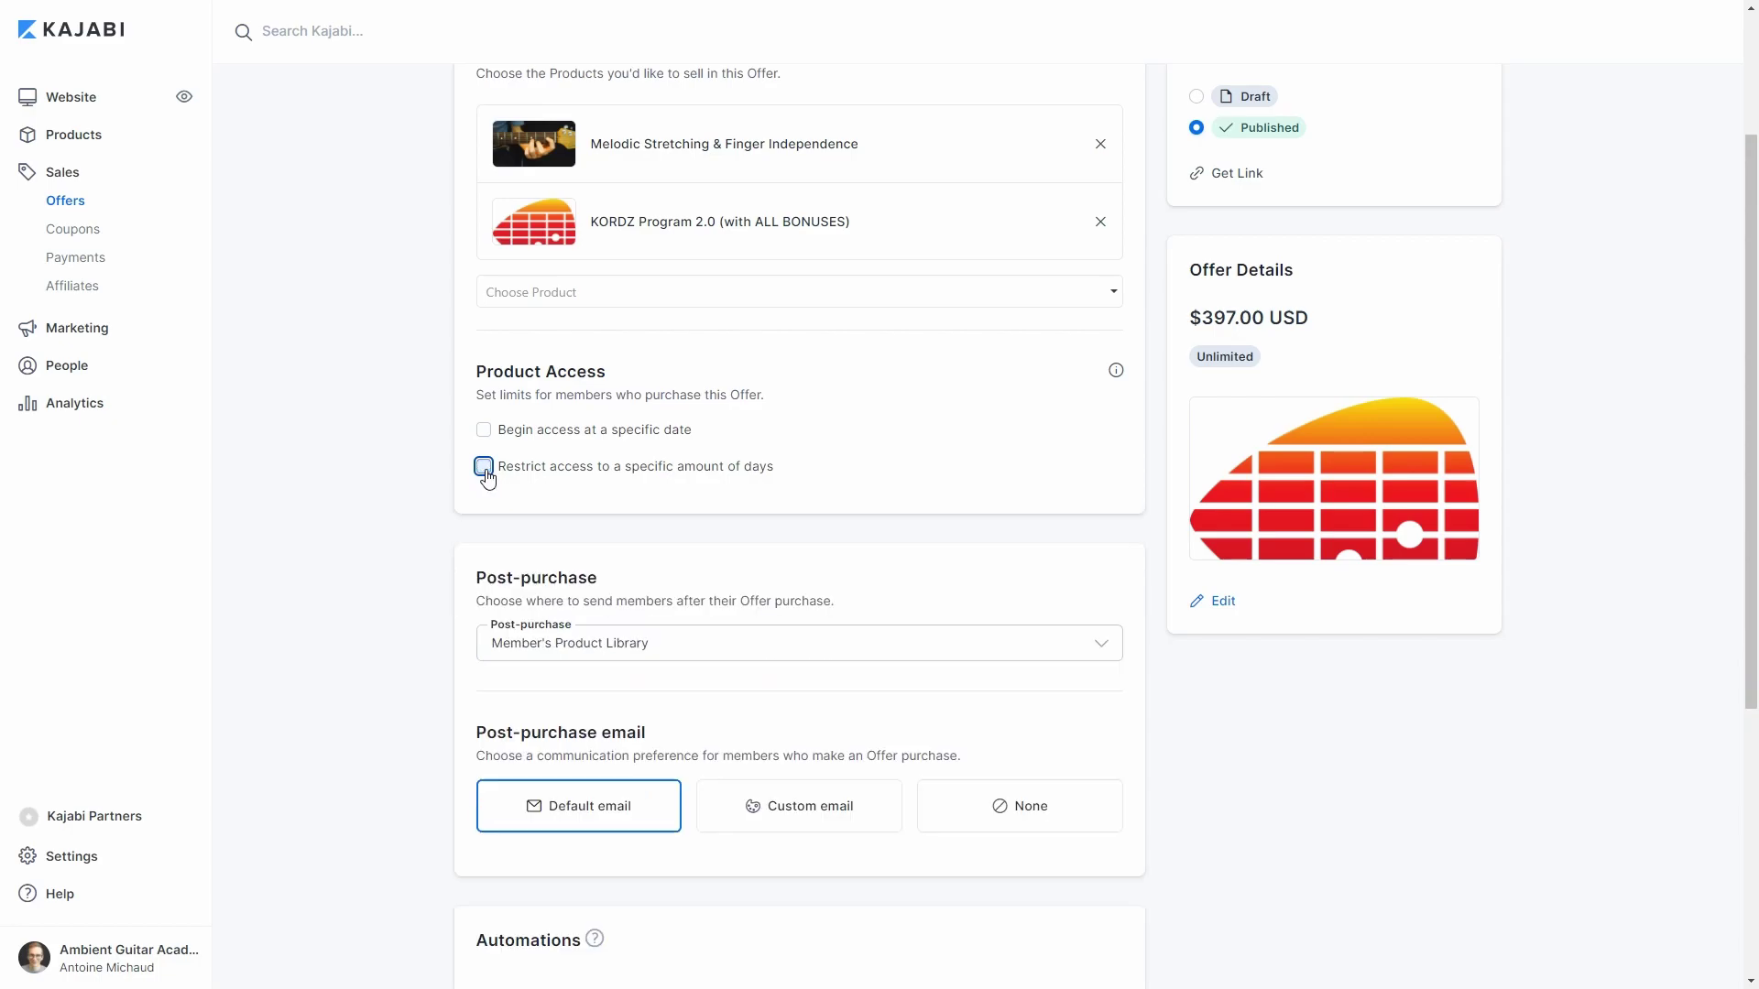
Step: Review the offer's post-purchase destination, post-purchase email and automations
scroll(467, 440, down, 3)
scroll(420, 360, down, 2)
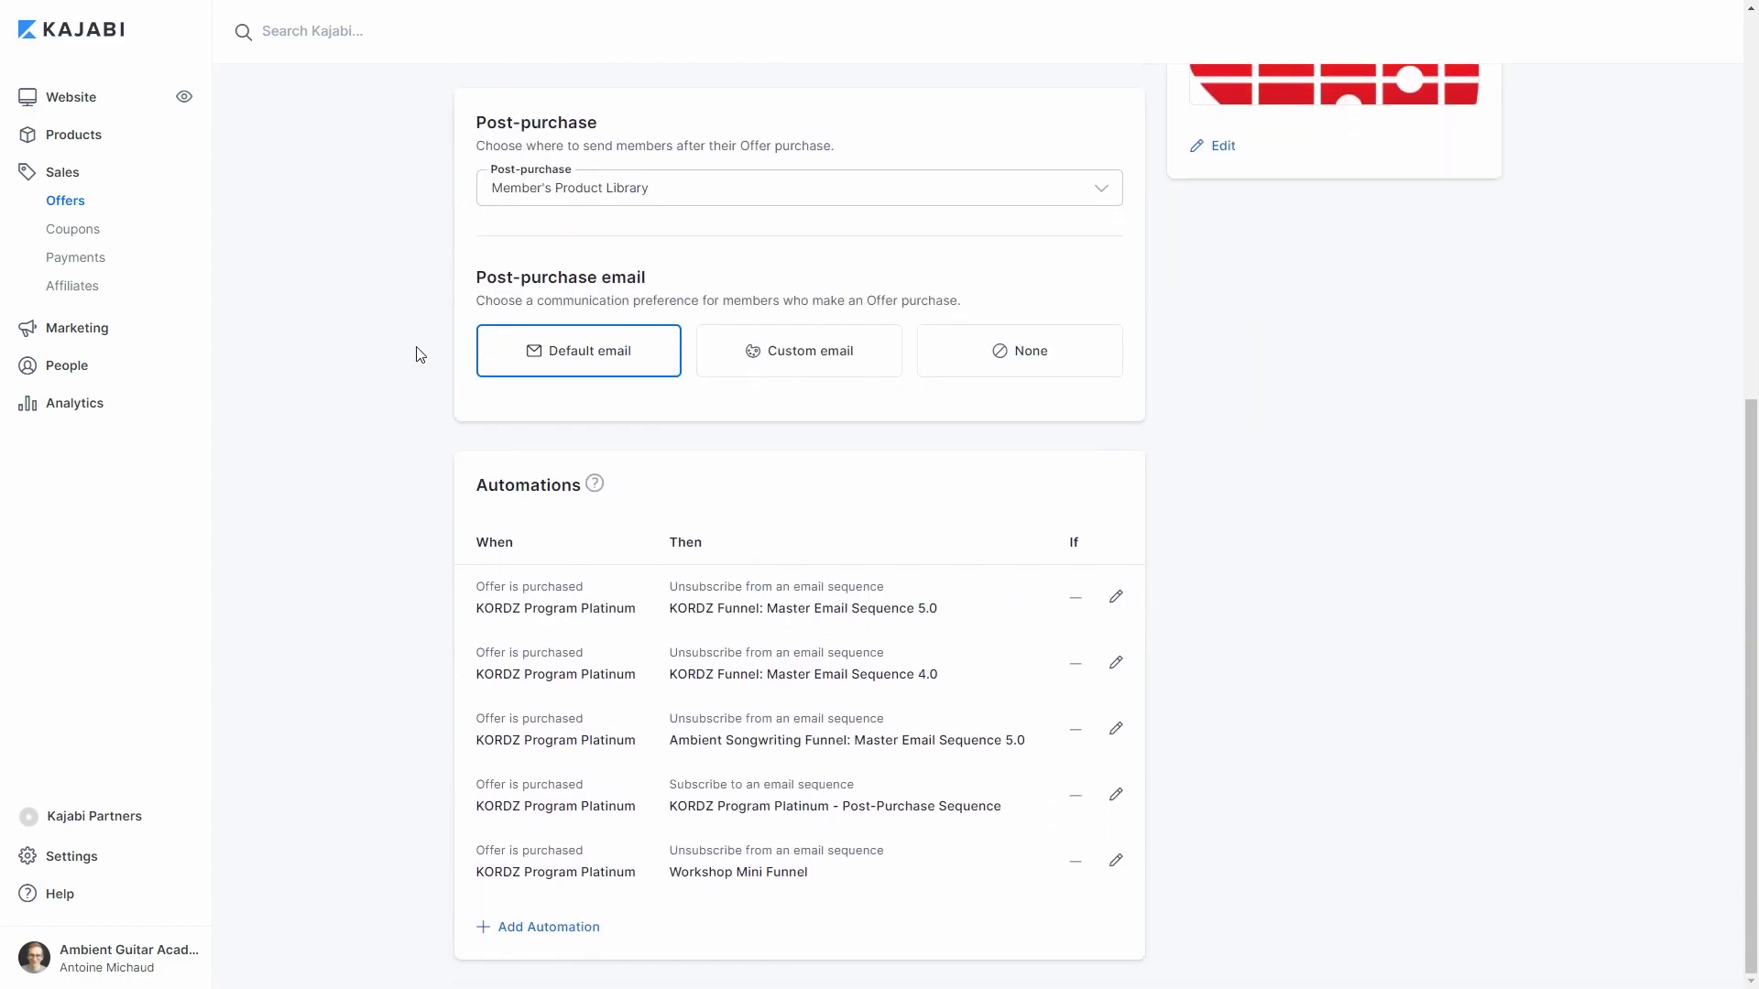
scroll(558, 576, up, 7)
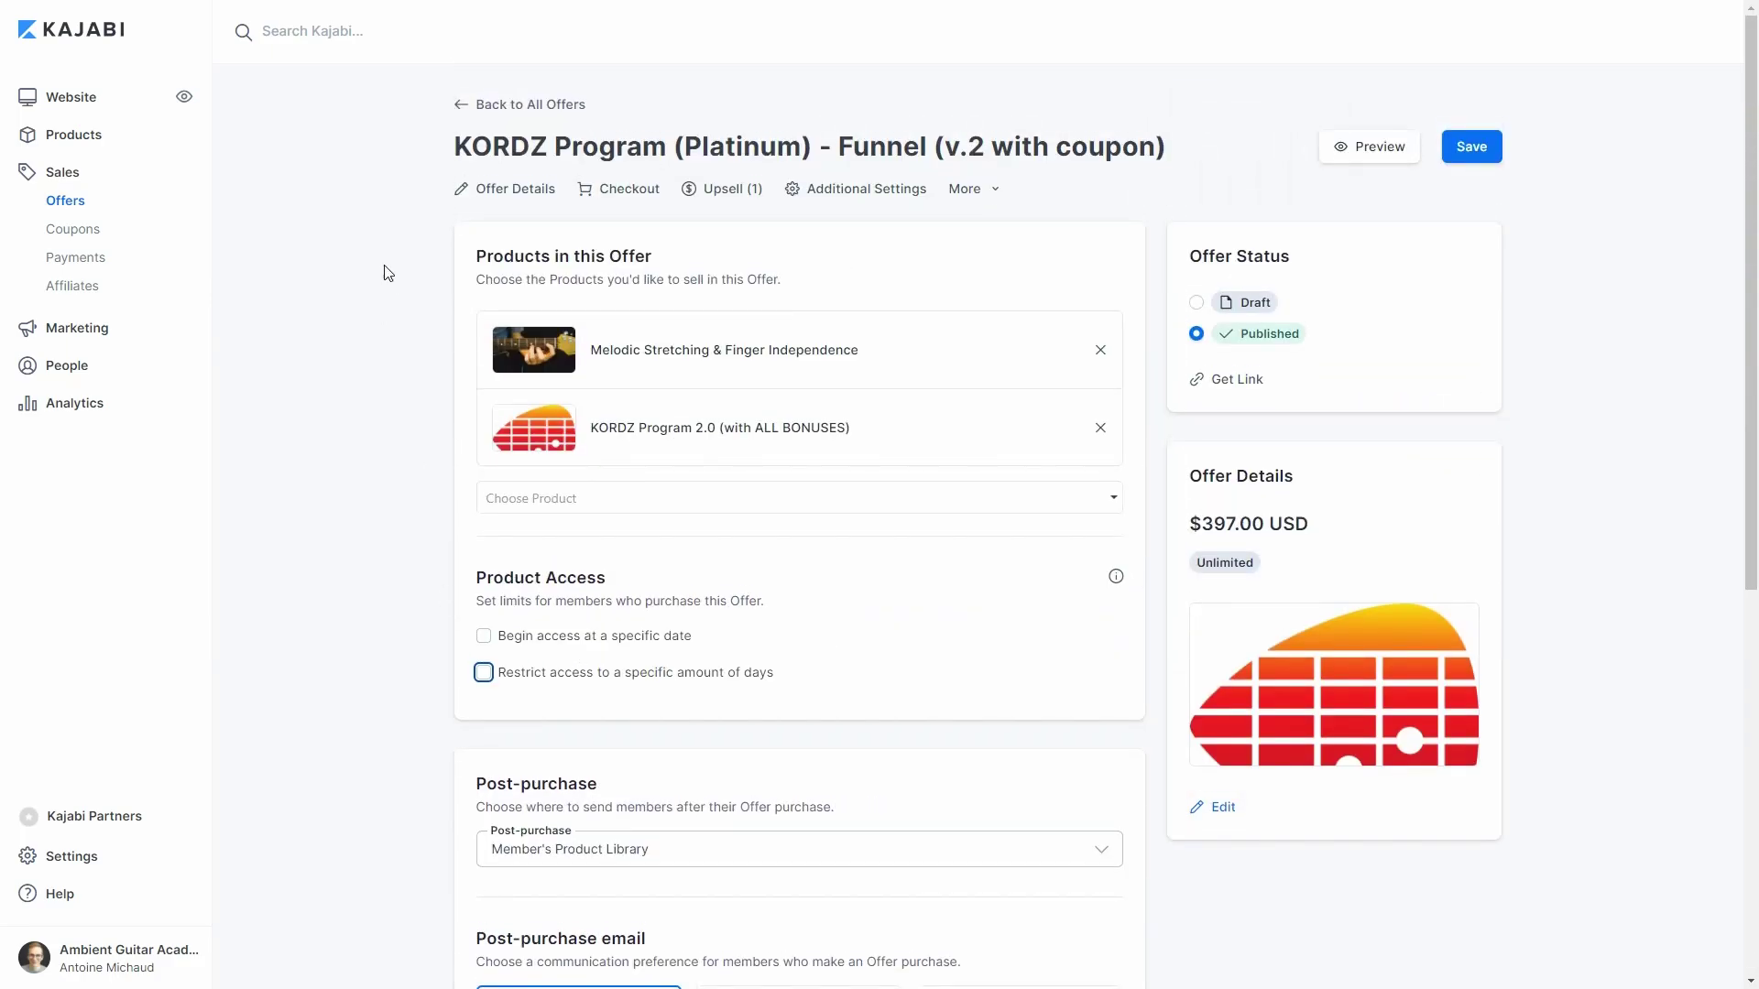
Step: View the offer's checkout page in its customization editor and return to the offer details
click(623, 192)
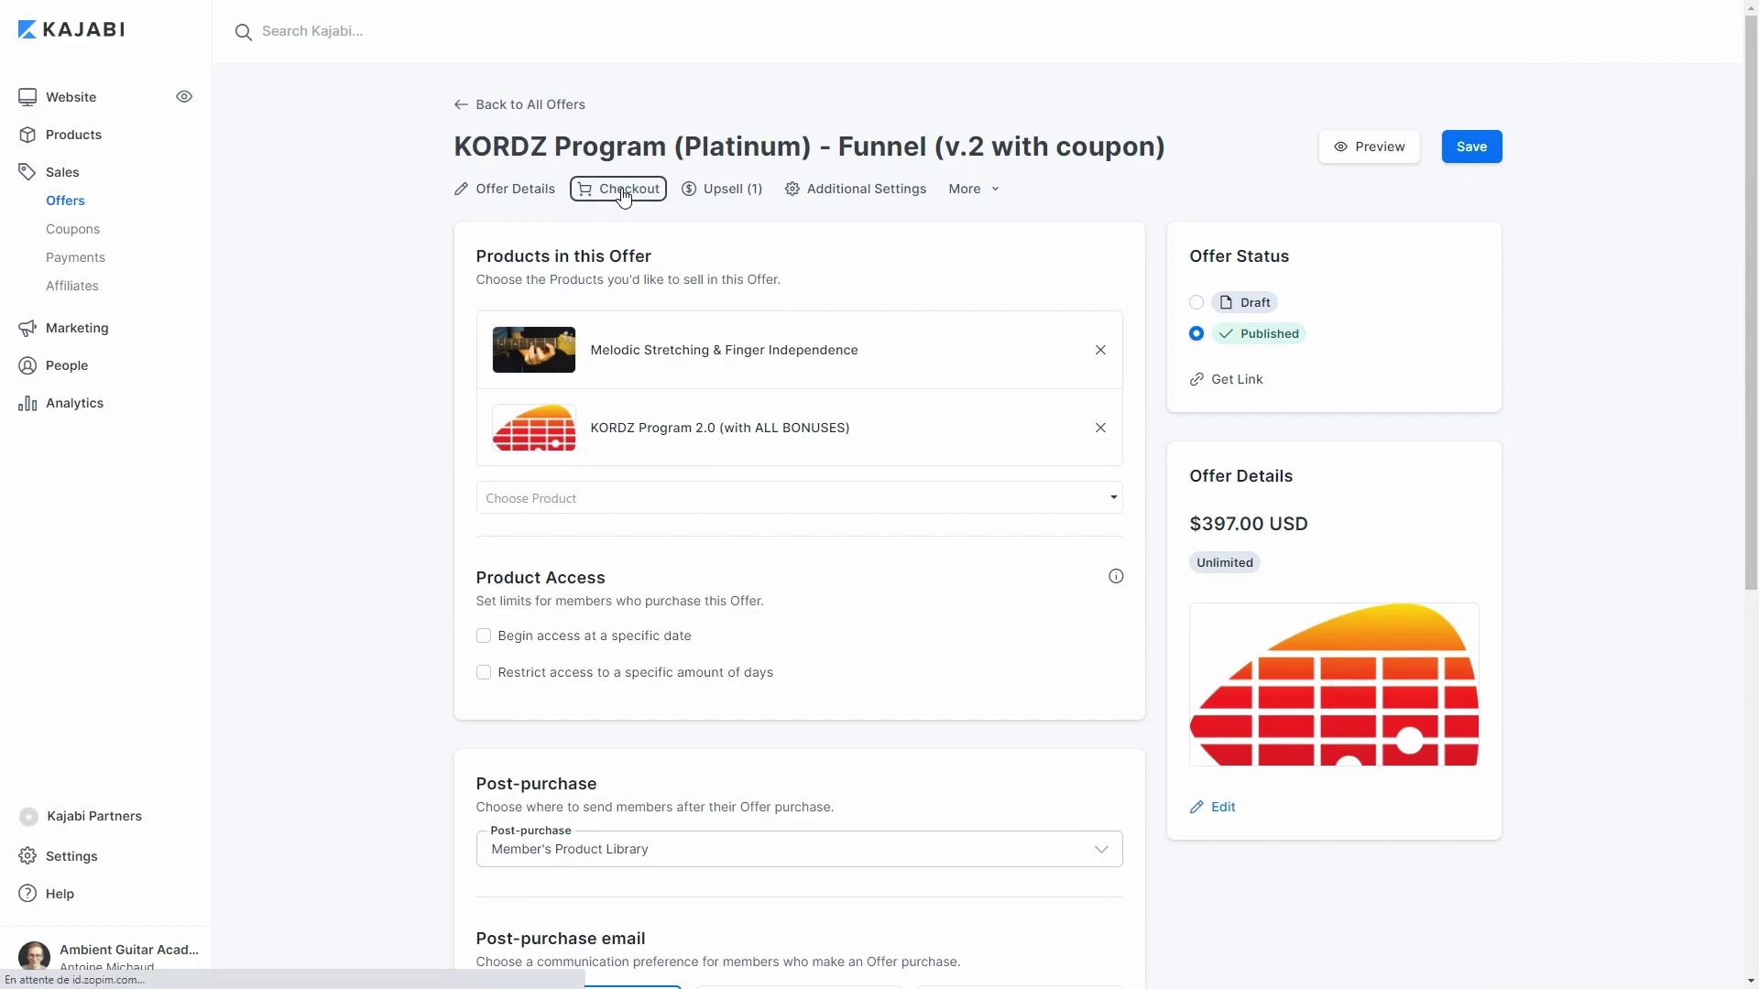
scroll(751, 270, down, 5)
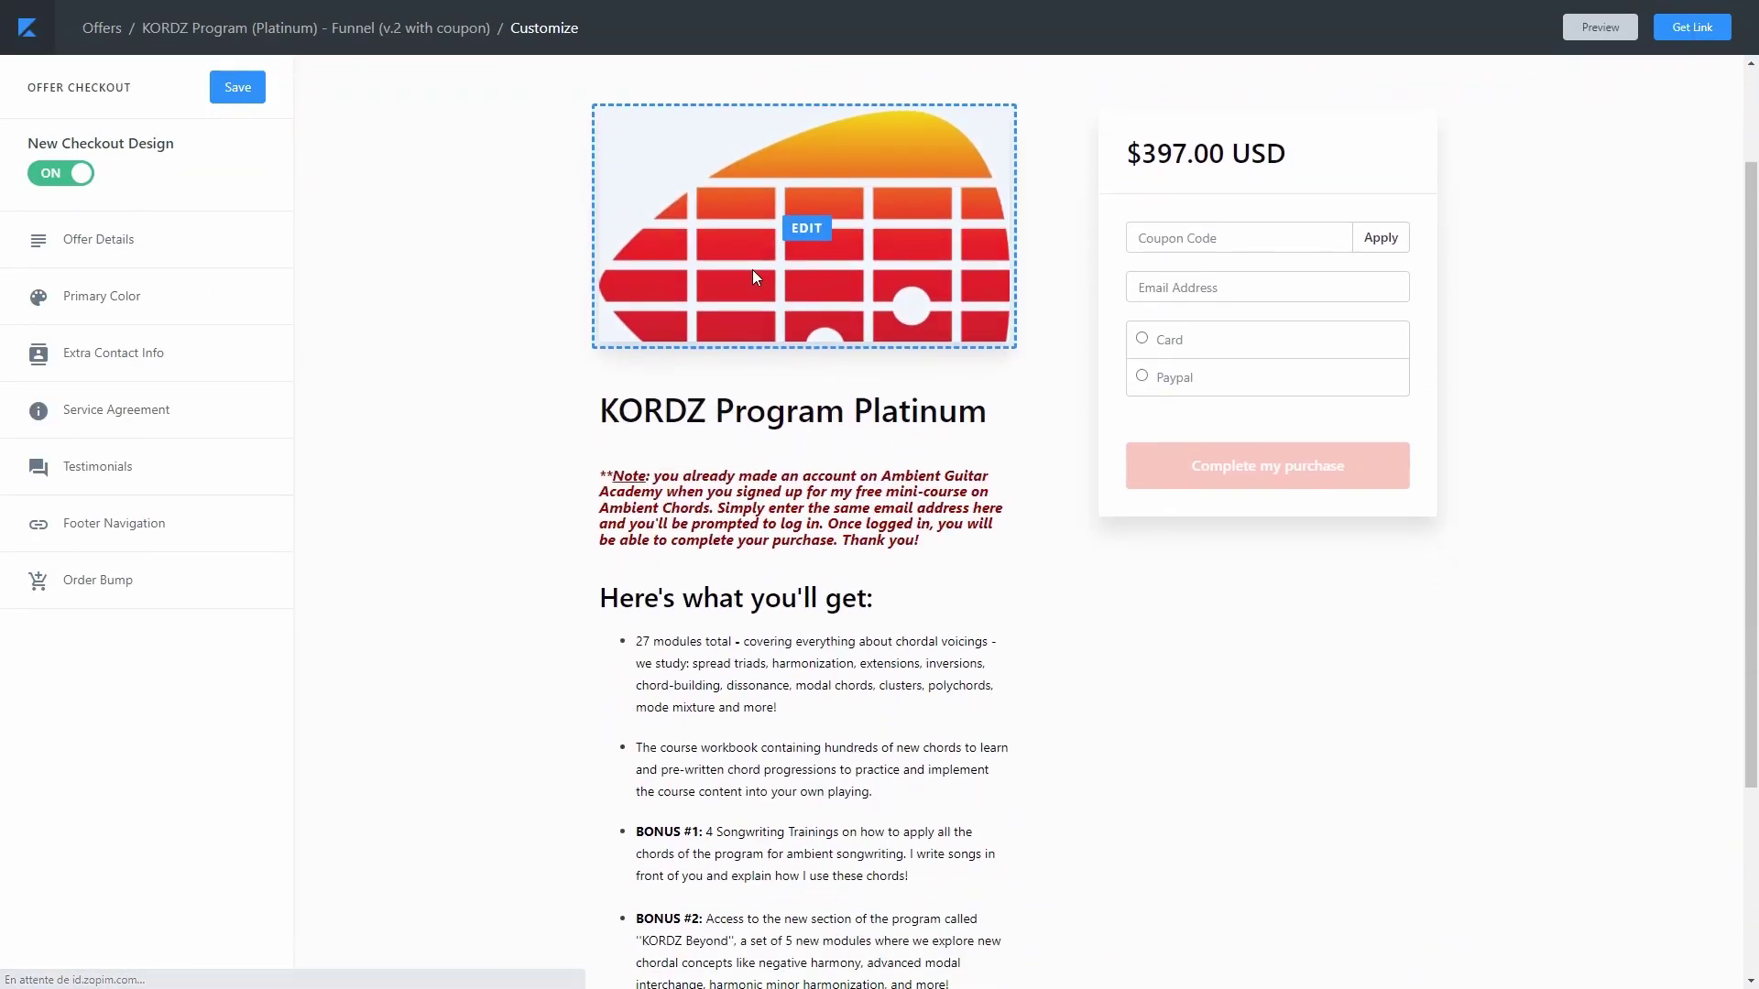
scroll(838, 428, up, 5)
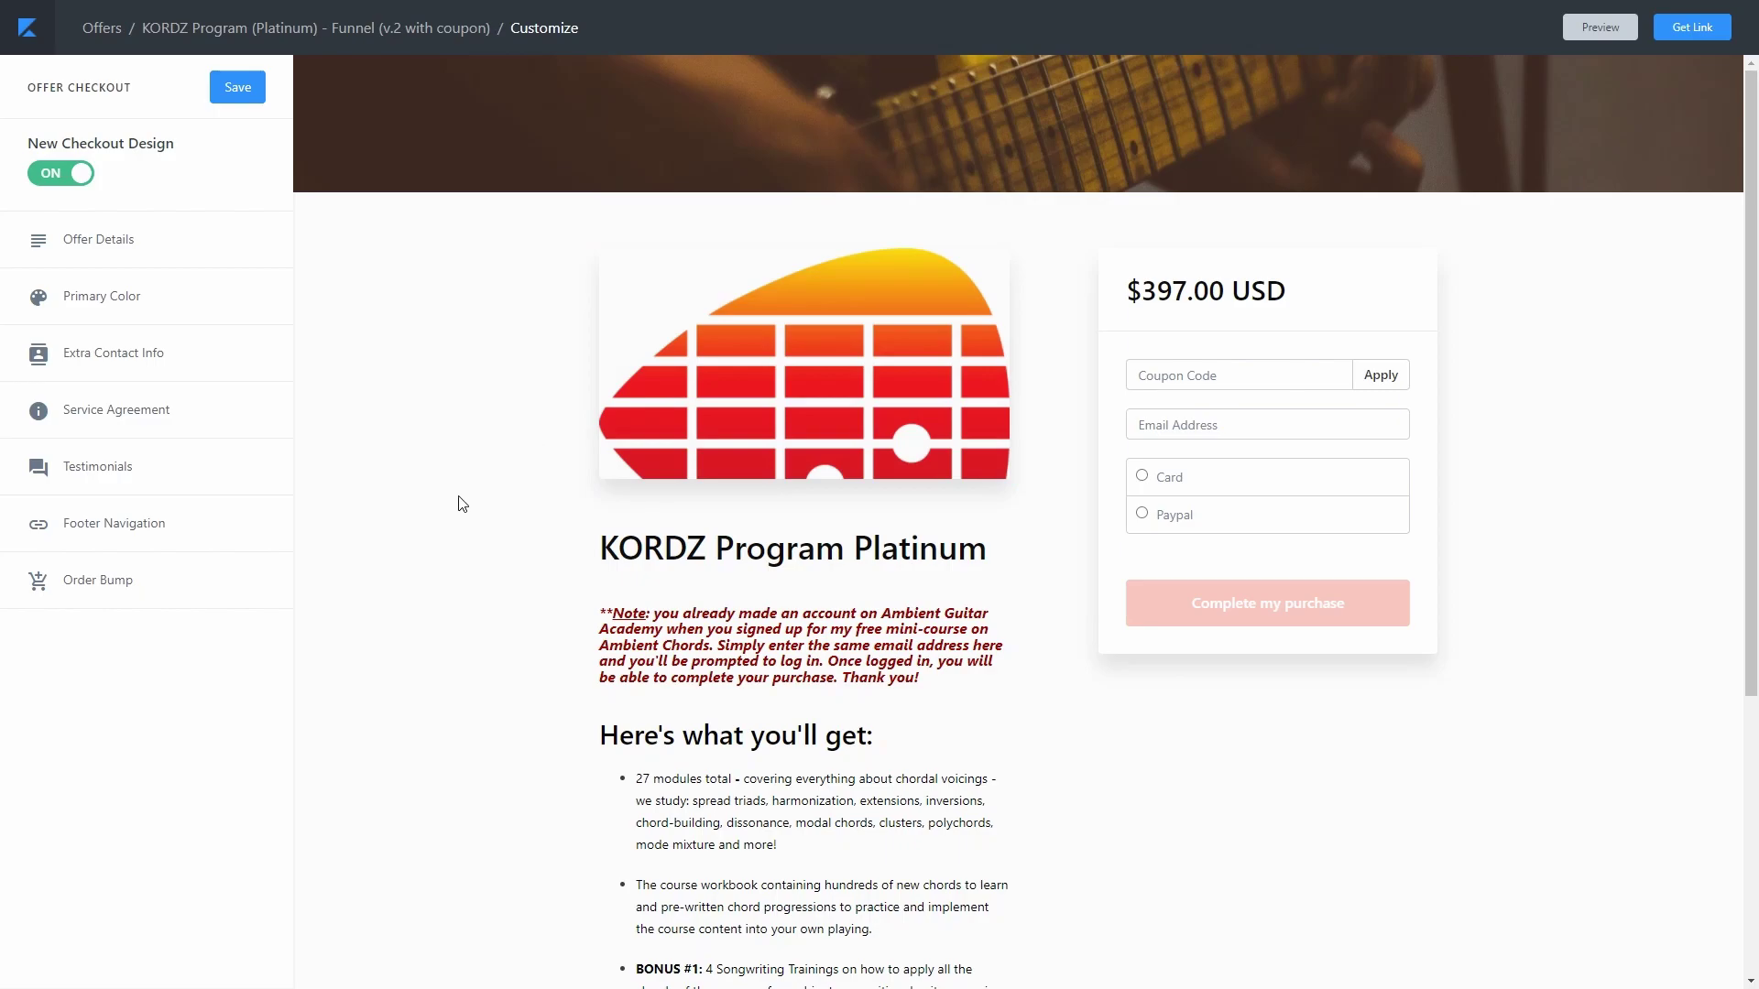
key(alt+Left)
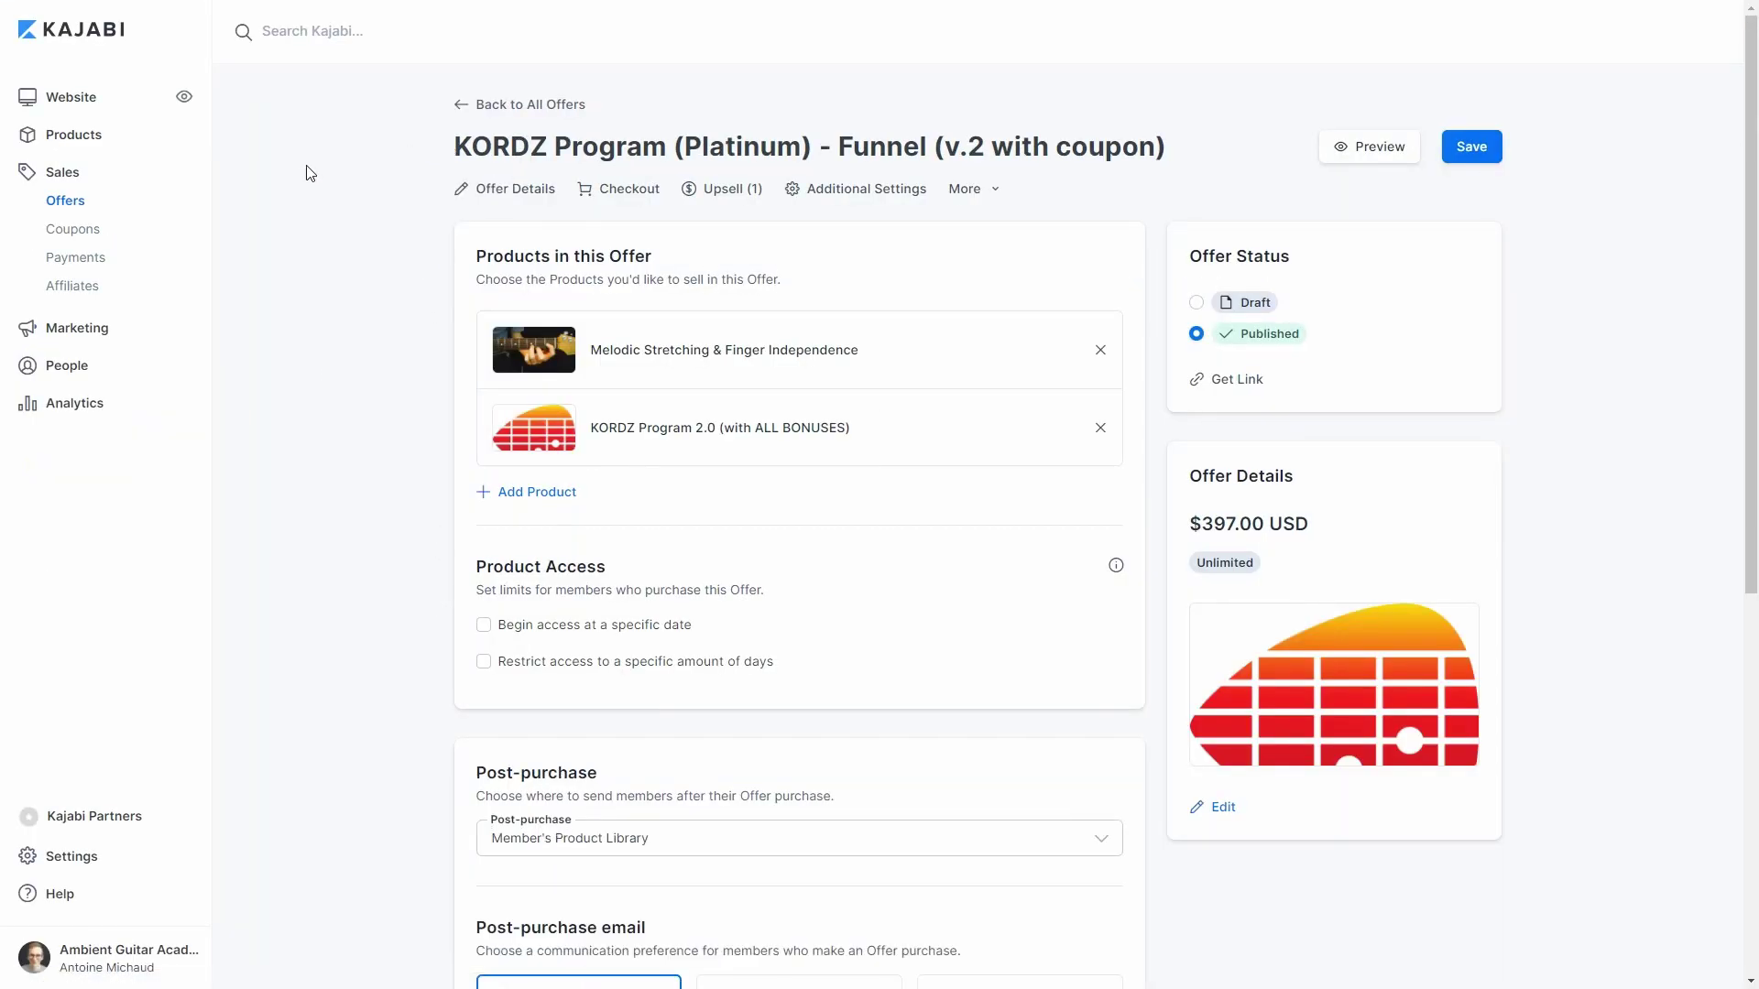
Step: Start a new single coupon, trying a 30 percent discount before switching it to an amount off of 200
click(76, 232)
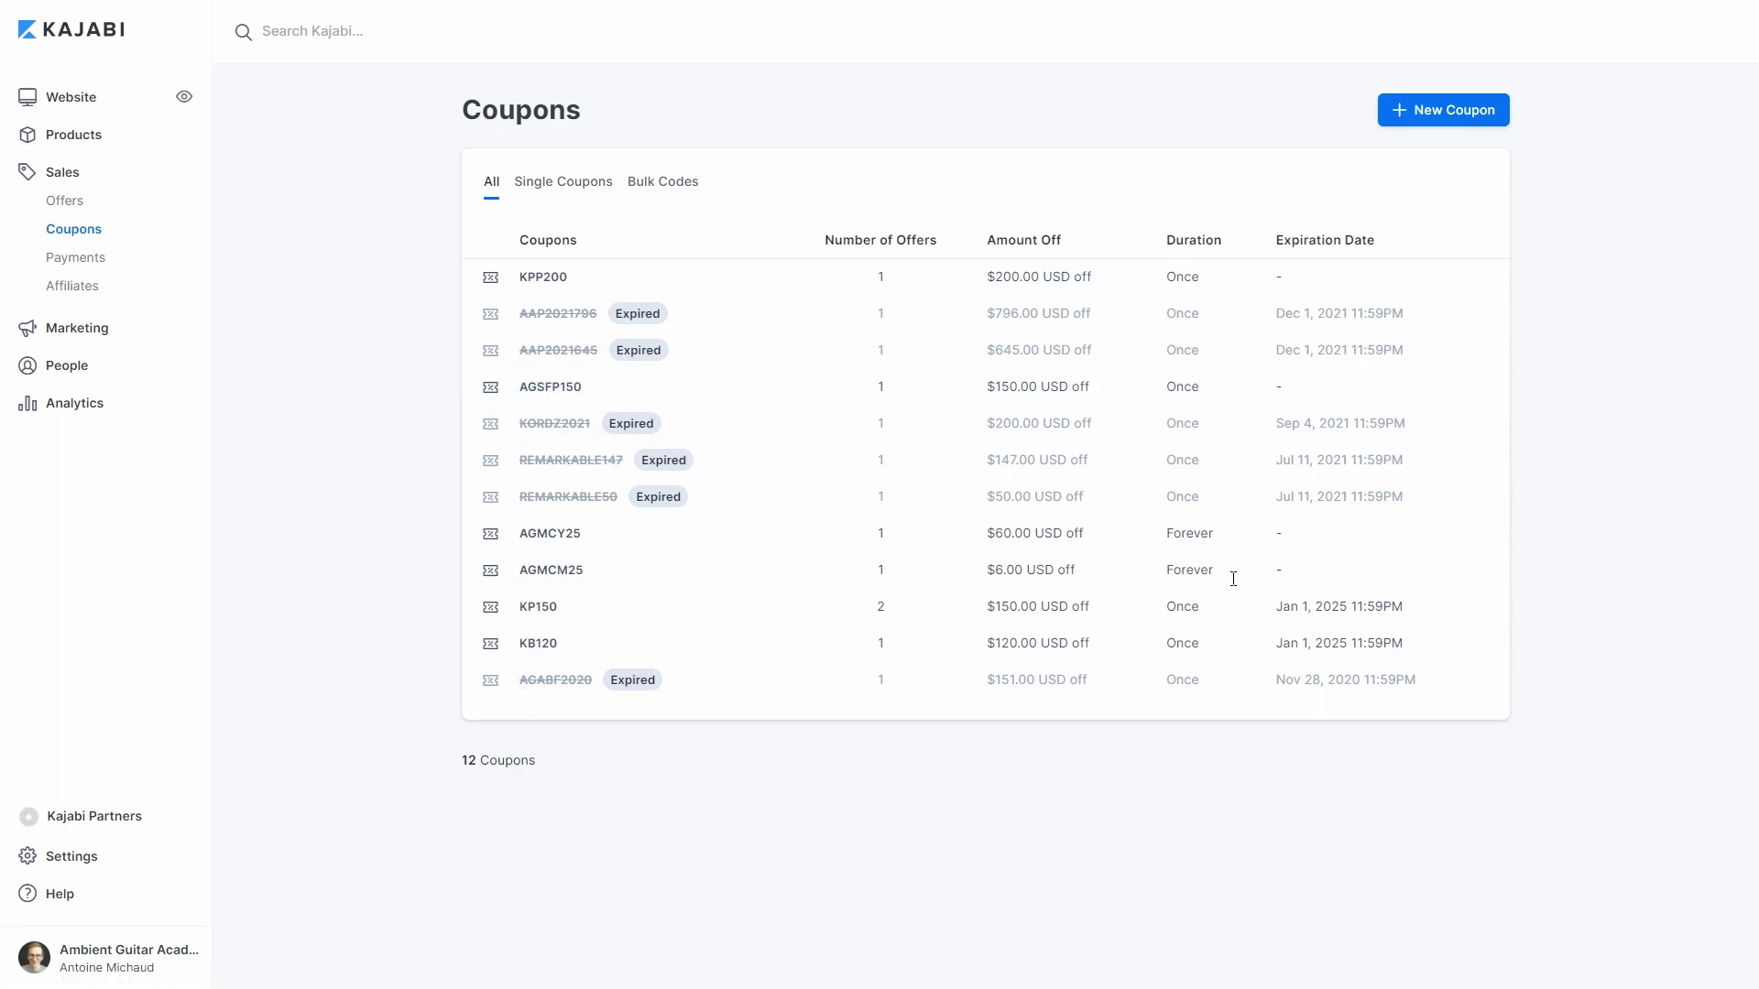
click(1445, 119)
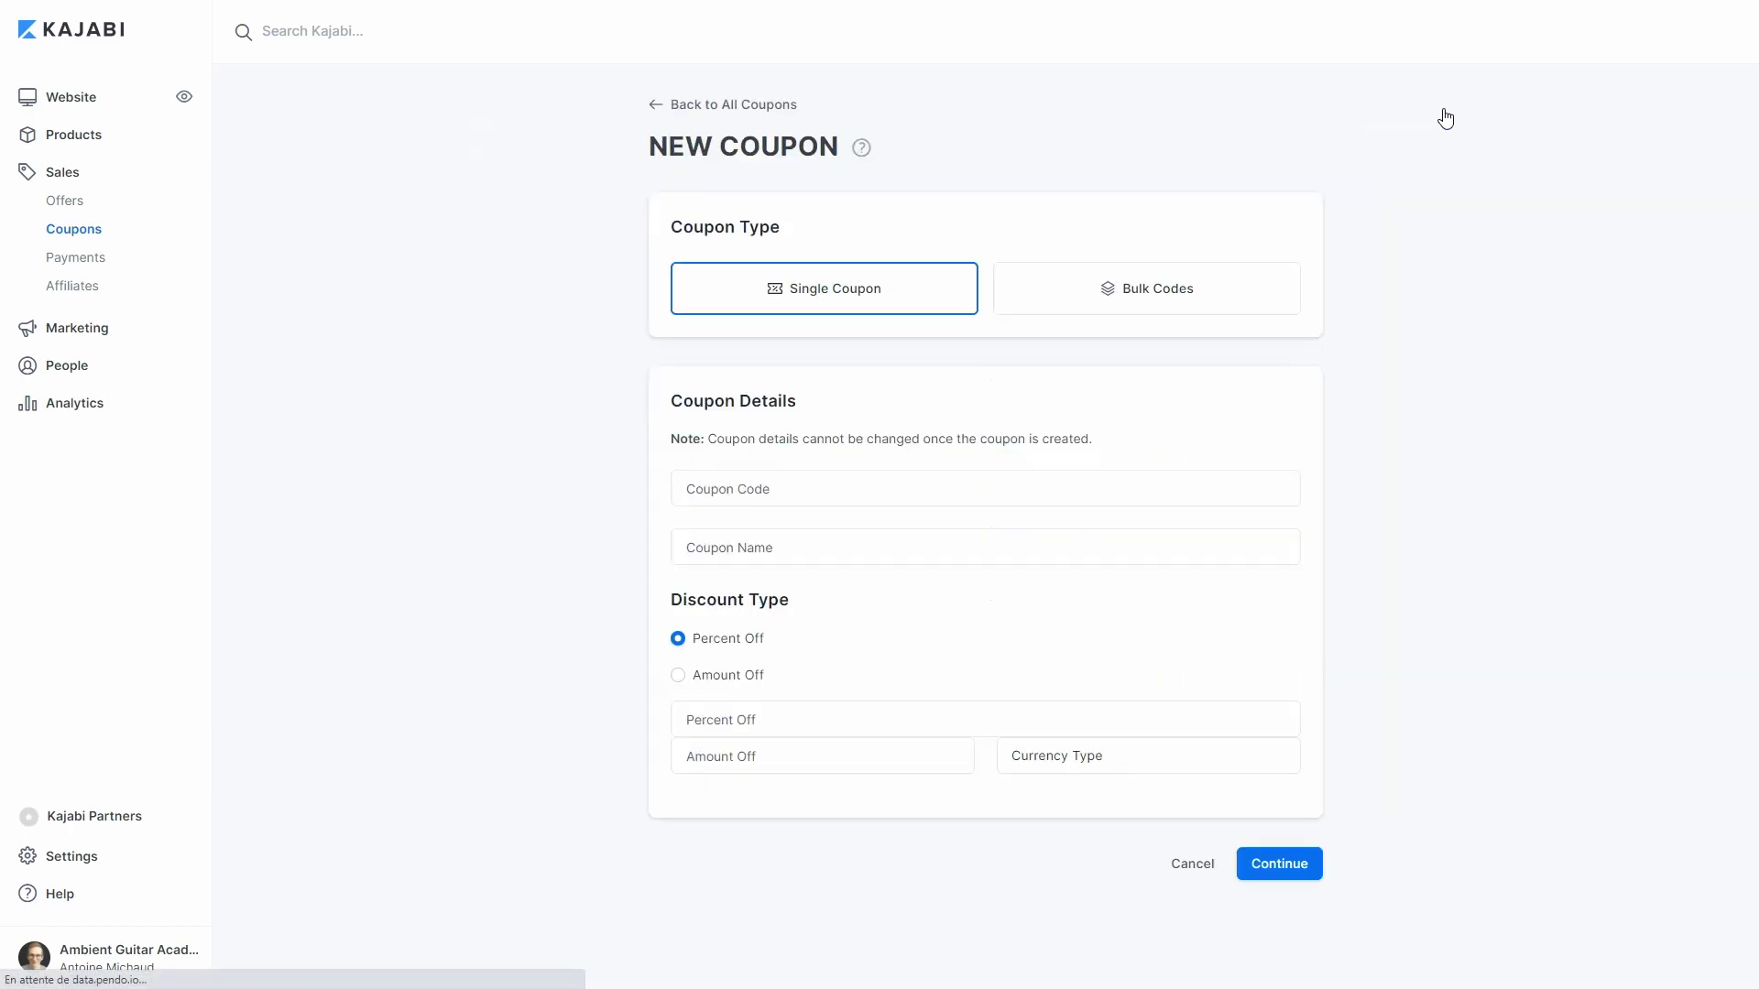
scroll(622, 405, down, 1)
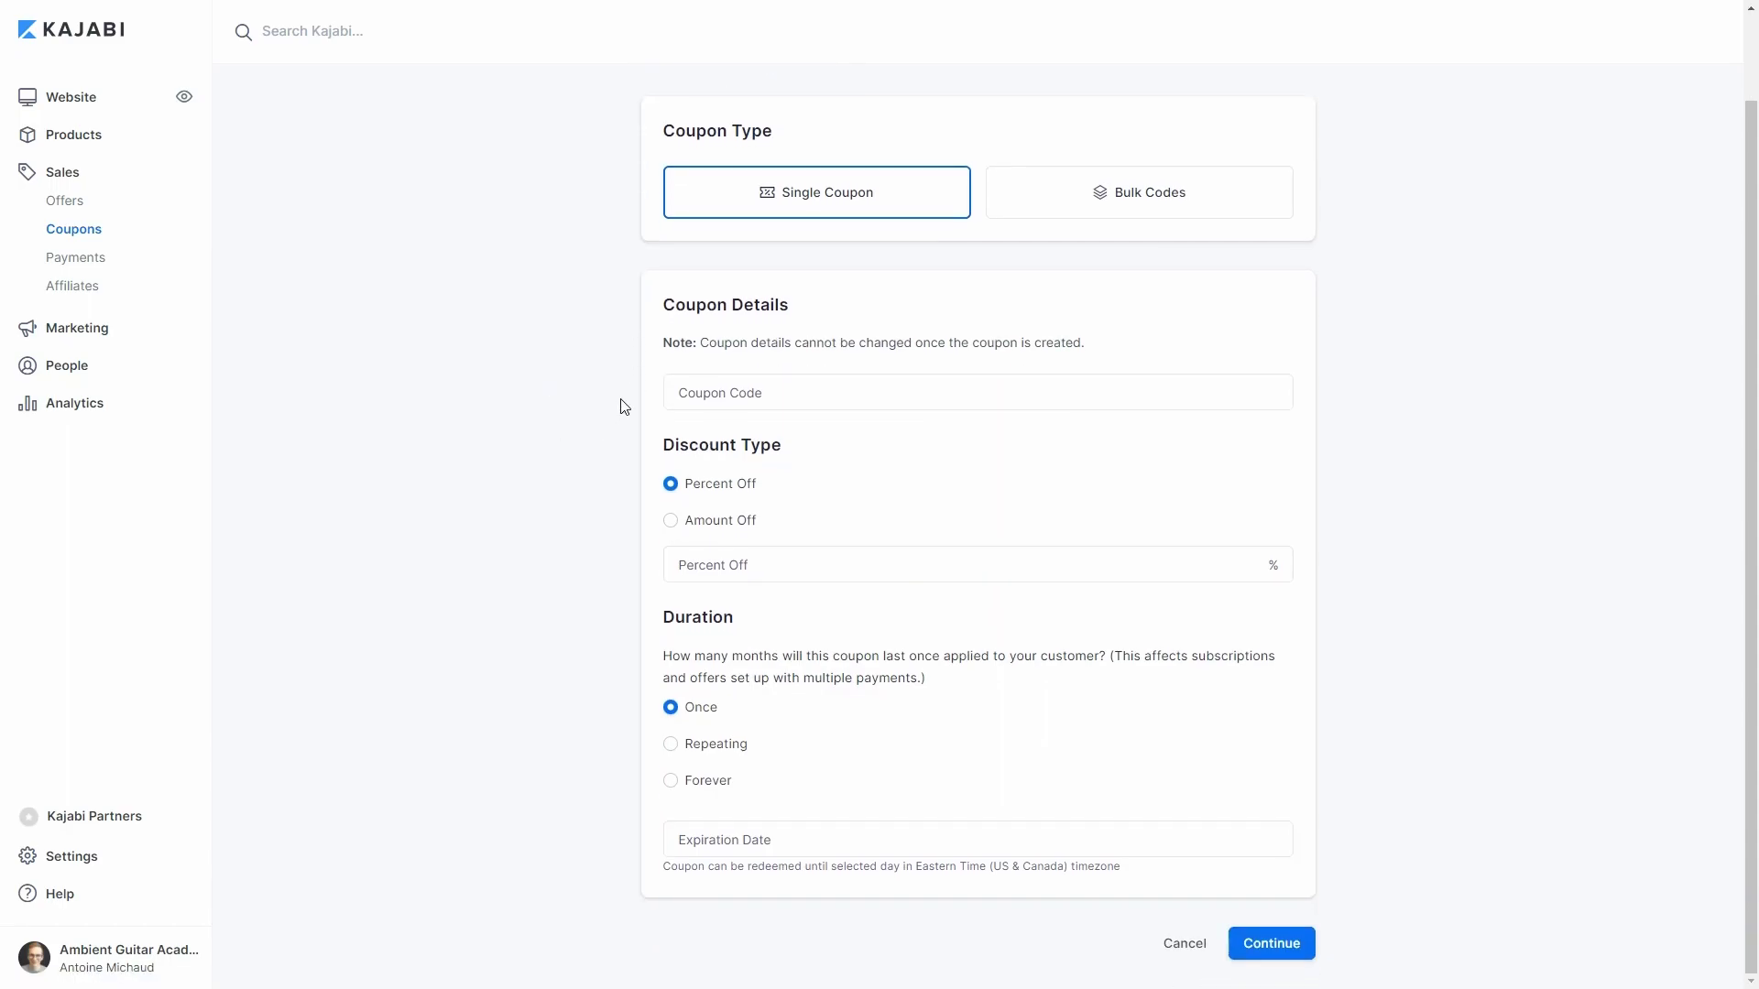
click(720, 556)
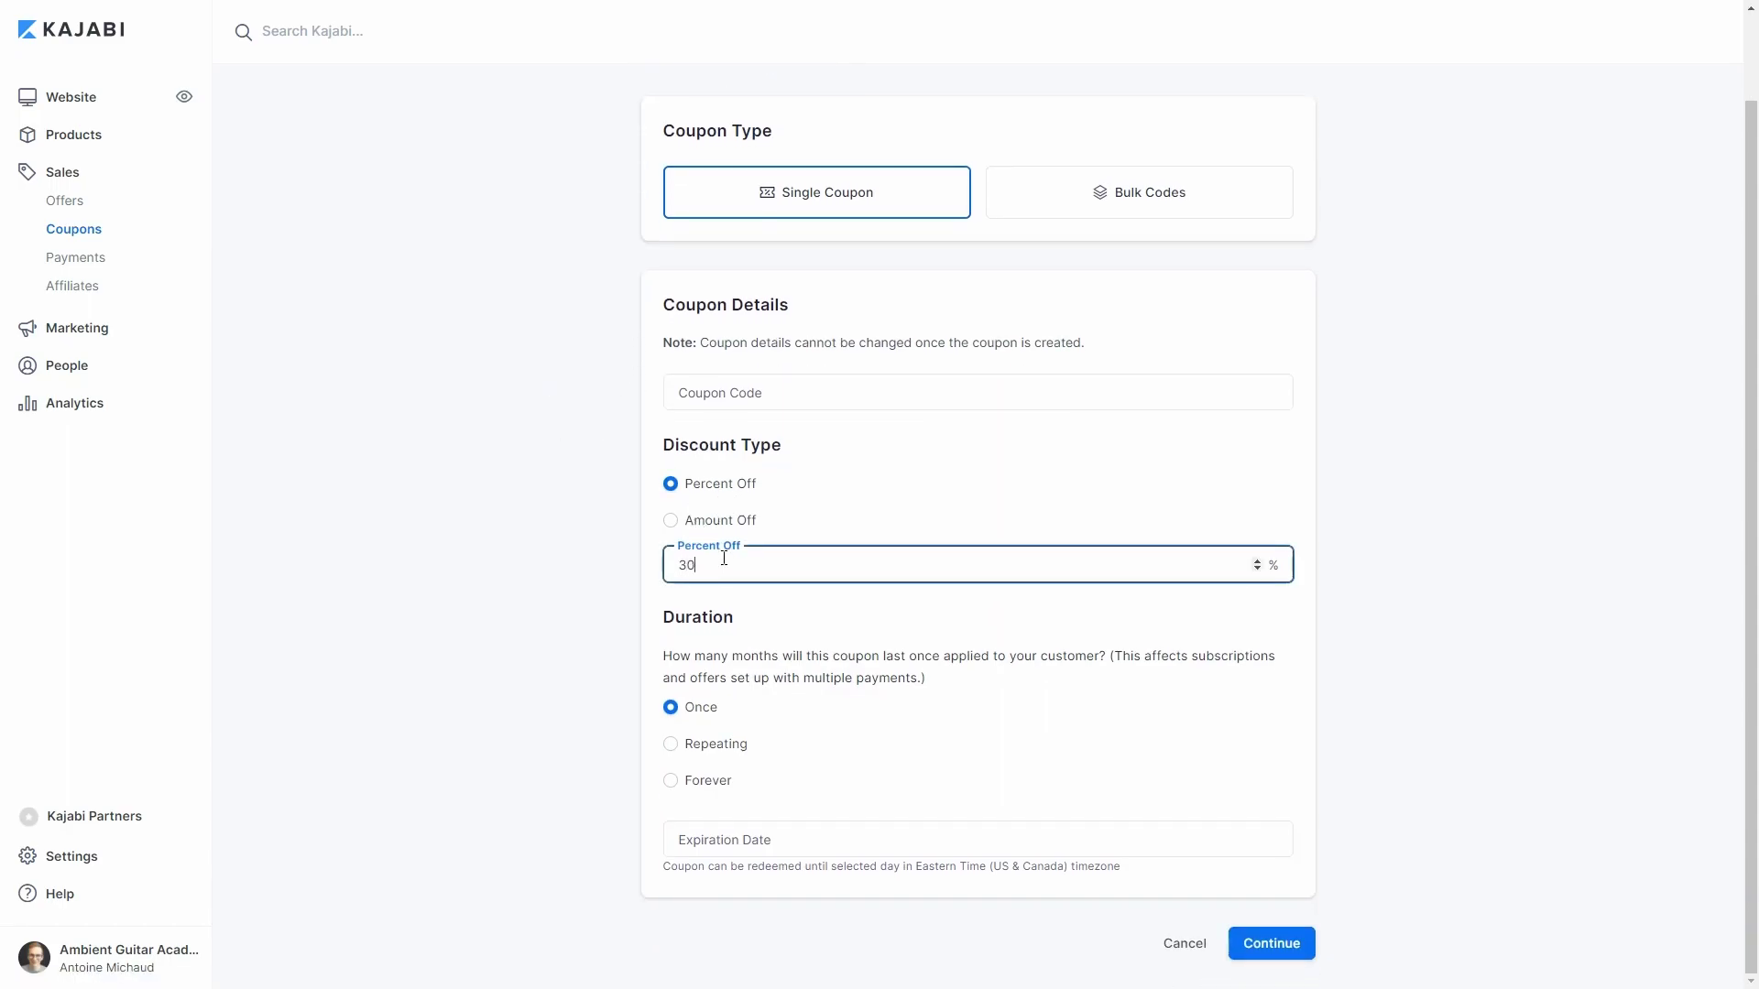
drag(735, 555, 666, 556)
click(672, 521)
click(727, 570)
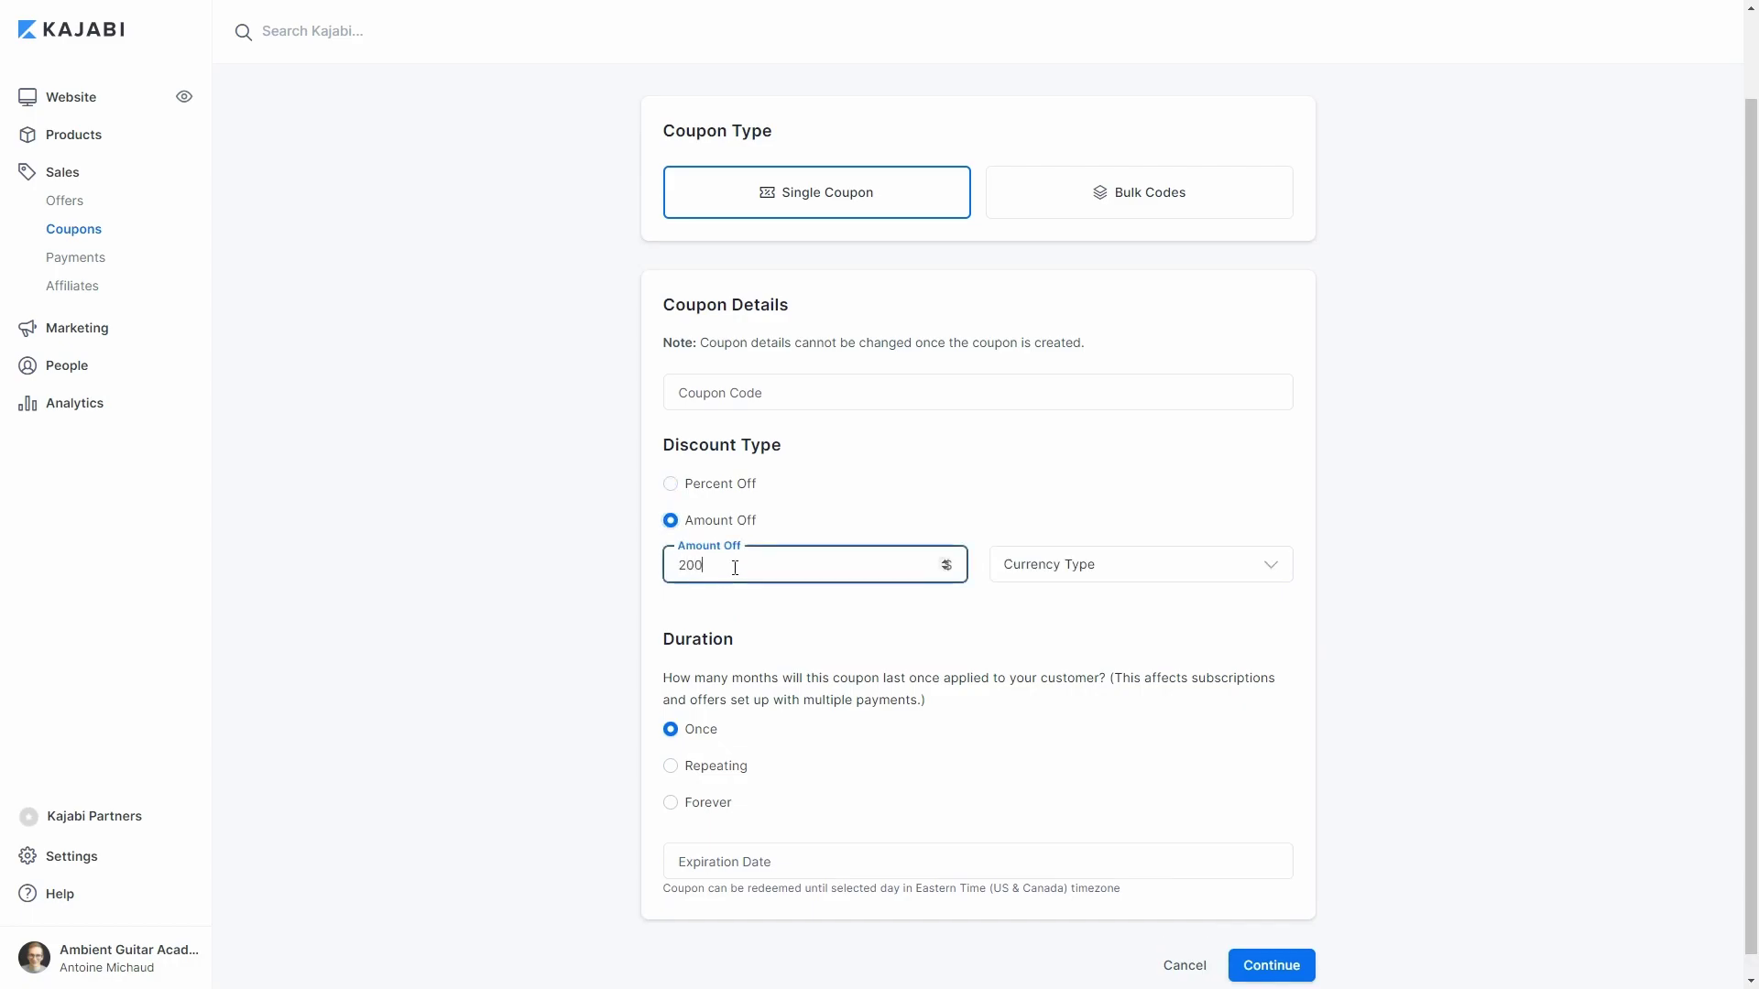
text(200)
Step: Browse the currencies available for the coupon discount without selecting one
click(1073, 575)
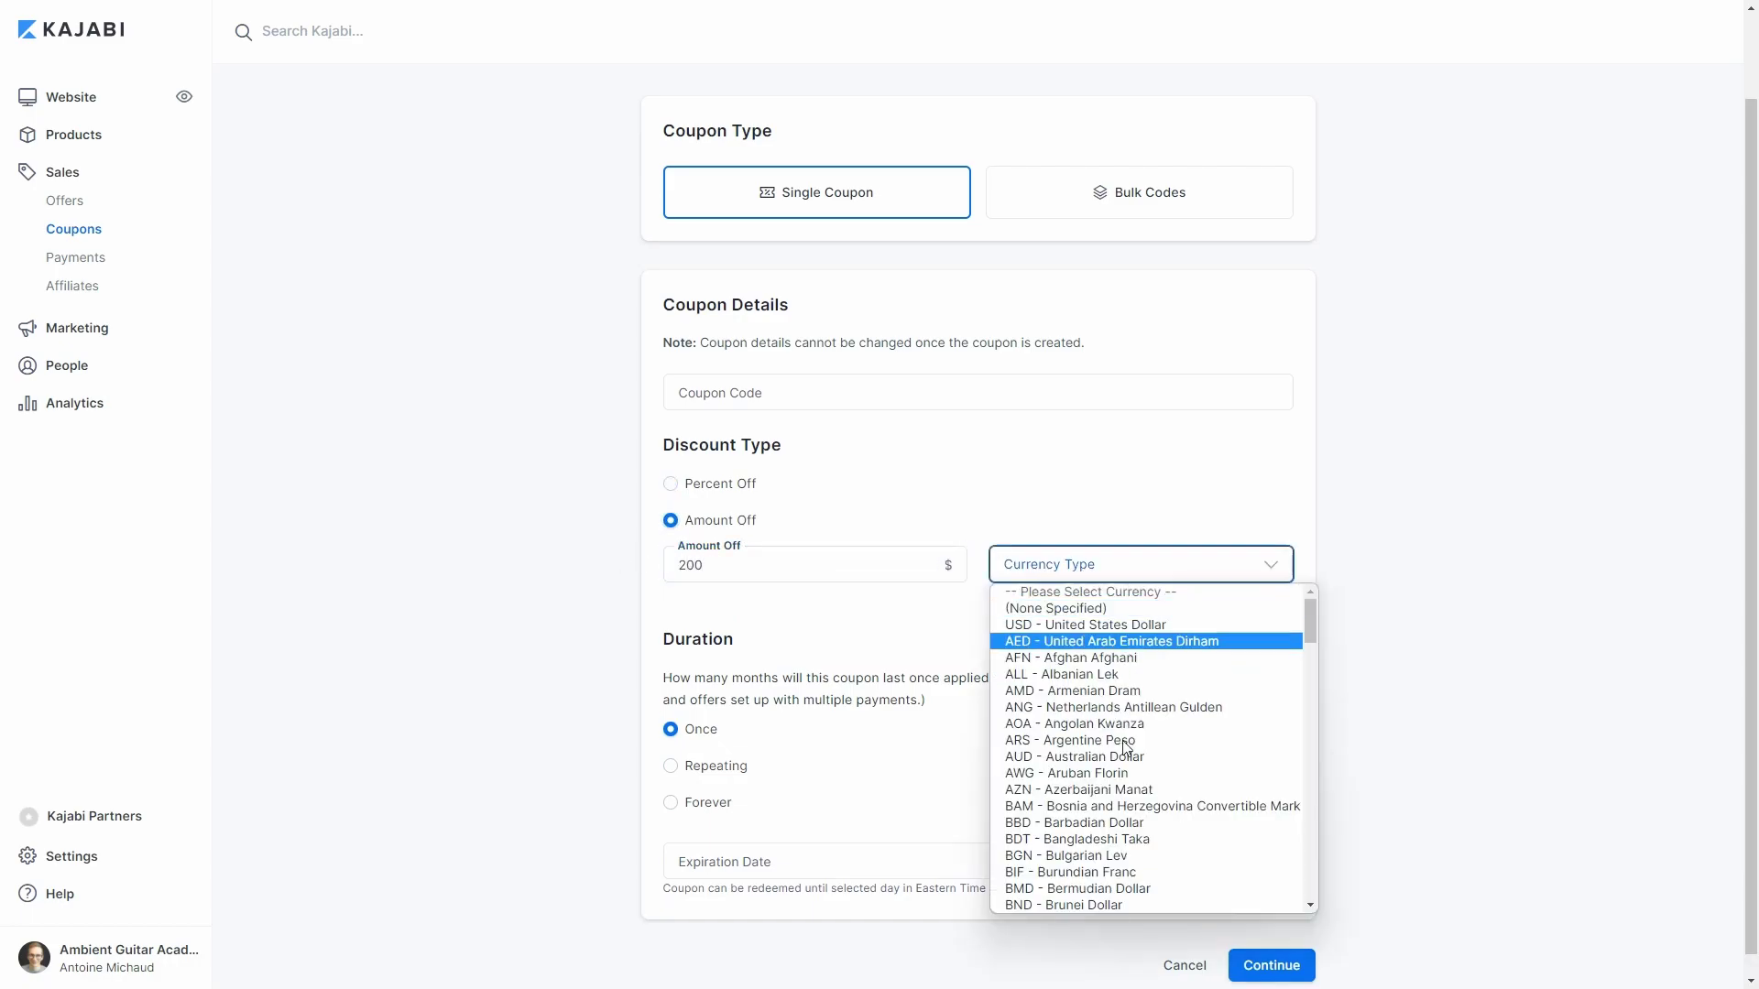
scroll(1115, 669, down, 4)
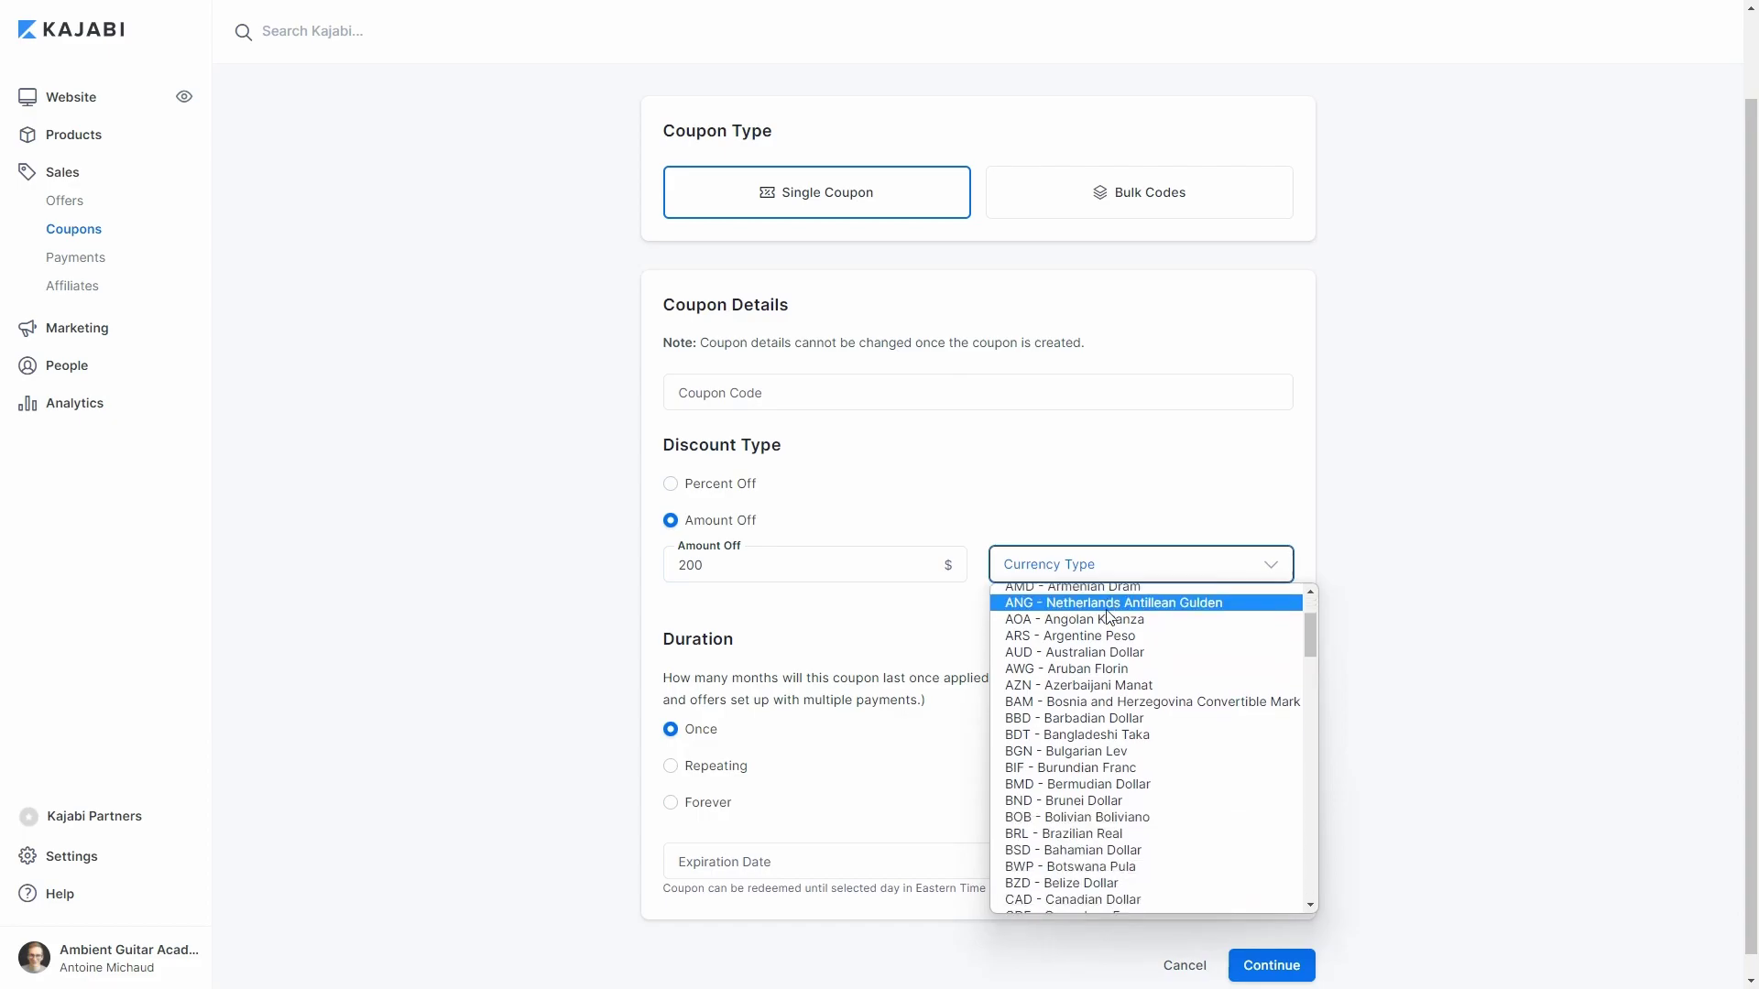
scroll(1099, 696, up, 5)
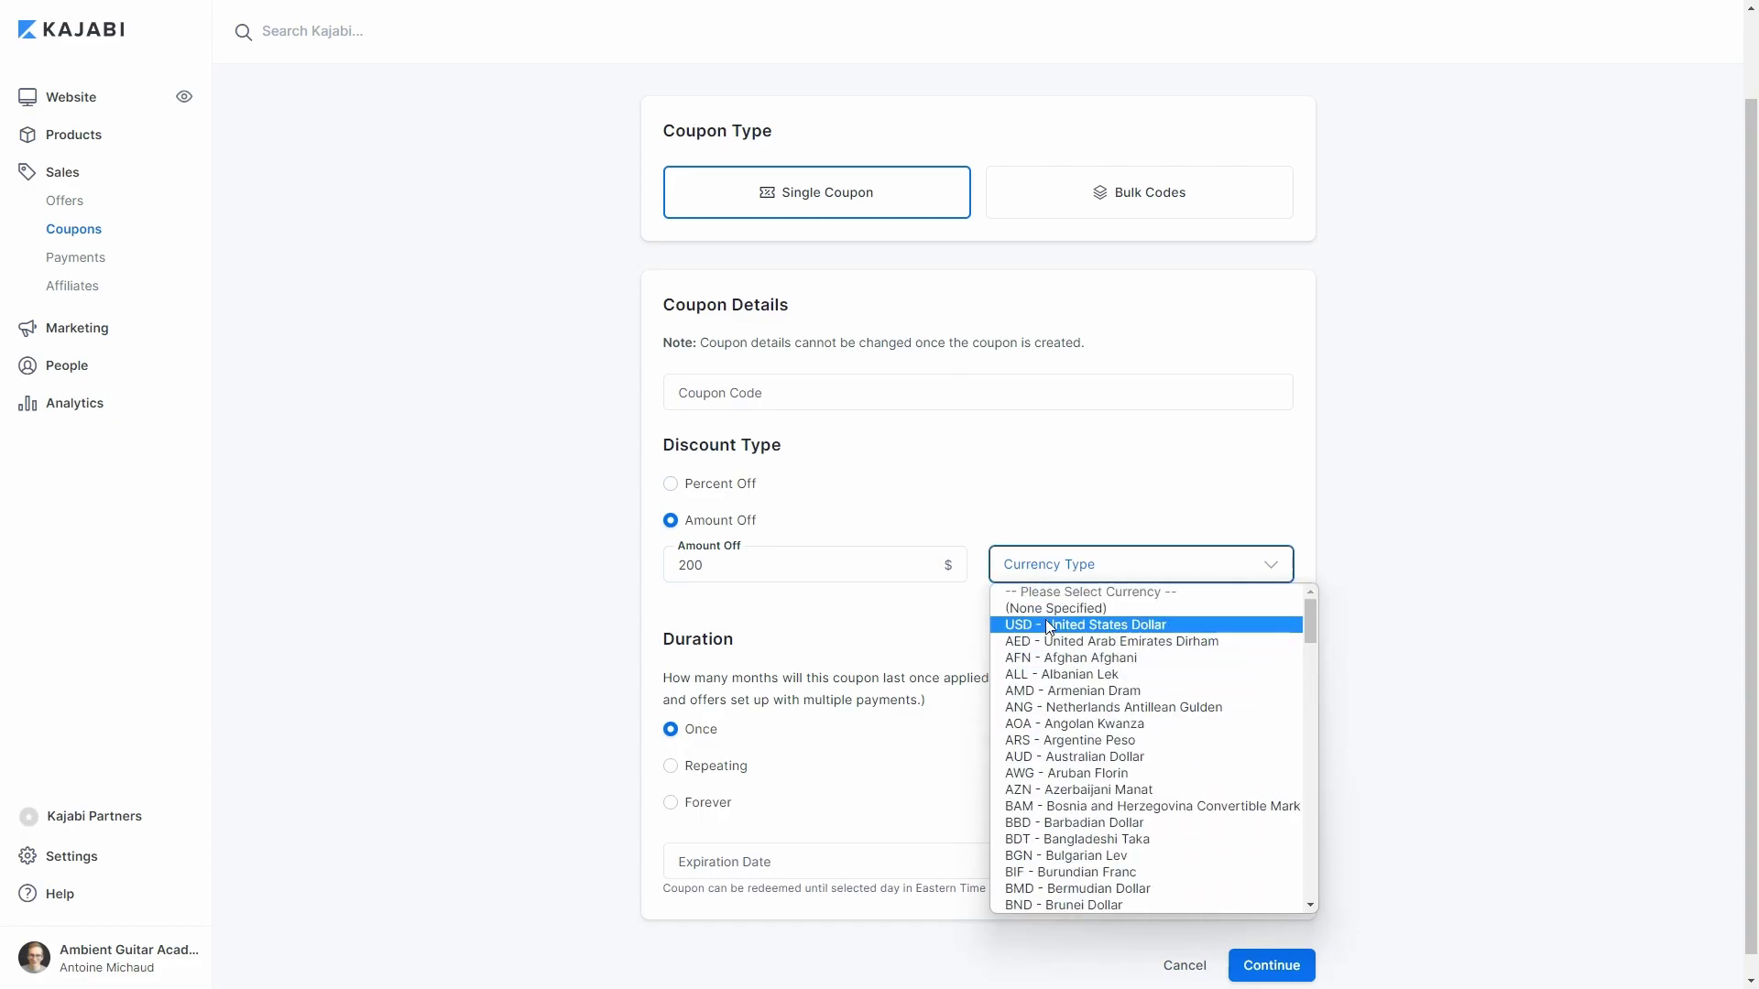
scroll(1072, 631, down, 4)
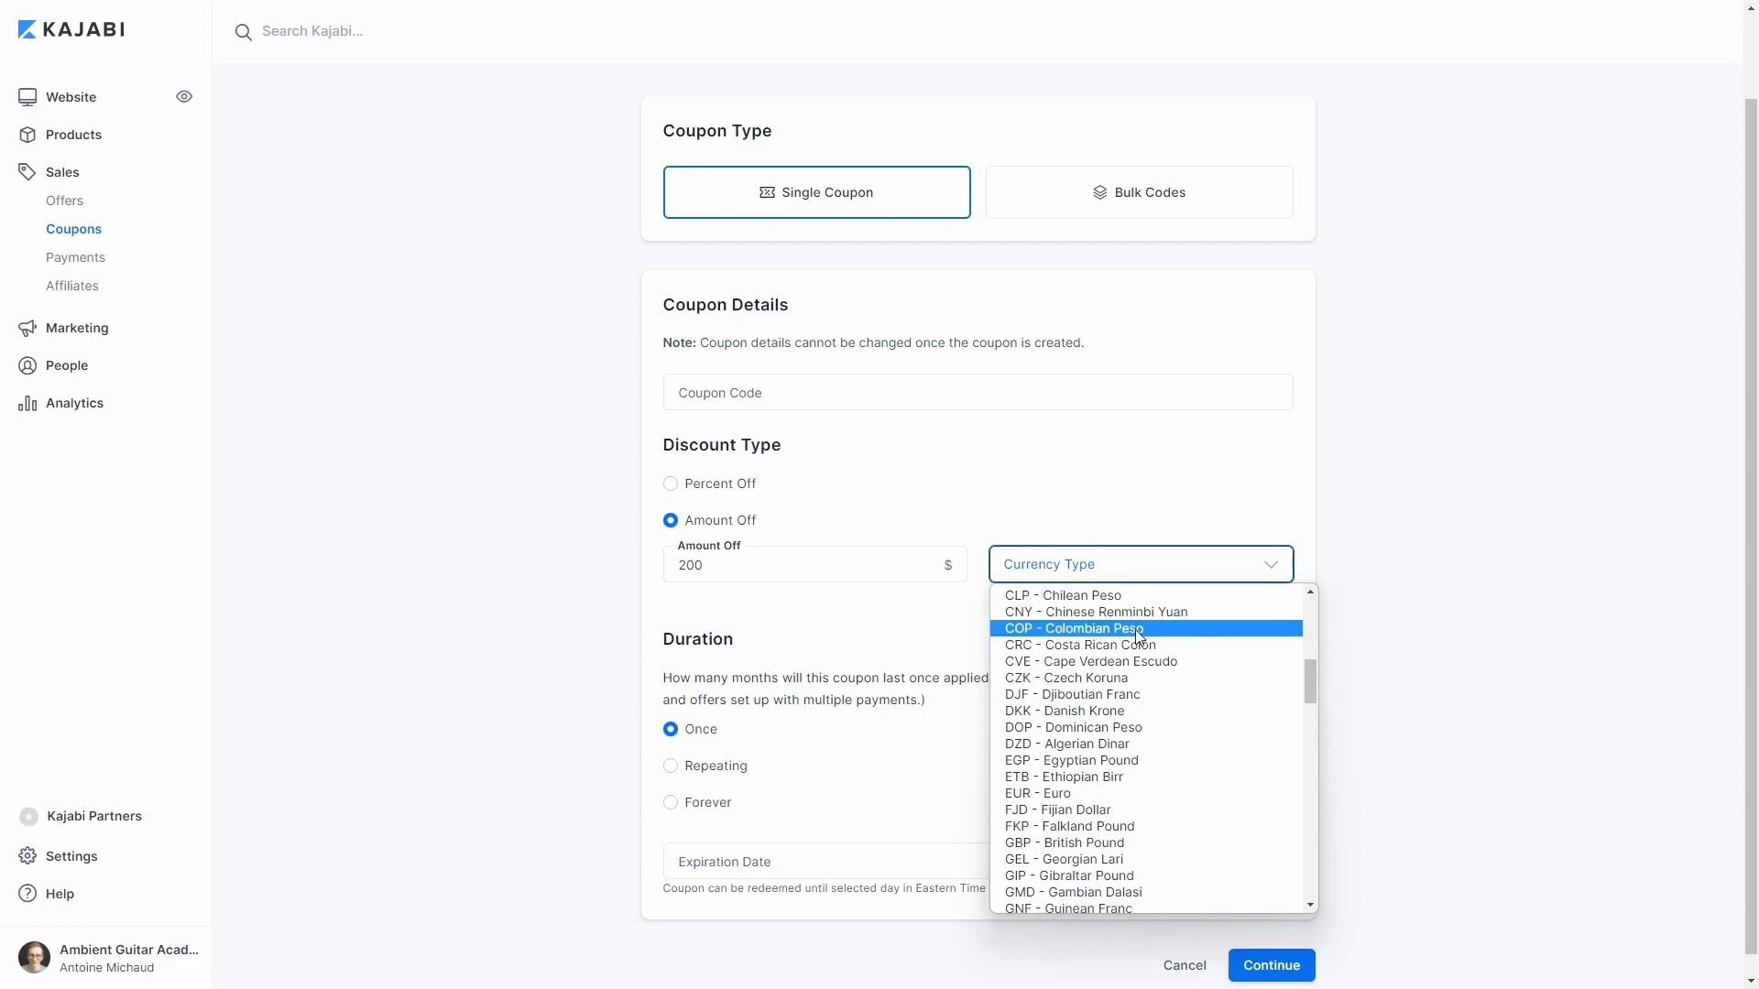
click(1520, 424)
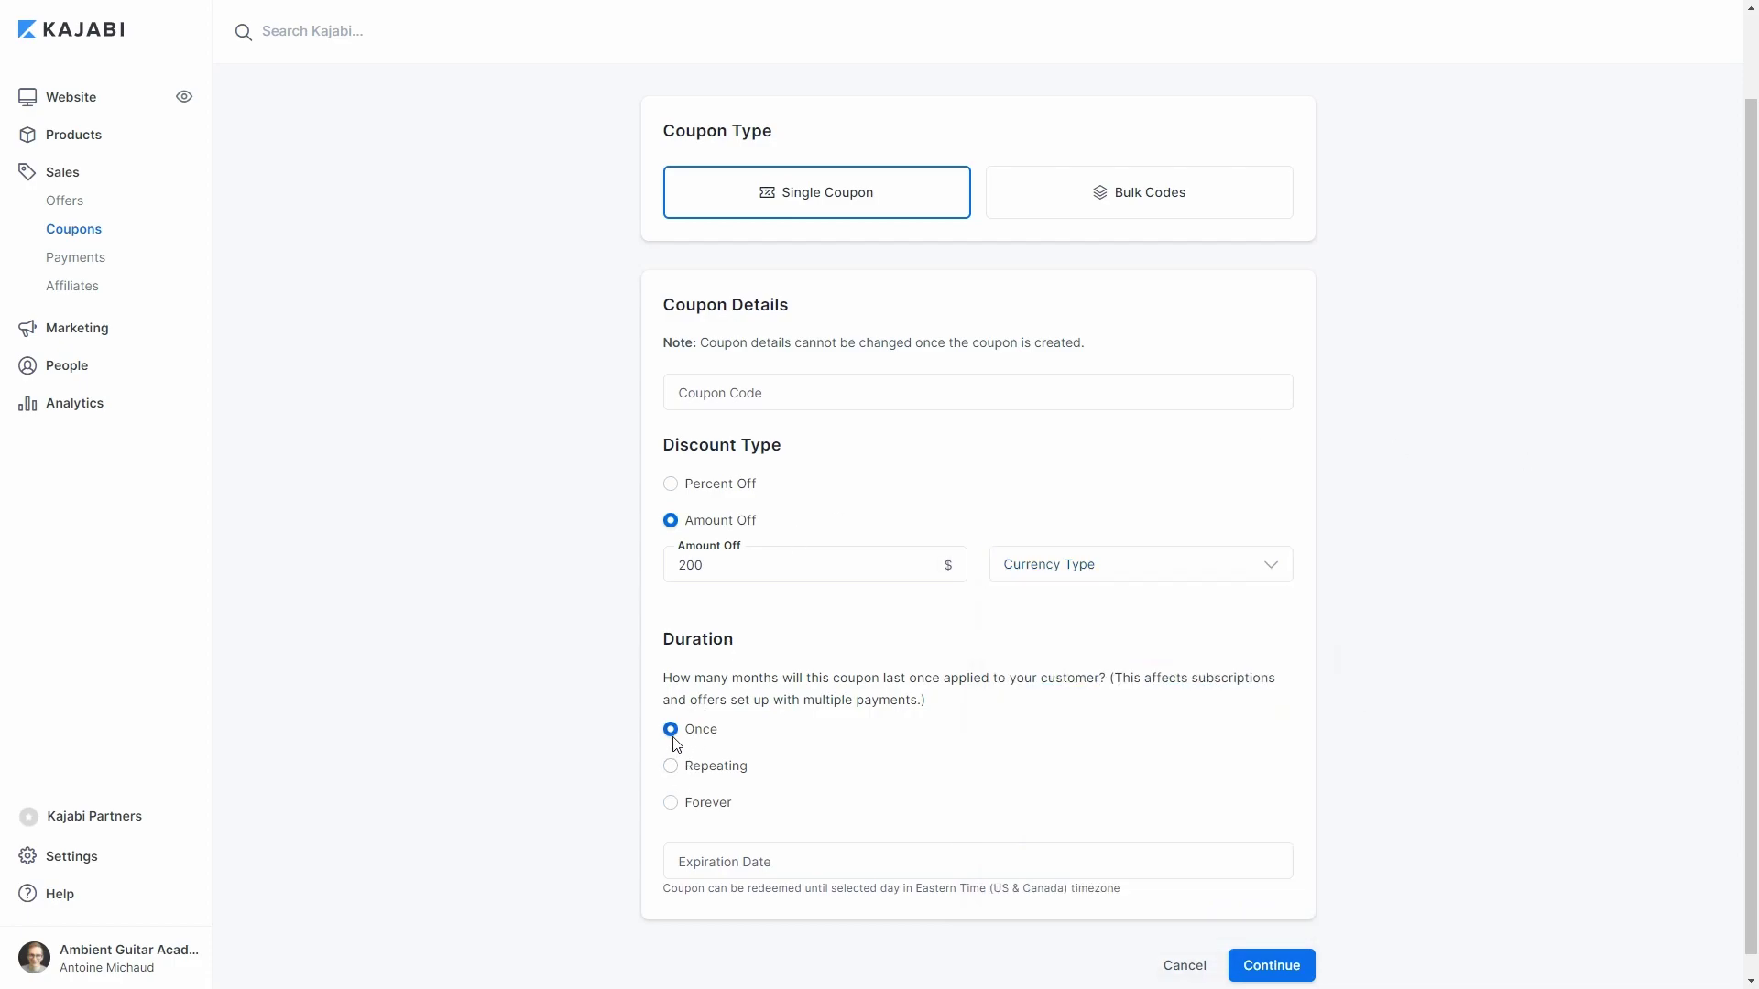
Step: Try the Repeating, Forever and Once coupon durations, and return to the coupon list without creating the coupon
click(672, 771)
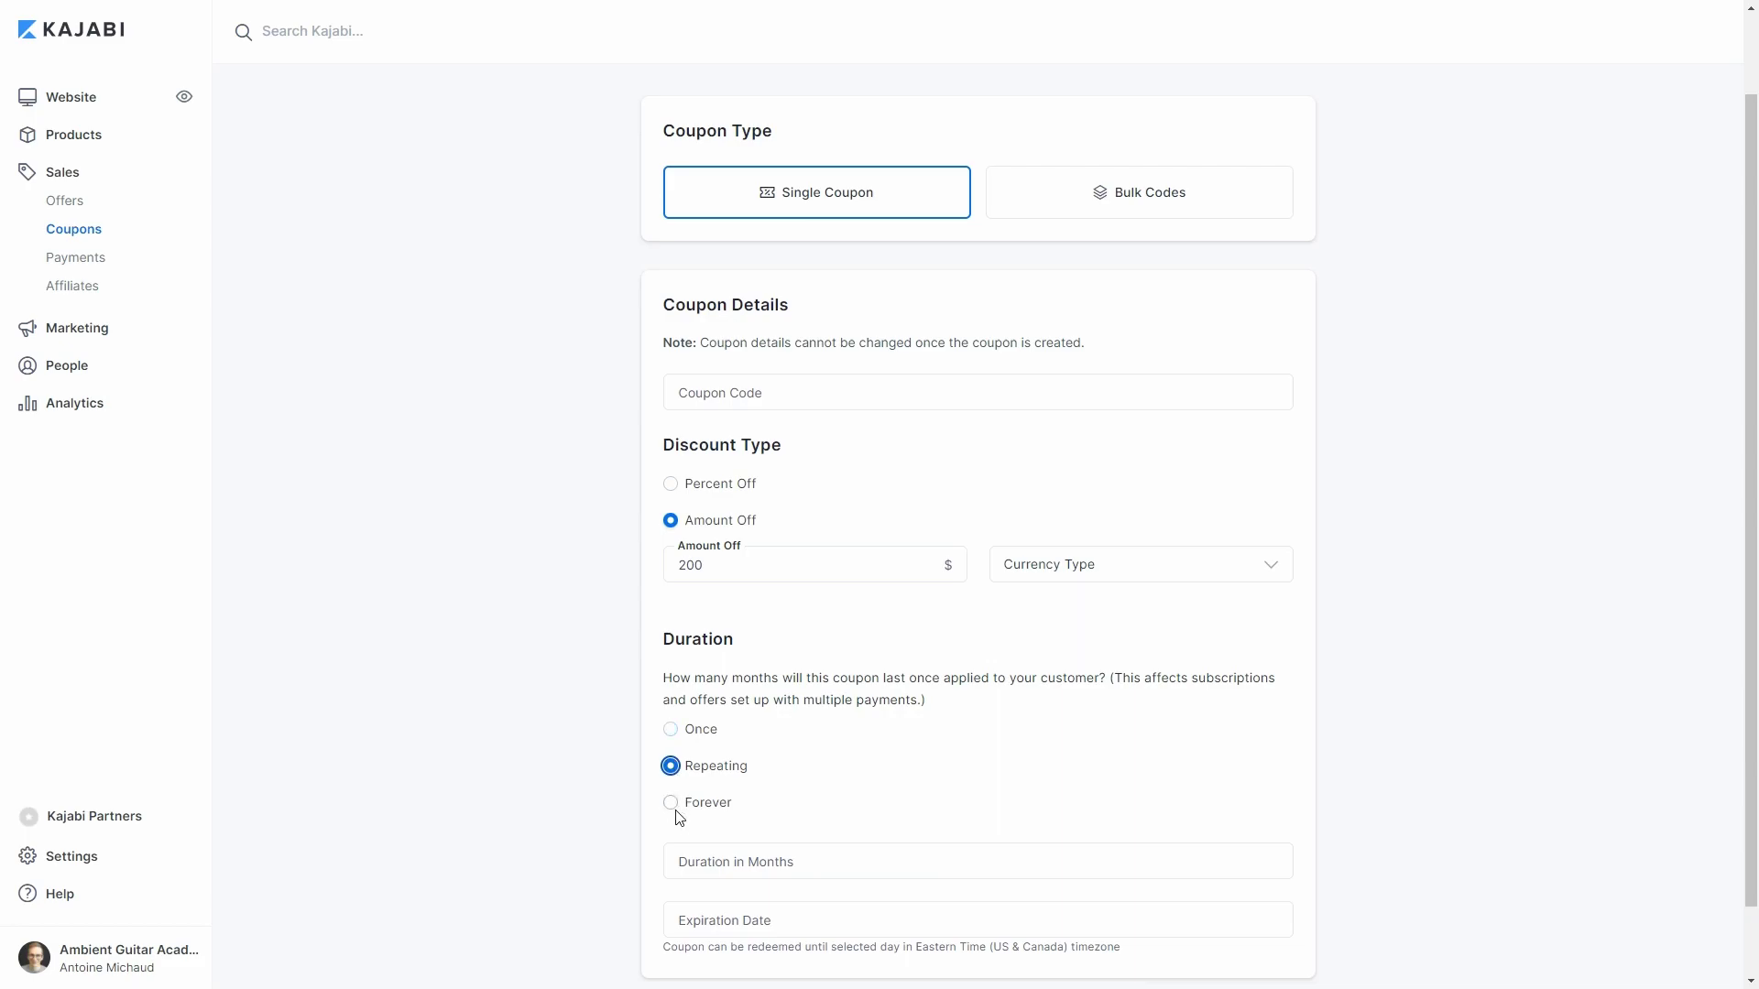
click(672, 806)
click(672, 733)
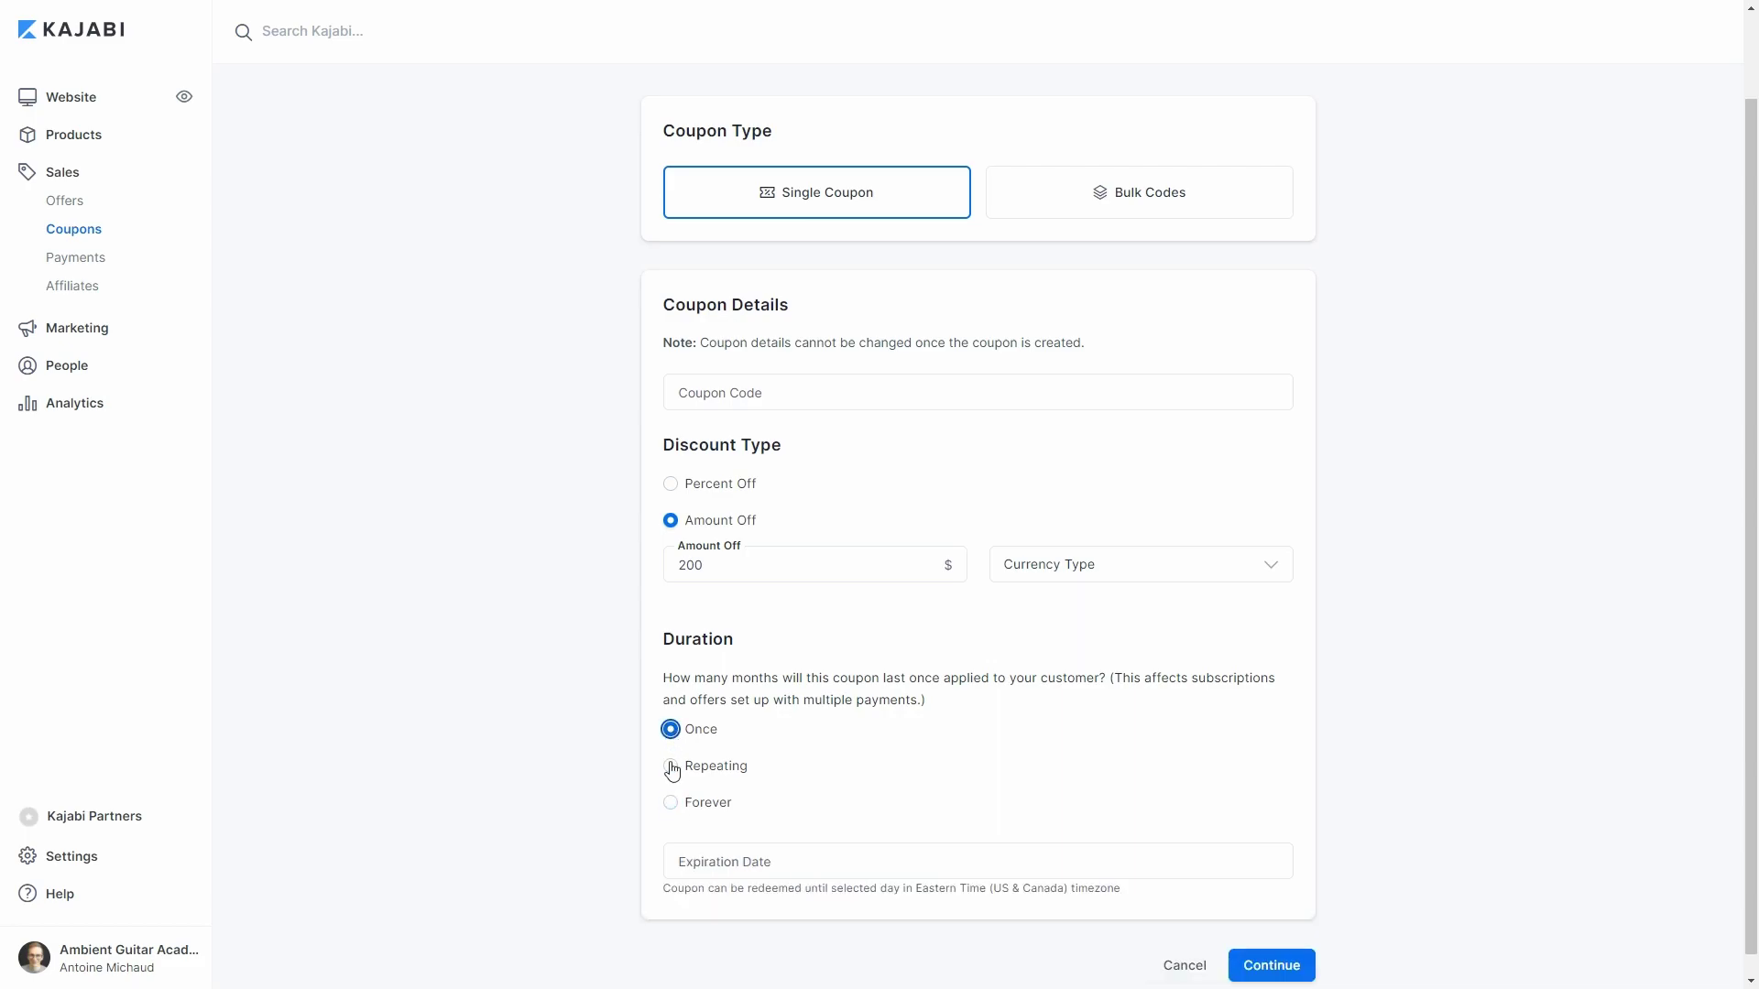
click(673, 767)
scroll(788, 797, down, 1)
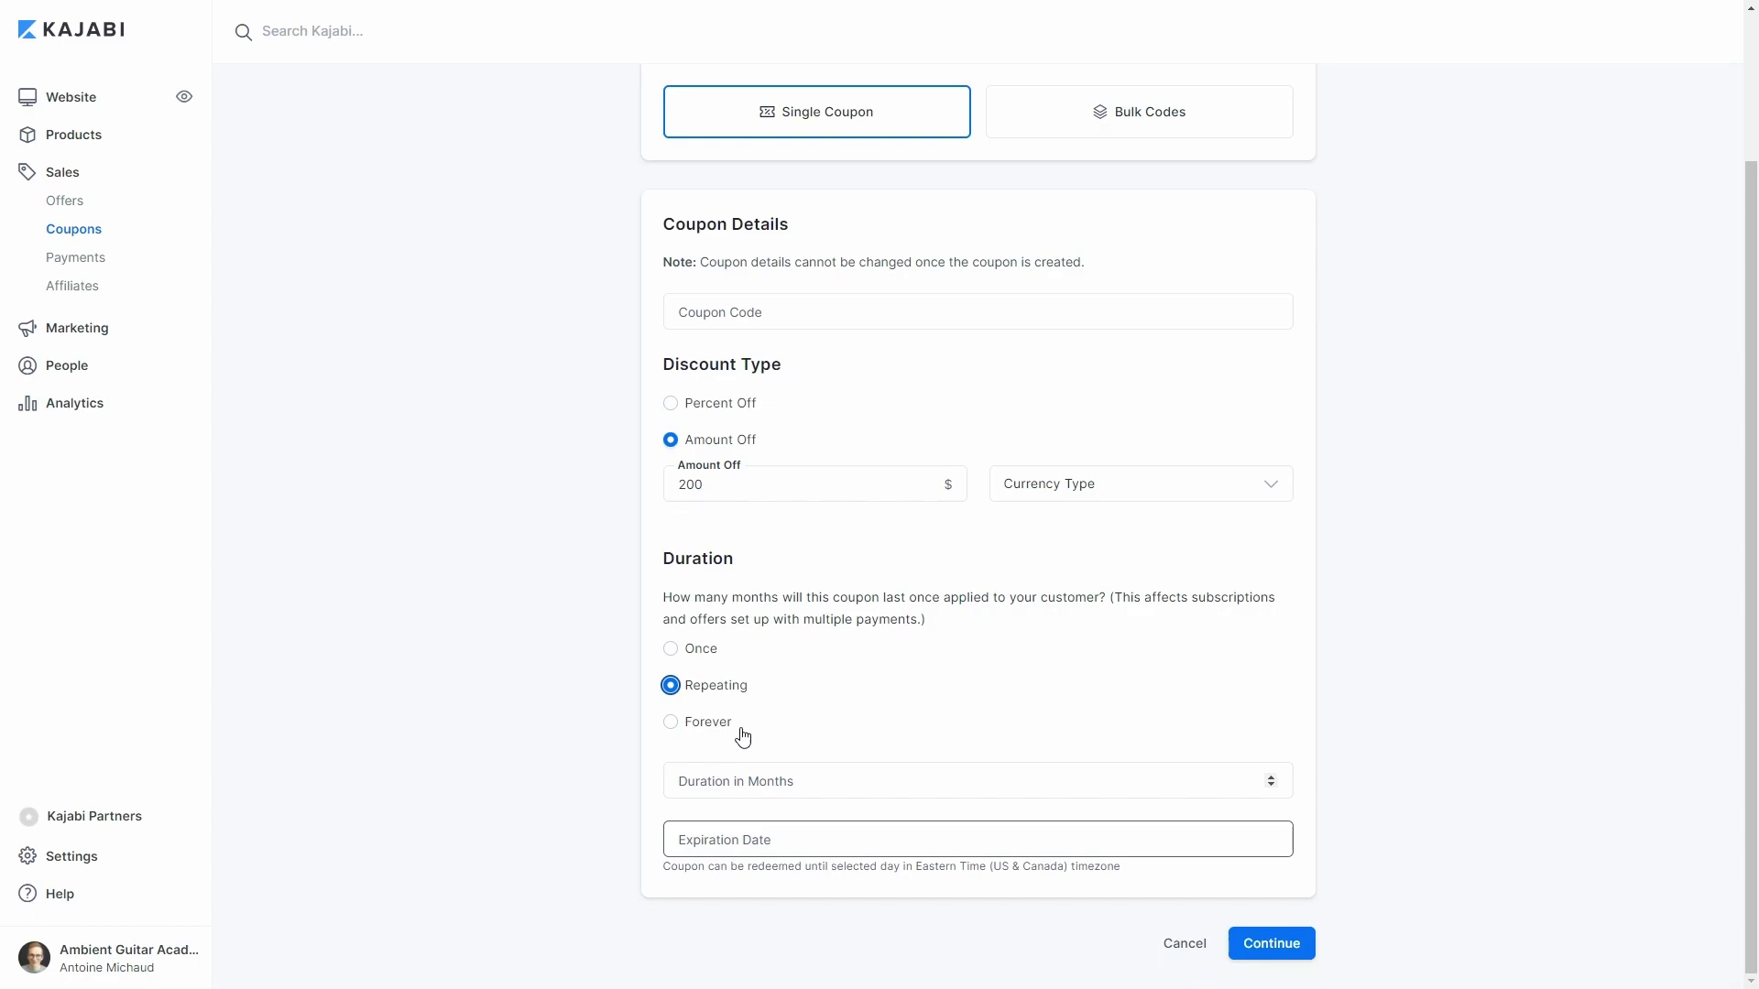
scroll(403, 151, up, 2)
click(757, 106)
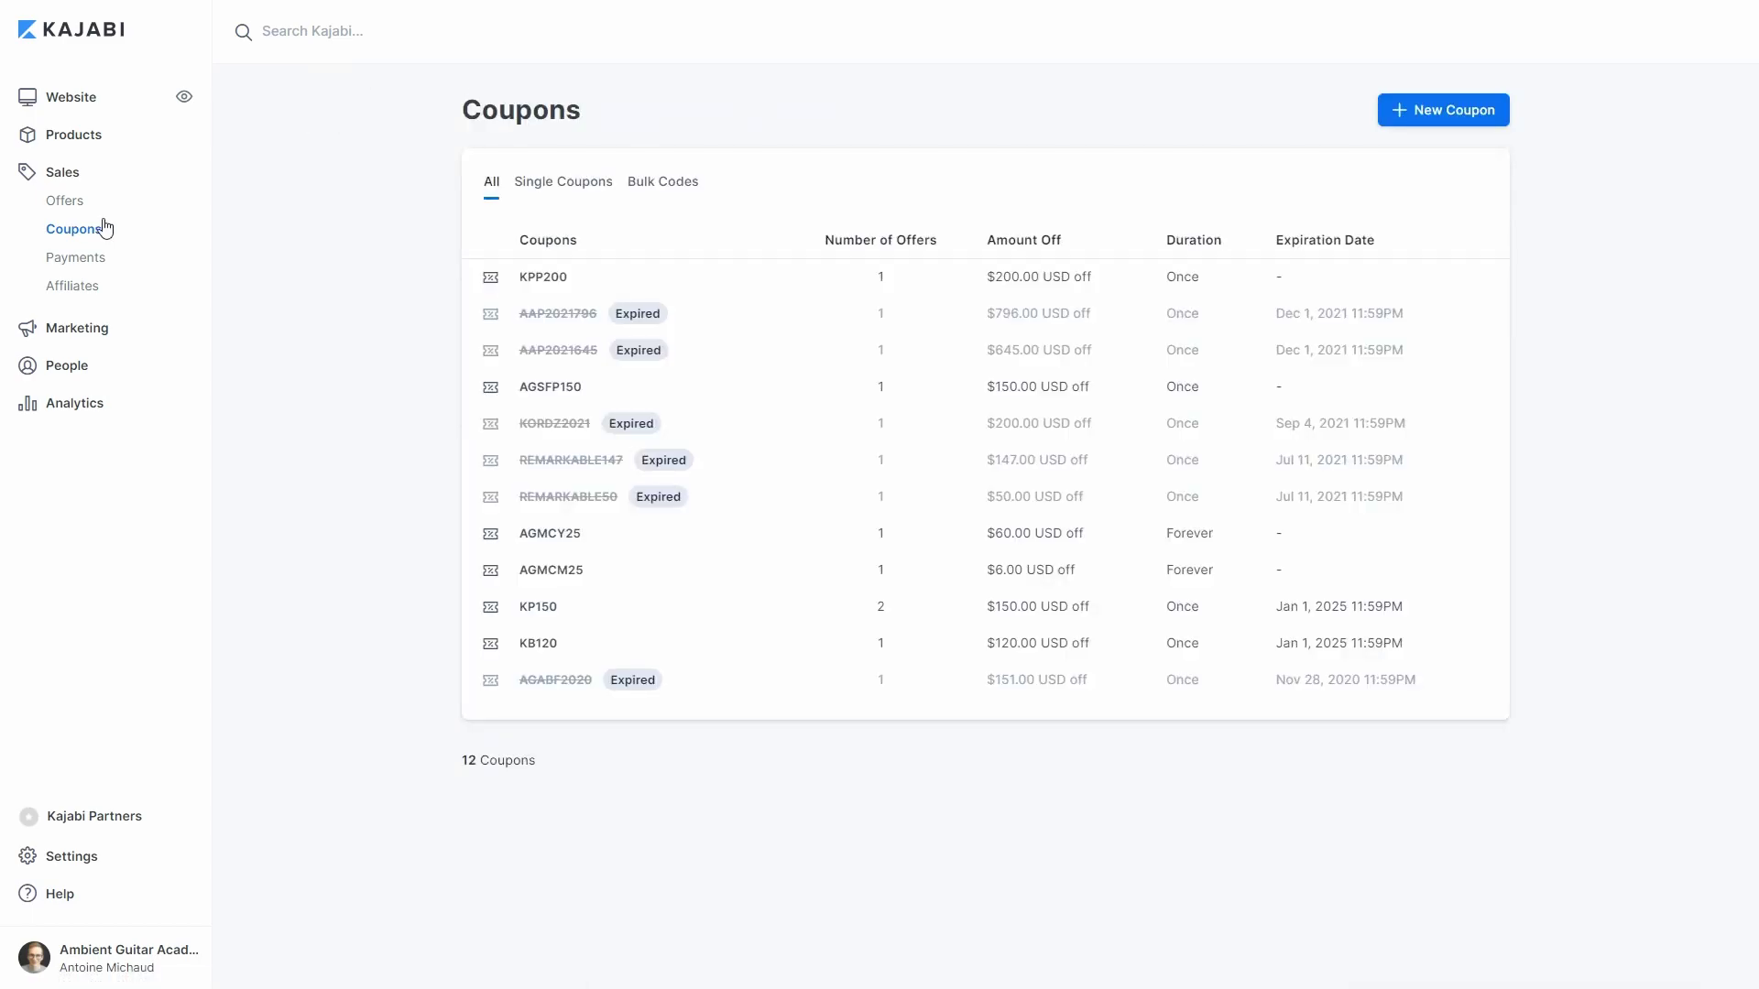
Step: View the affiliates overview and the list of email campaigns
click(85, 288)
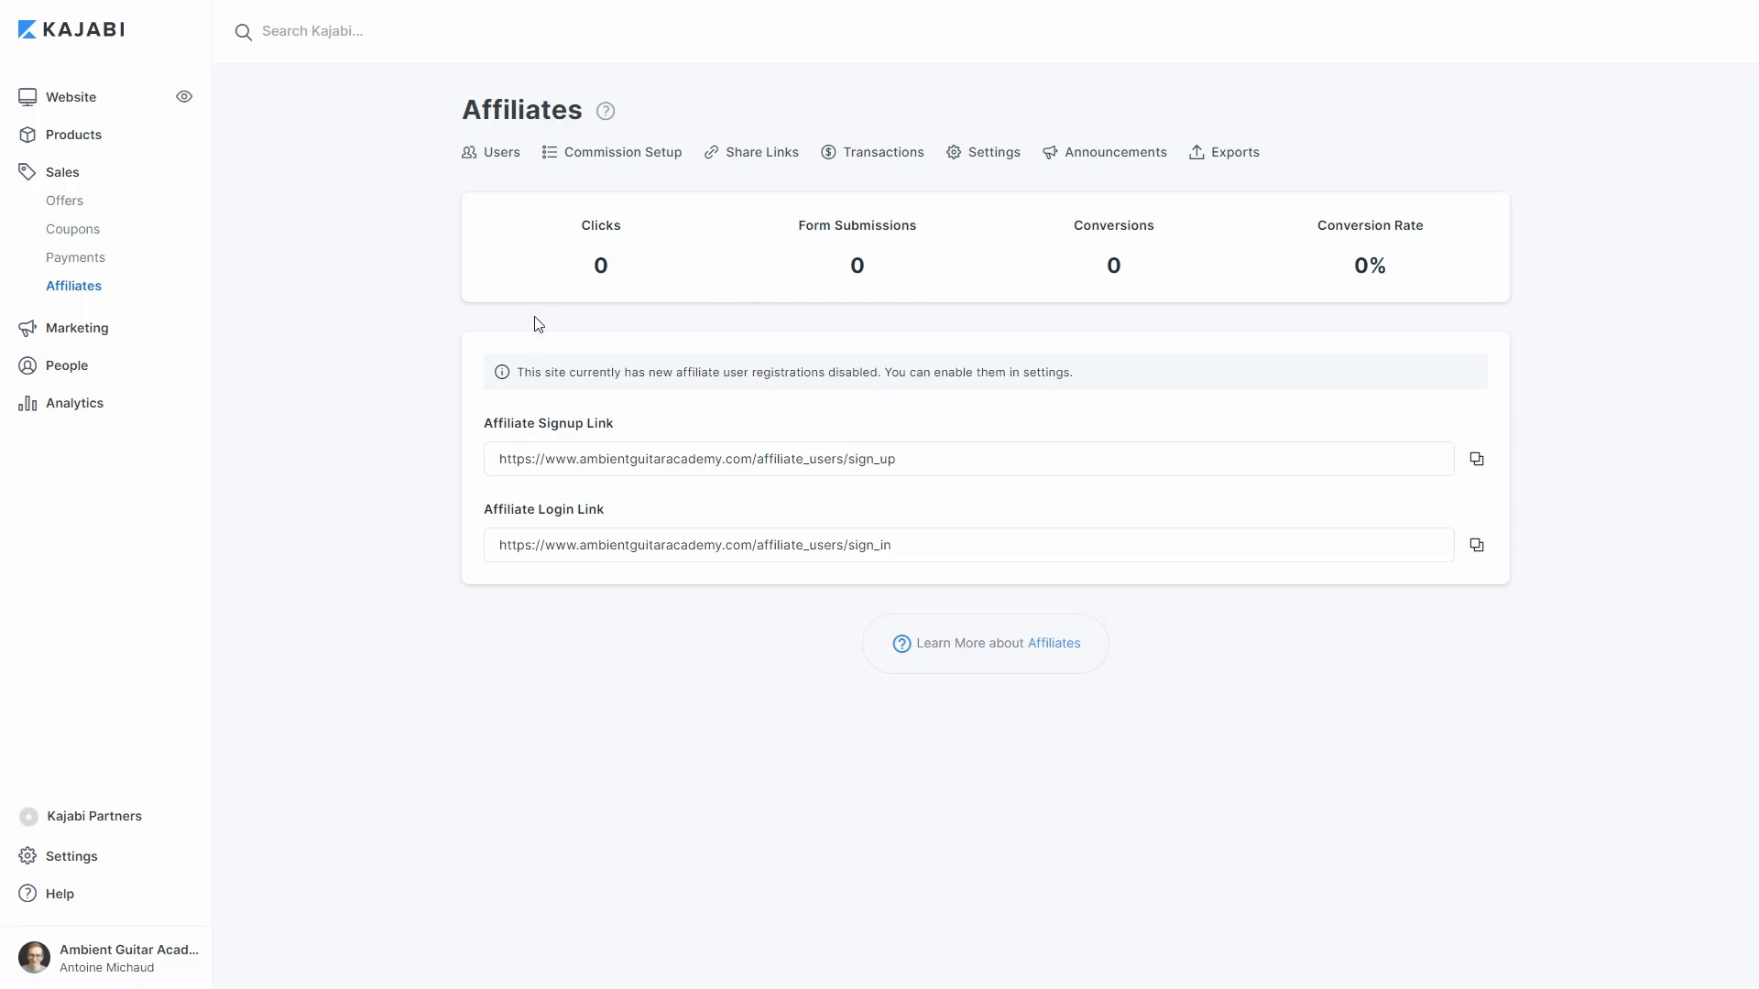
click(83, 332)
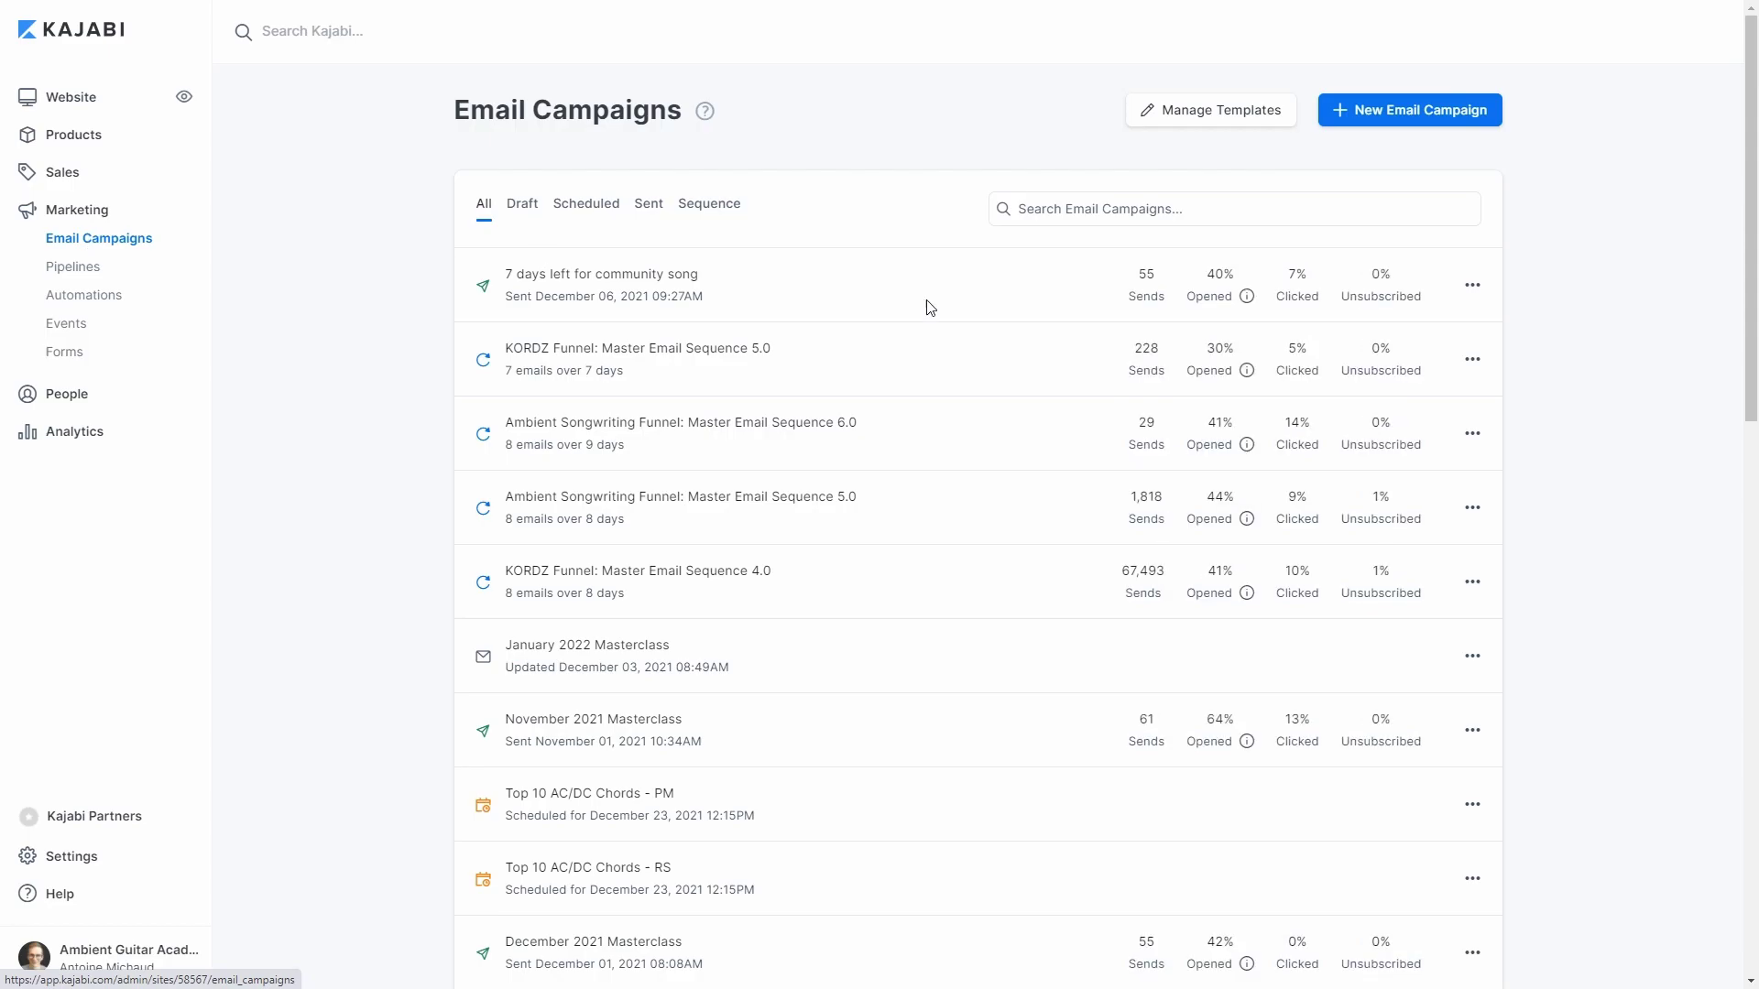
Step: Check the new email campaign types without creating one, and open the KORDZ Funnel: Master Email Sequence 5.0 campaign
click(1392, 108)
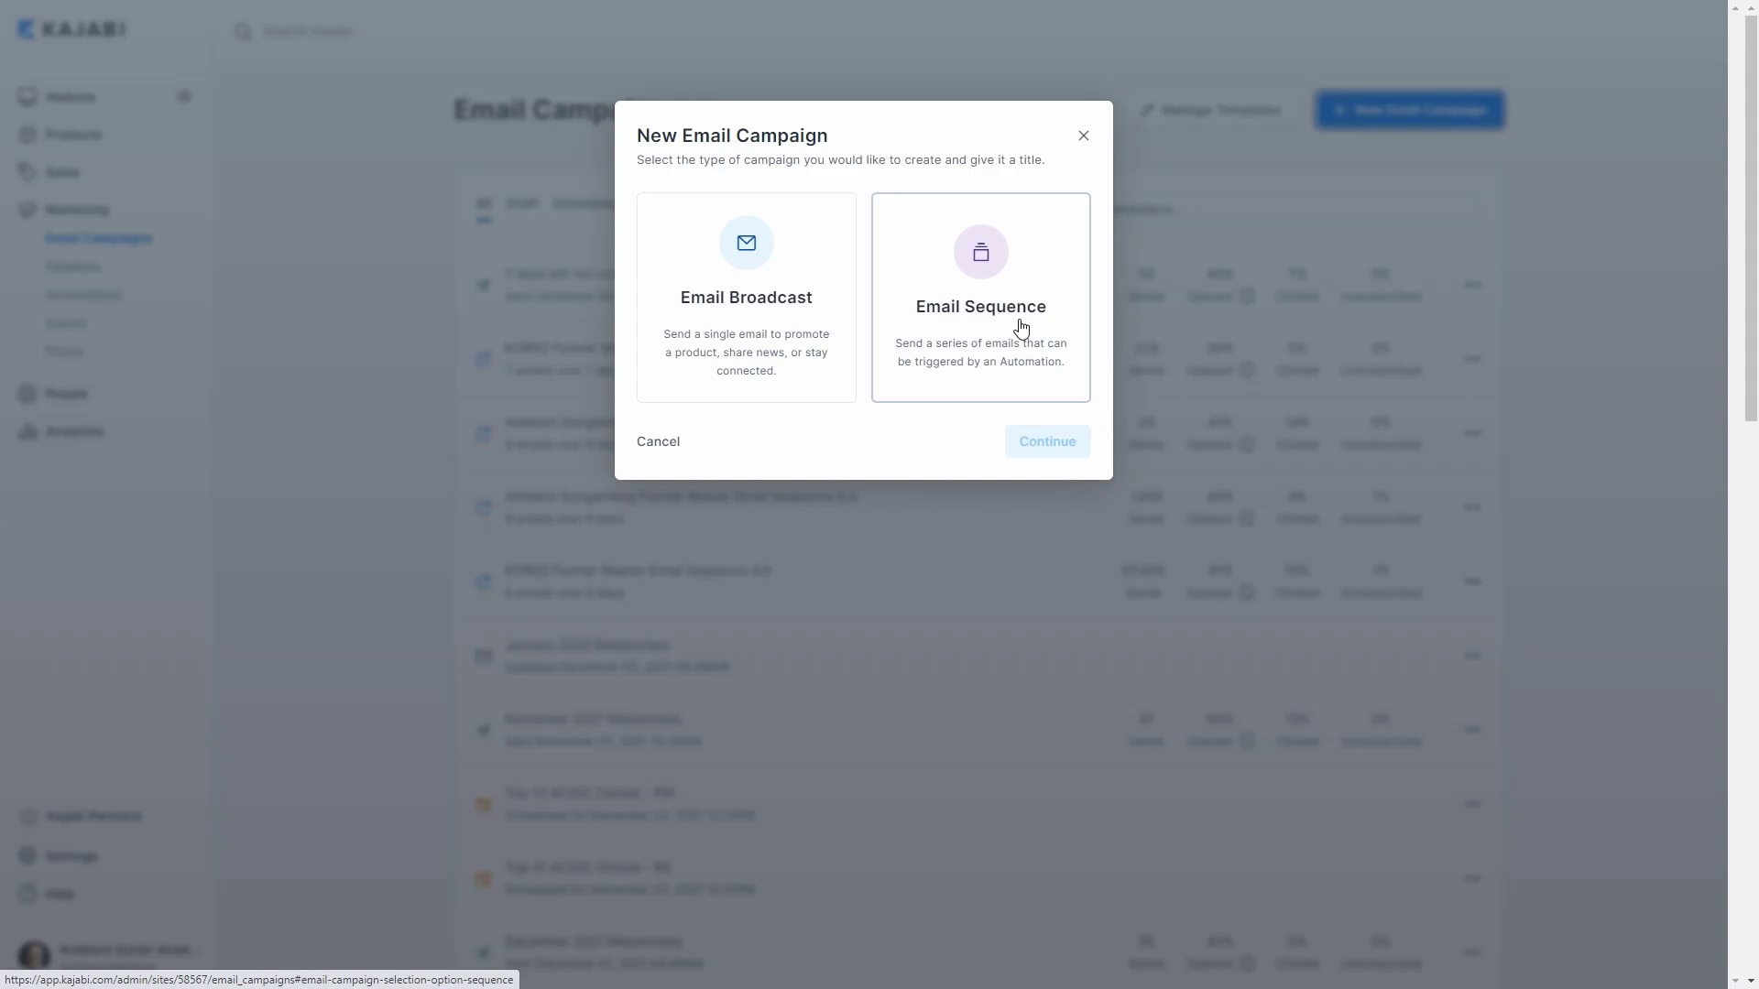
click(1084, 137)
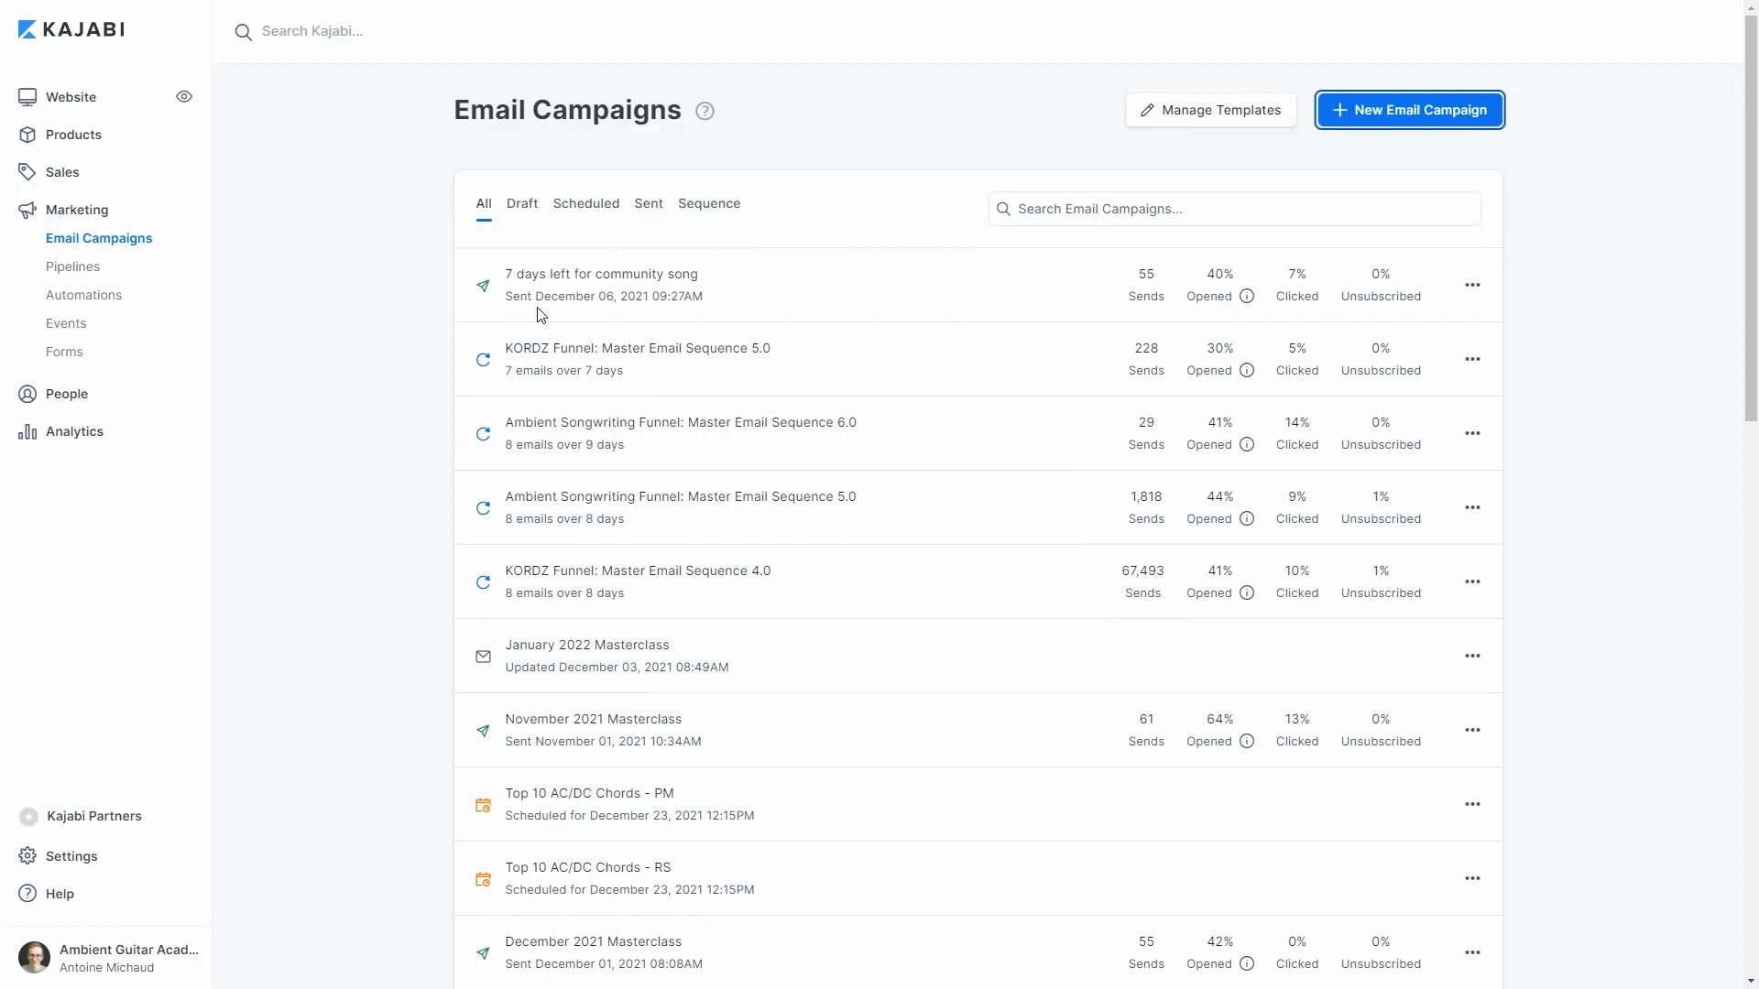
click(567, 351)
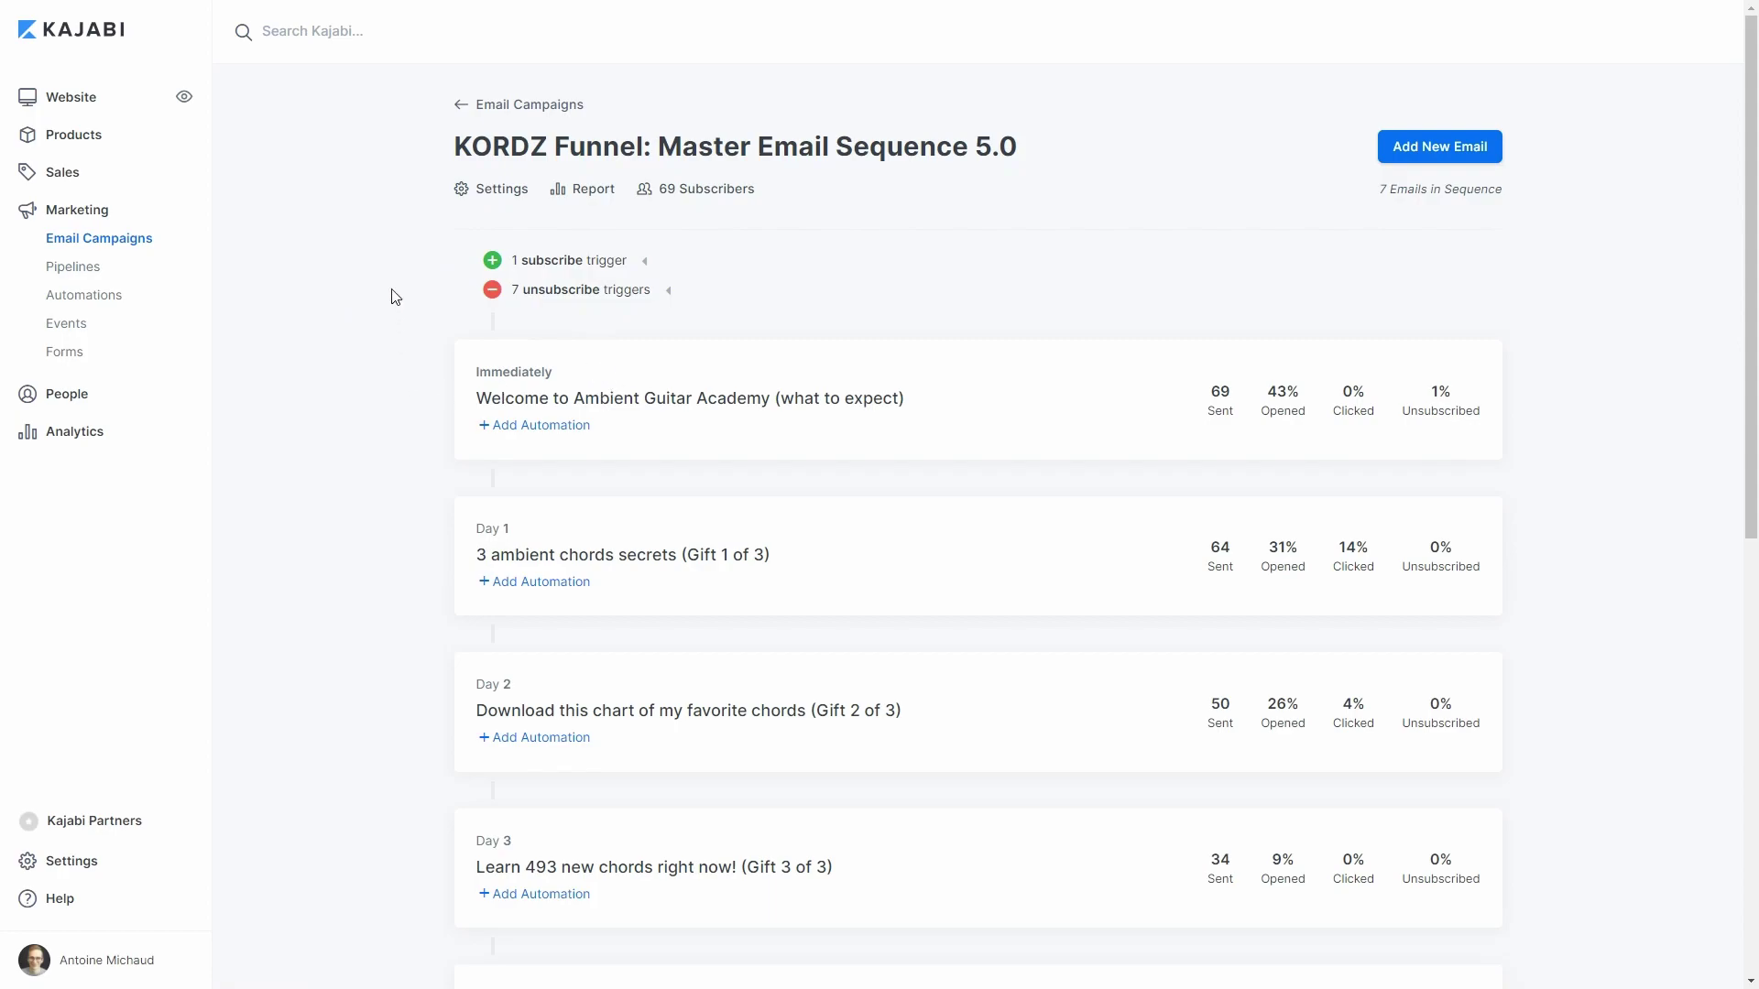
Step: Review the emails and automations in the KORDZ Funnel: Master Email Sequence 5.0 sequence, and return to the email campaigns list
scroll(384, 256, down, 2)
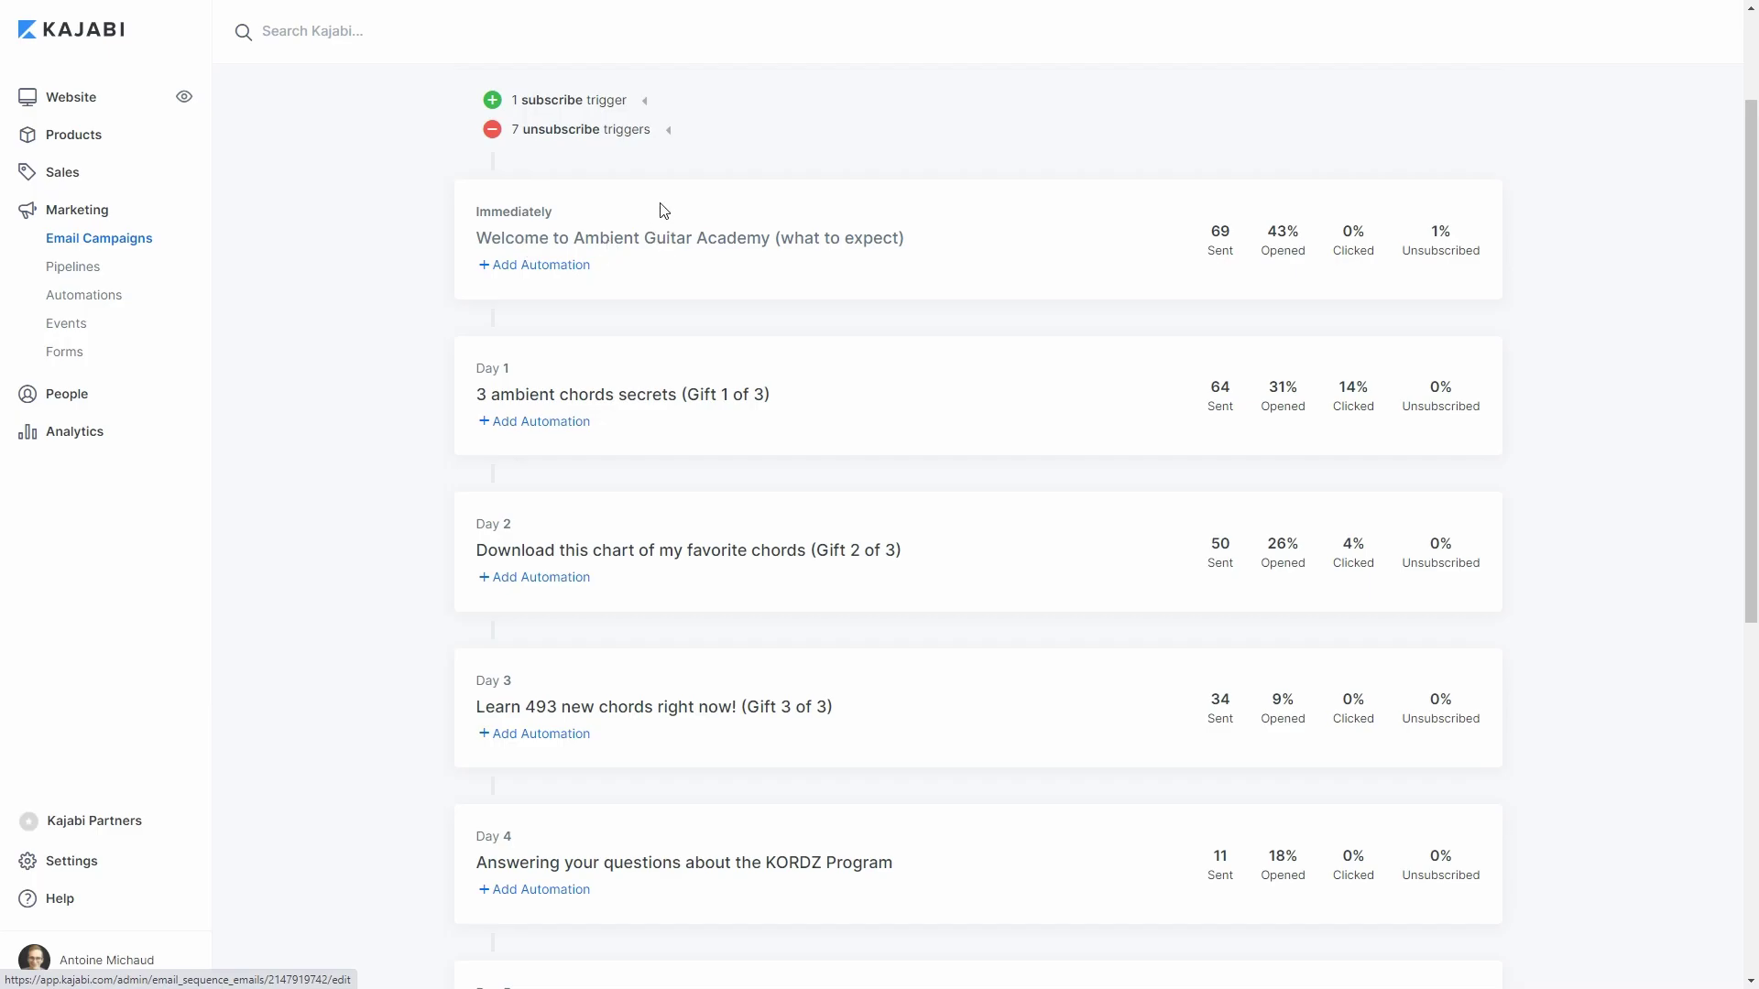
scroll(664, 211, down, 1)
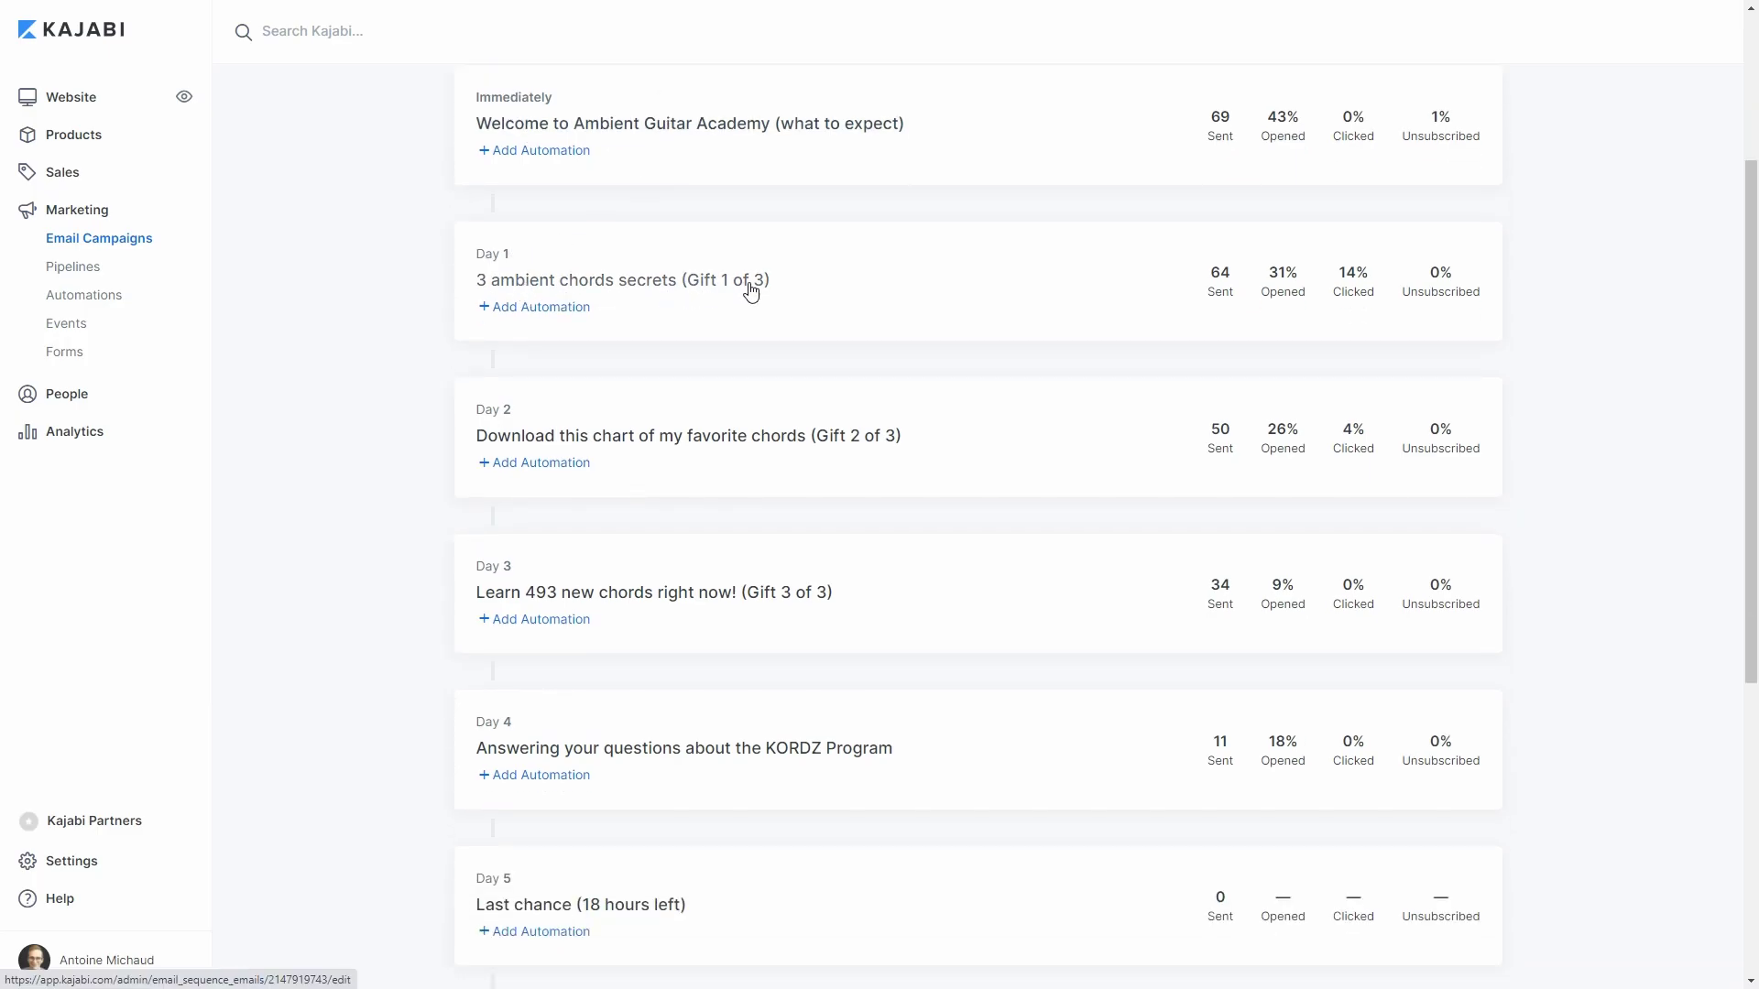
scroll(714, 278, down, 2)
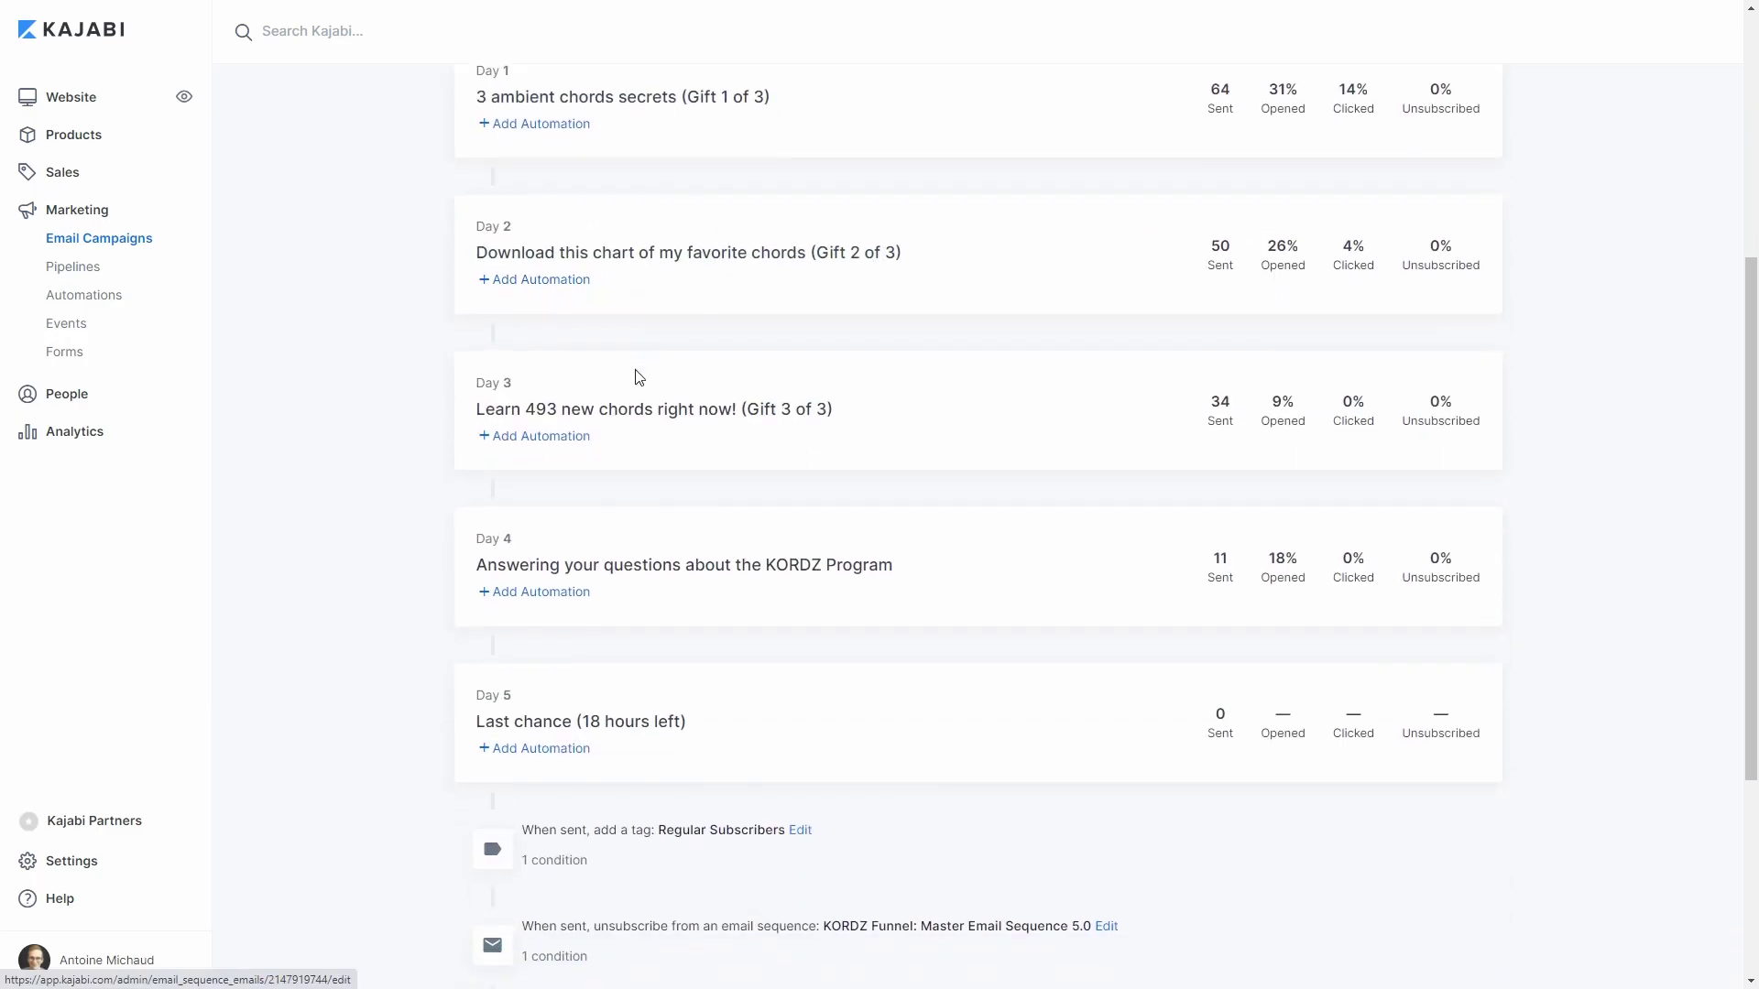
scroll(605, 479, down, 1)
scroll(632, 469, down, 1)
scroll(609, 486, down, 2)
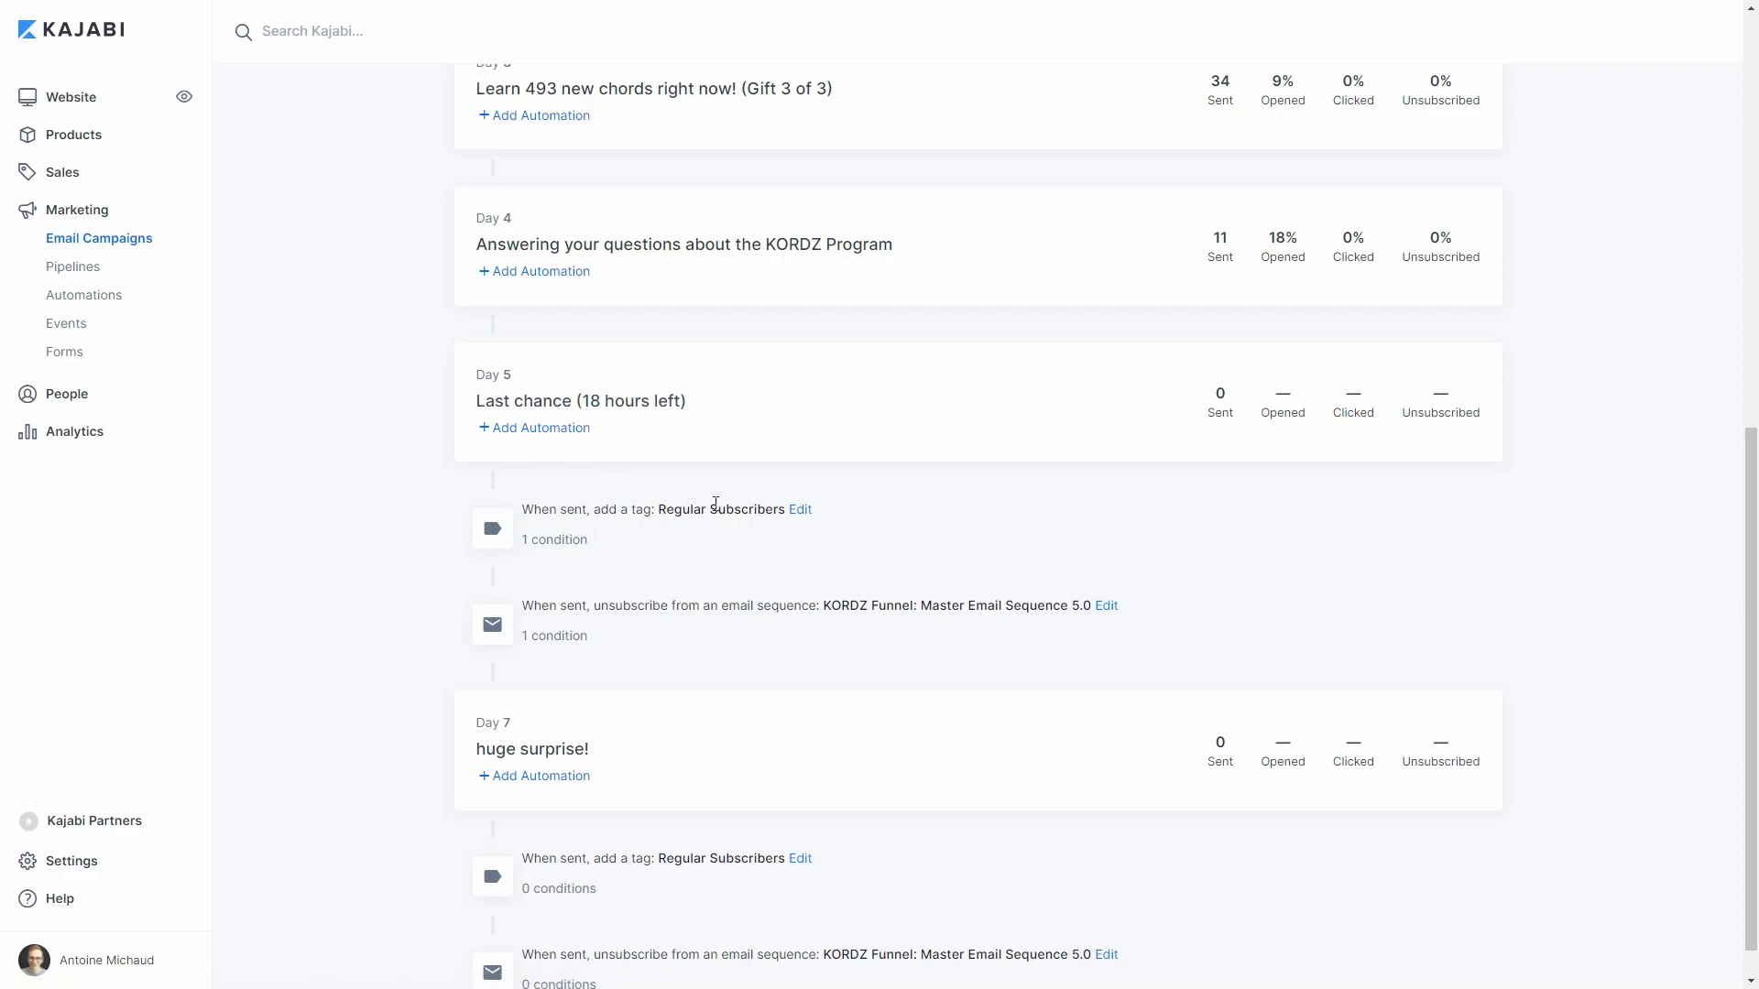
scroll(536, 587, down, 1)
scroll(609, 617, up, 8)
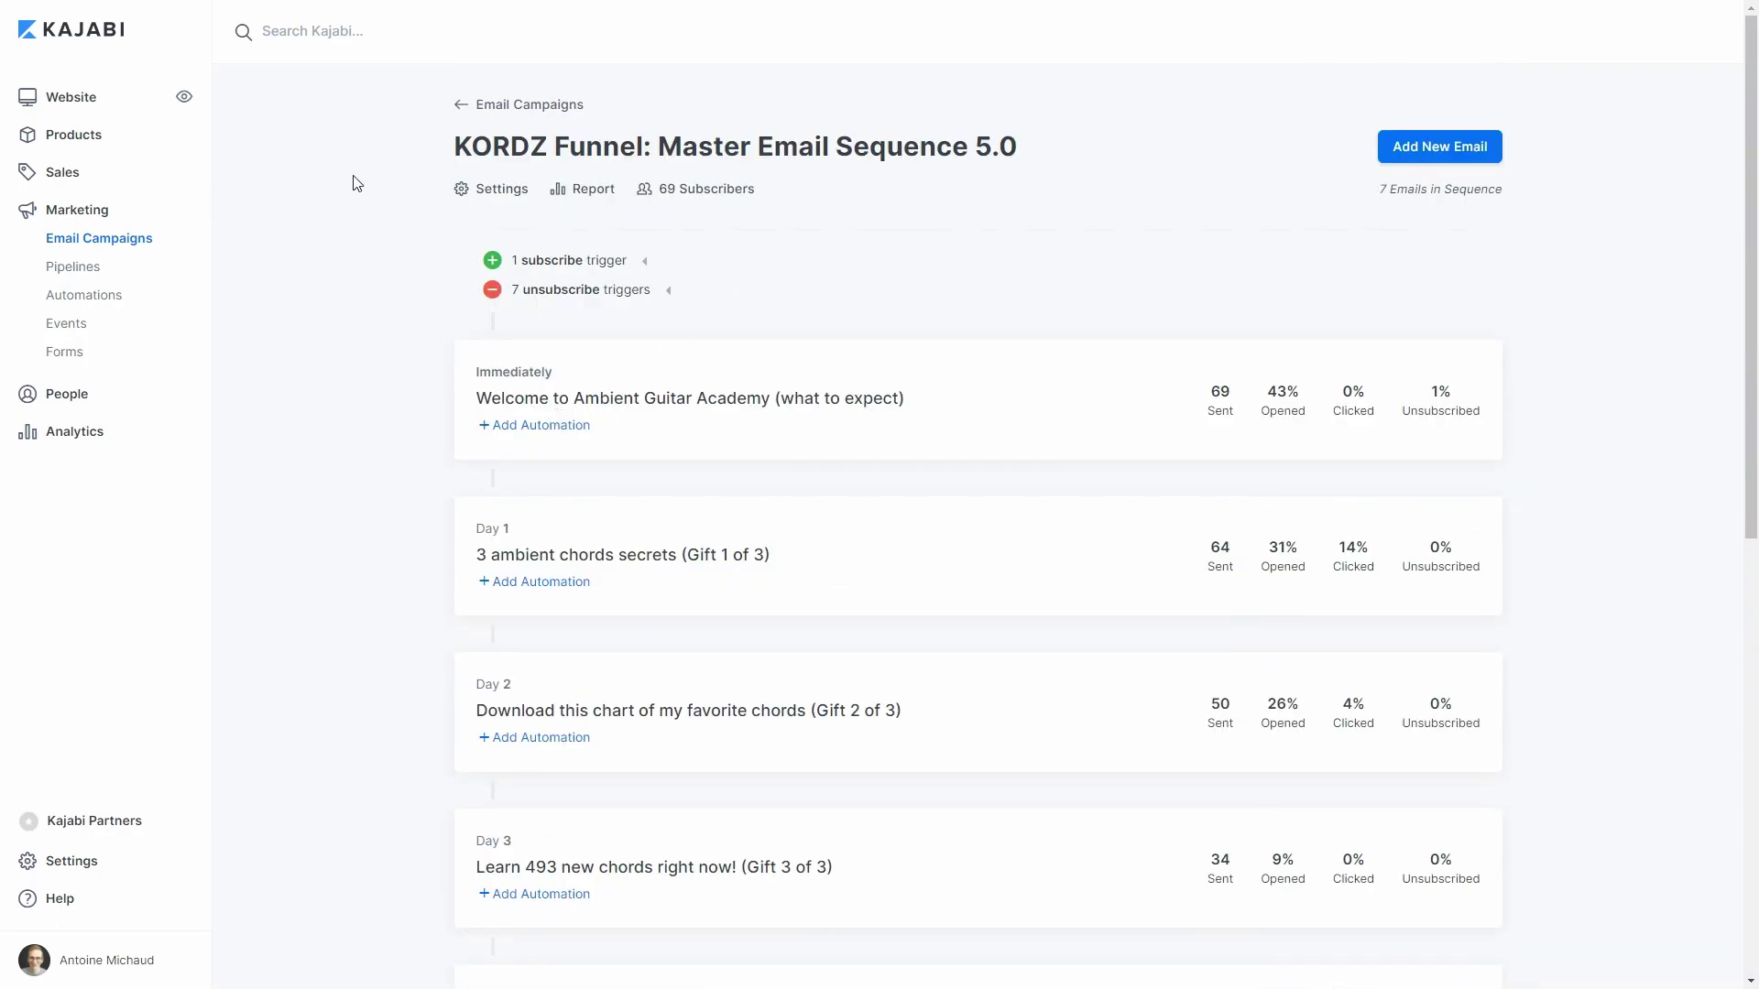
key(alt+Left)
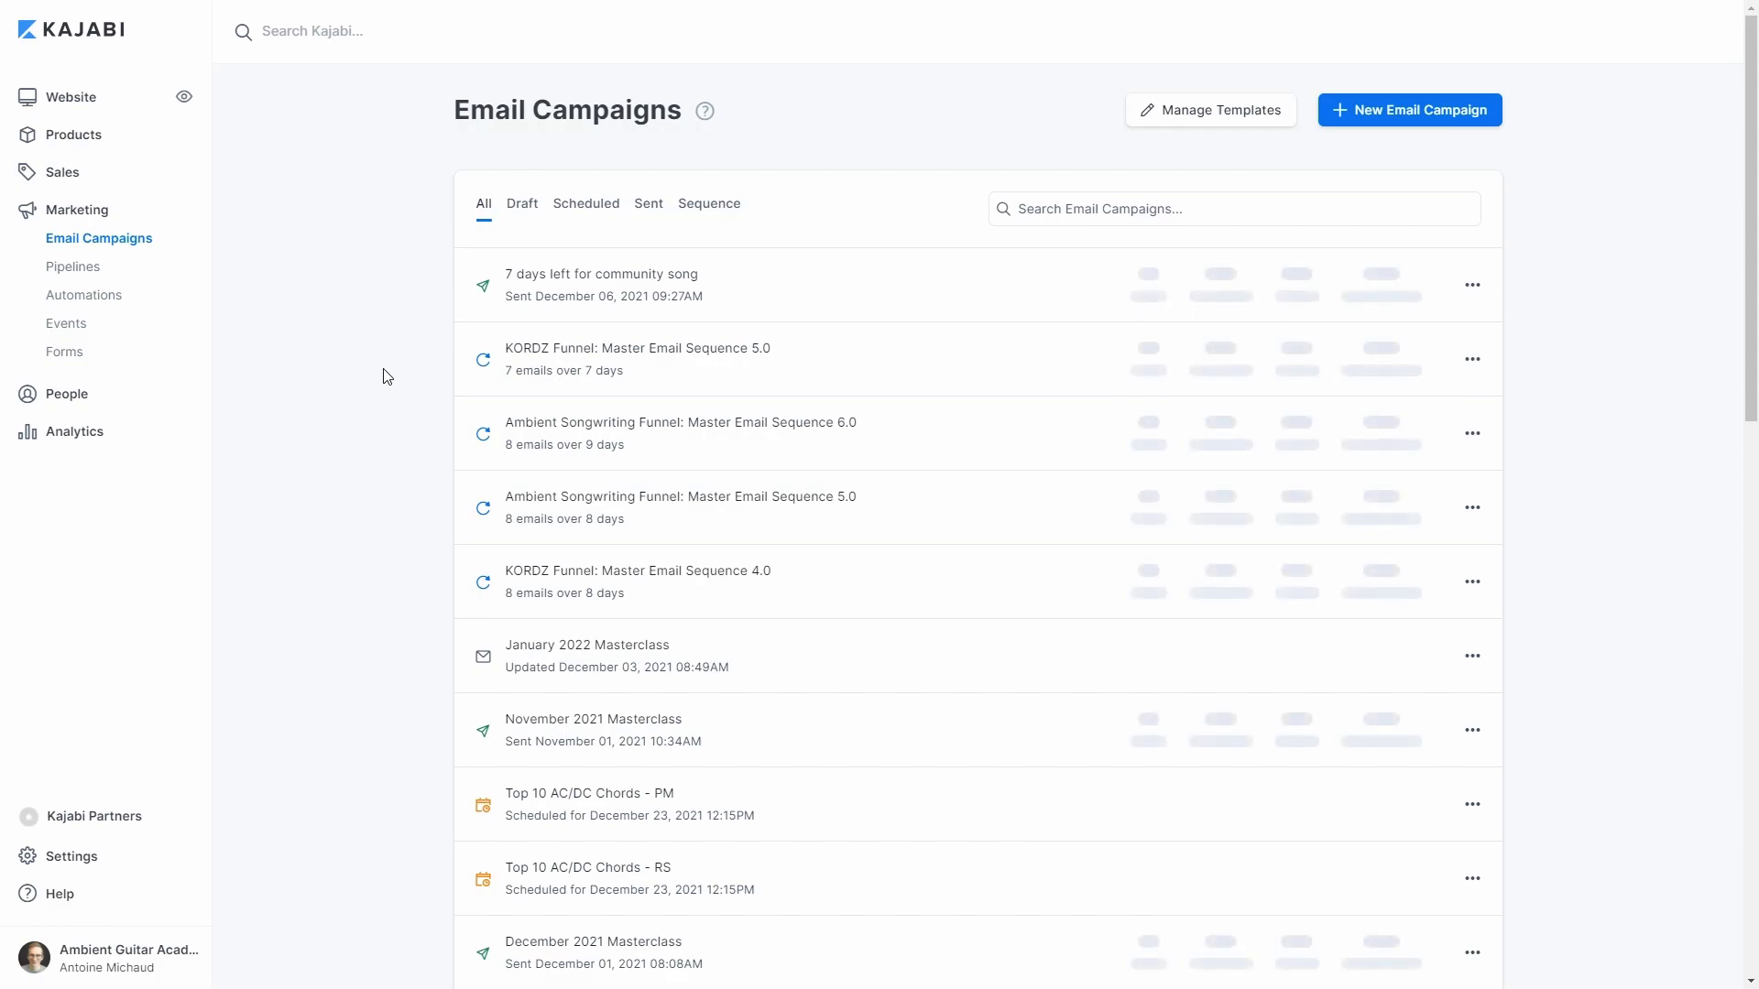
Step: View the blueprints for a new pipeline and preview the Sales Page OVO blueprint without creating a pipeline
click(82, 271)
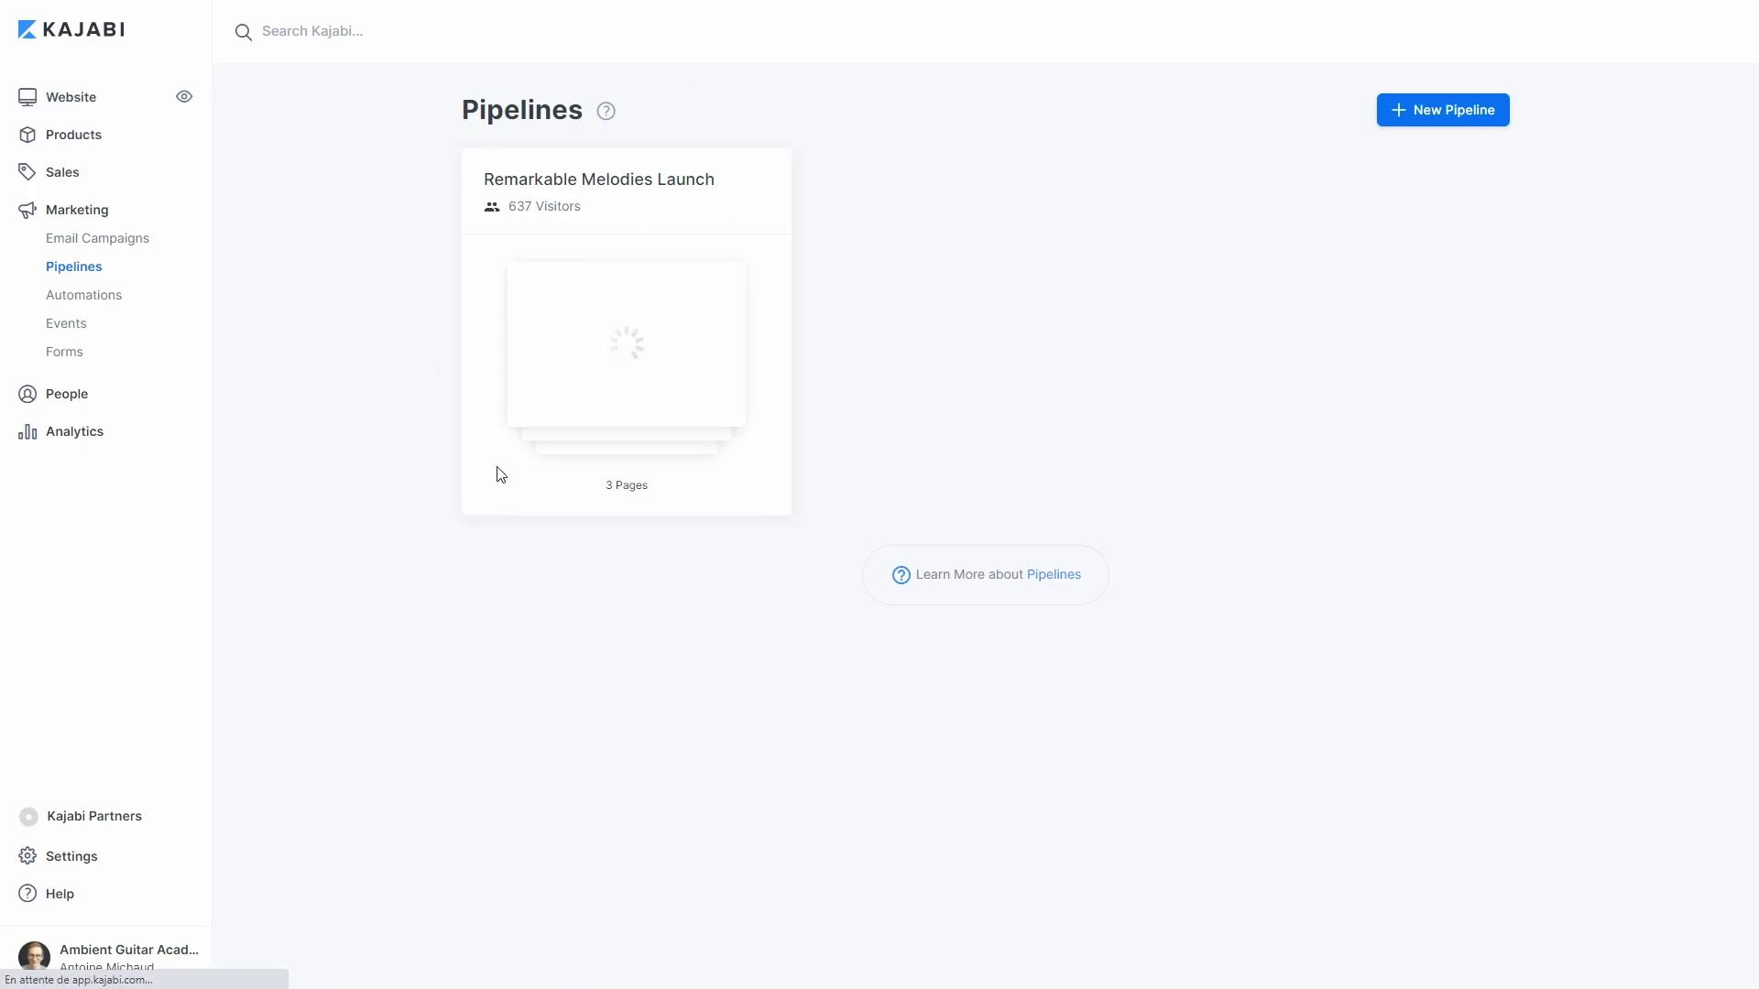
click(1418, 116)
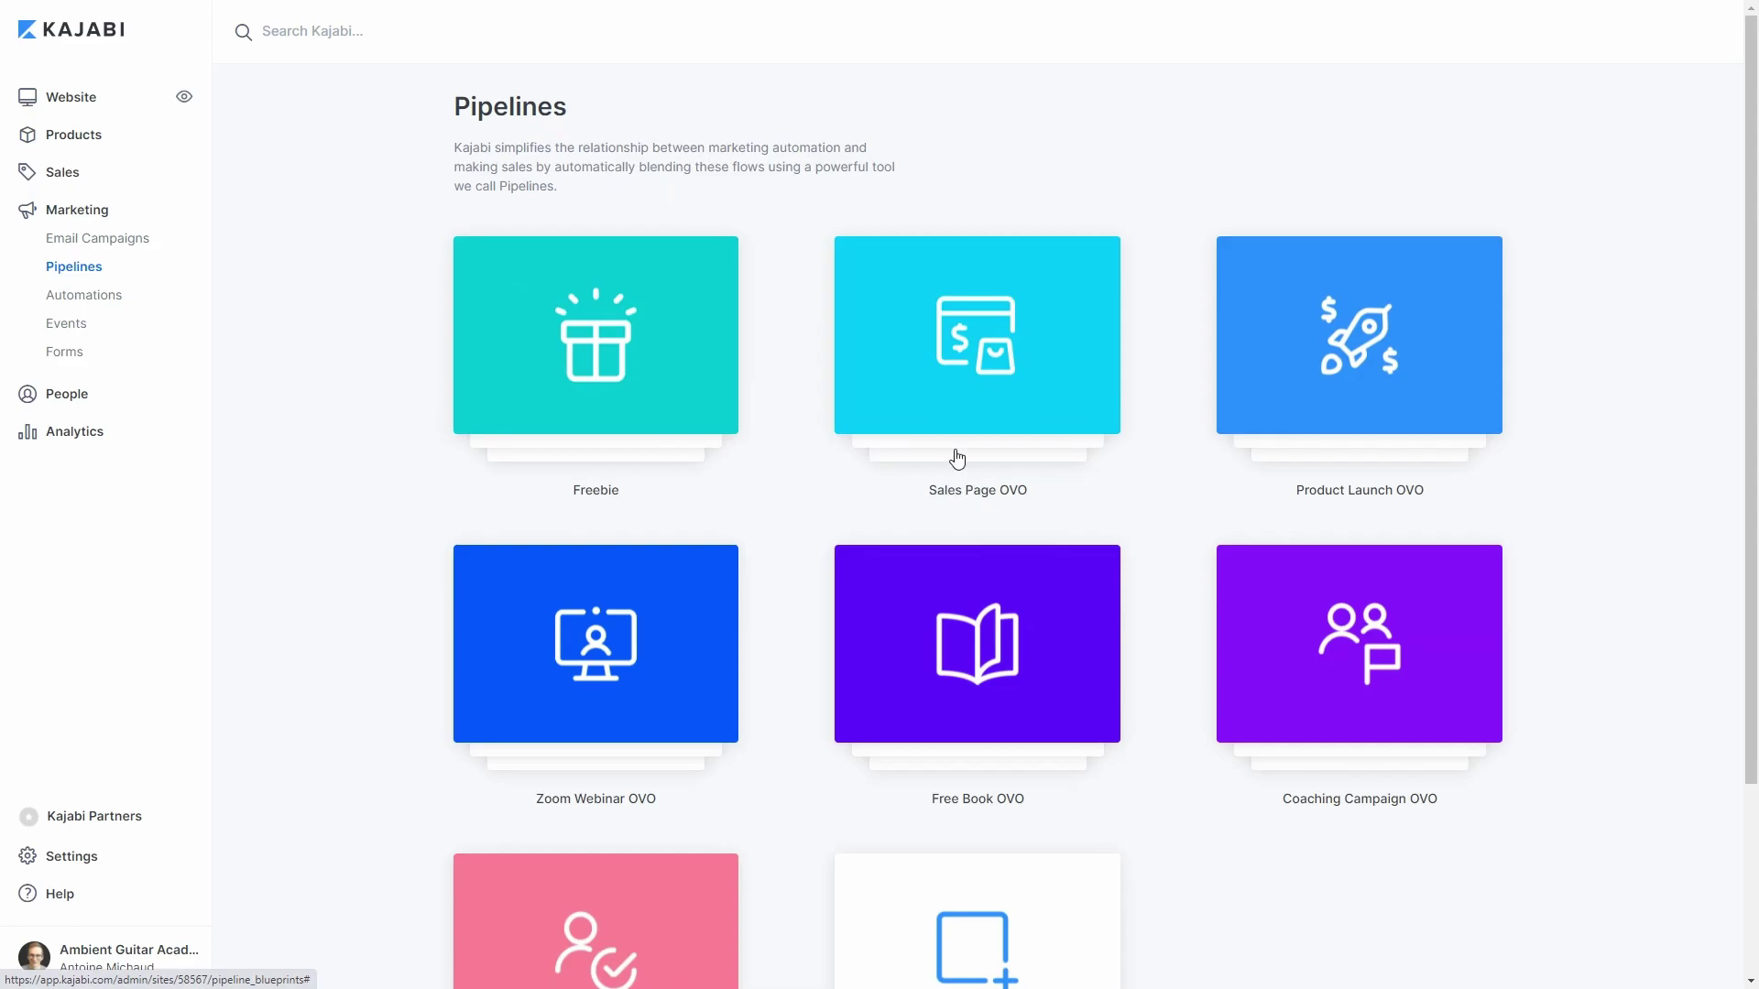
click(964, 368)
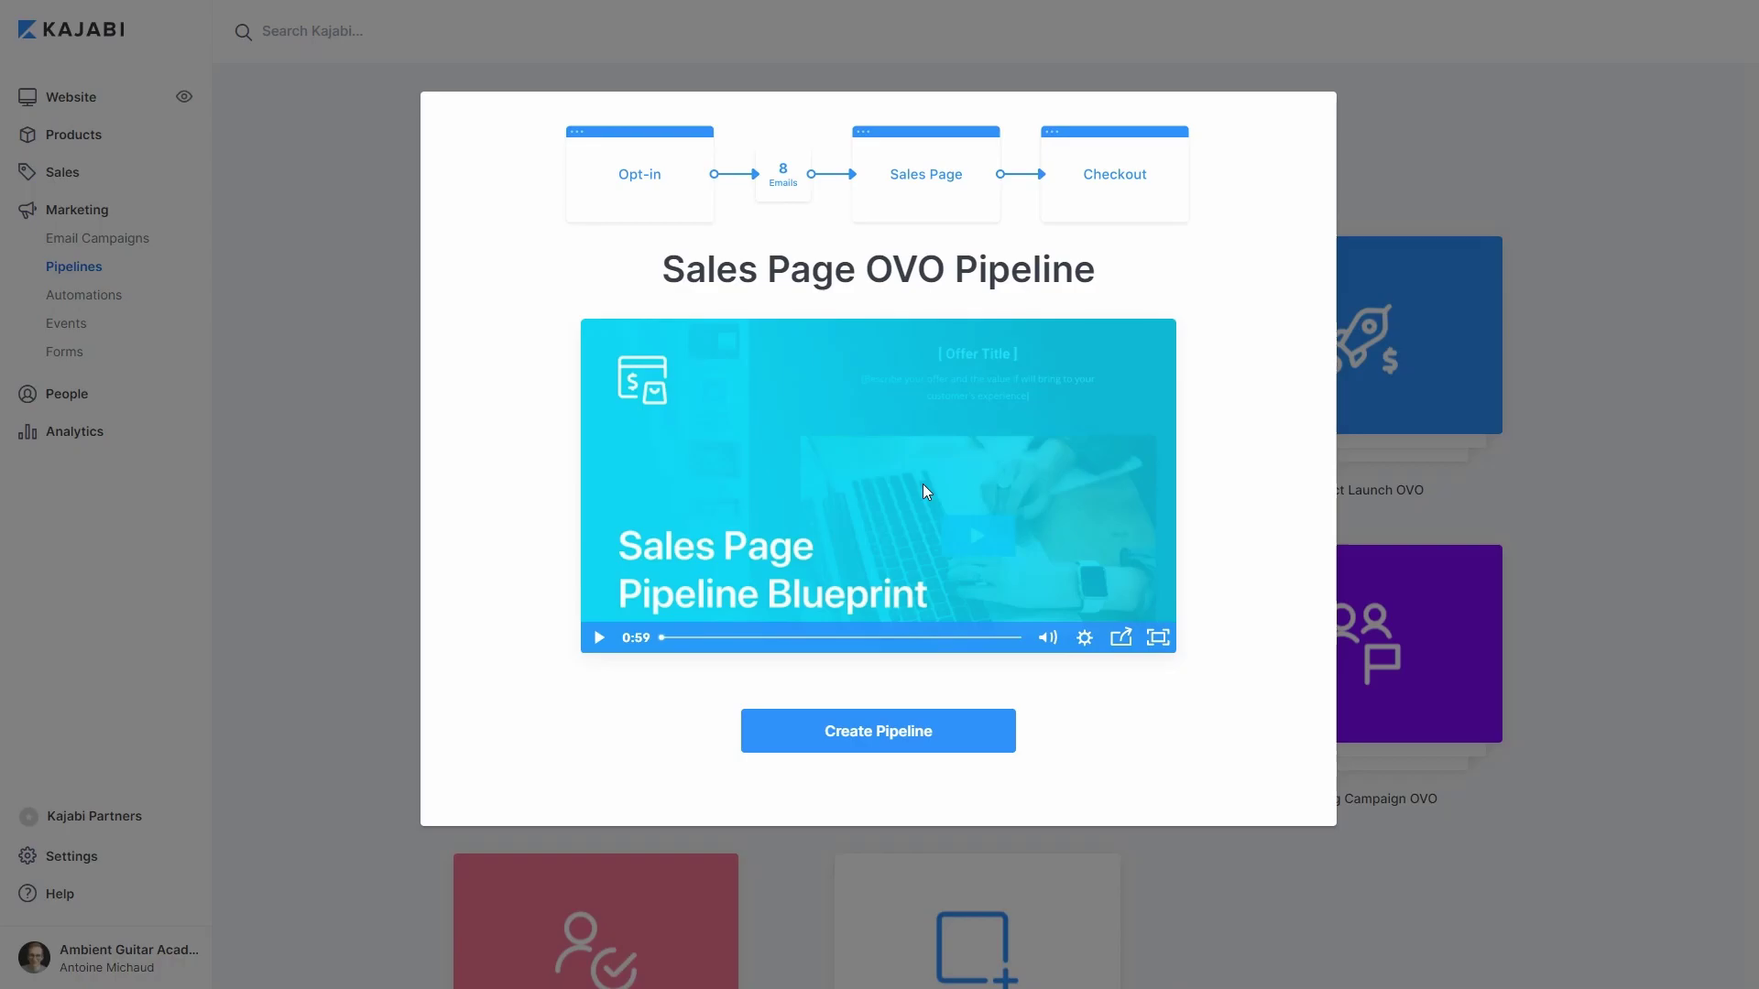
click(1678, 249)
Step: Preview the Zoom Webinar OVO pipeline blueprint and return to the blueprint selection without creating it
scroll(345, 412, down, 3)
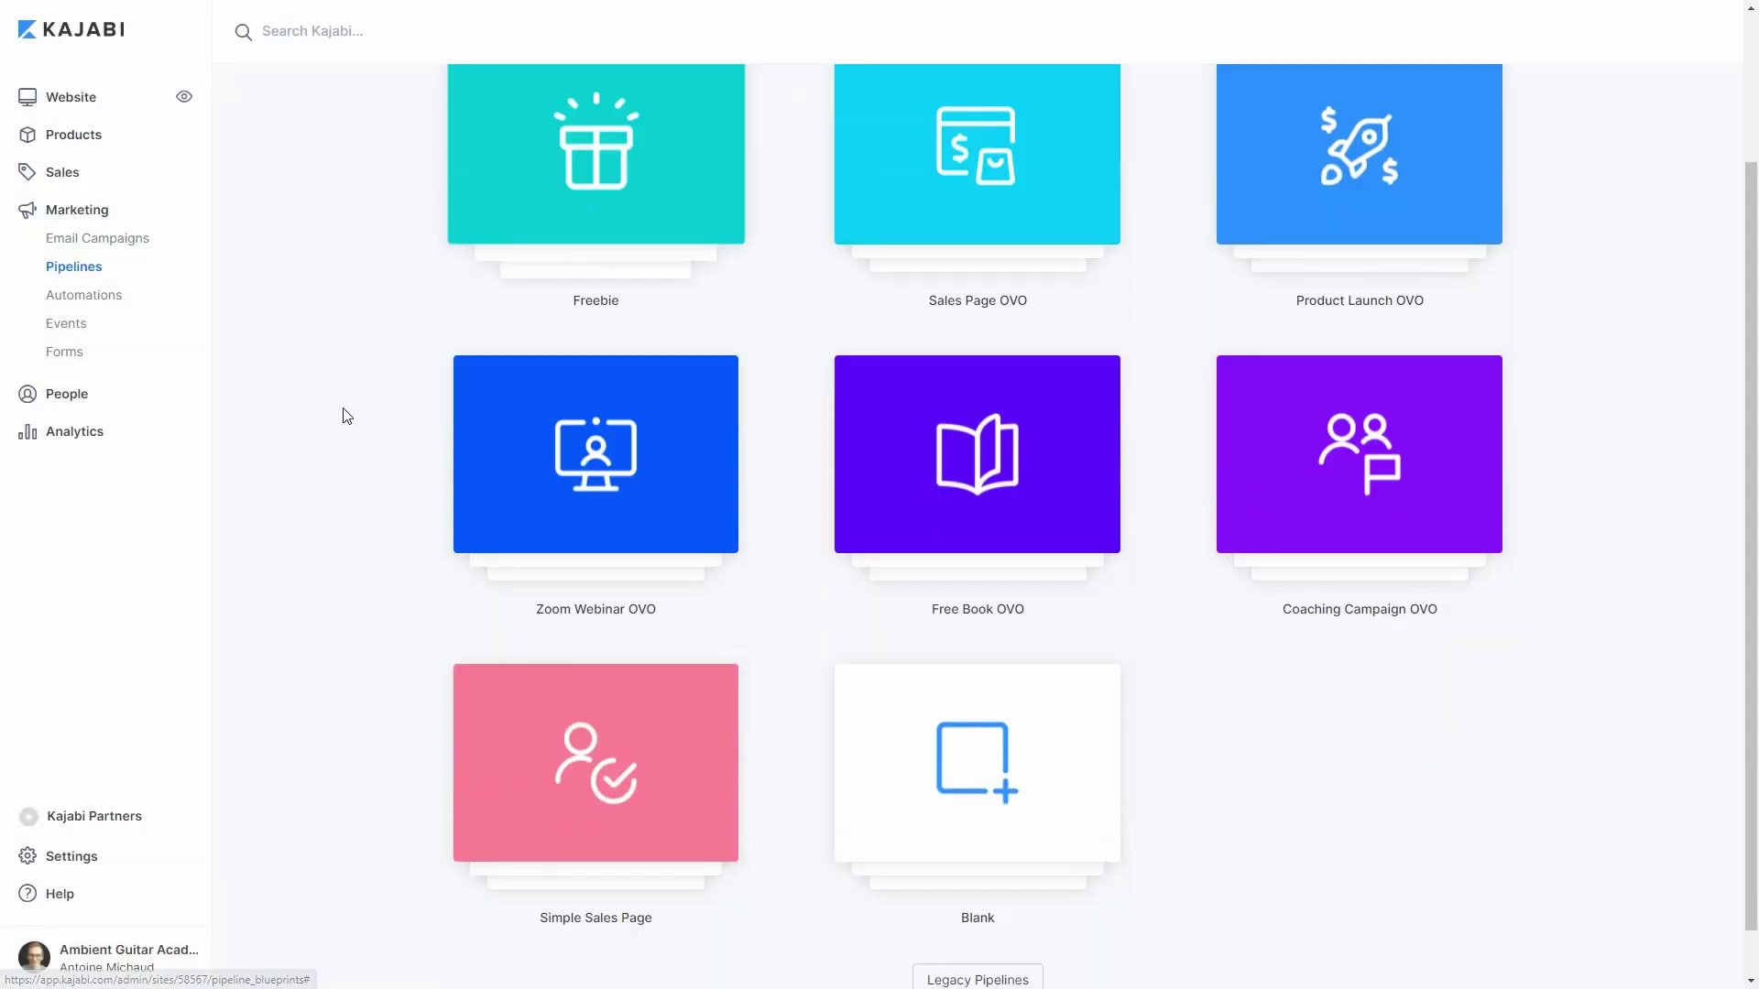
click(559, 416)
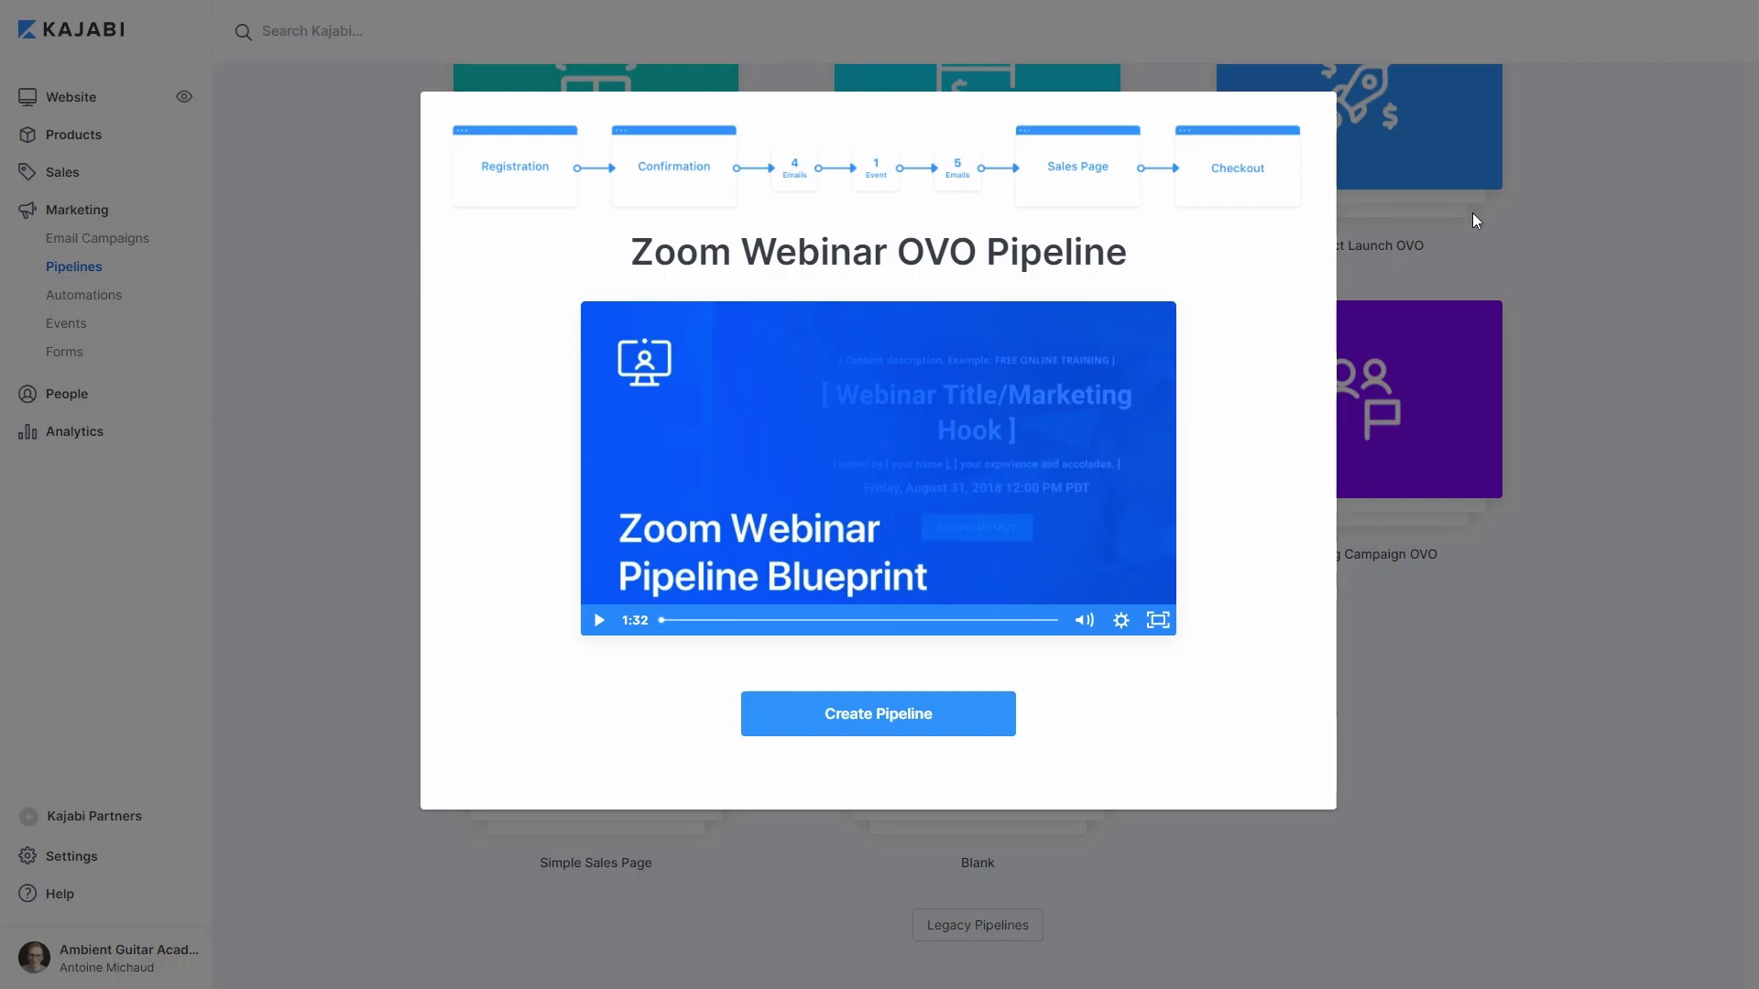
click(1486, 710)
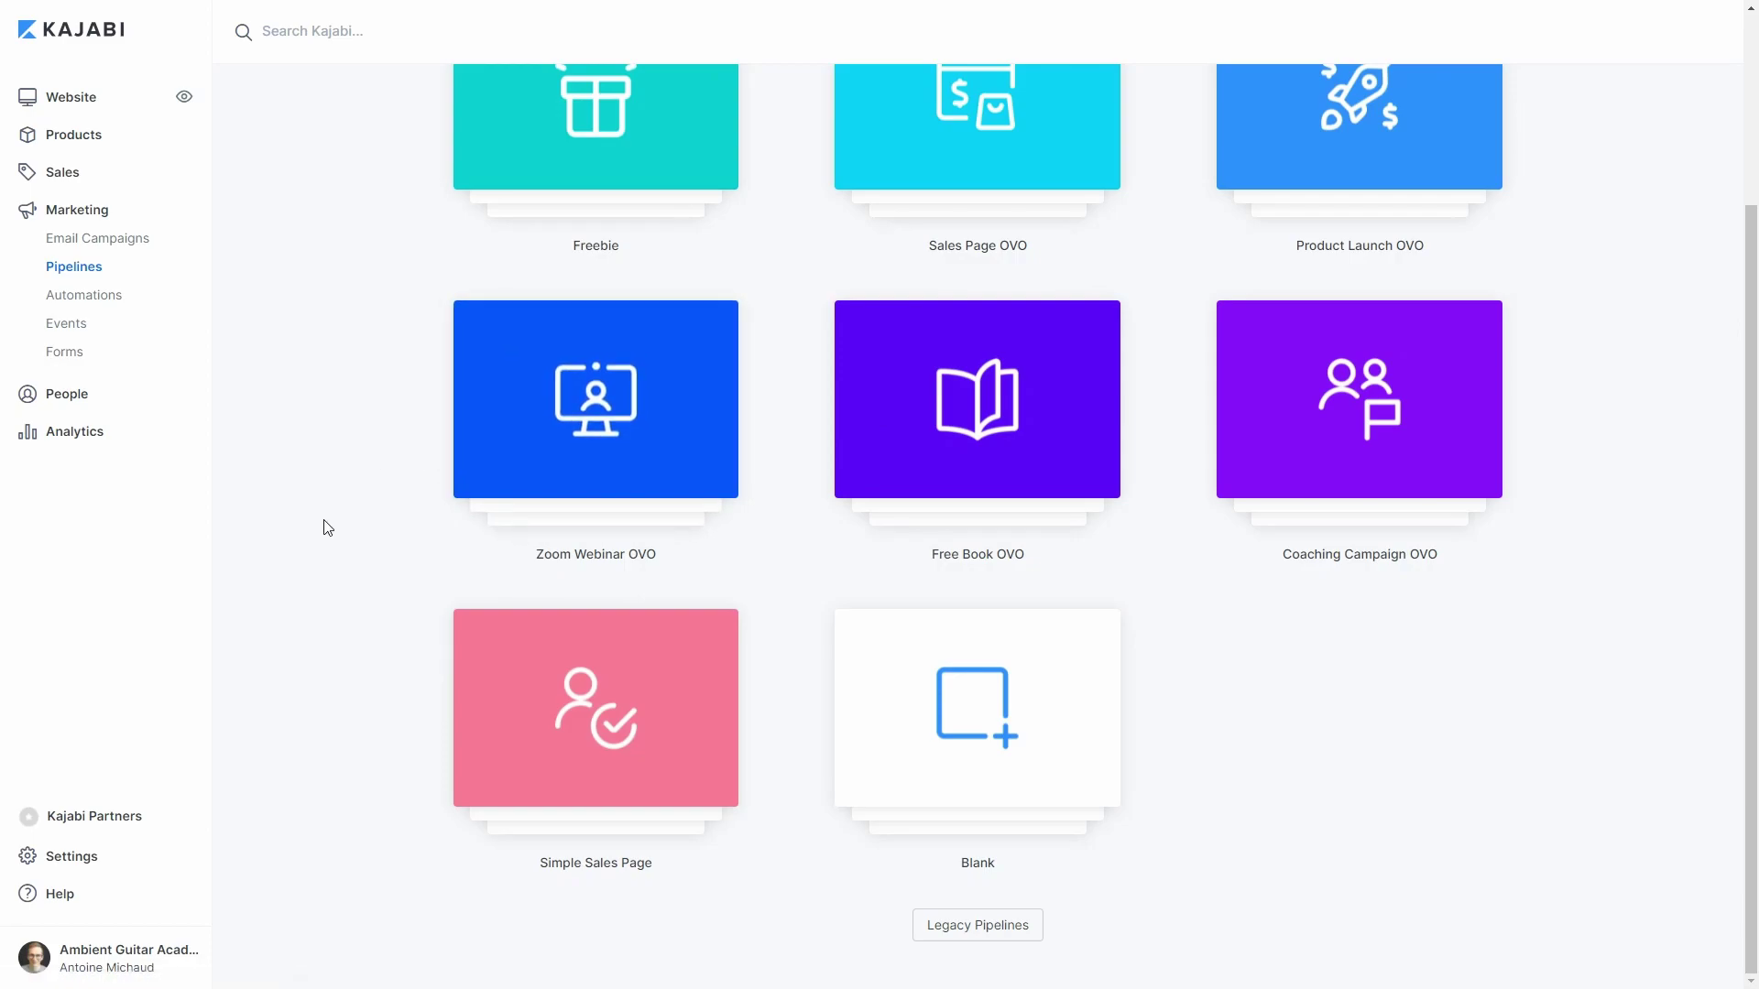
scroll(325, 524, up, 3)
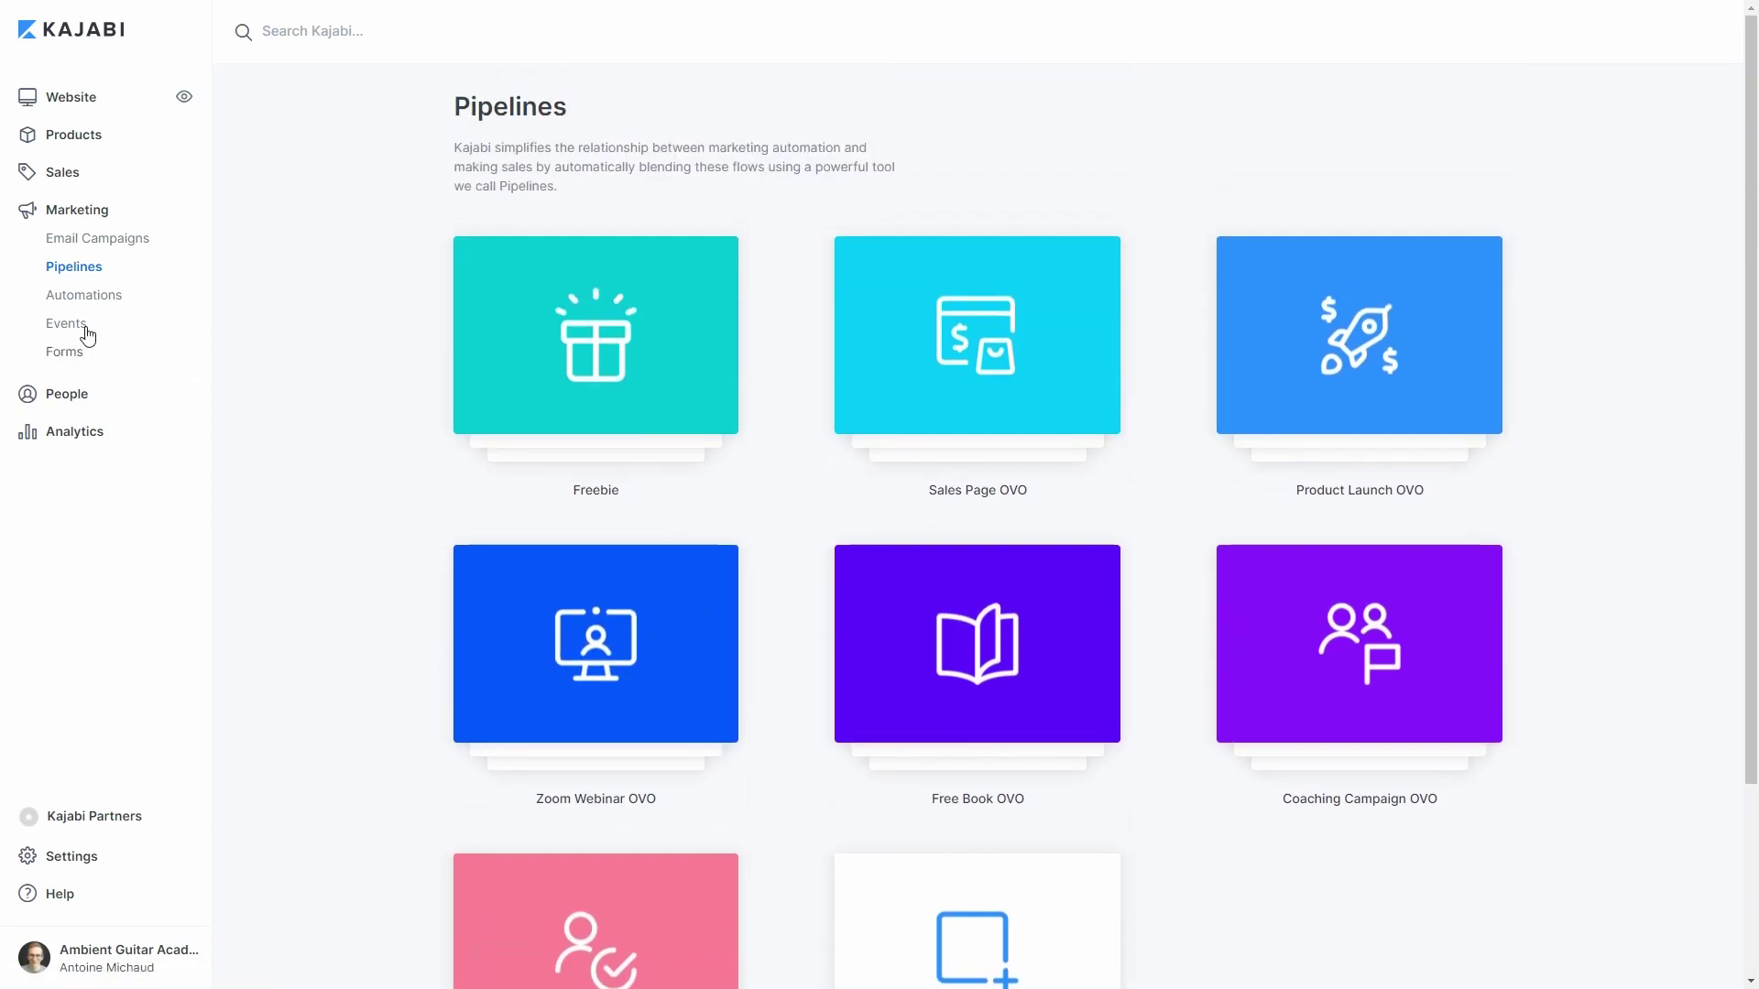
Step: View the events and automations lists, checking the offer behind the first automation and returning to the automations
click(63, 332)
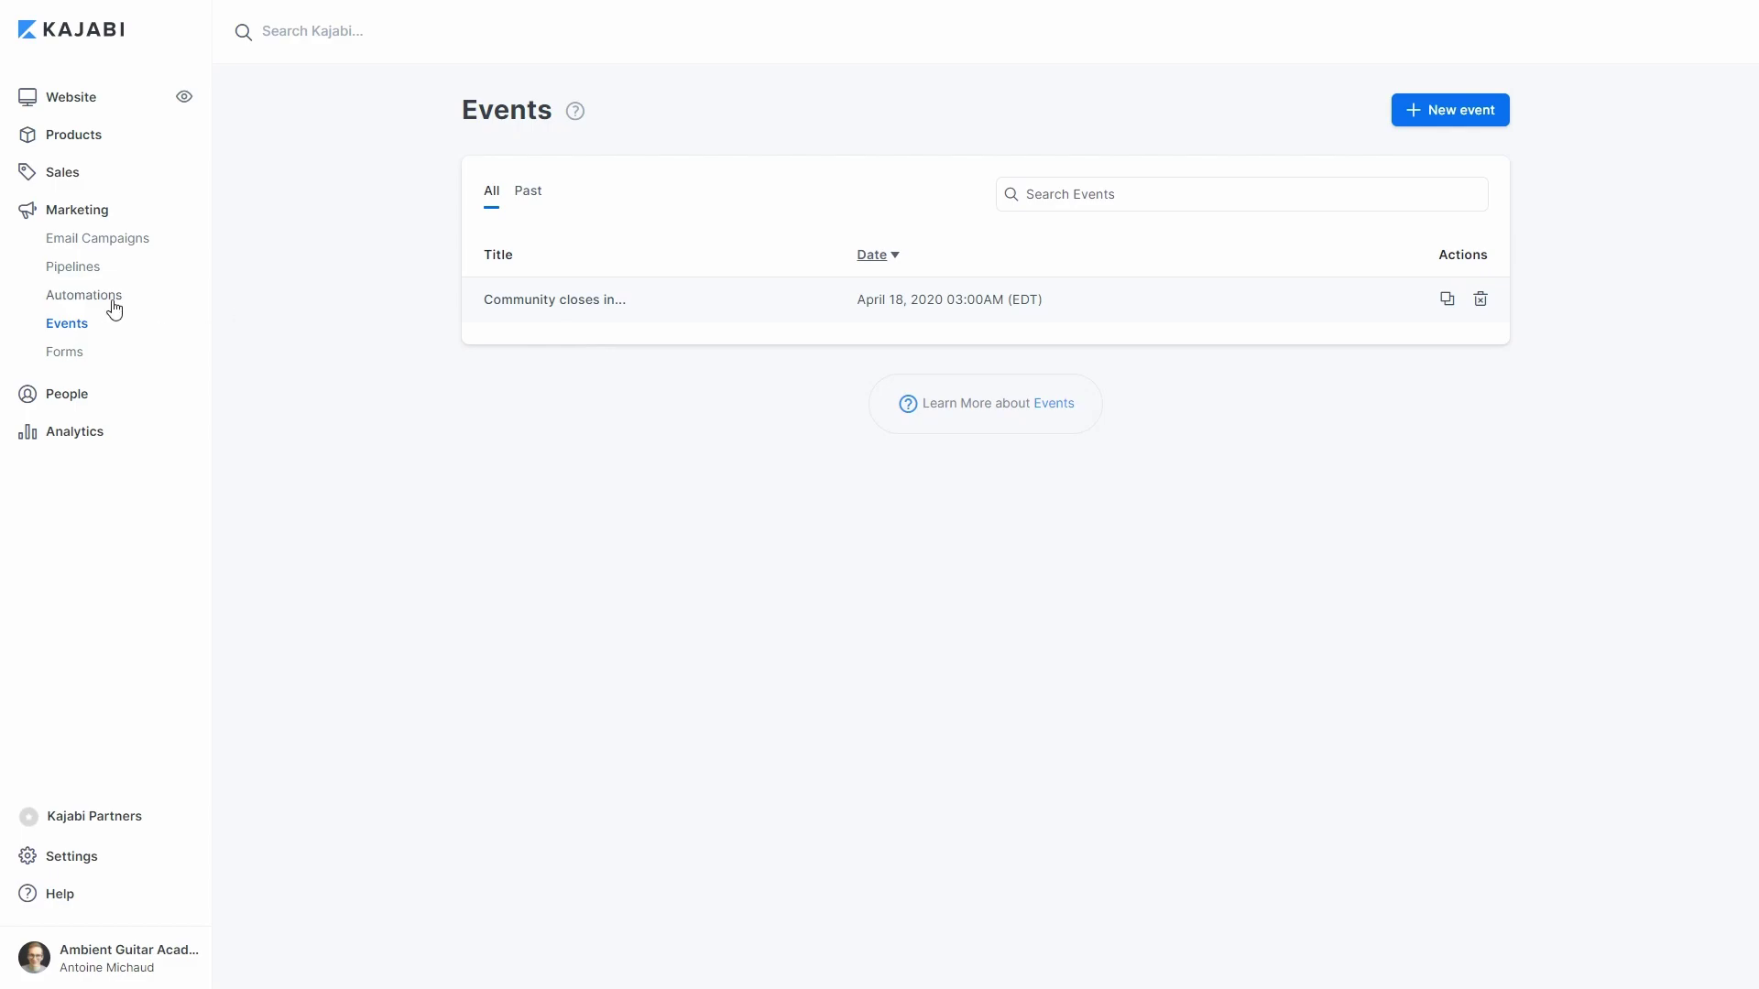
click(46, 298)
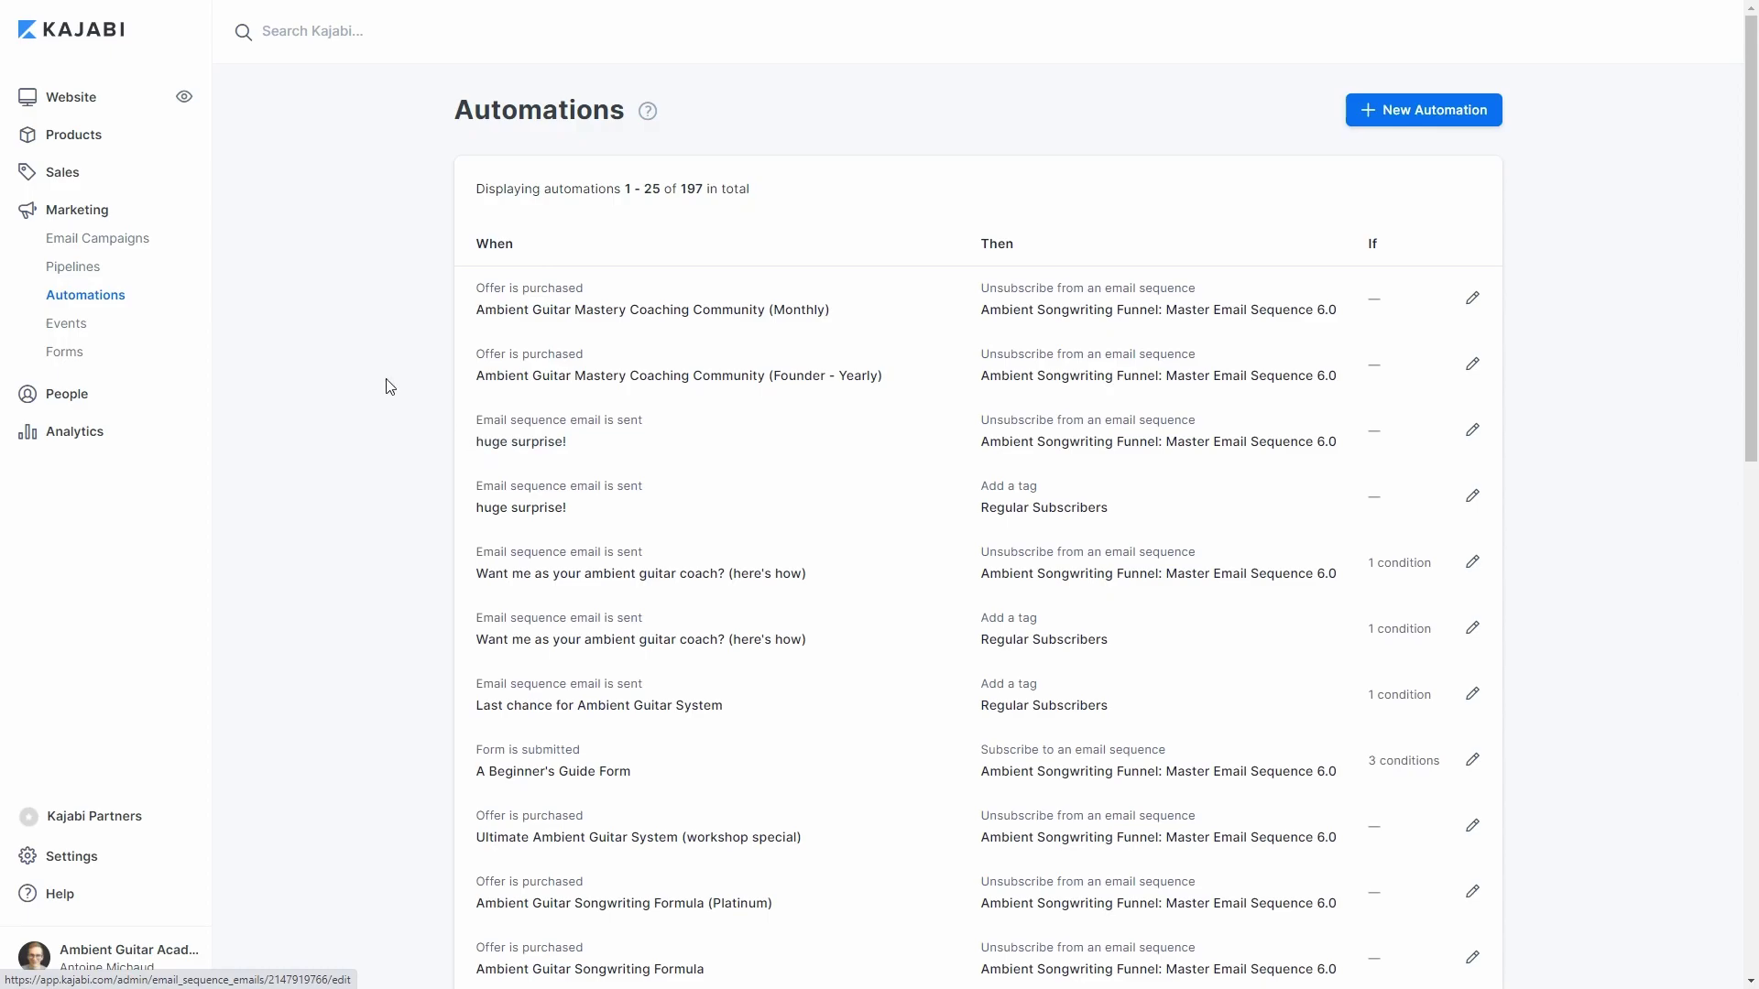
click(523, 318)
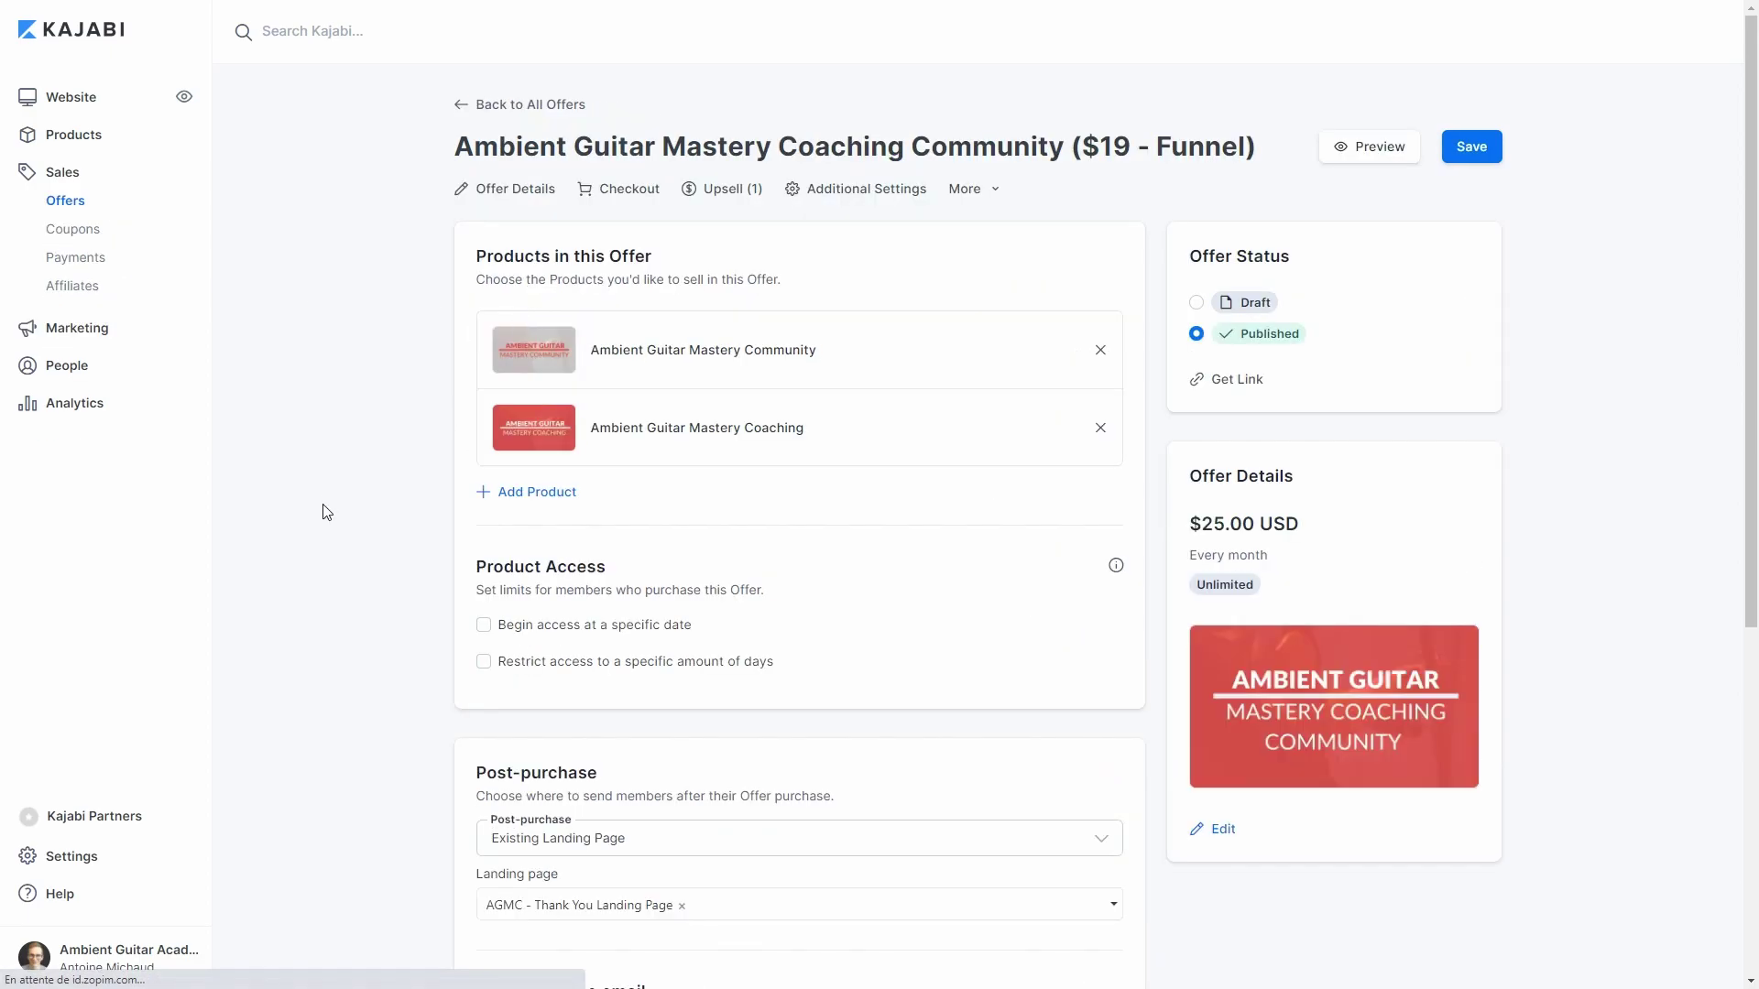
key(alt+Left)
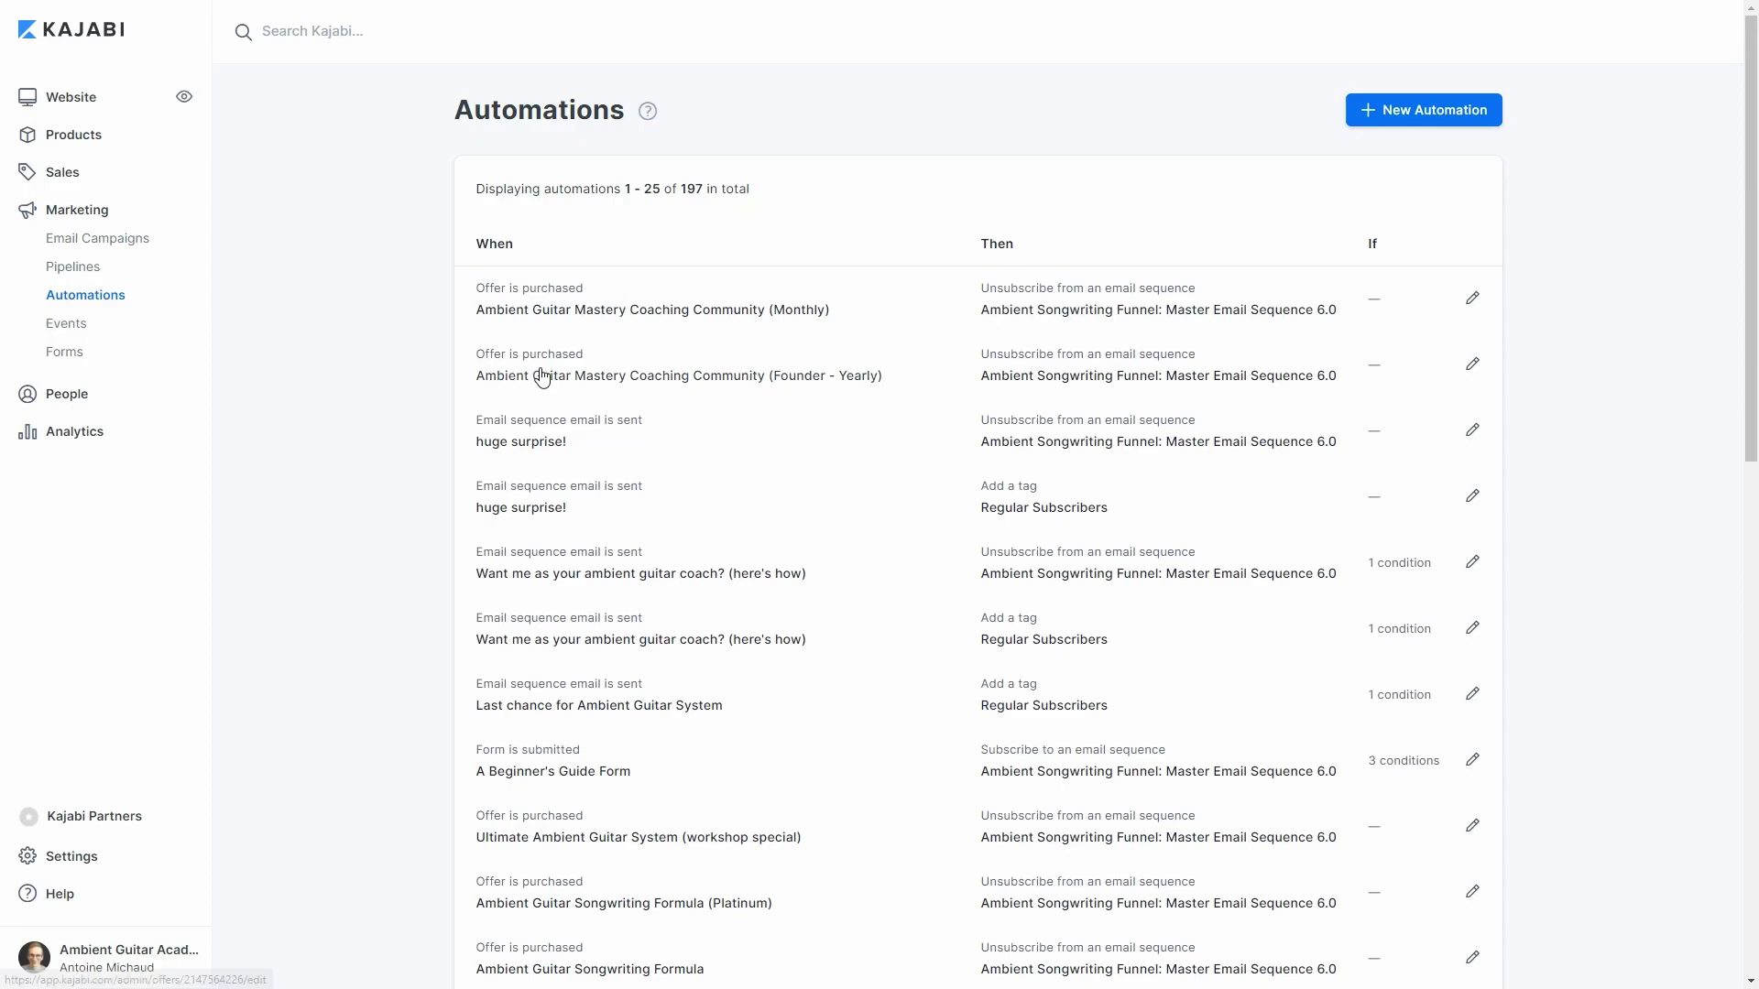
scroll(573, 357, down, 5)
scroll(574, 432, up, 5)
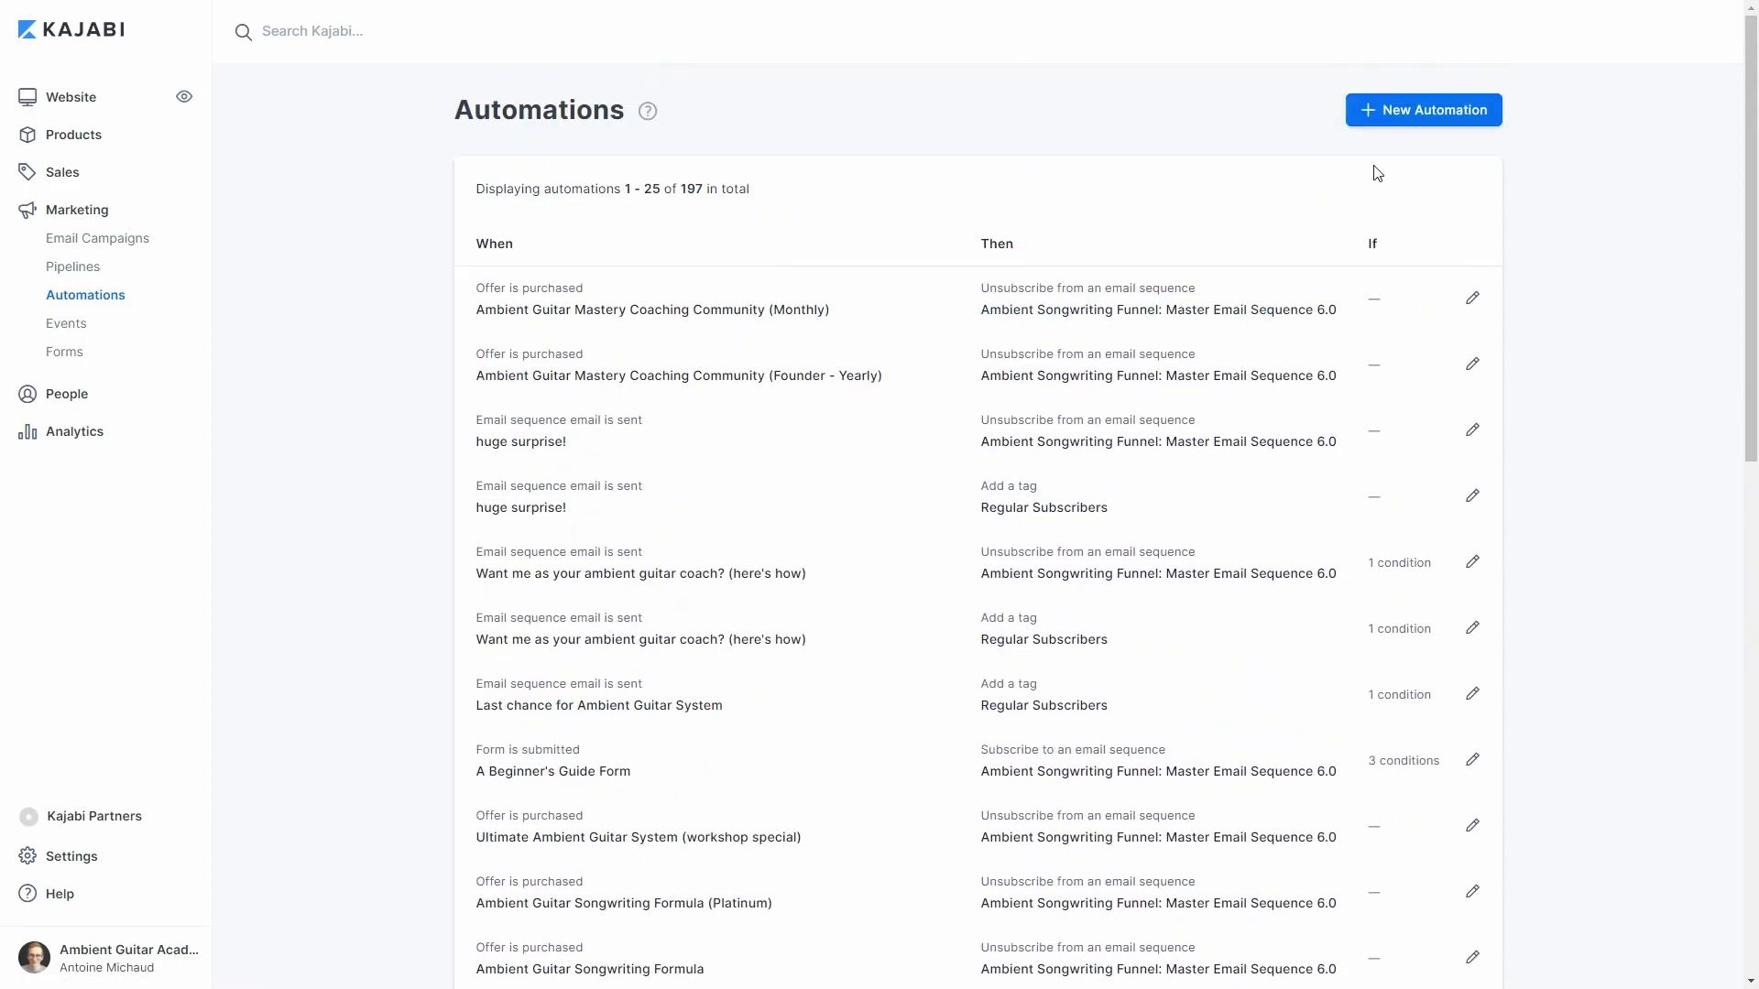
Step: Start a new automation and browse the available triggers for its When condition
click(1399, 109)
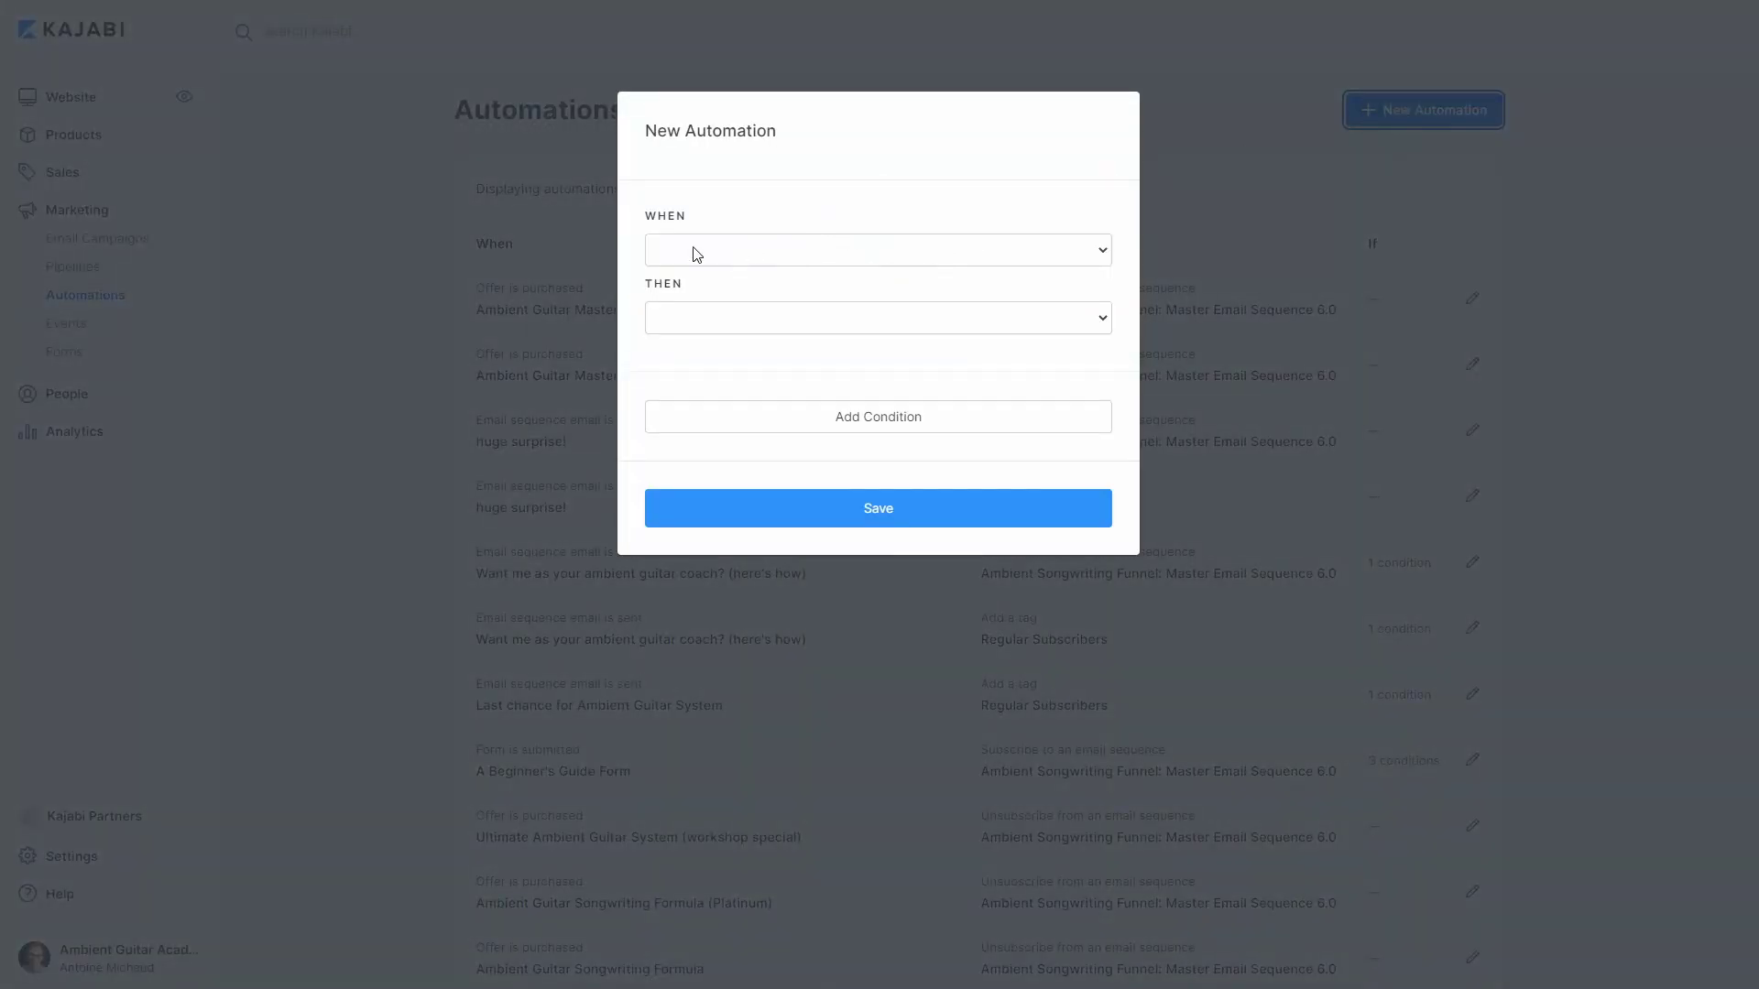
click(720, 249)
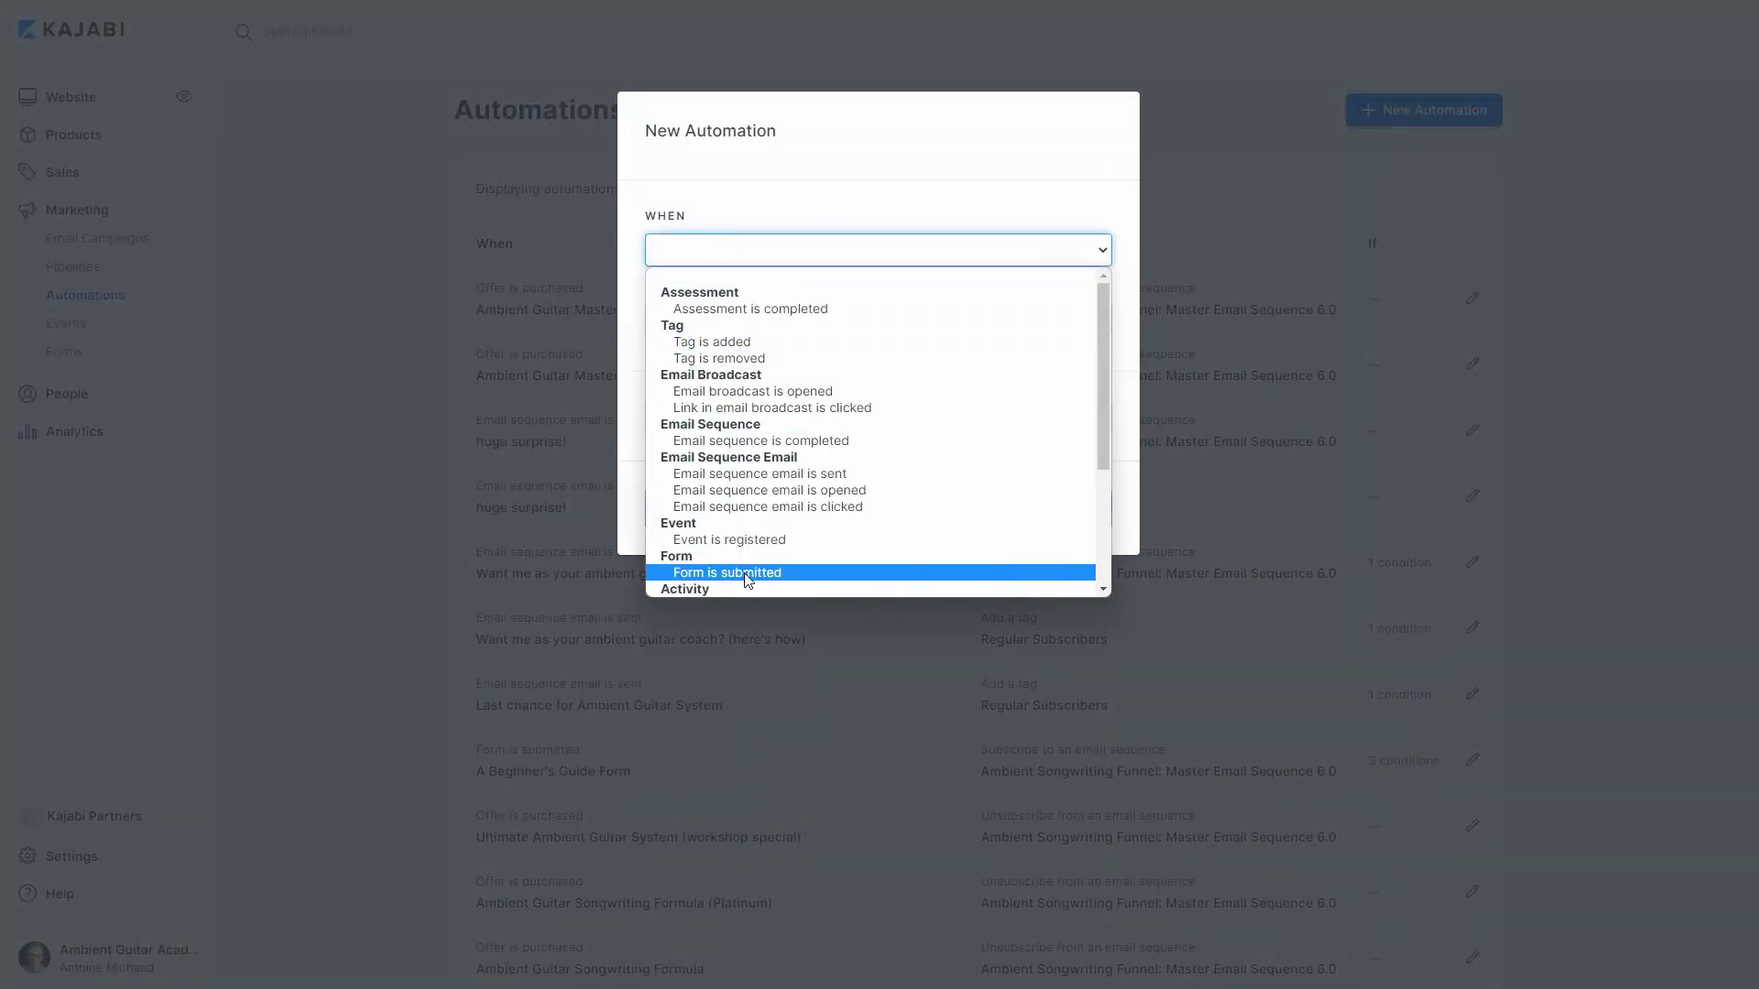
scroll(746, 577, down, 3)
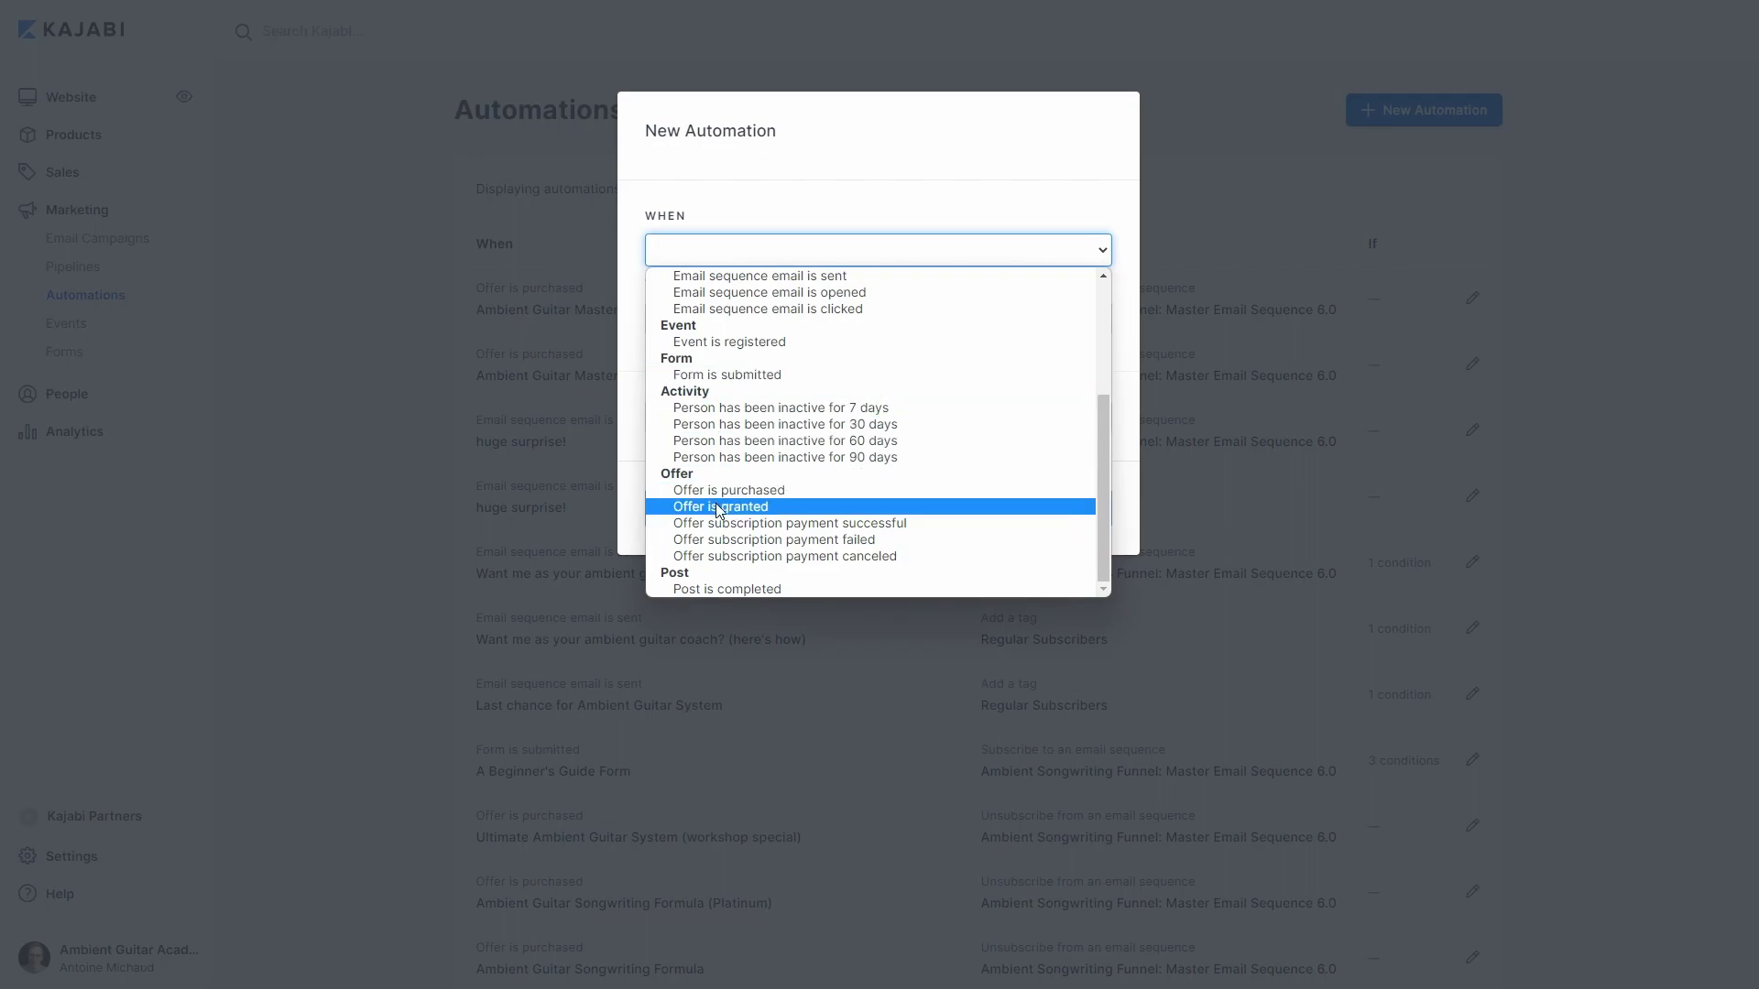
scroll(715, 504, up, 3)
scroll(713, 504, up, 1)
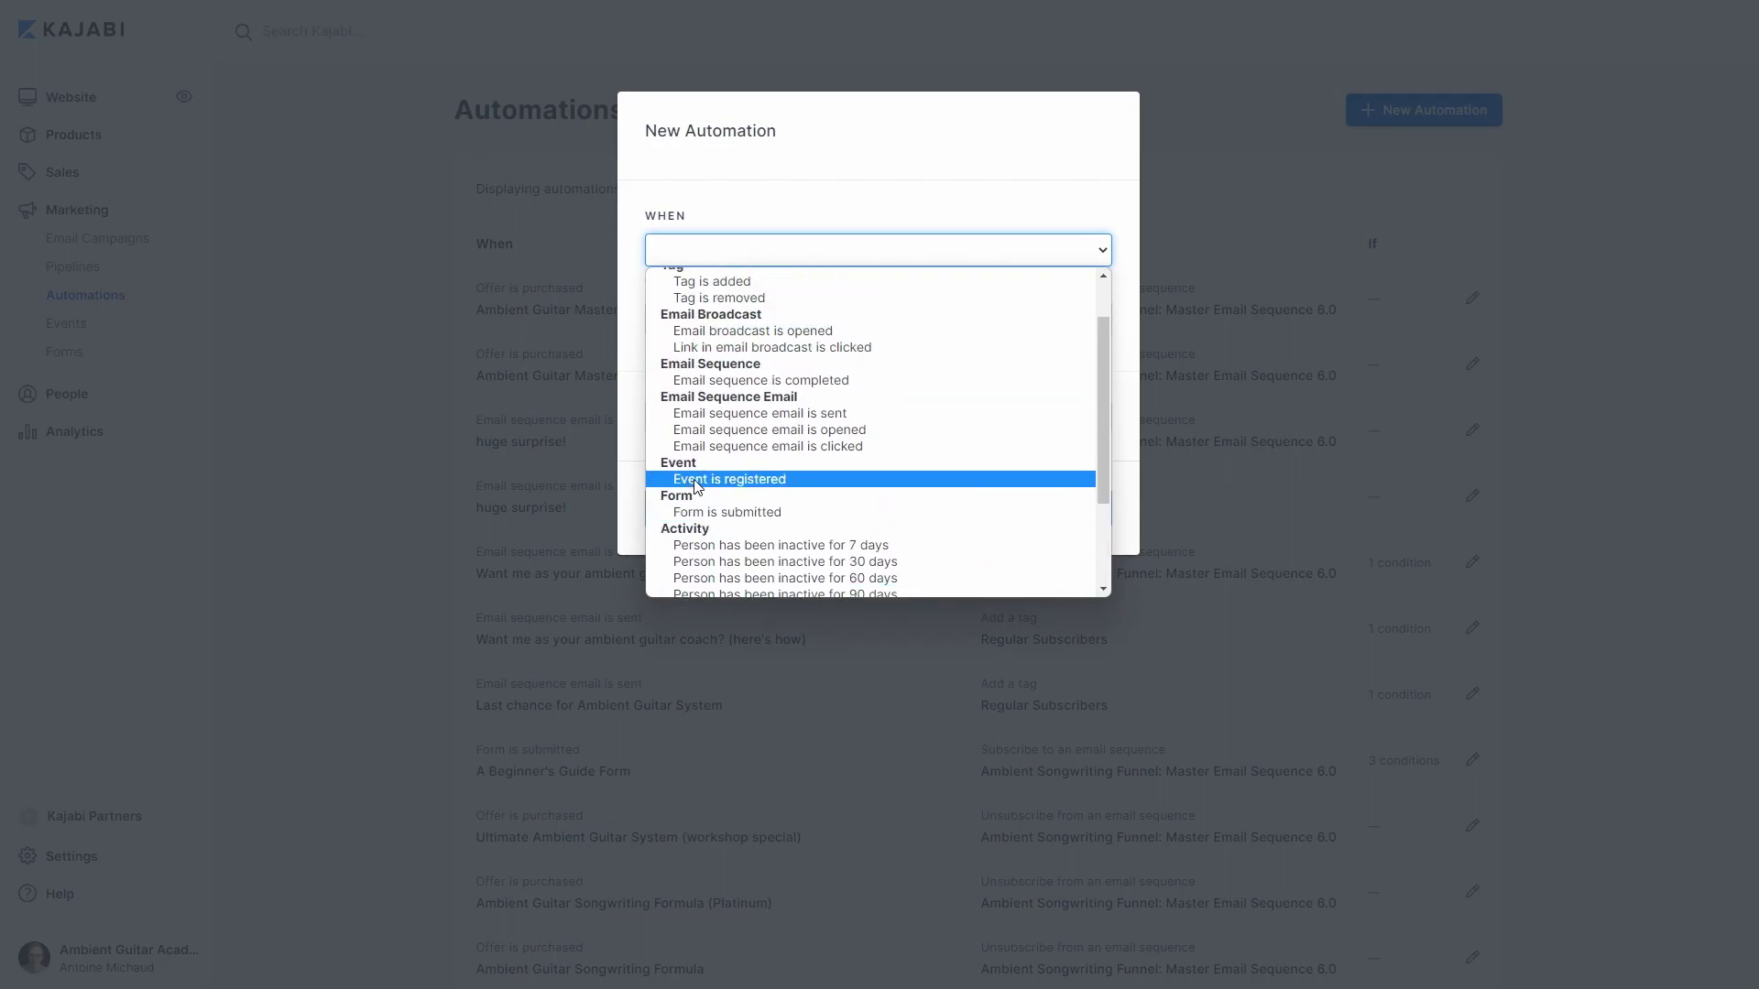
scroll(719, 479, up, 2)
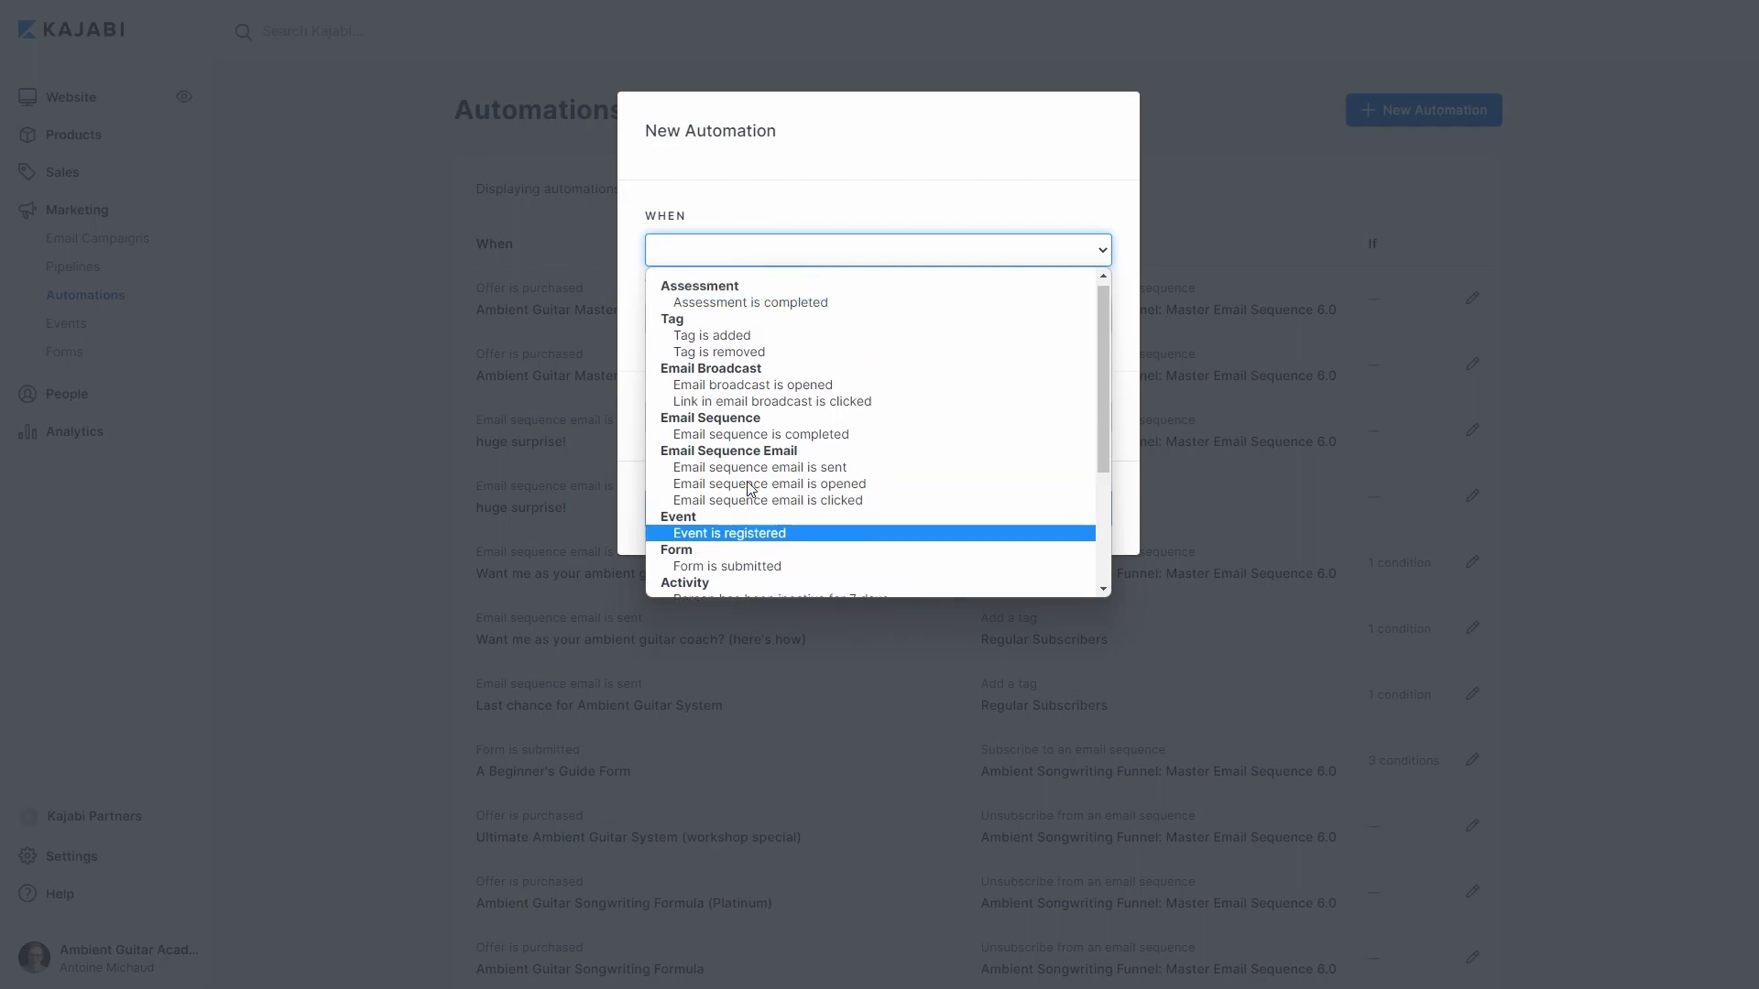
Step: Try the Tag is added trigger, browse the available Then actions, and discard the new automation without saving
click(733, 342)
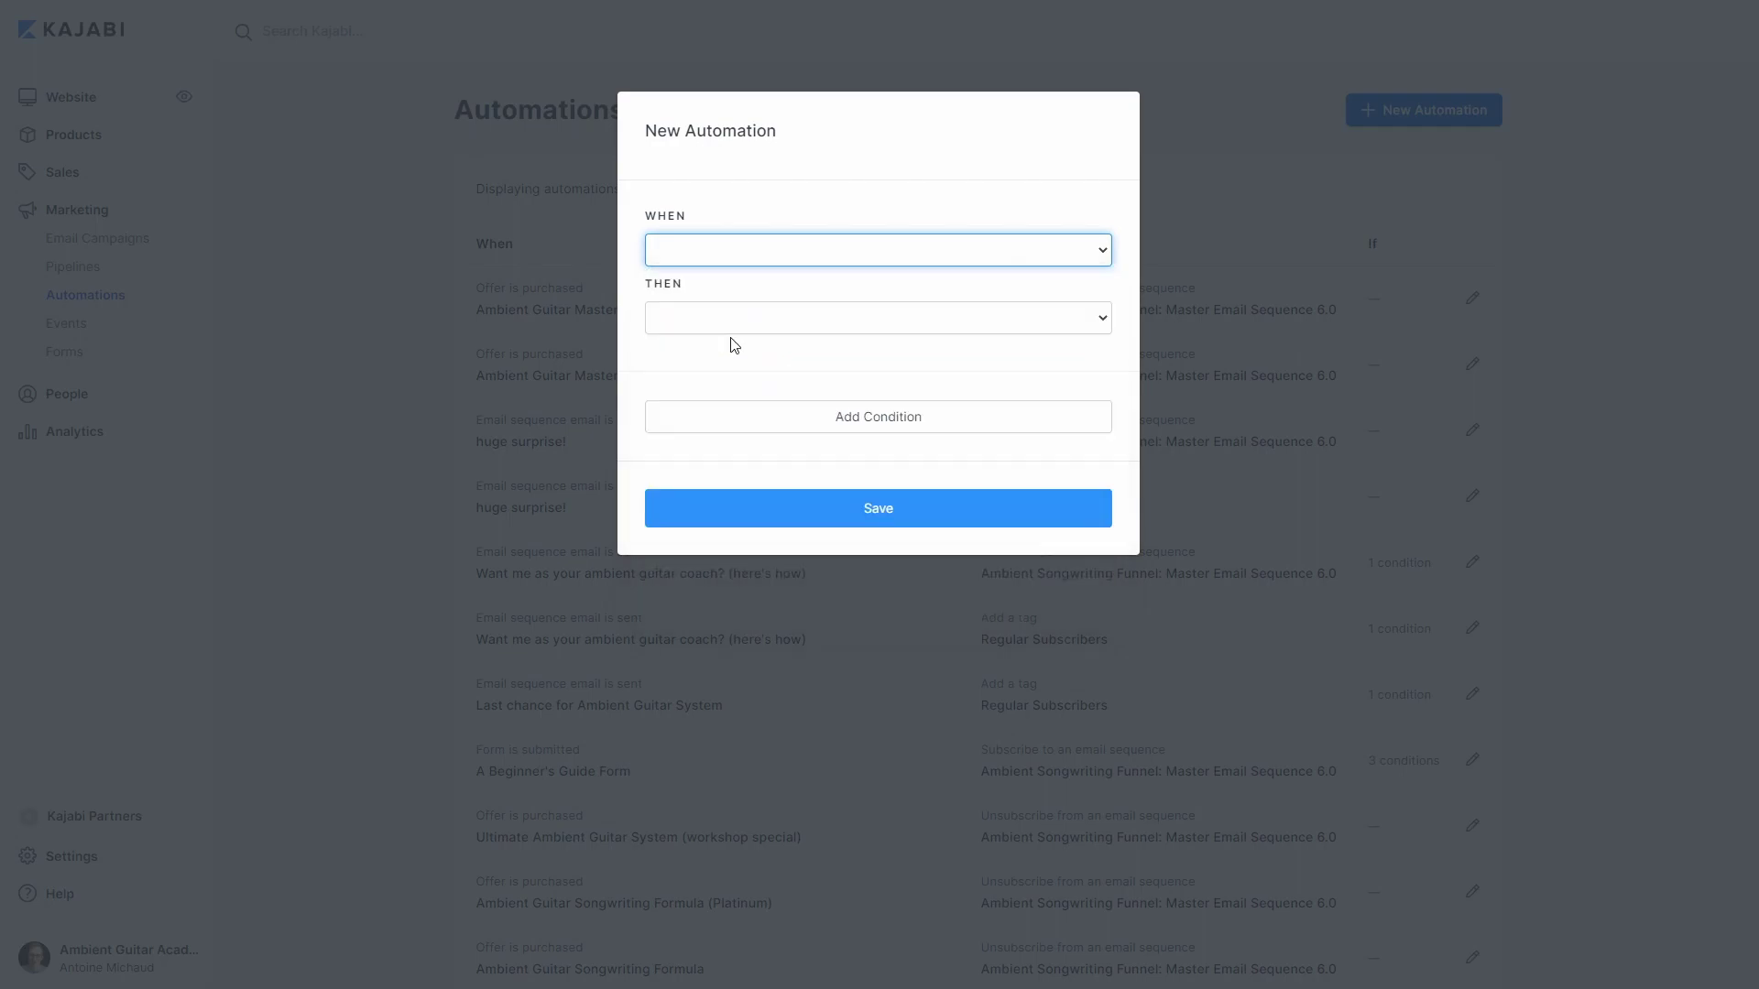
click(723, 363)
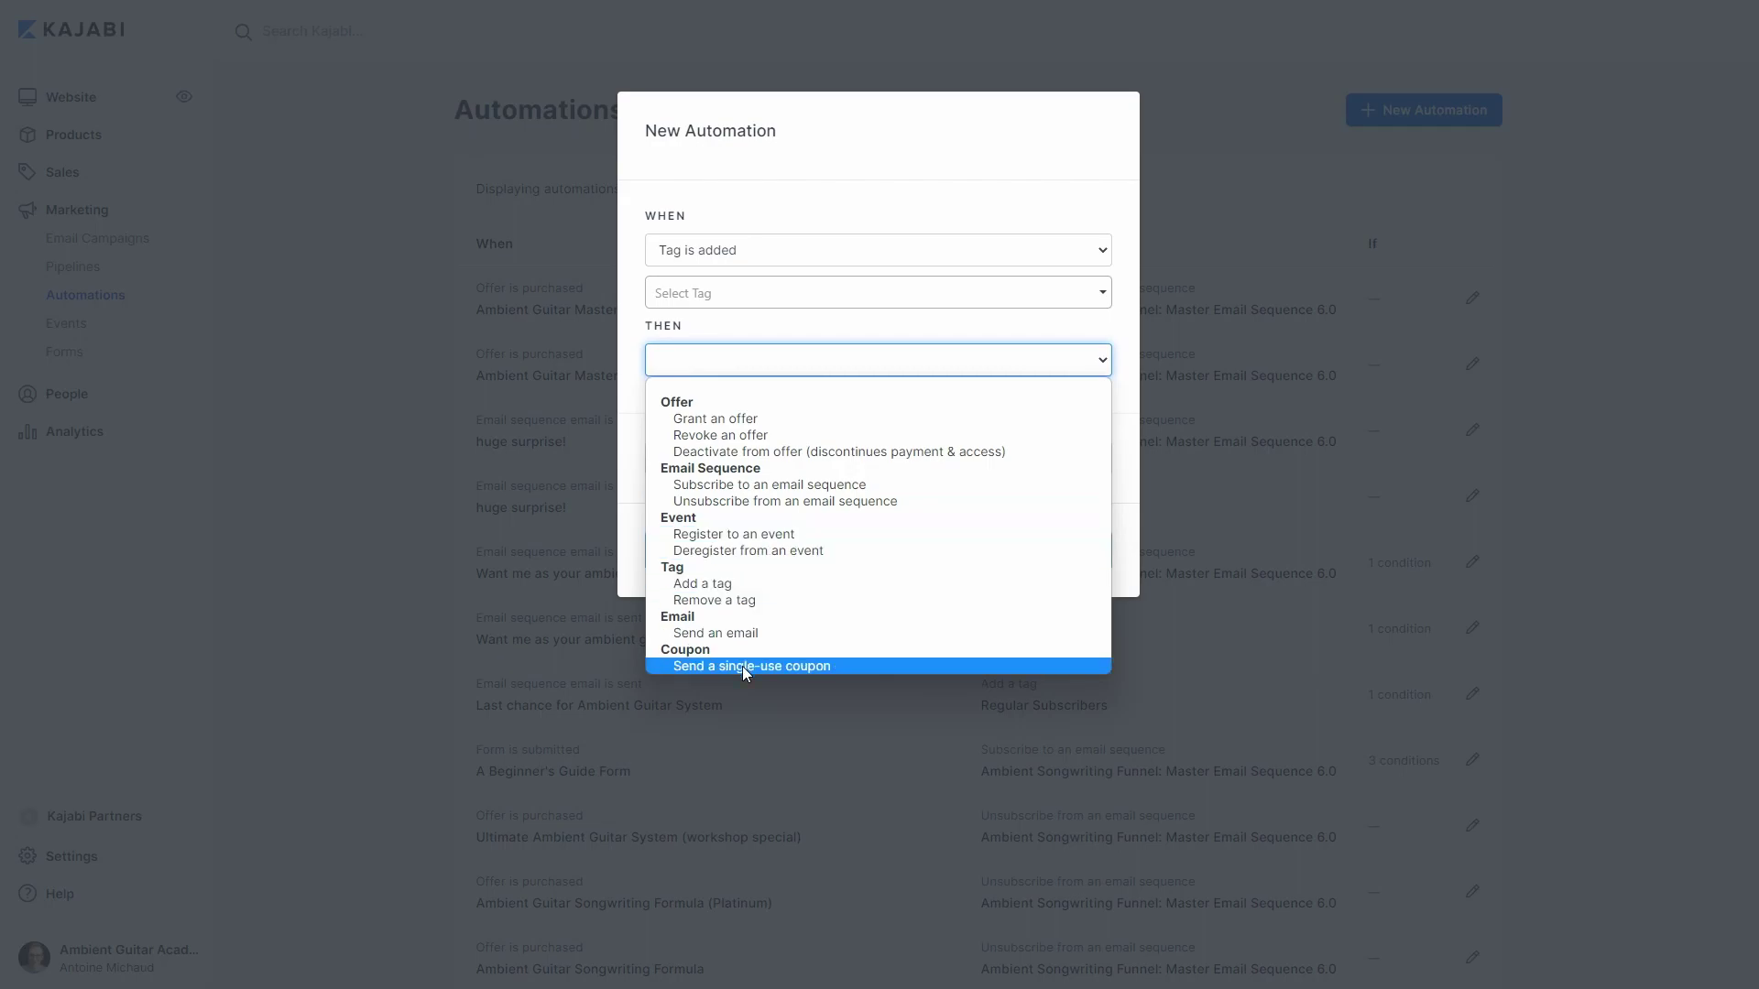
click(797, 181)
click(1253, 48)
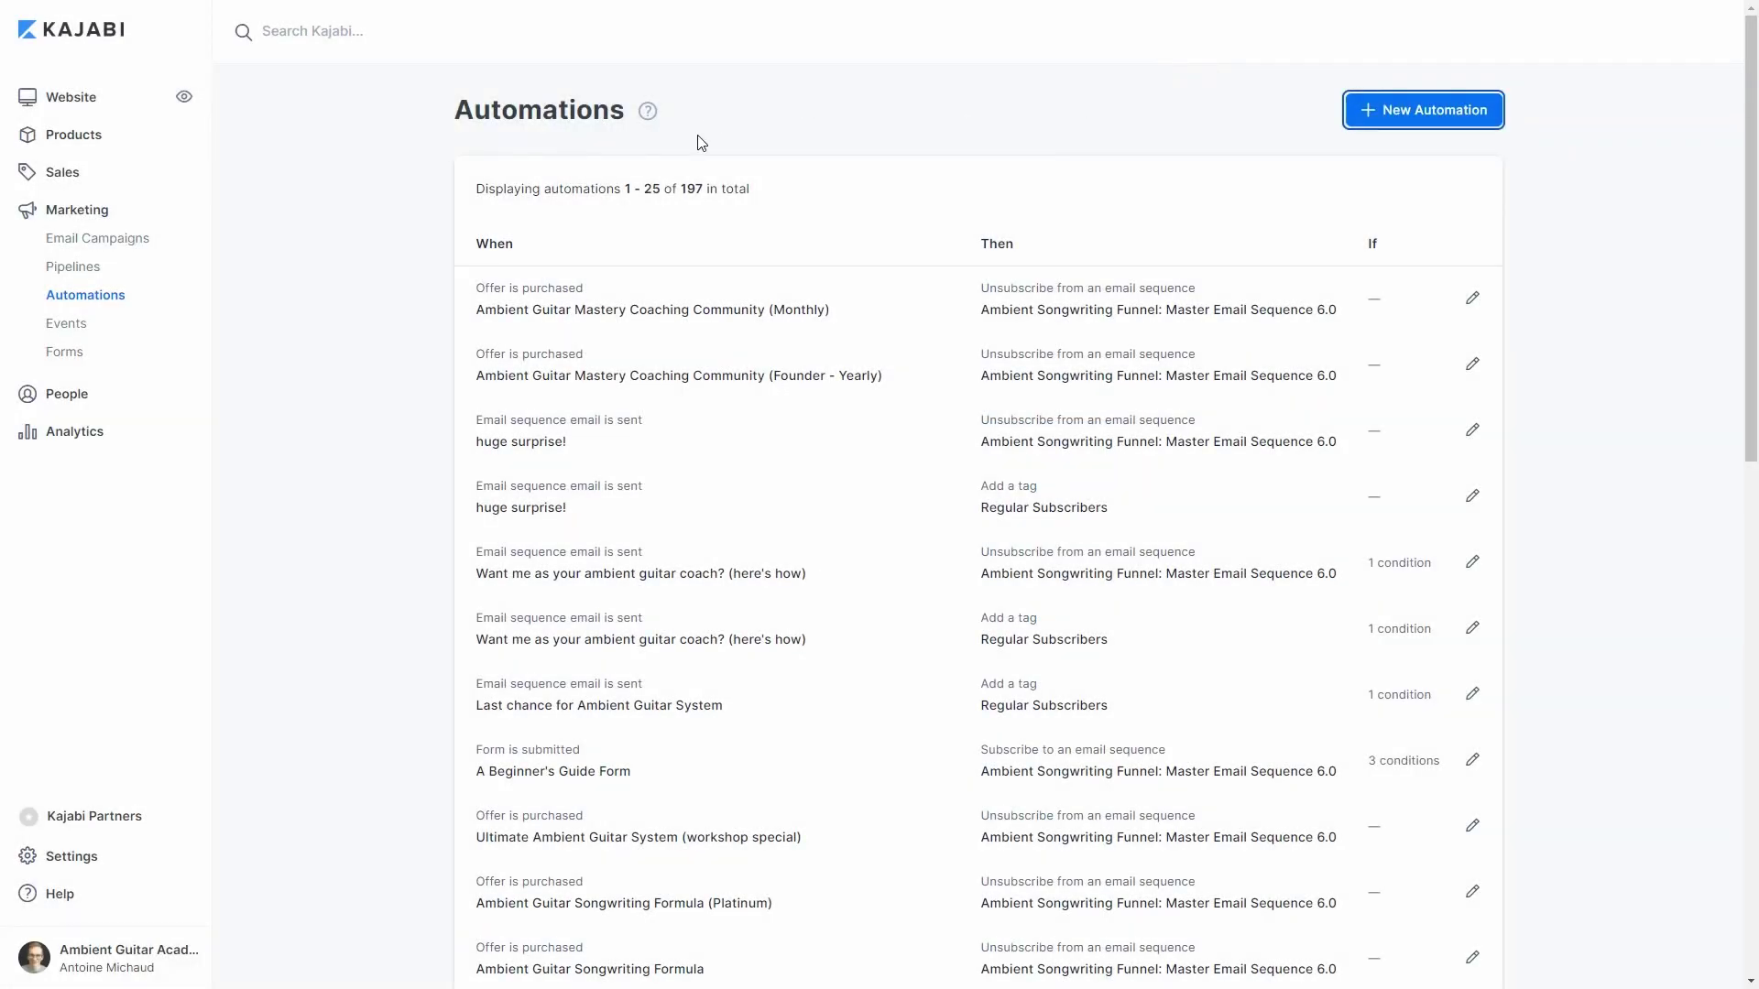
Step: Highlight the total number of automations and view the list of forms
double_click(691, 190)
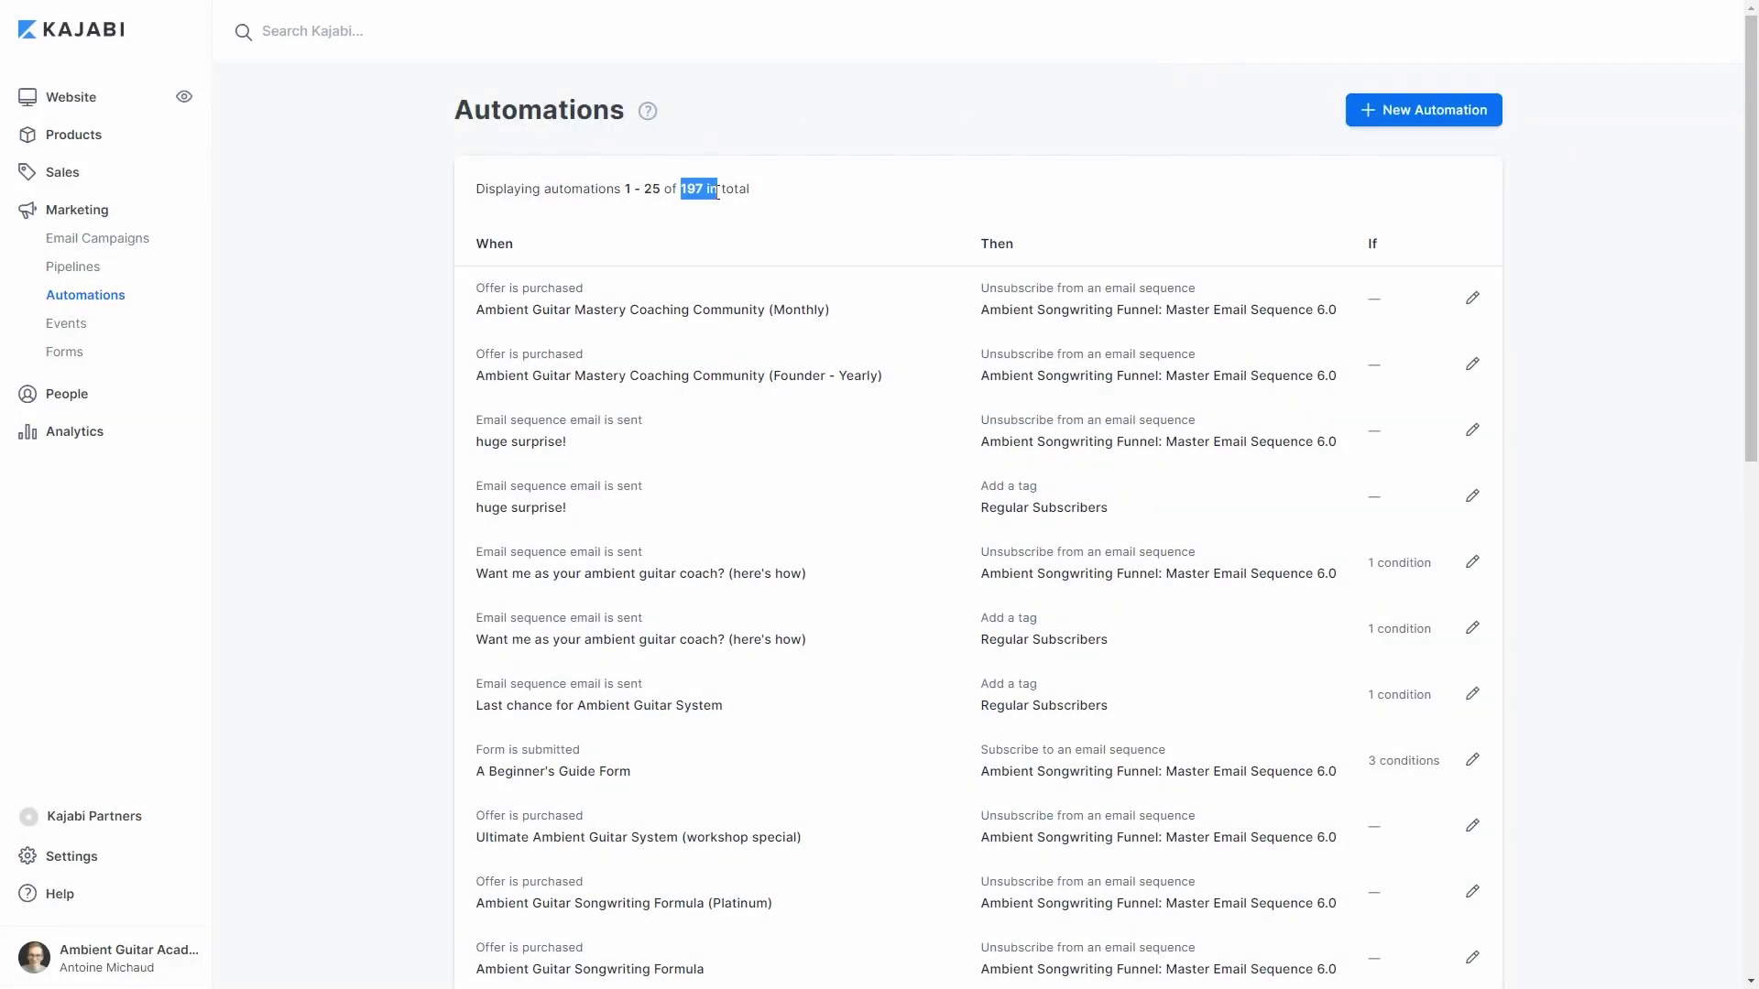
click(702, 117)
click(76, 358)
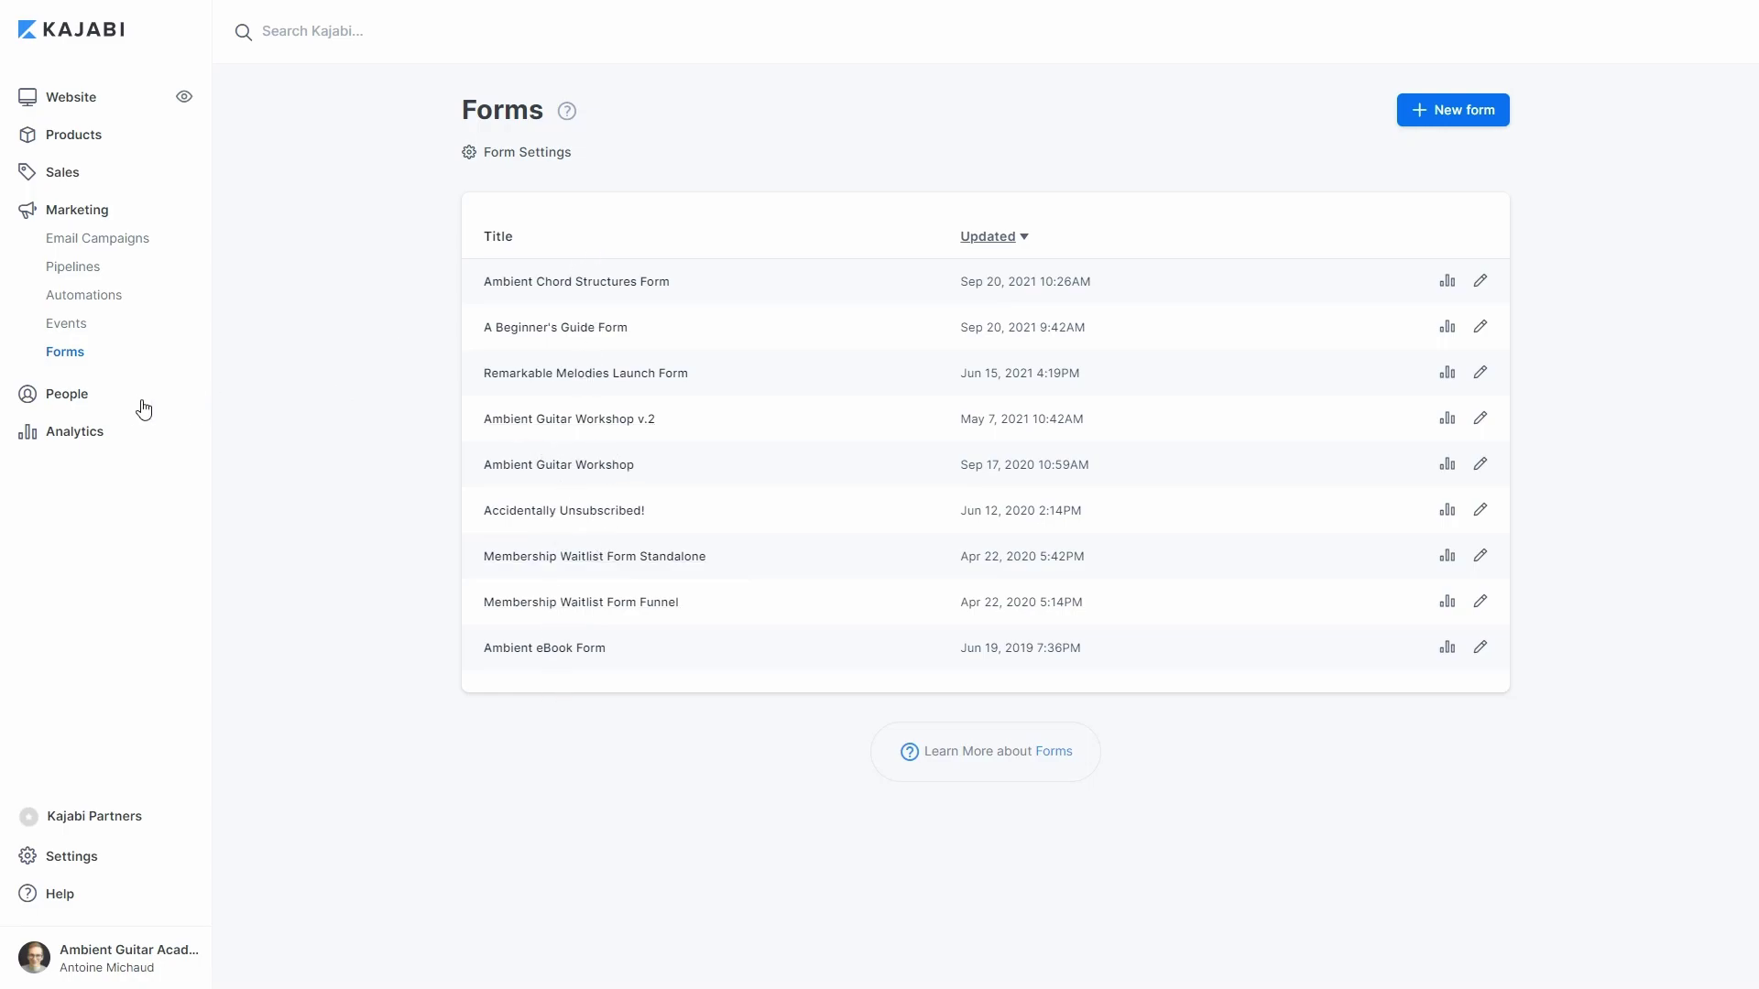
Step: Open the first contact in the people list and examine the email sequence entries in its lifecycle history
click(74, 401)
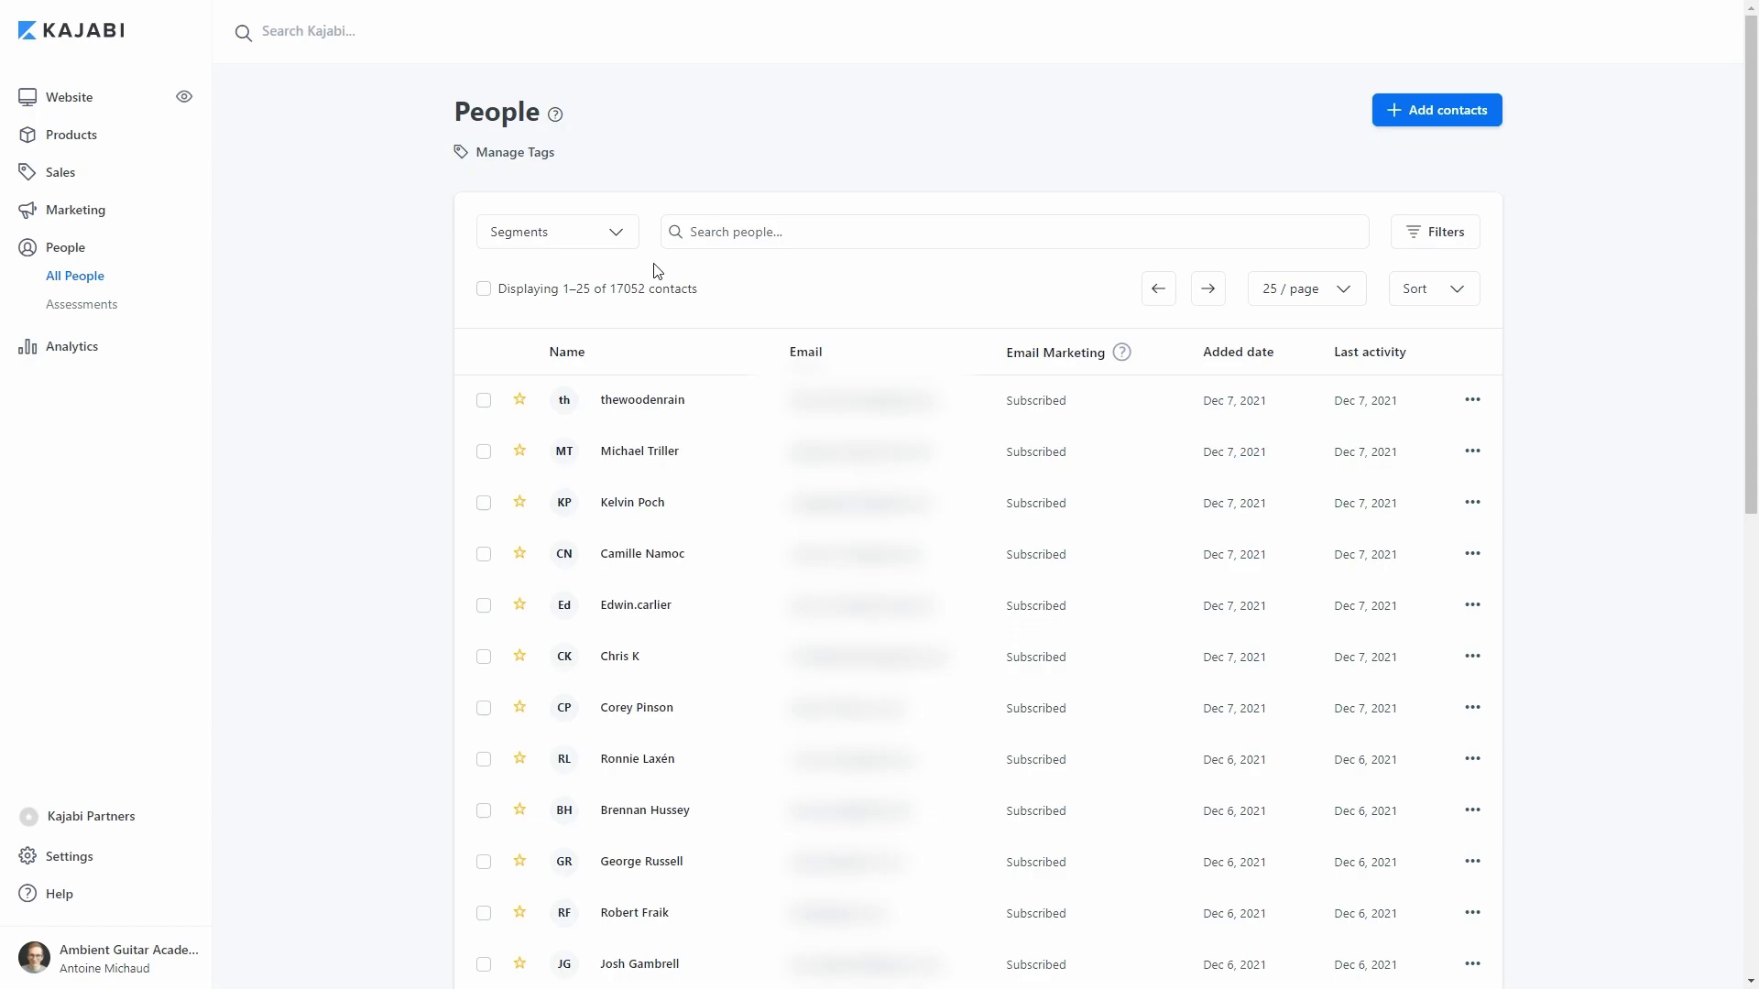
click(663, 402)
scroll(366, 385, down, 3)
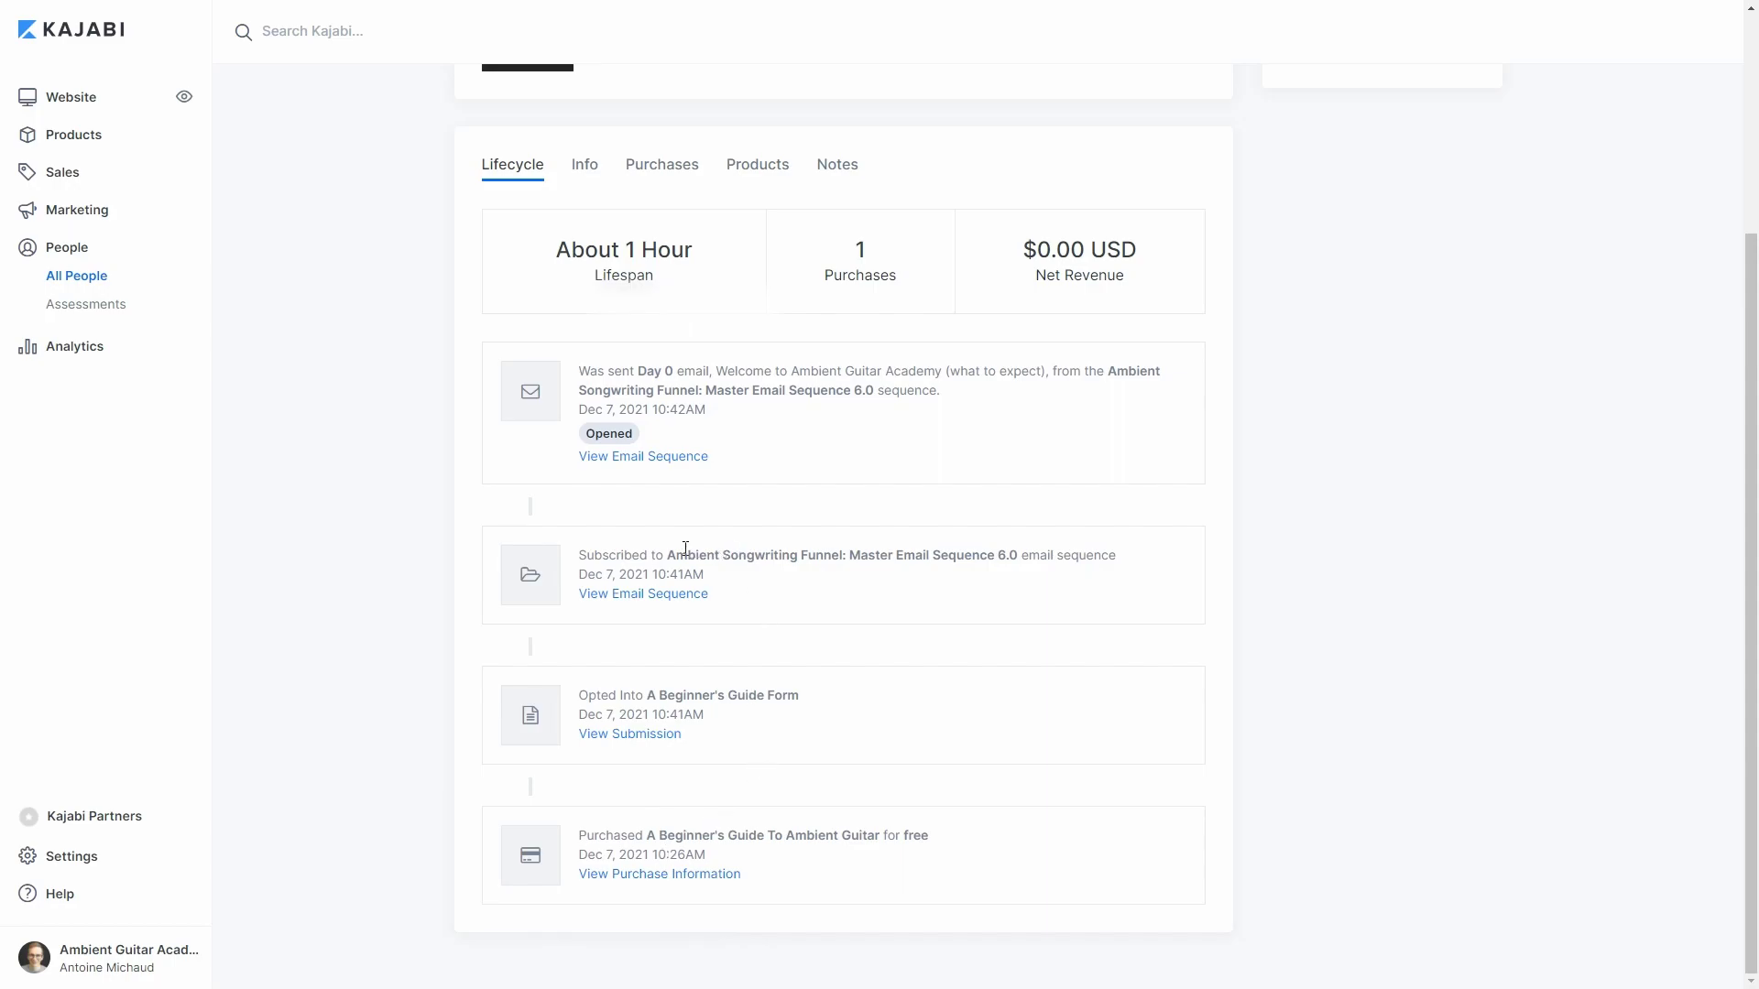
drag(670, 553, 1047, 554)
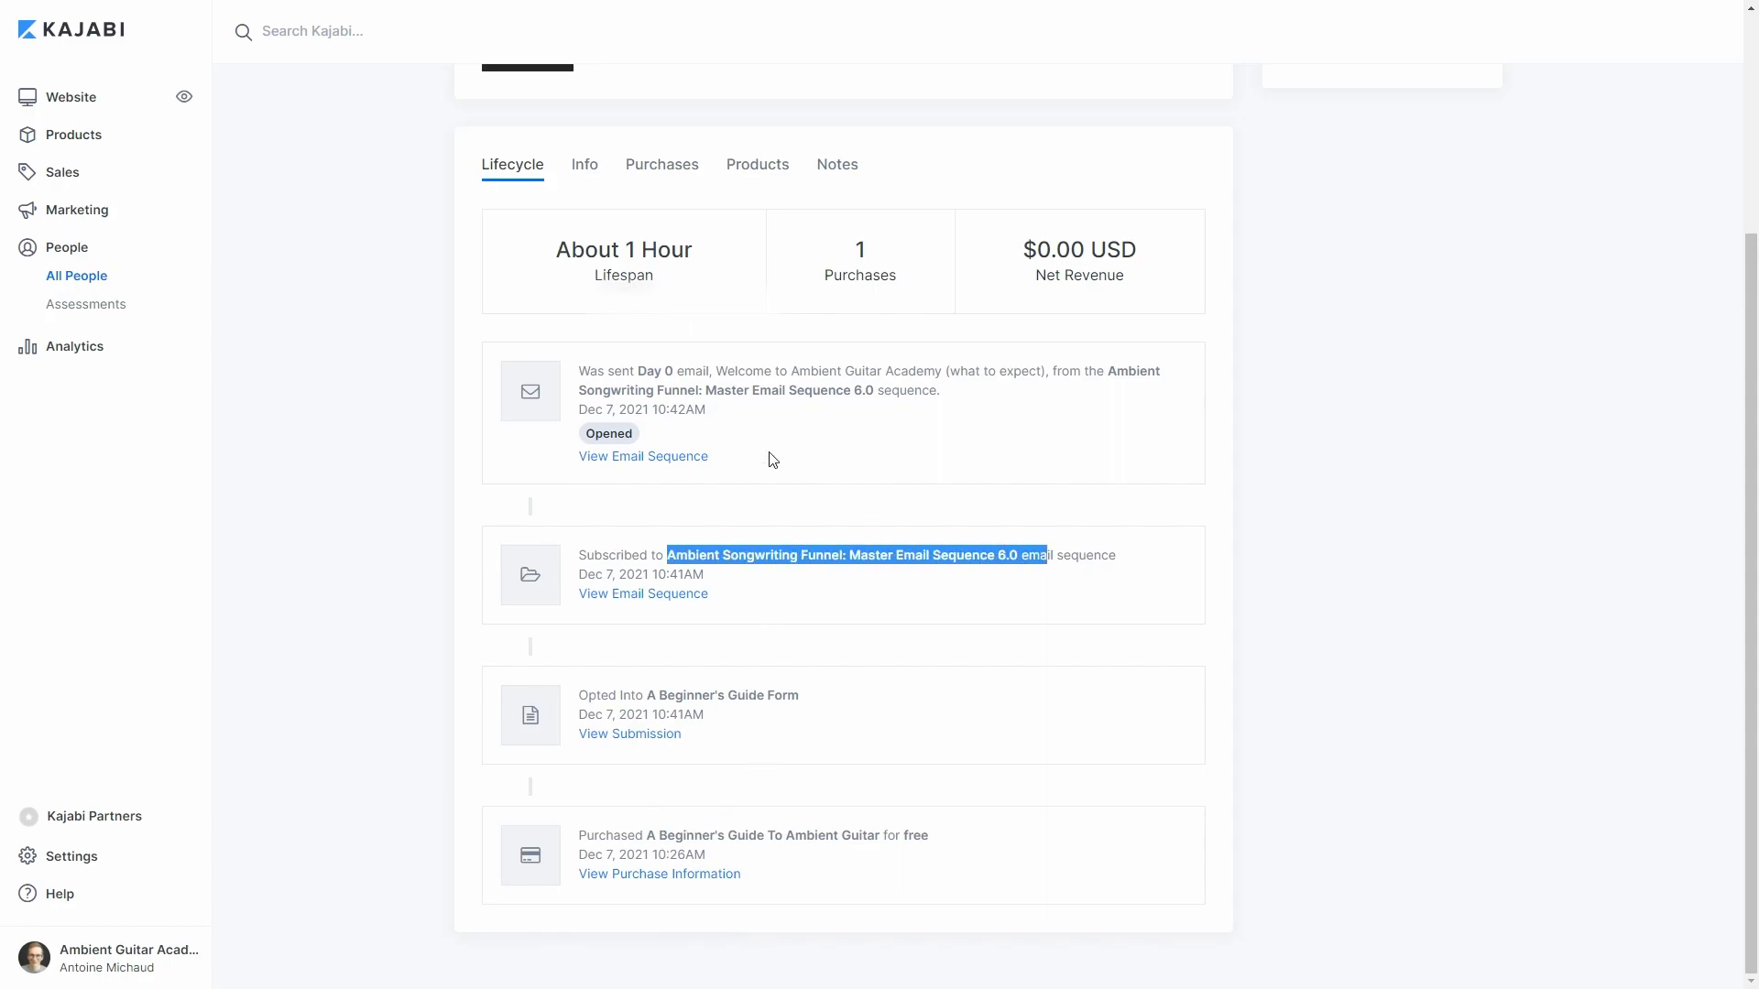
drag(590, 374, 765, 371)
click(766, 388)
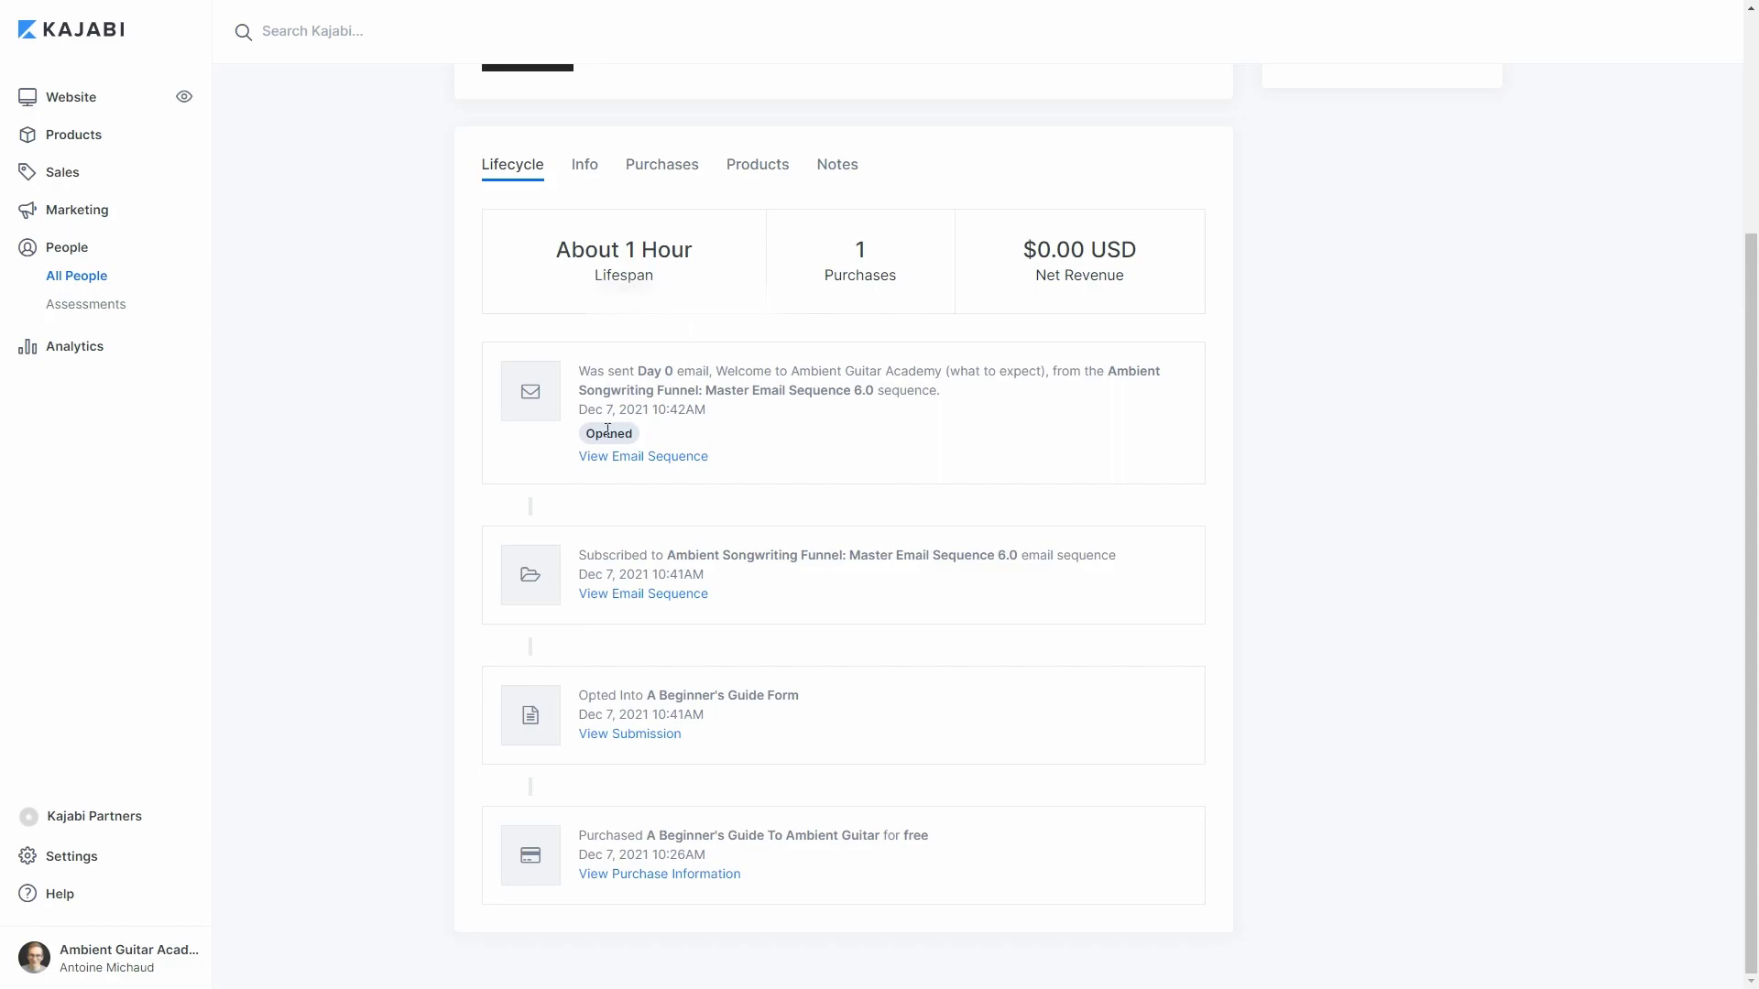
drag(582, 437, 641, 435)
click(642, 495)
Step: Examine the contact's purchase count and net revenue, and view the contact's purchases and products
scroll(641, 497, up, 1)
scroll(642, 497, up, 3)
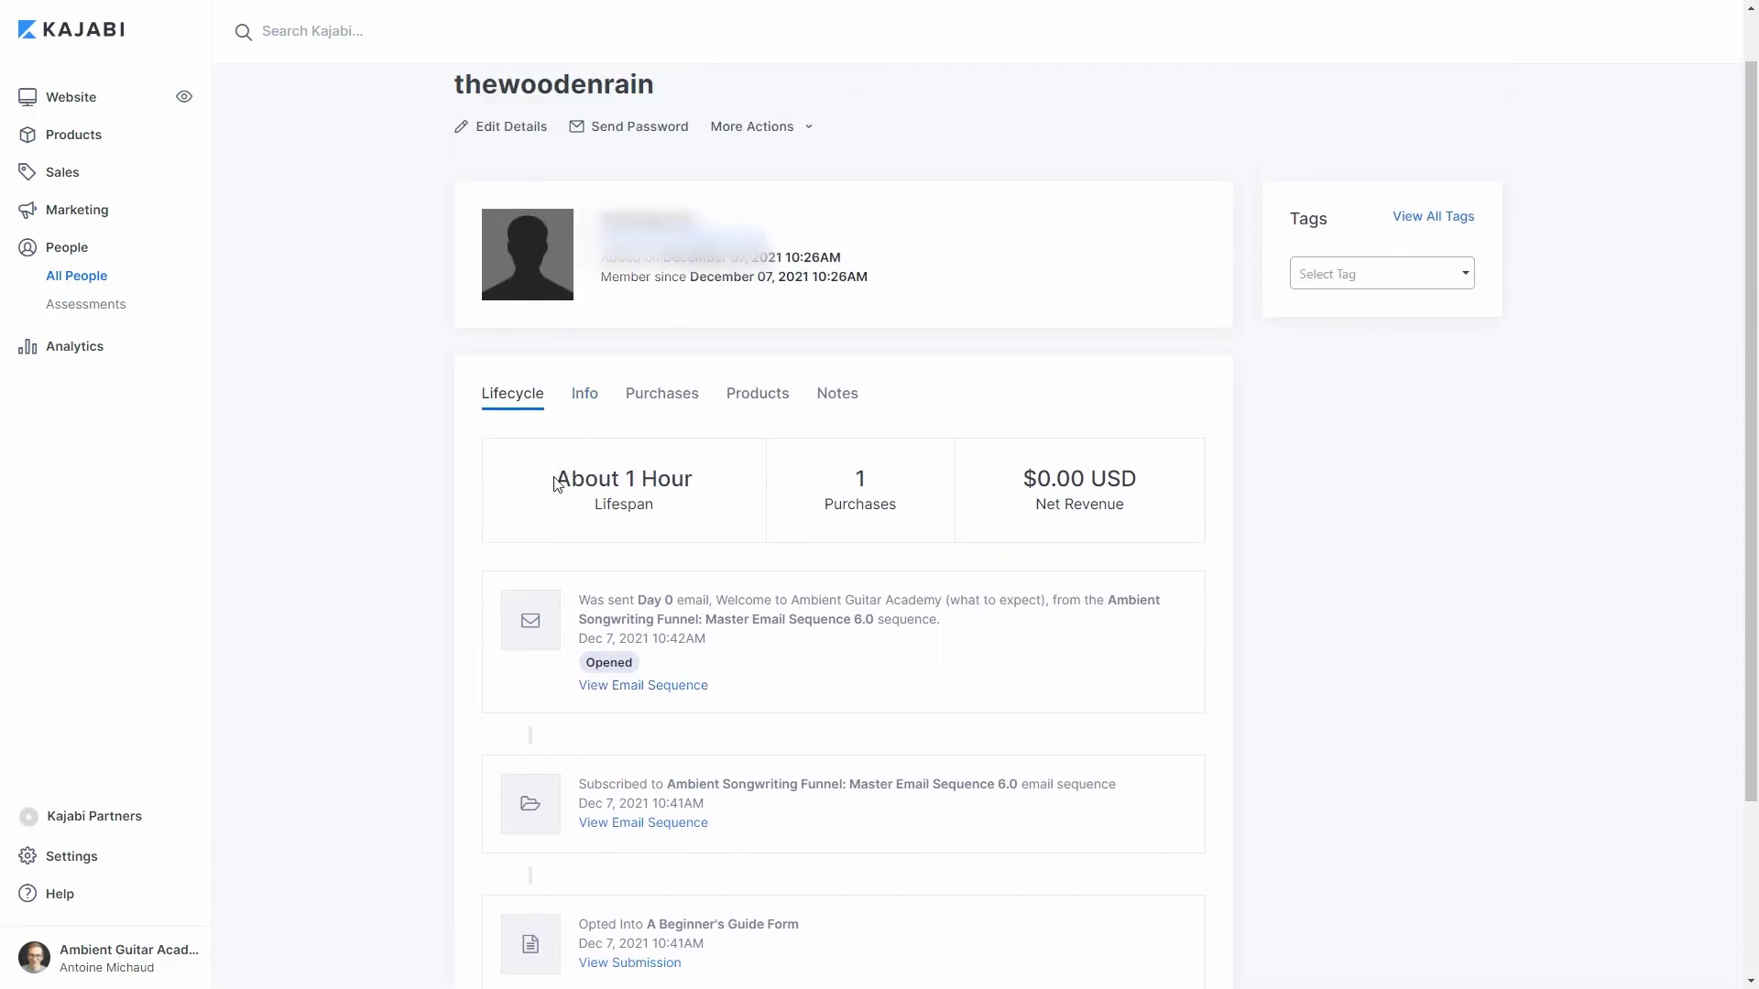
drag(845, 469, 927, 527)
click(991, 487)
drag(1027, 471, 1180, 507)
click(1023, 432)
click(662, 396)
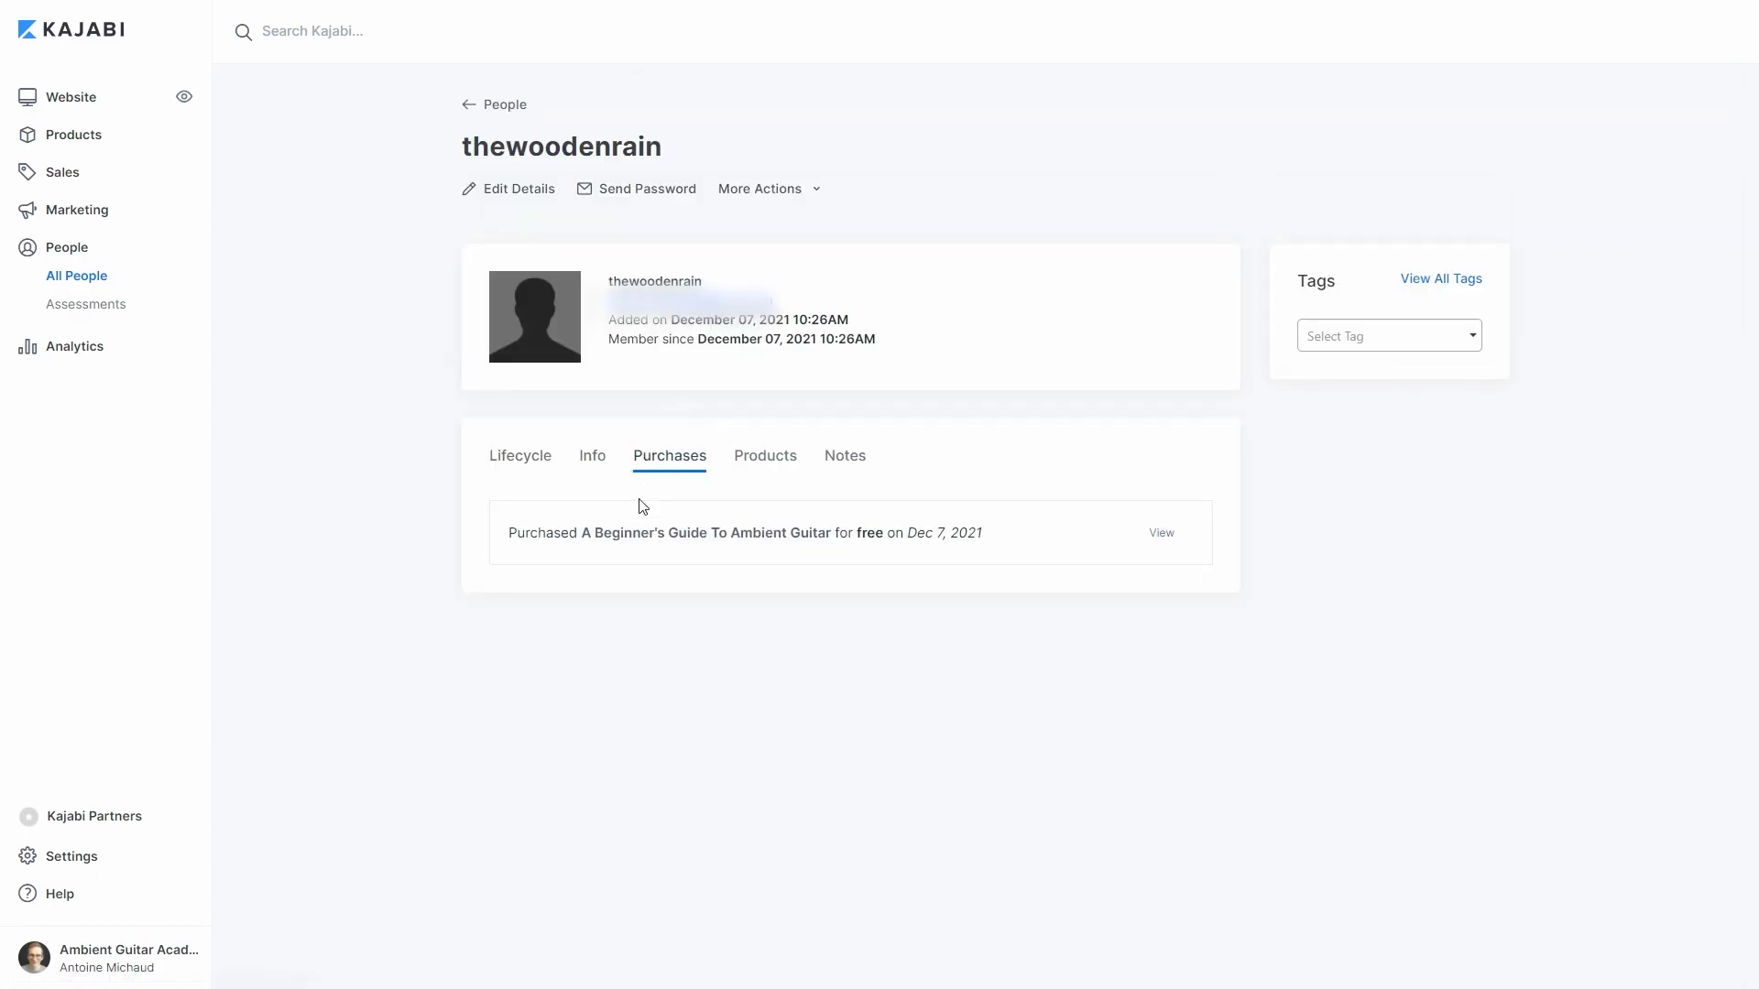
click(775, 467)
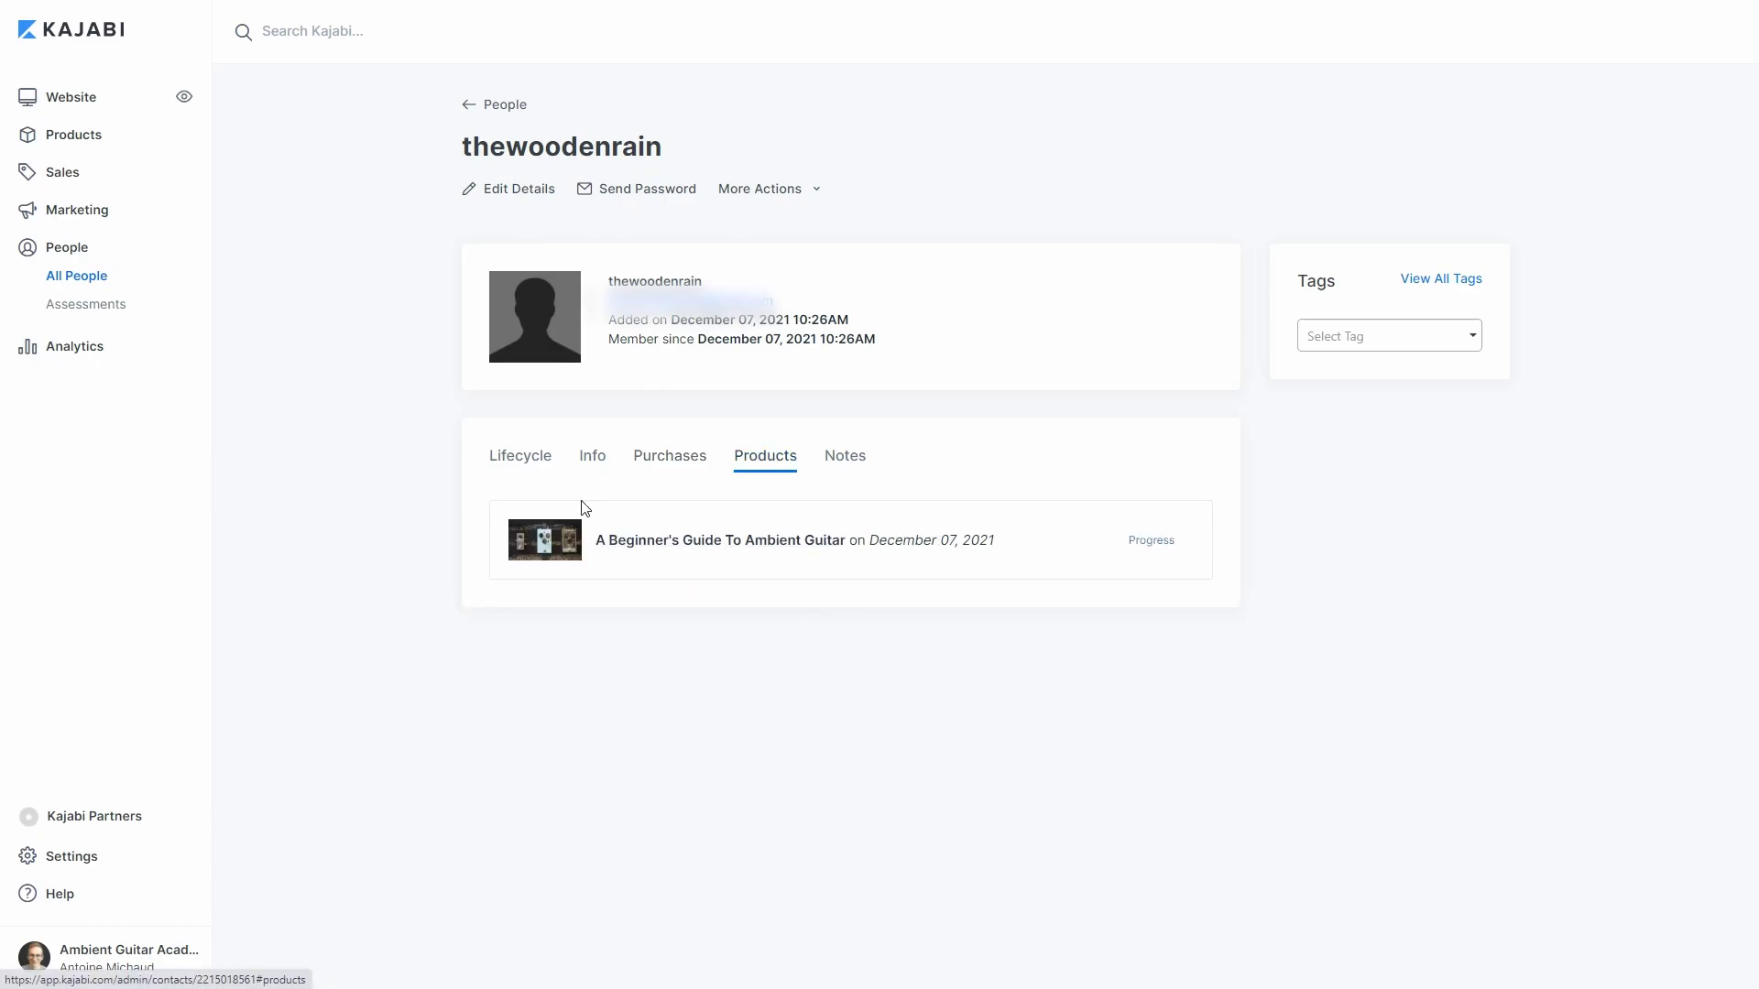
Step: View the contact's notes and examine the additional actions available for the contact without applying any
click(843, 462)
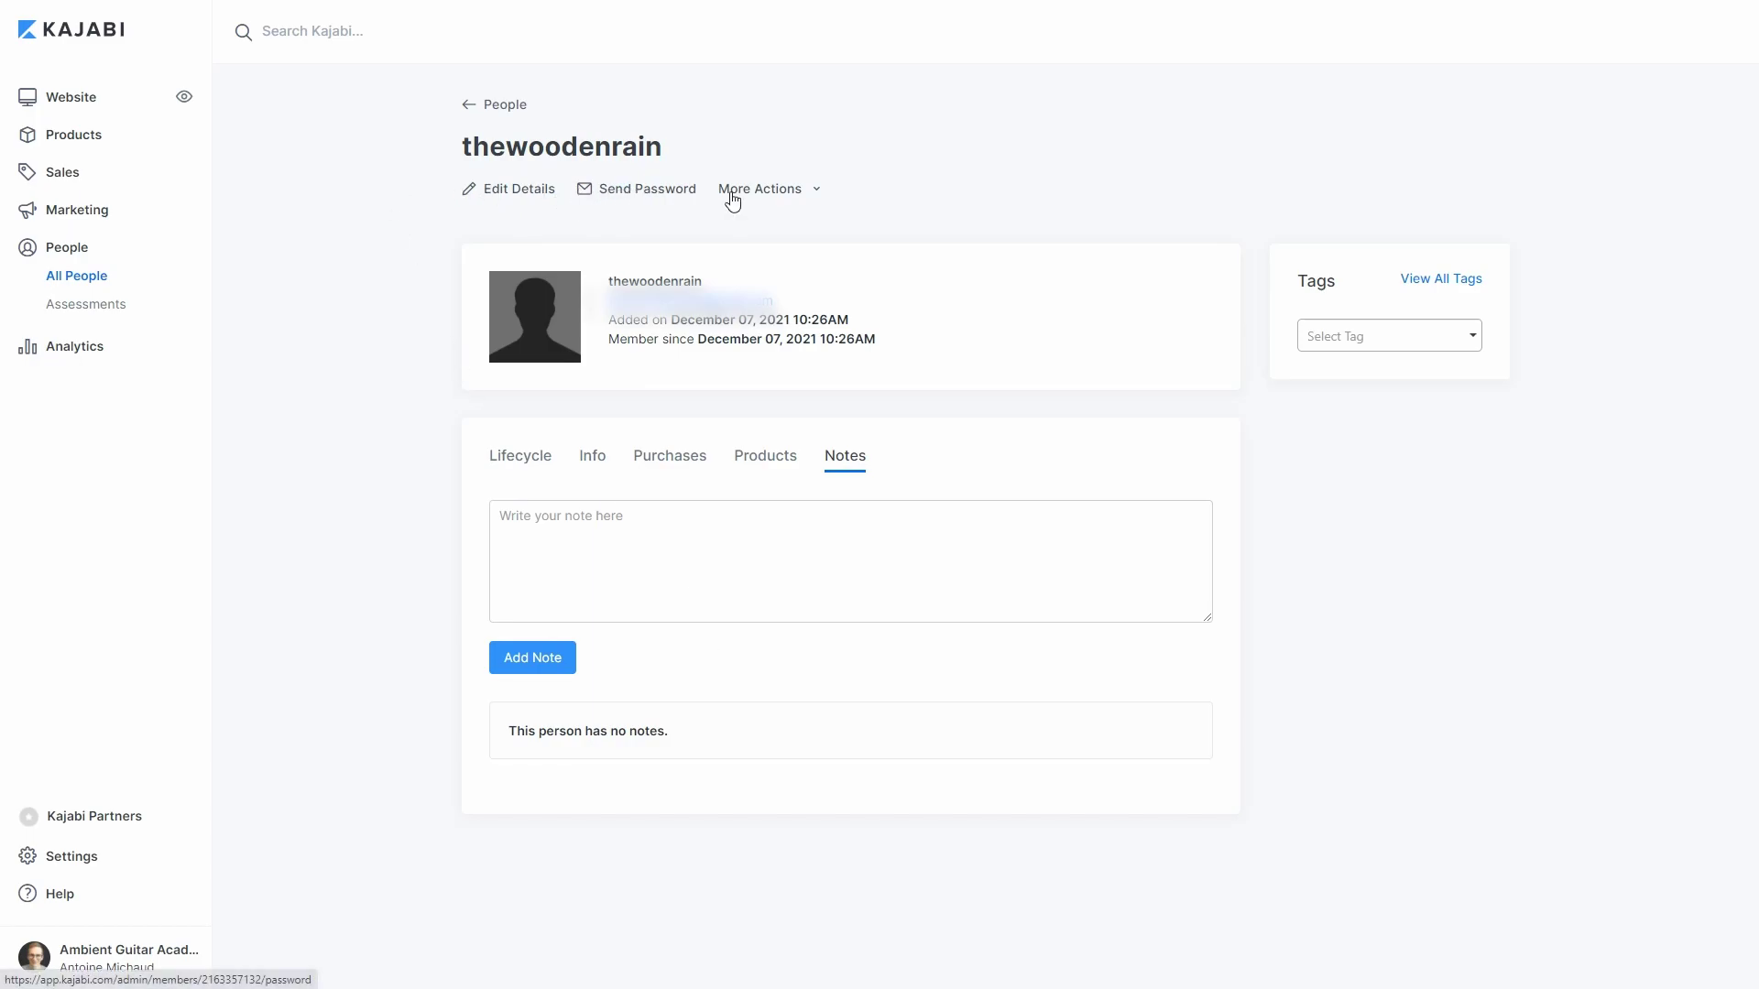
click(766, 190)
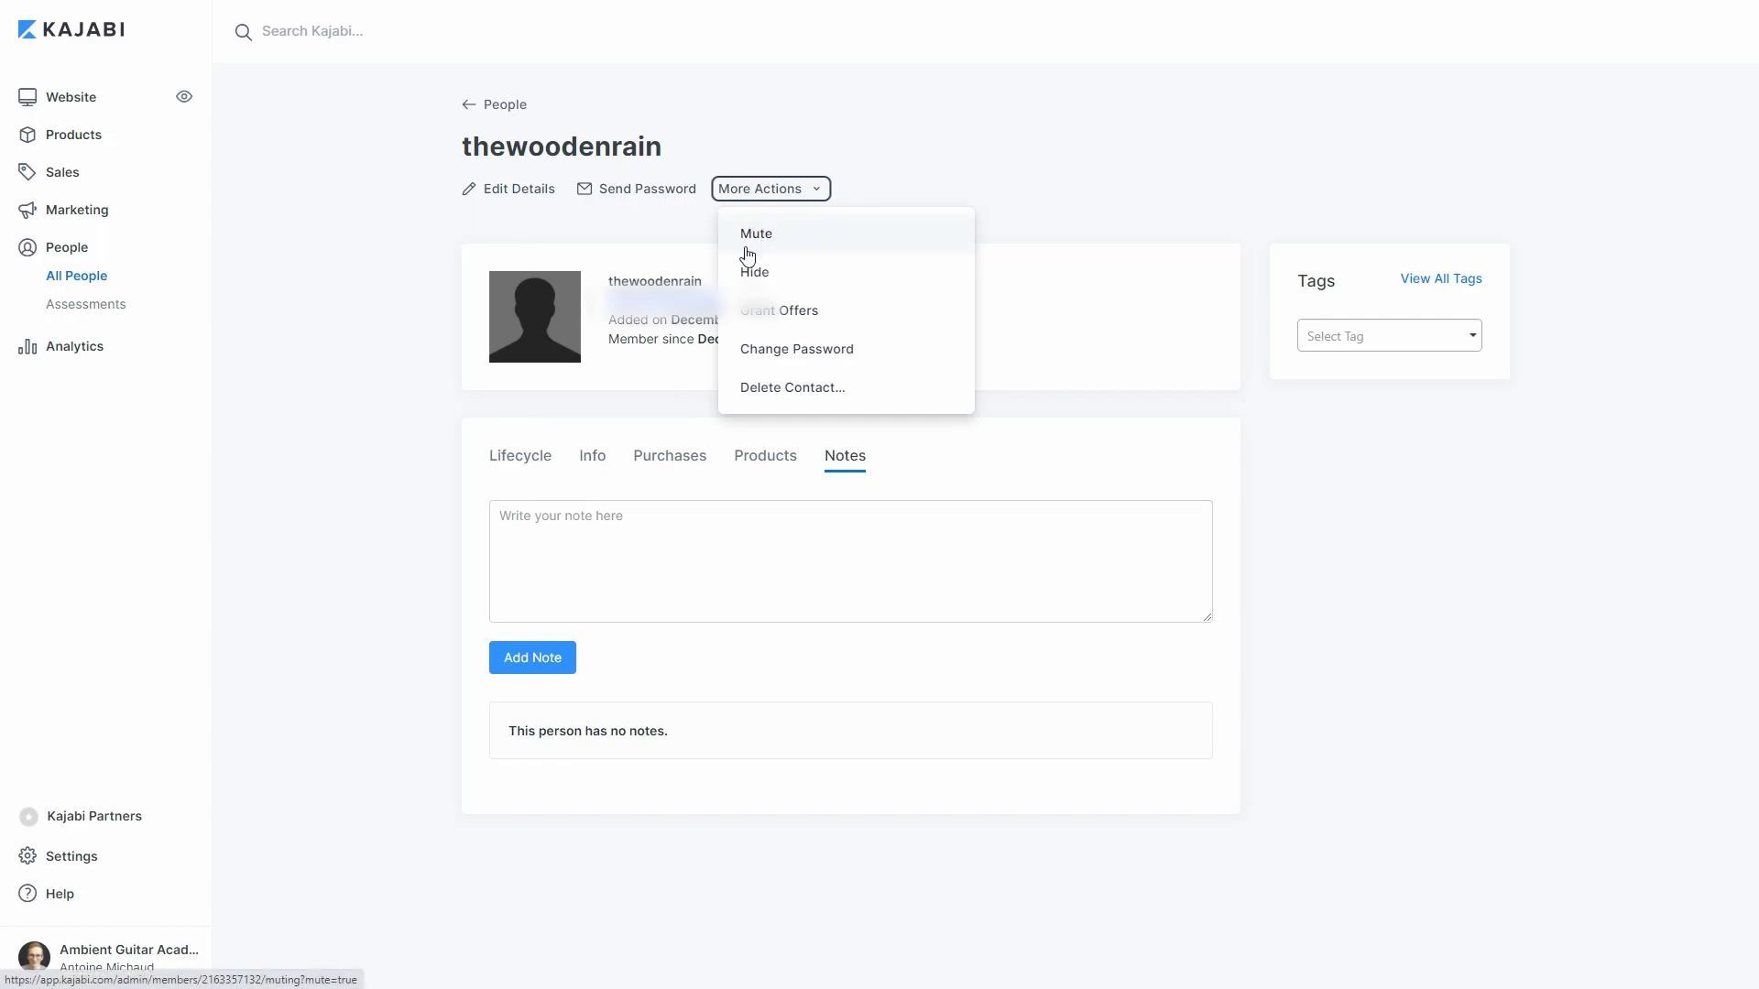
click(1056, 163)
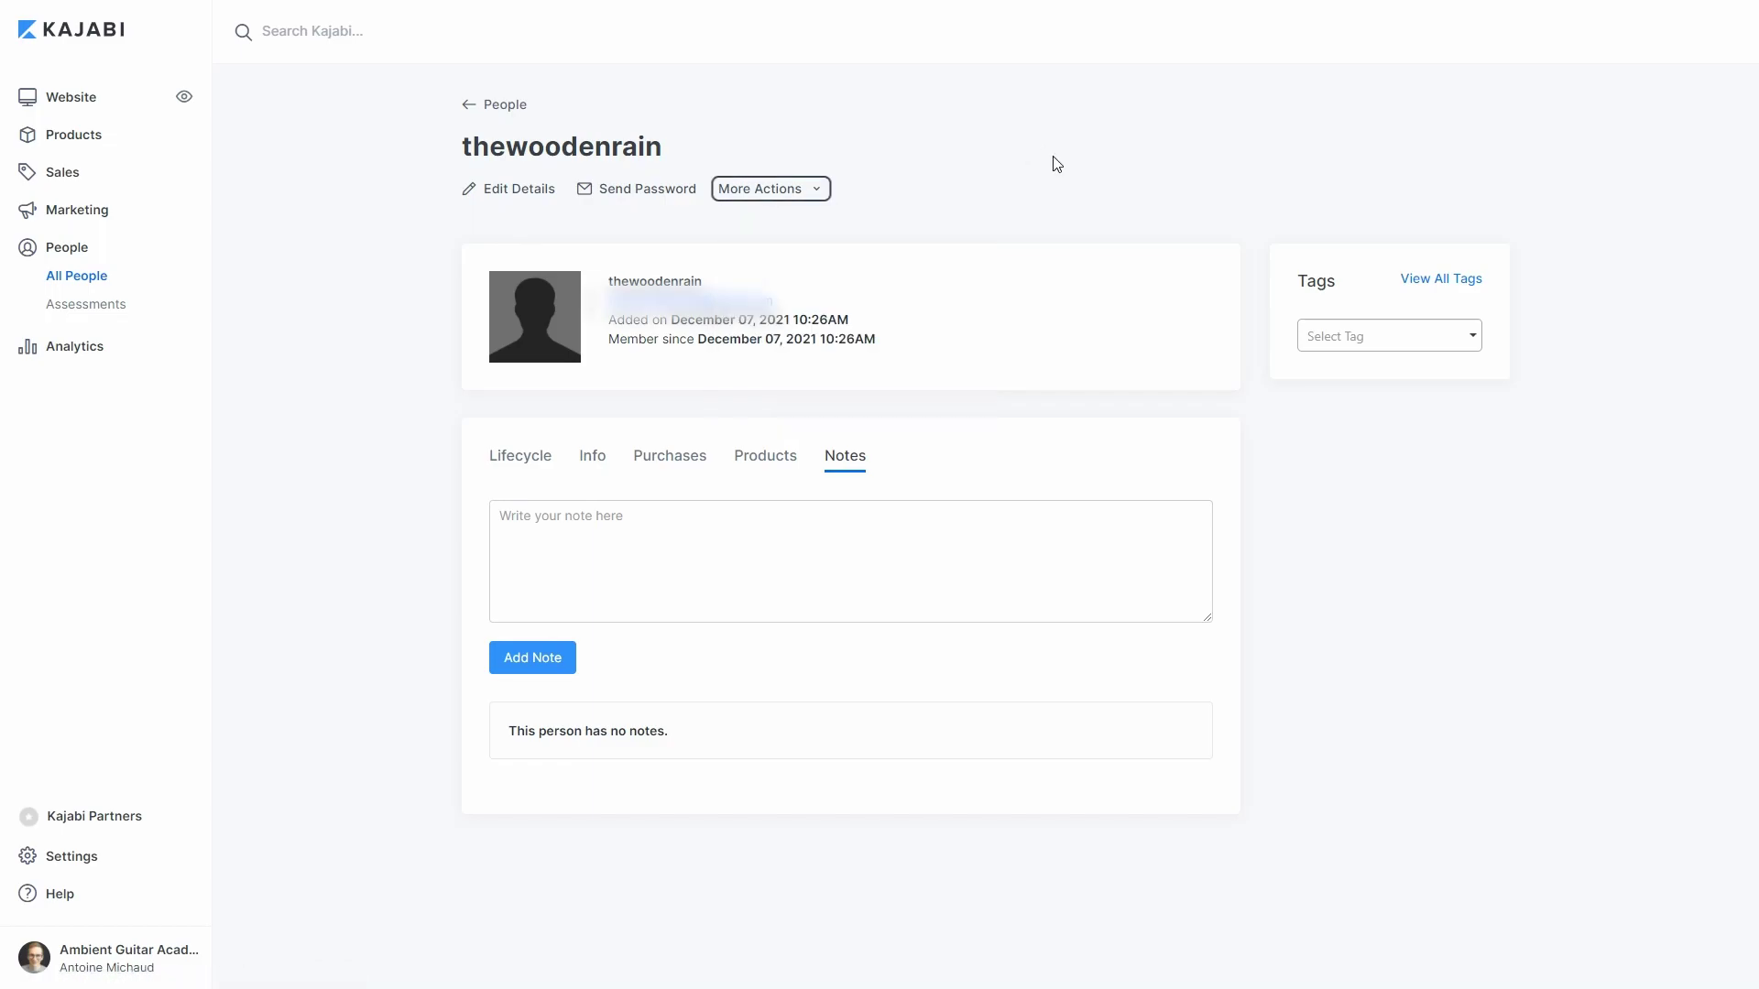
Step: Return to the people list and examine the full list of contact tags with their people counts
click(502, 105)
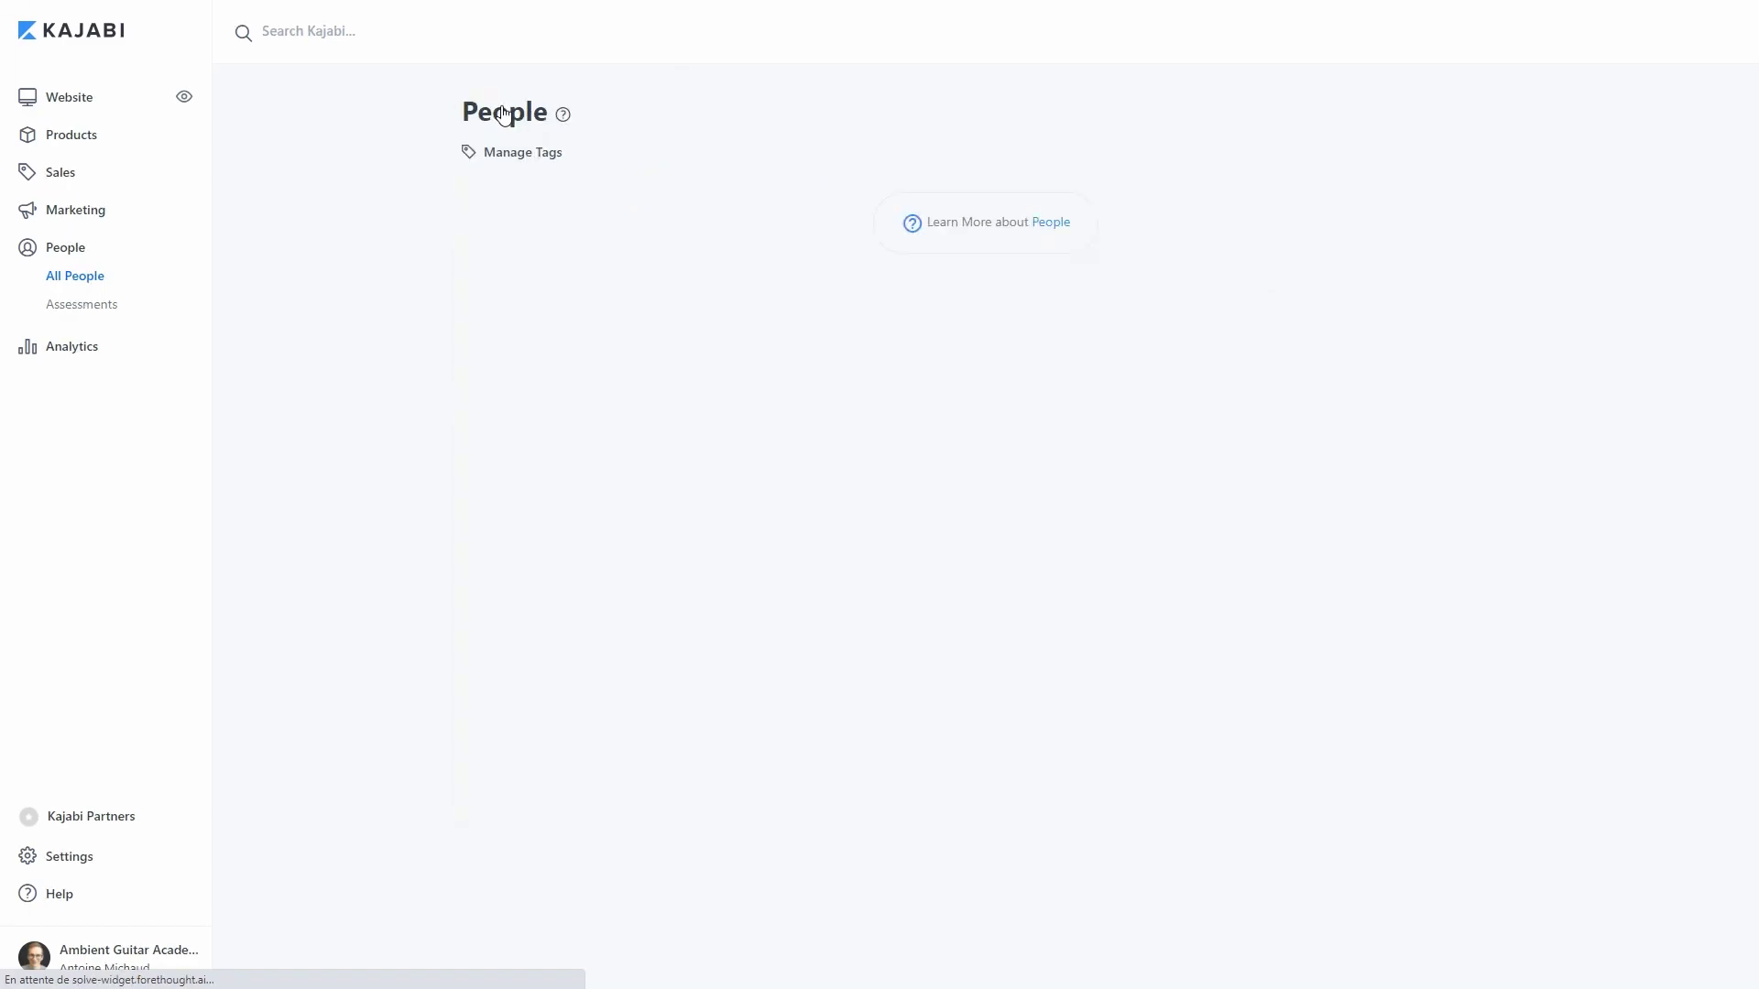
click(519, 153)
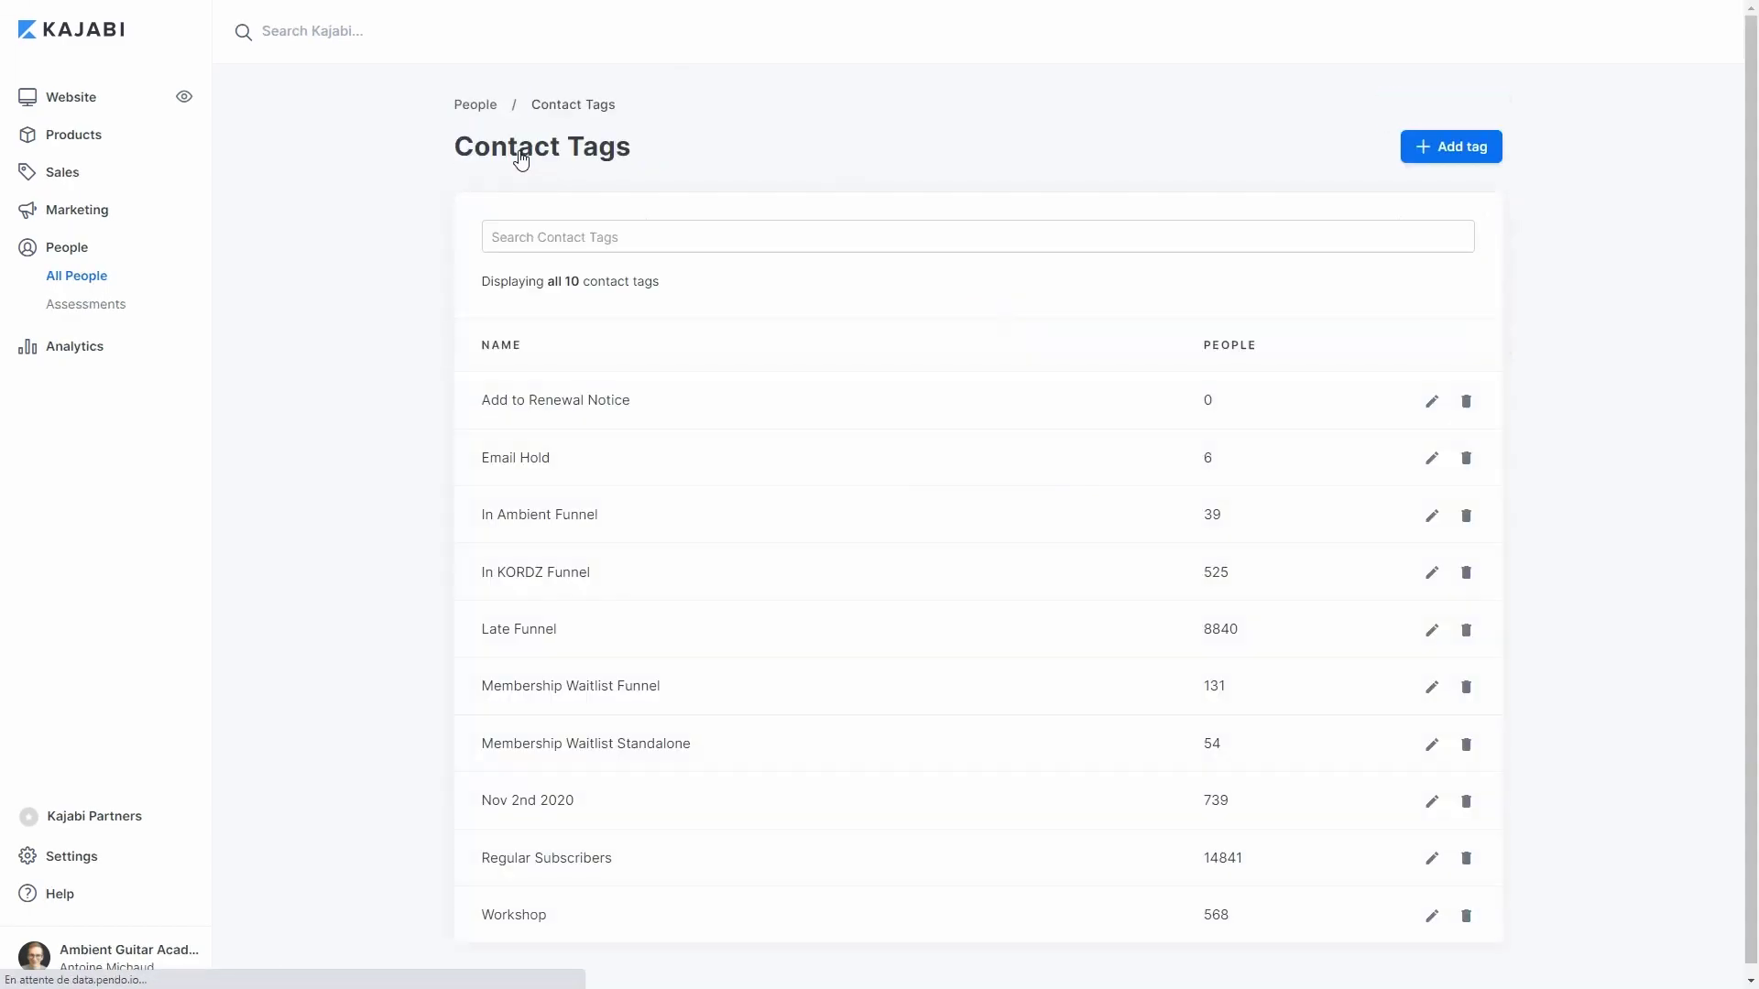
scroll(403, 353, down, 1)
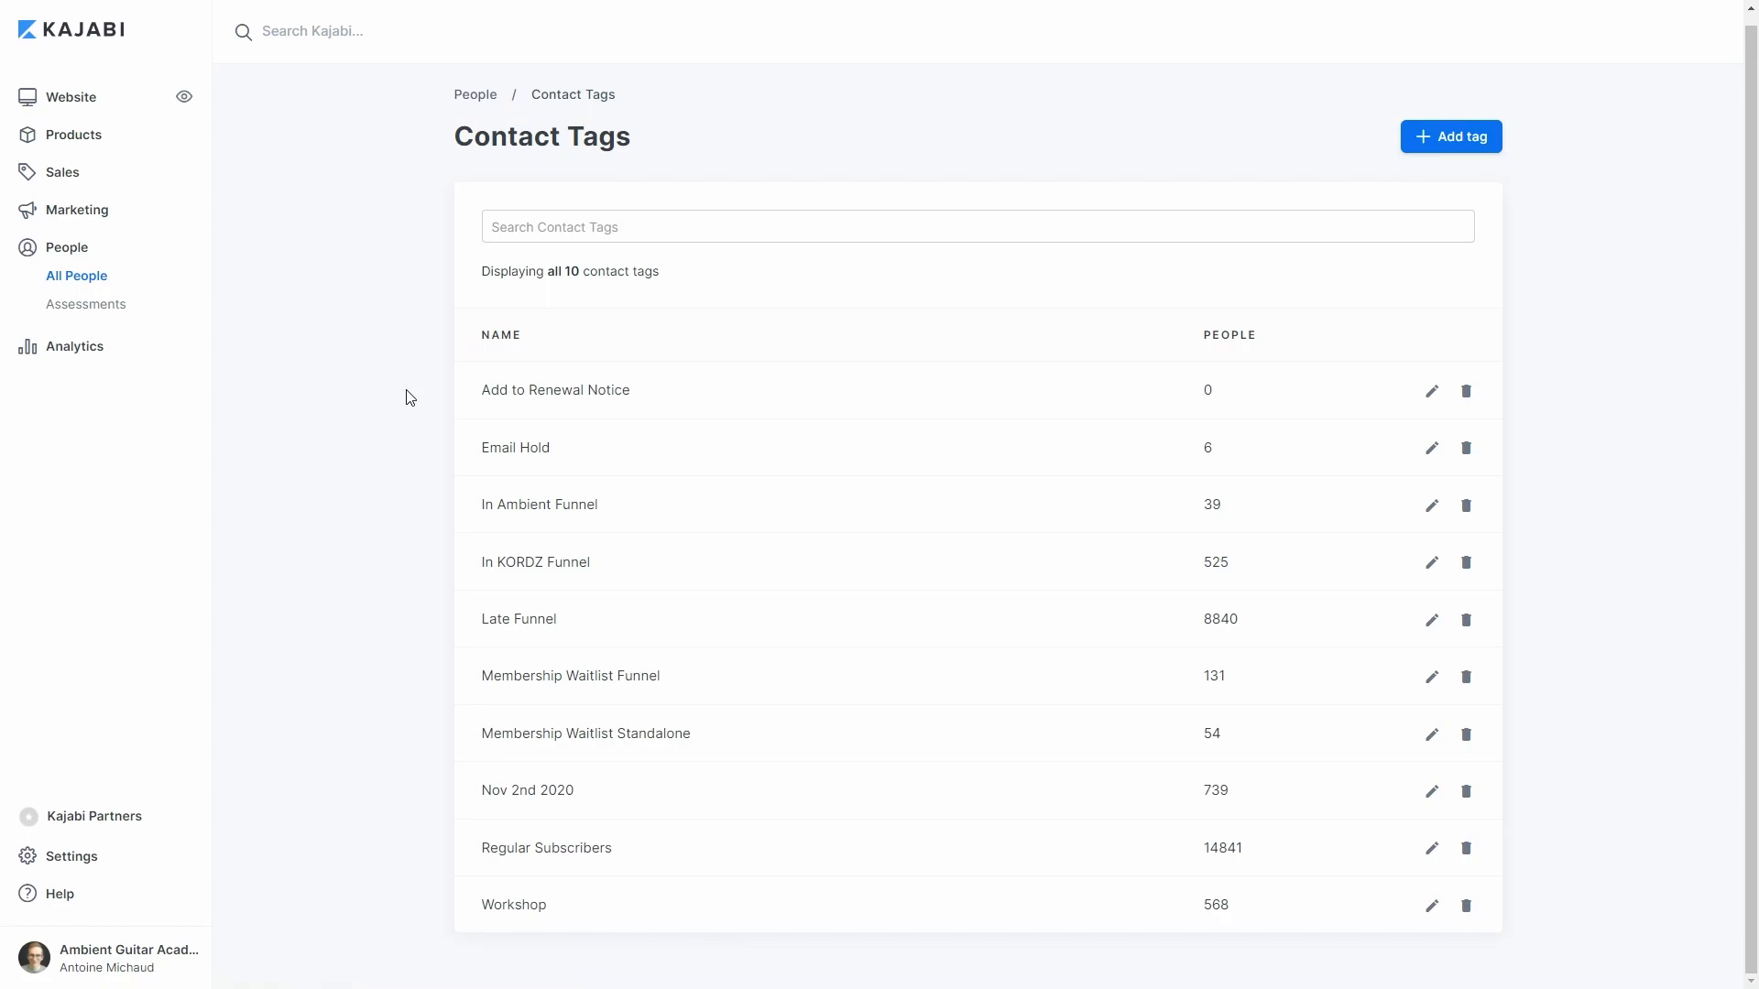
scroll(407, 458, up, 1)
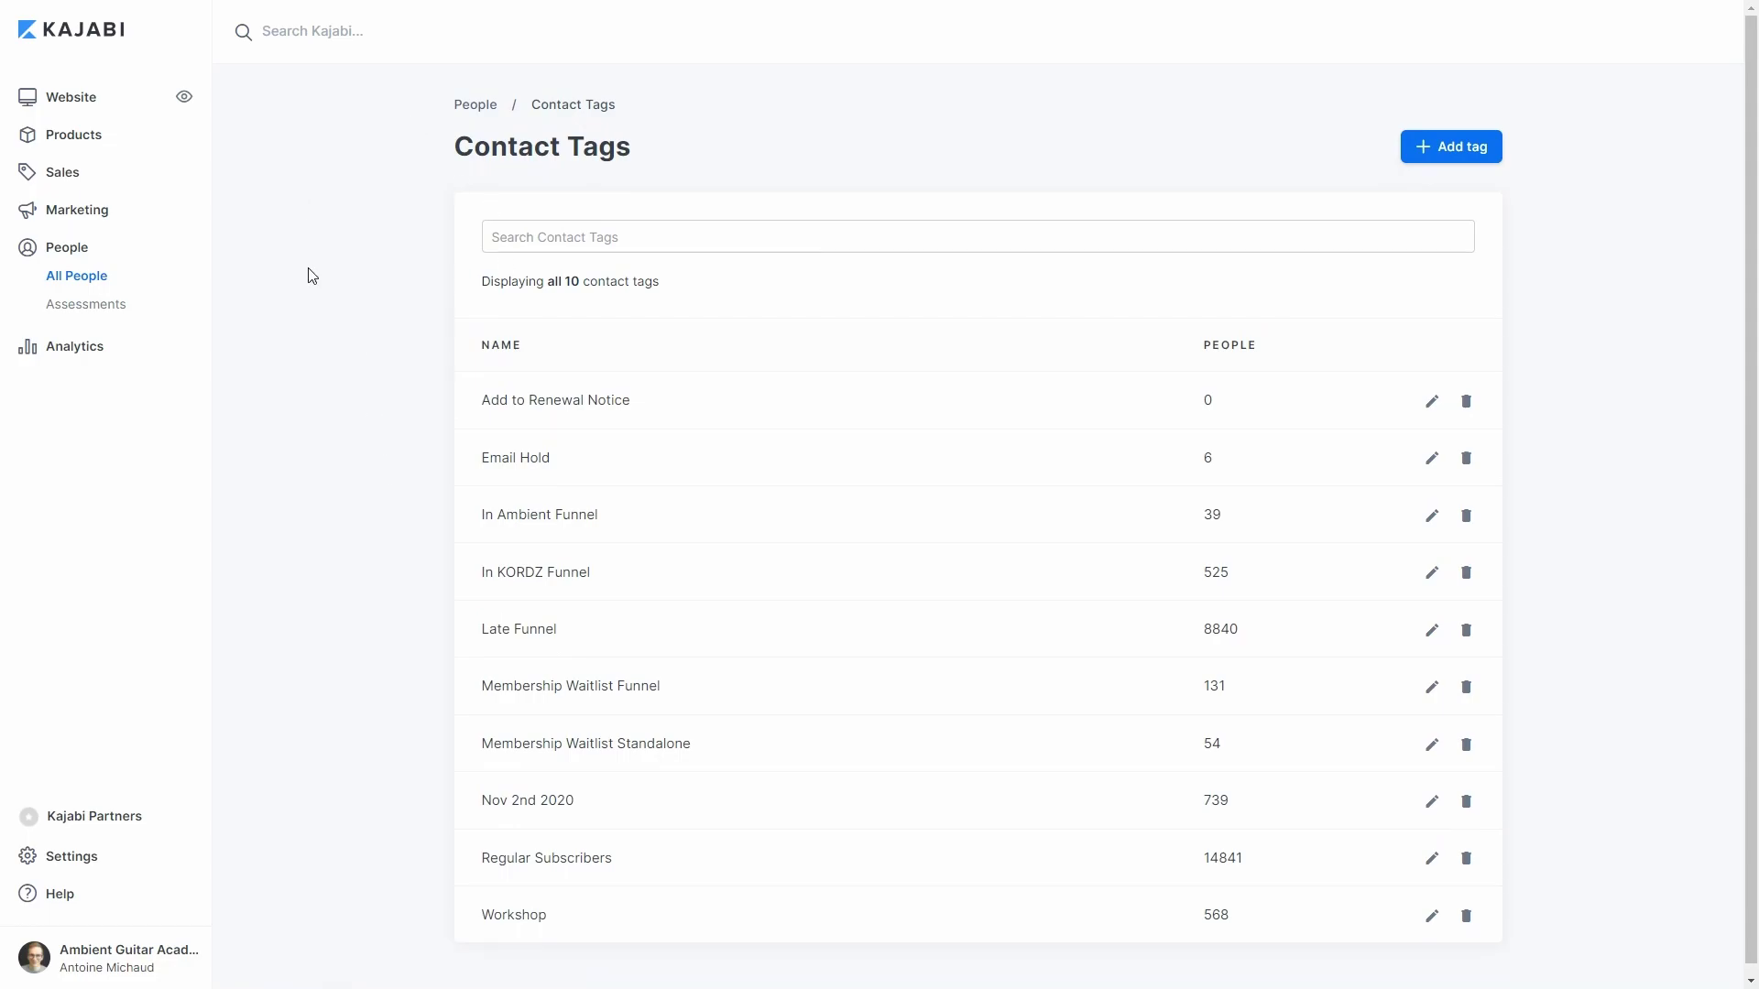
Step: View the Assessments page for people and open the Website section
click(111, 310)
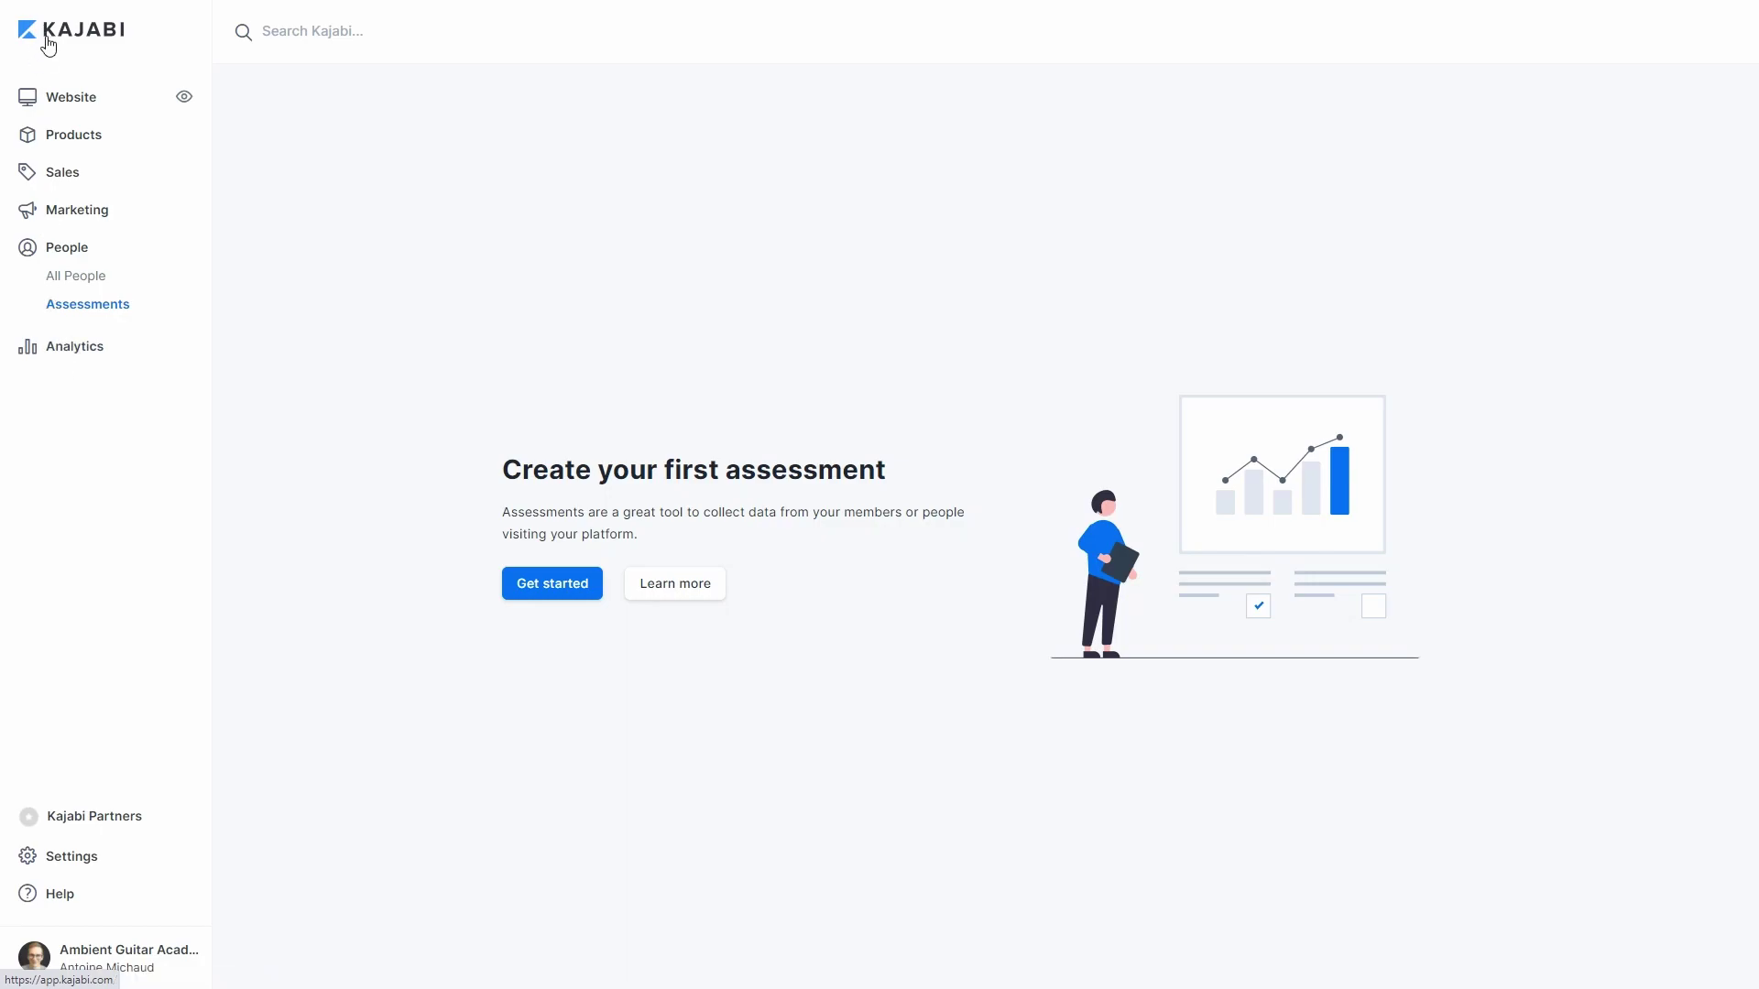
click(72, 101)
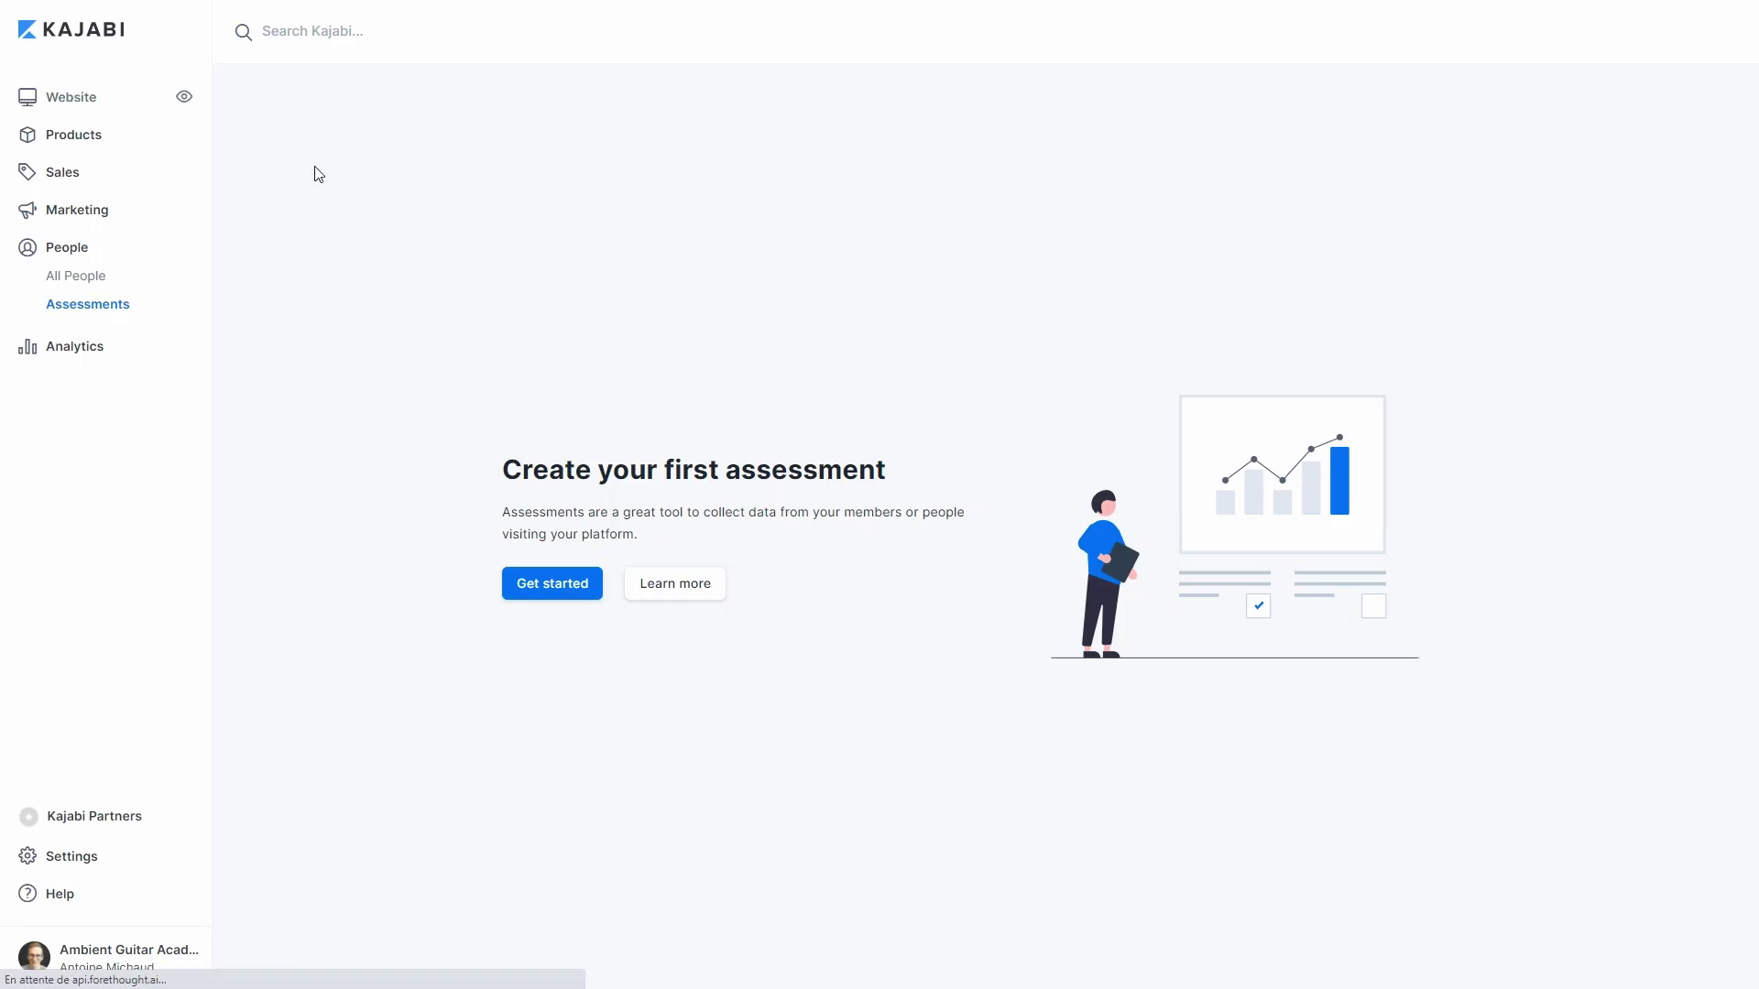